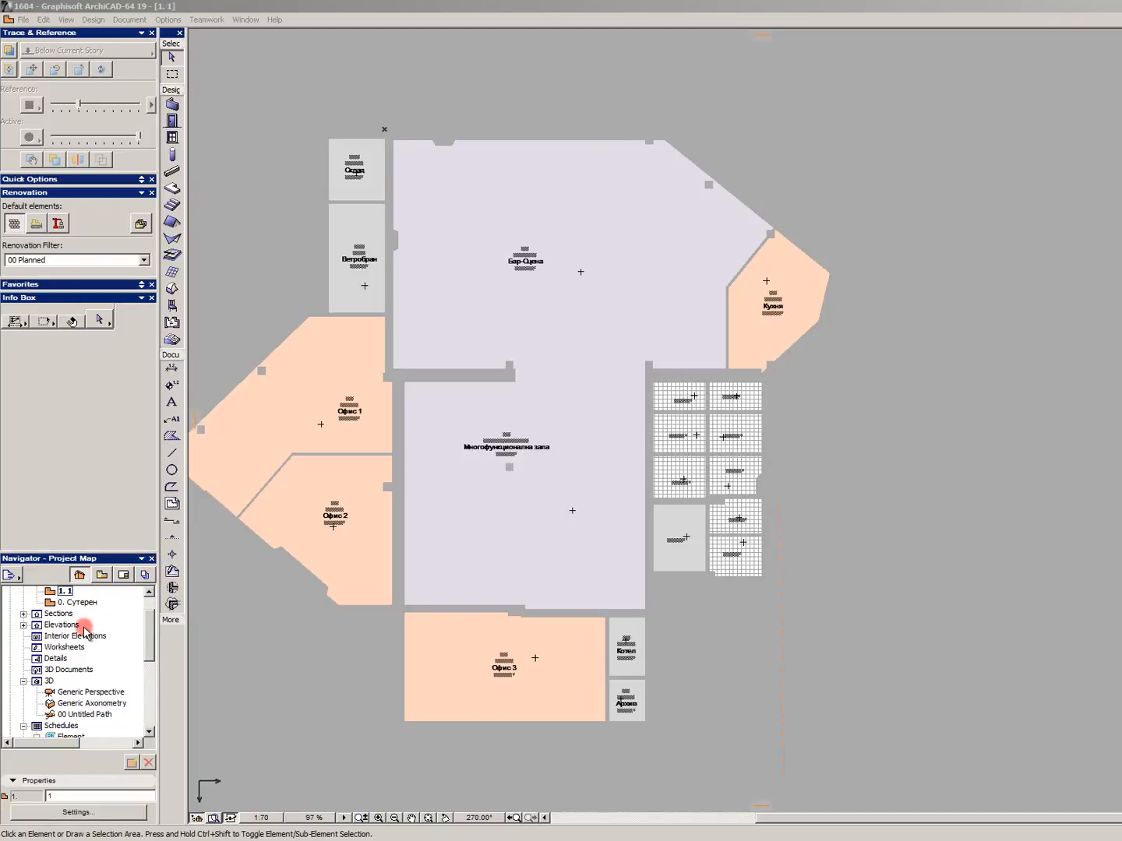
left_click(105, 710)
left_click(142, 693)
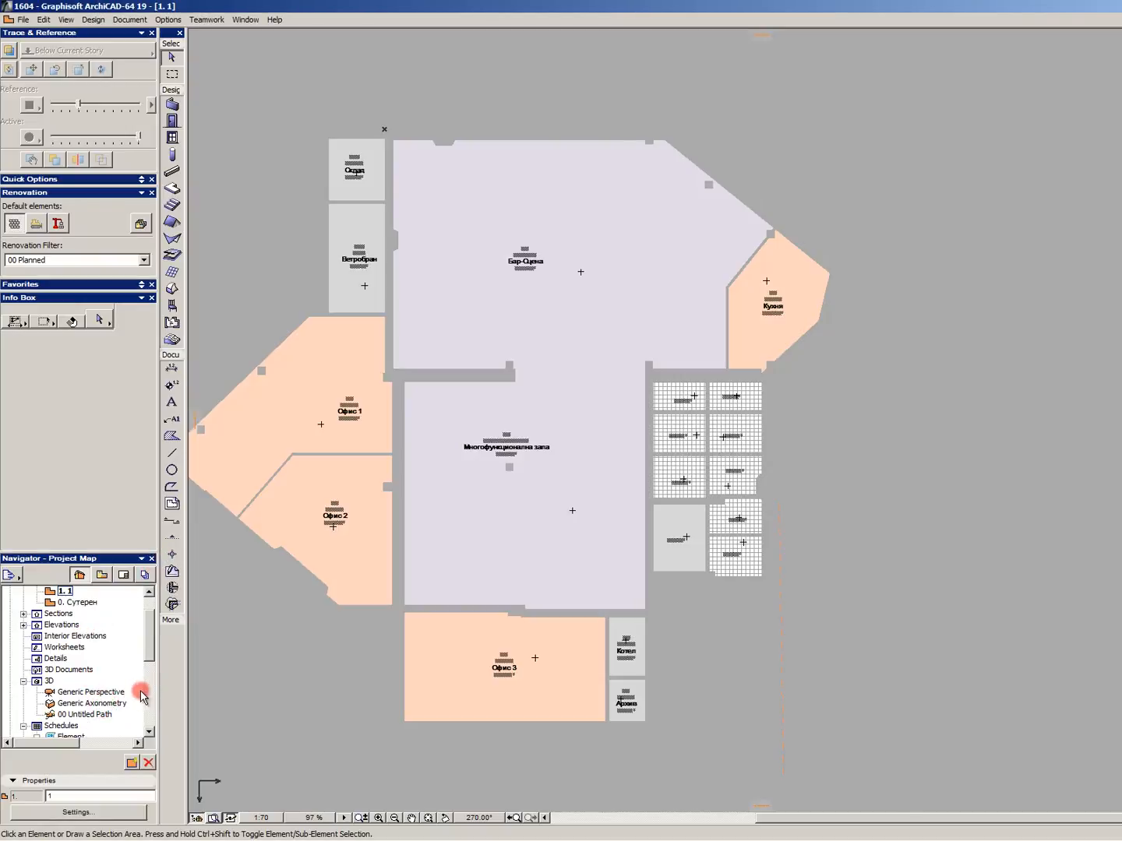
left_click(121, 704)
left_click(460, 489)
left_click(656, 521)
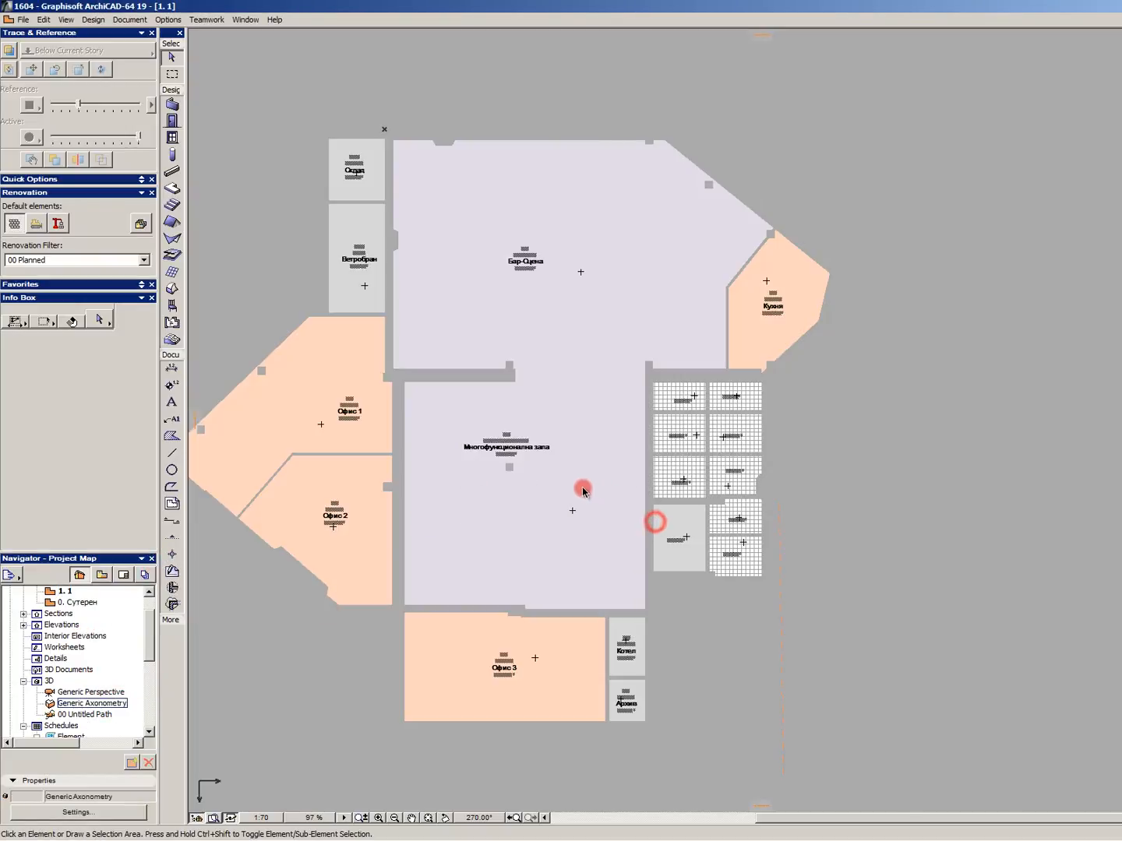
left_click(568, 480)
left_click(446, 411)
left_click(98, 704)
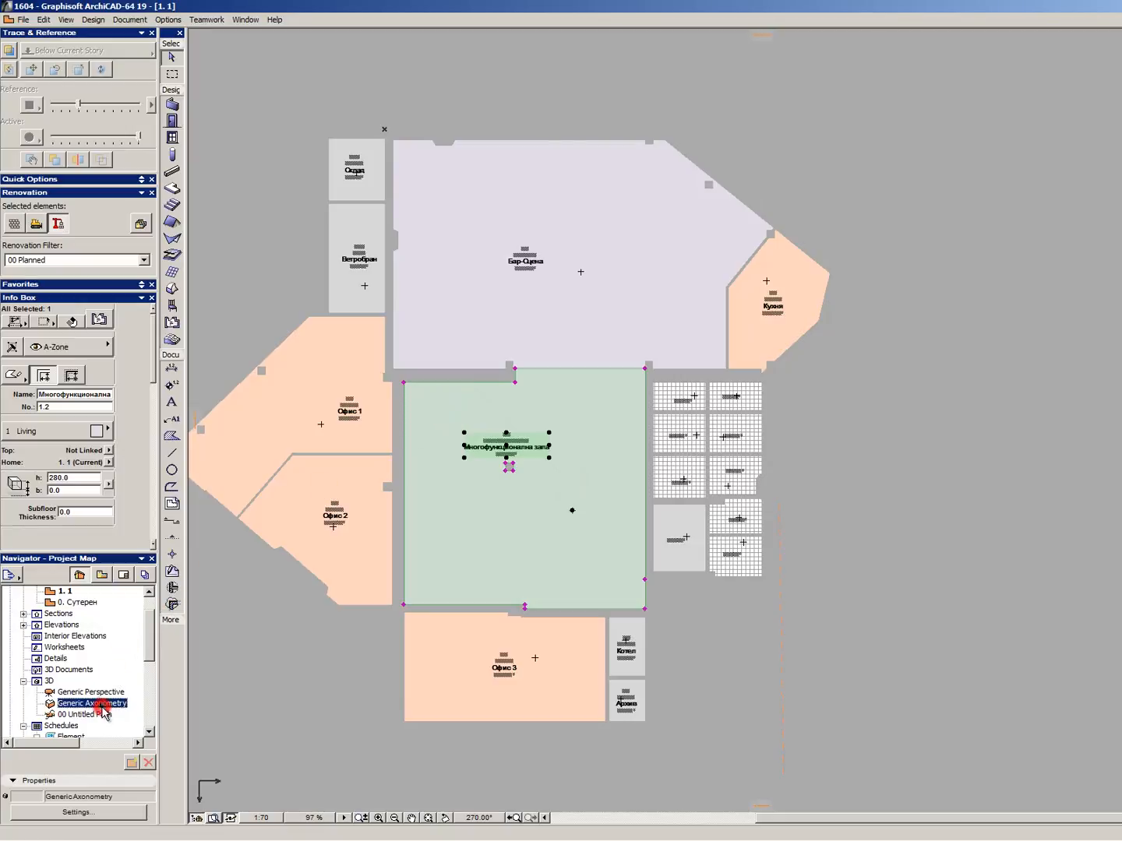
Create a new element schedule scheme for construction elements named "Zones-Existing,1".
scroll(102, 697, "down", 3)
left_click(70, 637)
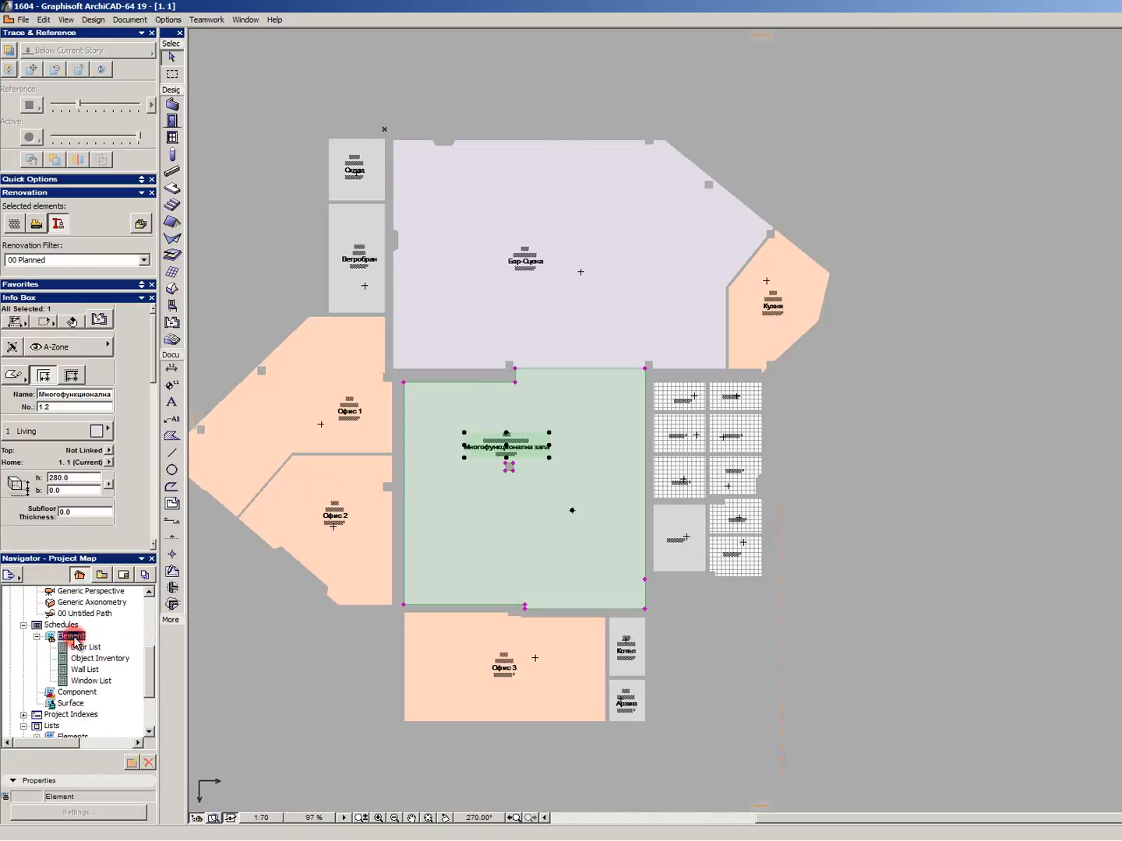
right_click(72, 636)
left_click(115, 667)
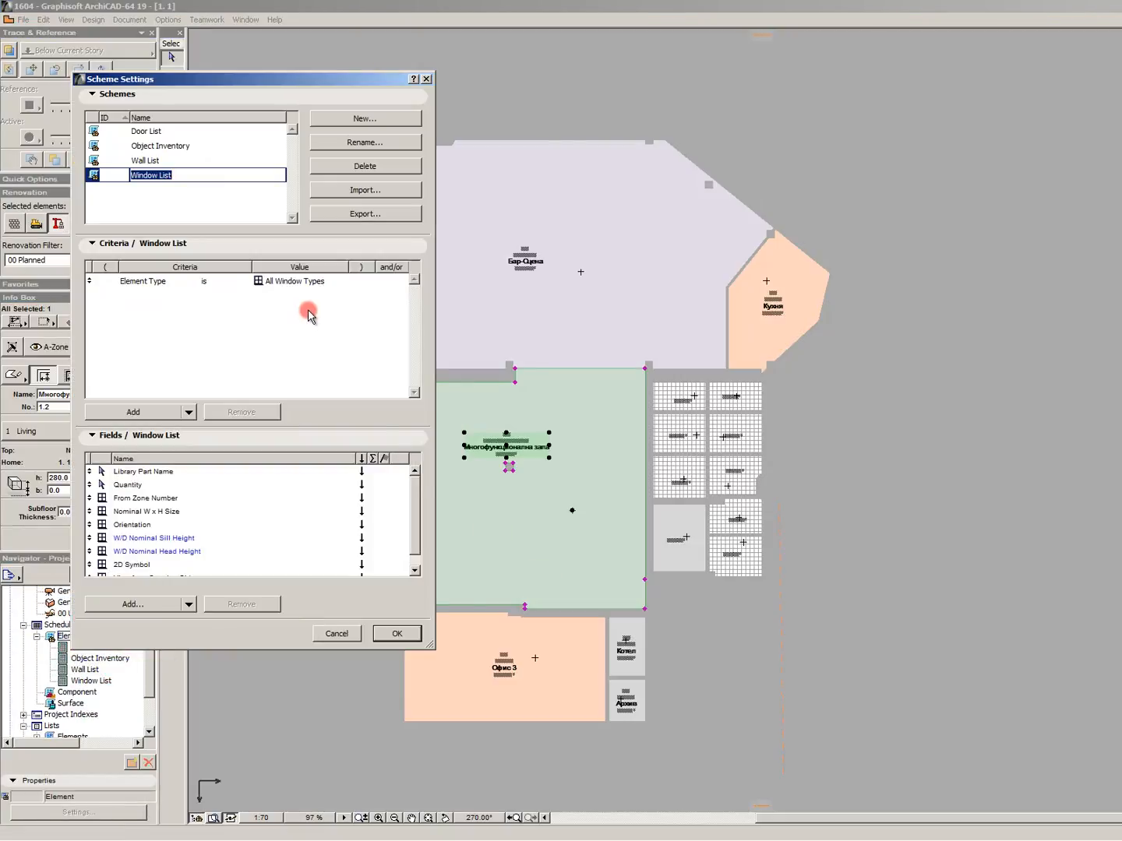
left_click(358, 118)
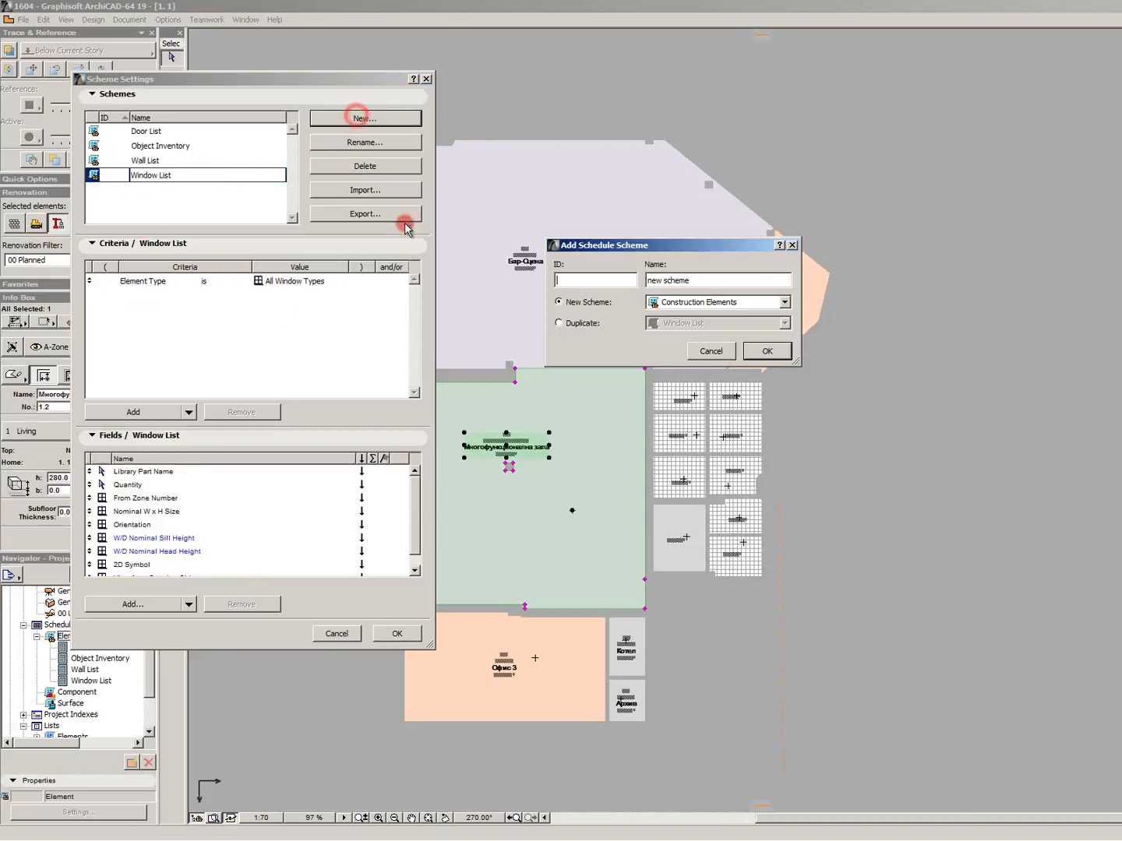
left_click(686, 282)
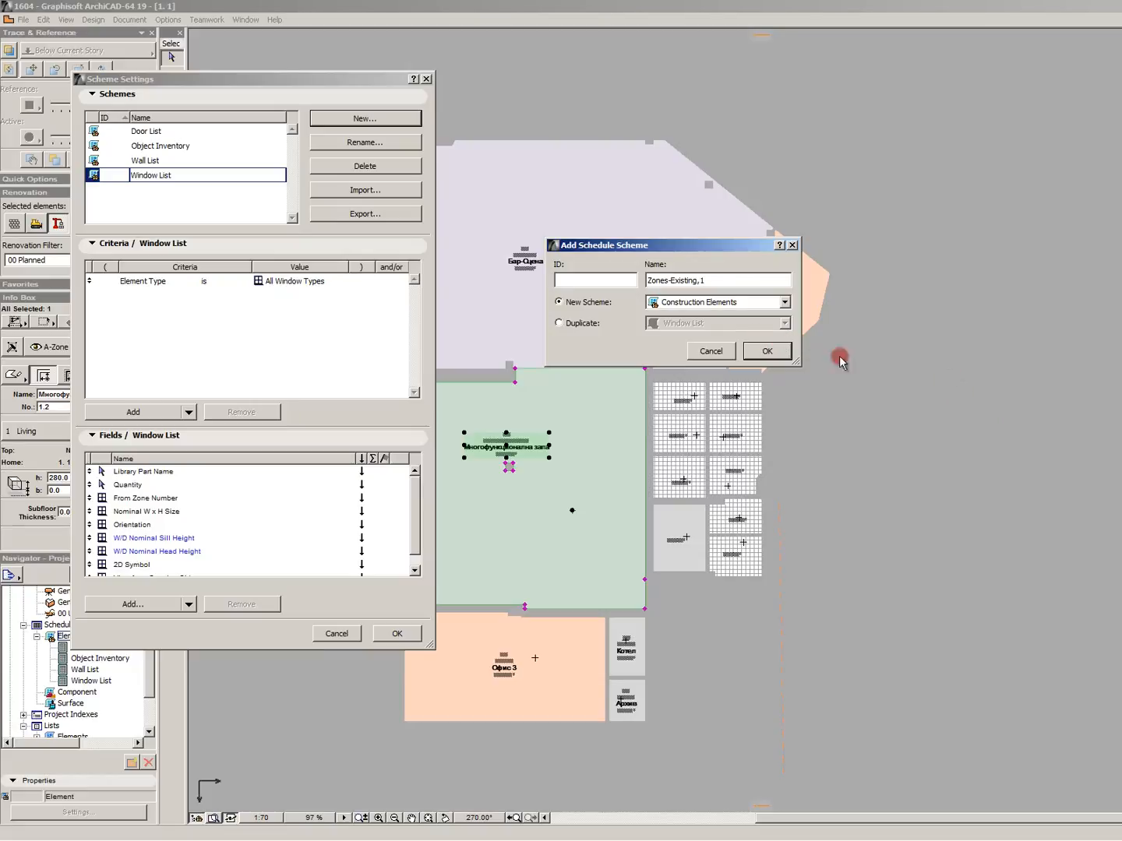
left_click(767, 348)
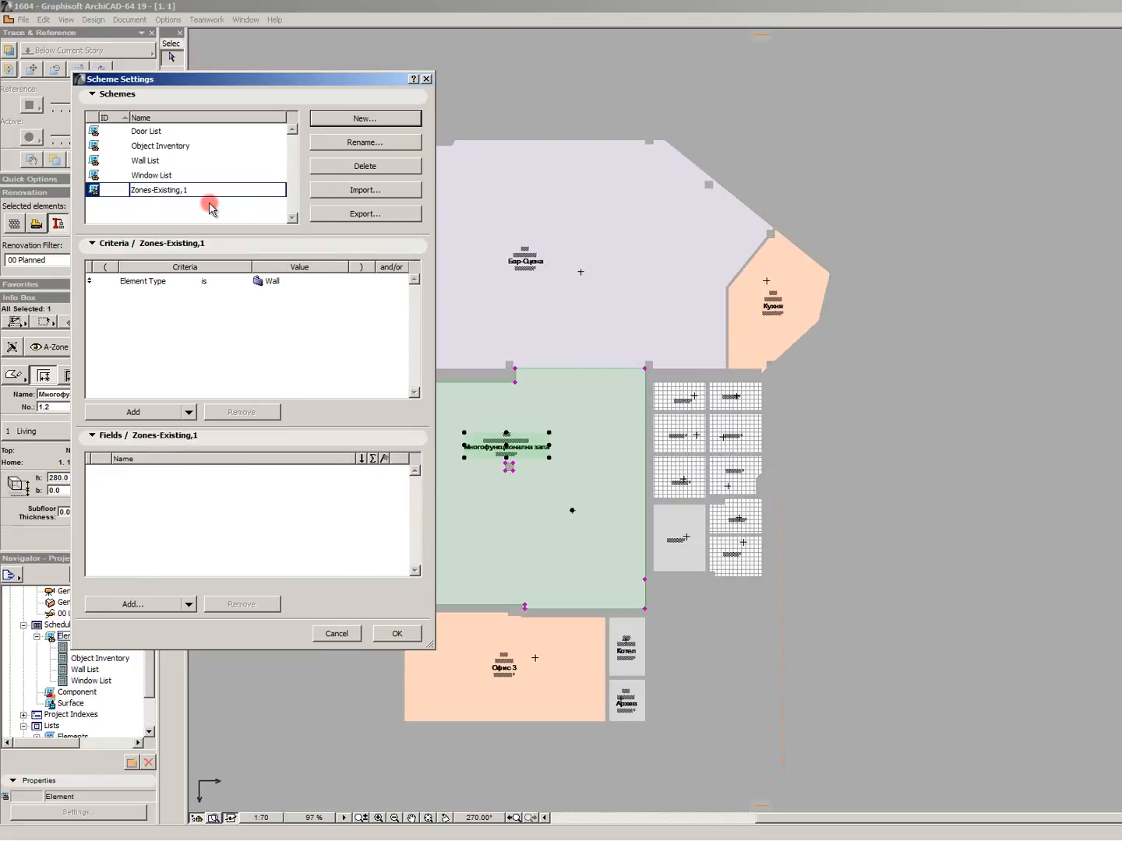
Set the Element Type criterion of the Zones-Existing,1 scheme to Zone.
left_click(248, 282)
left_click(339, 281)
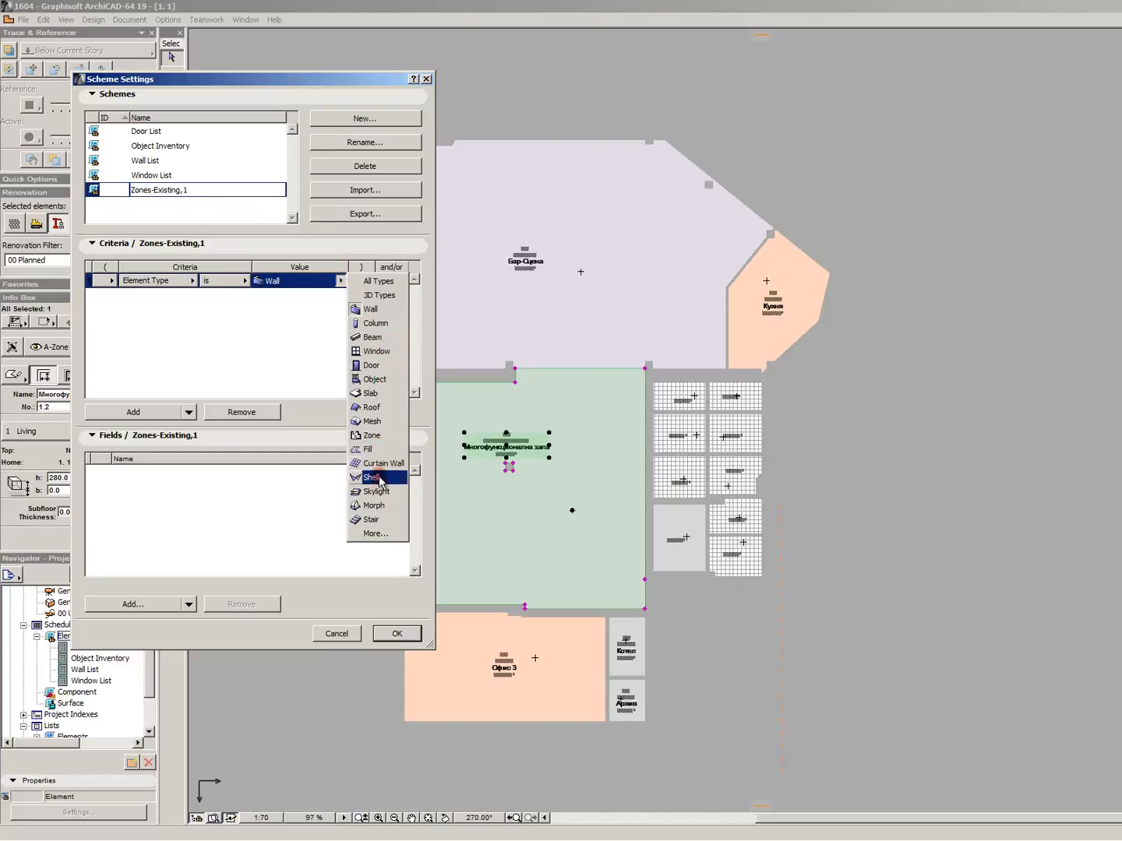
left_click(373, 435)
Add three more criteria to the scheme and set the second criterion to Home Story equal to 1. 1.
left_click(166, 410)
left_click(165, 410)
left_click(166, 410)
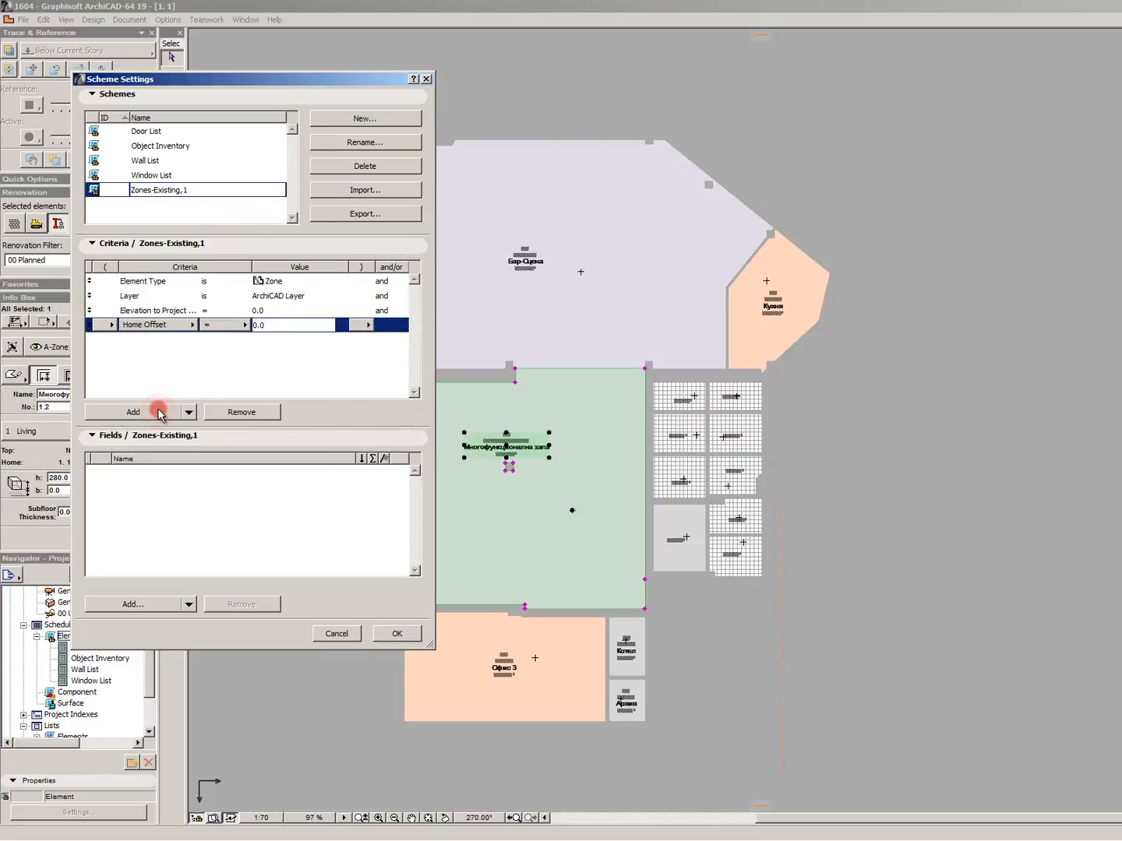
left_click(151, 294)
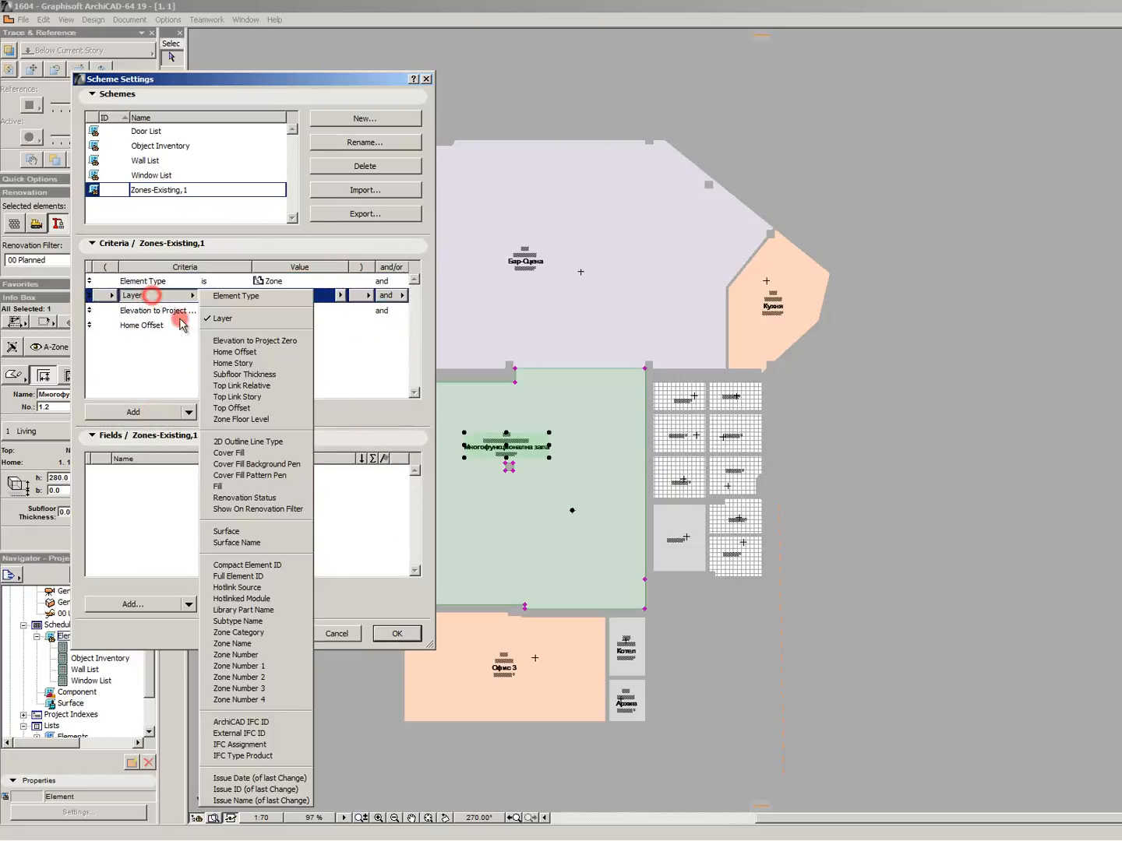
left_click(240, 363)
left_click(342, 296)
left_click(368, 305)
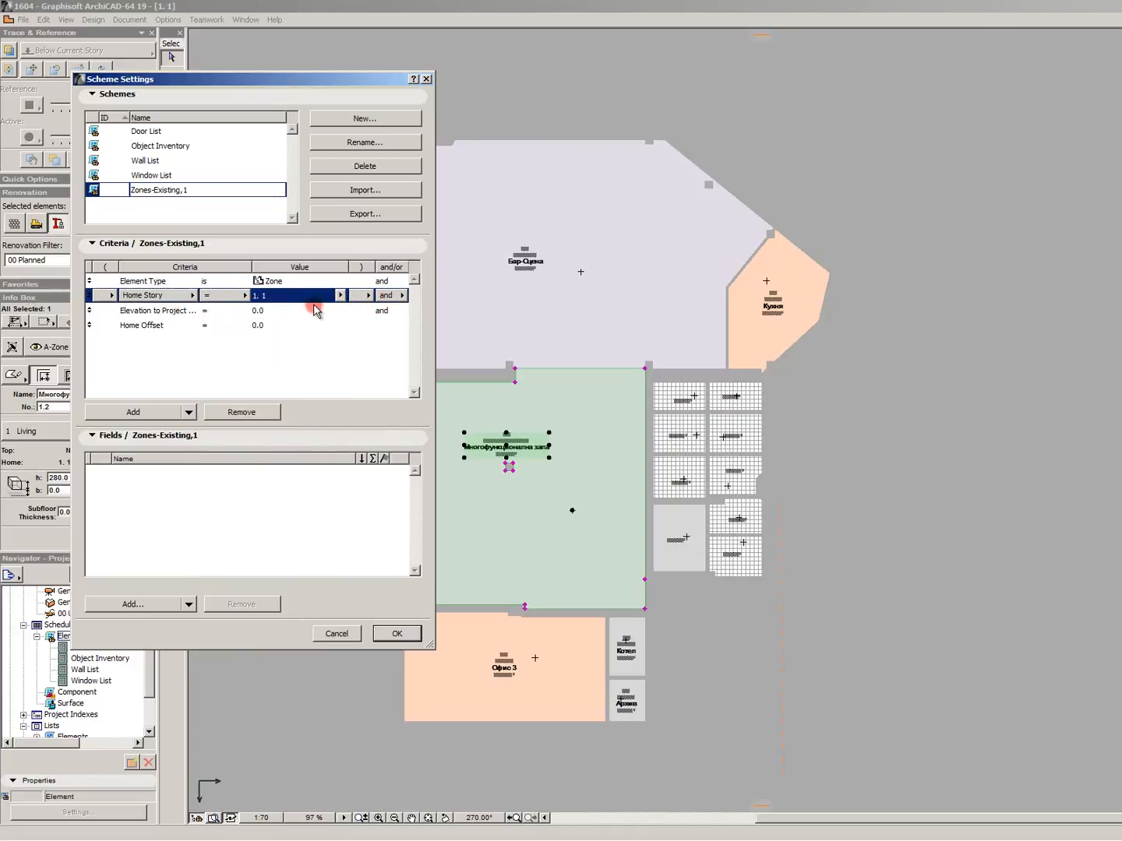
Change the third and fourth criteria of the scheme to Renovation Status.
left_click(125, 313)
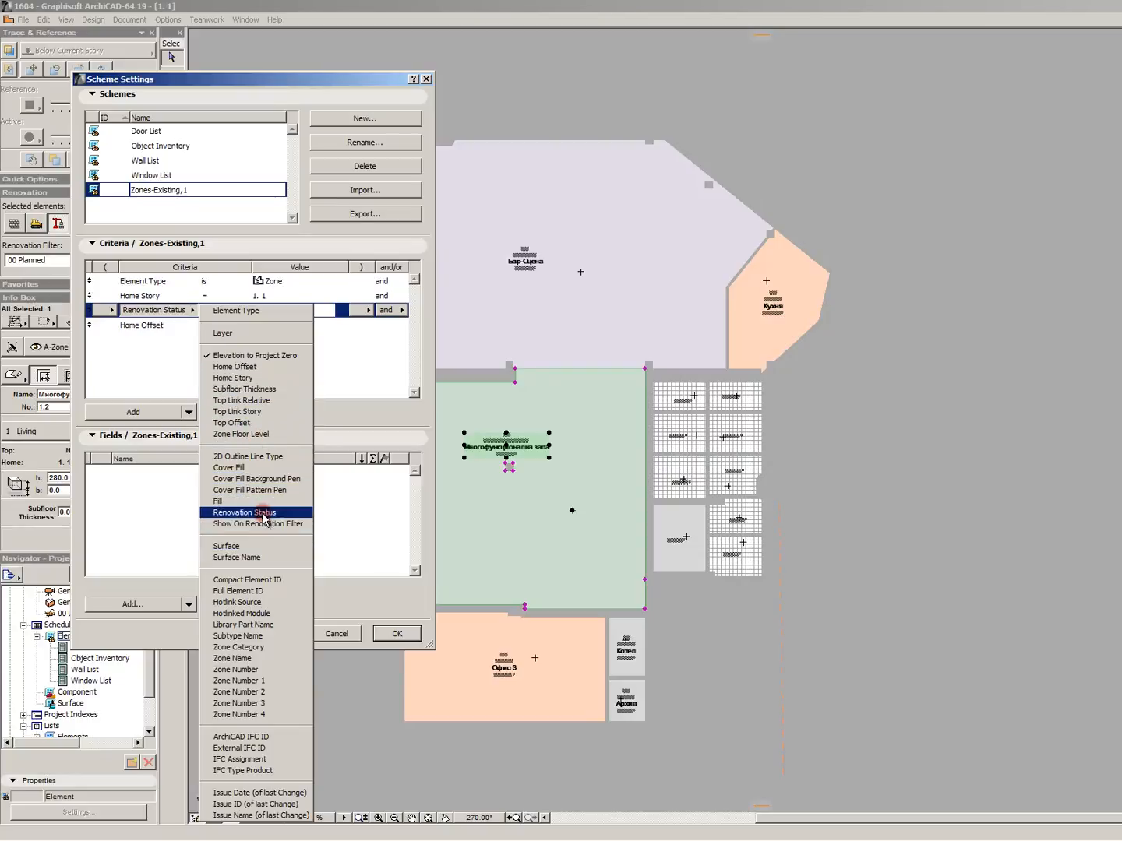
left_click(264, 514)
left_click(153, 325)
left_click(153, 323)
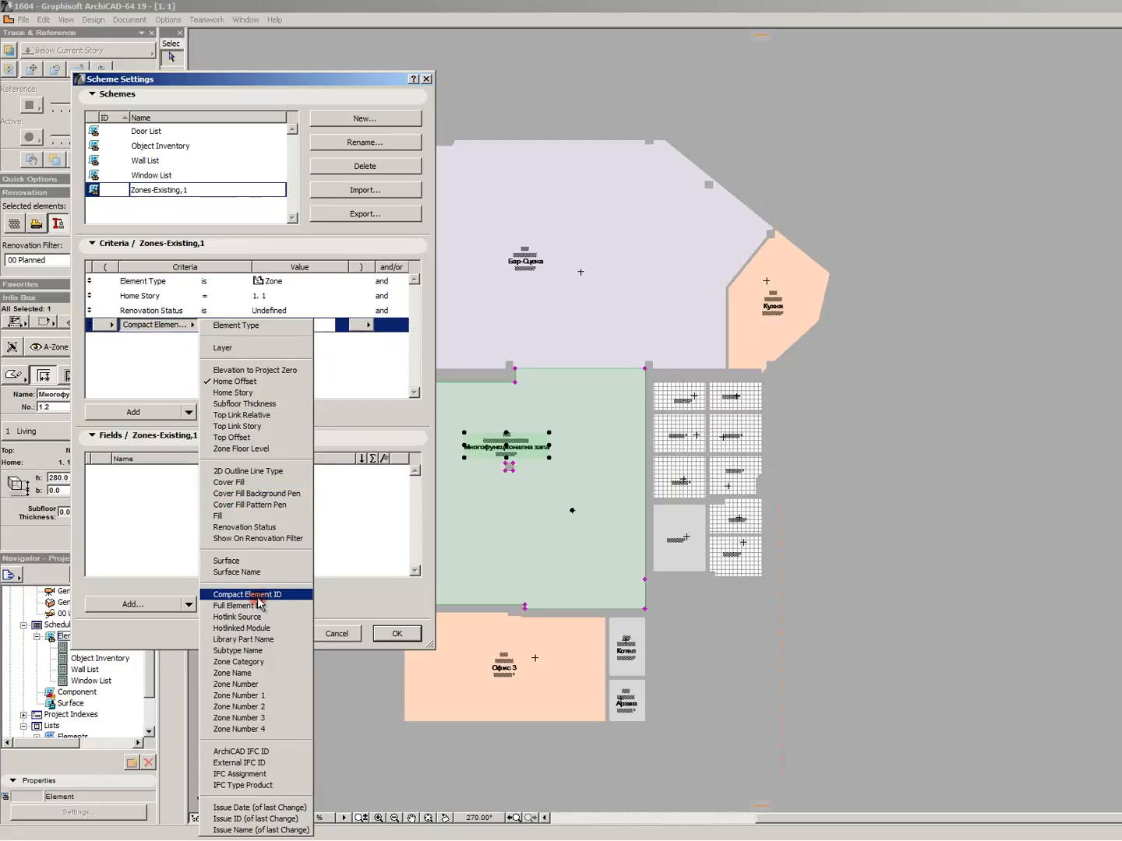
left_click(262, 529)
Set the first Renovation Status criterion to Existing and the second to To Be Demolished.
left_click(110, 311)
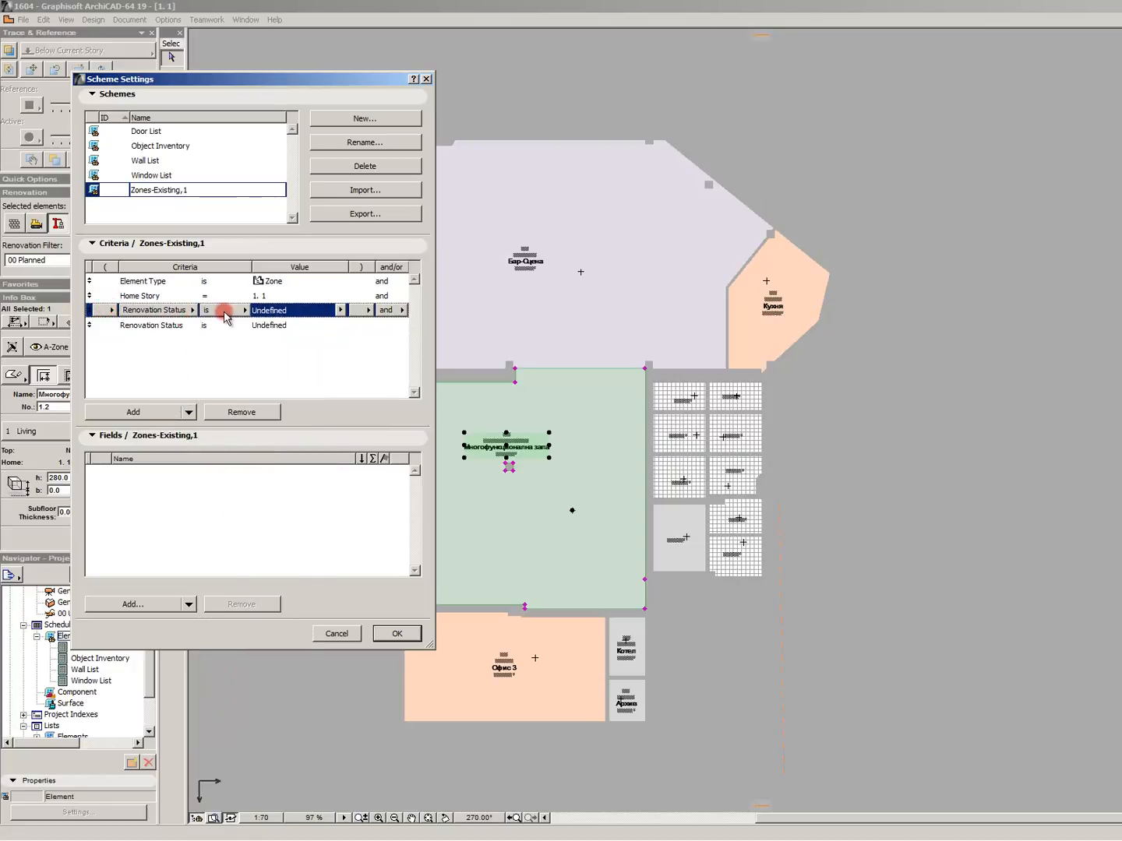
left_click(340, 310)
left_click(378, 317)
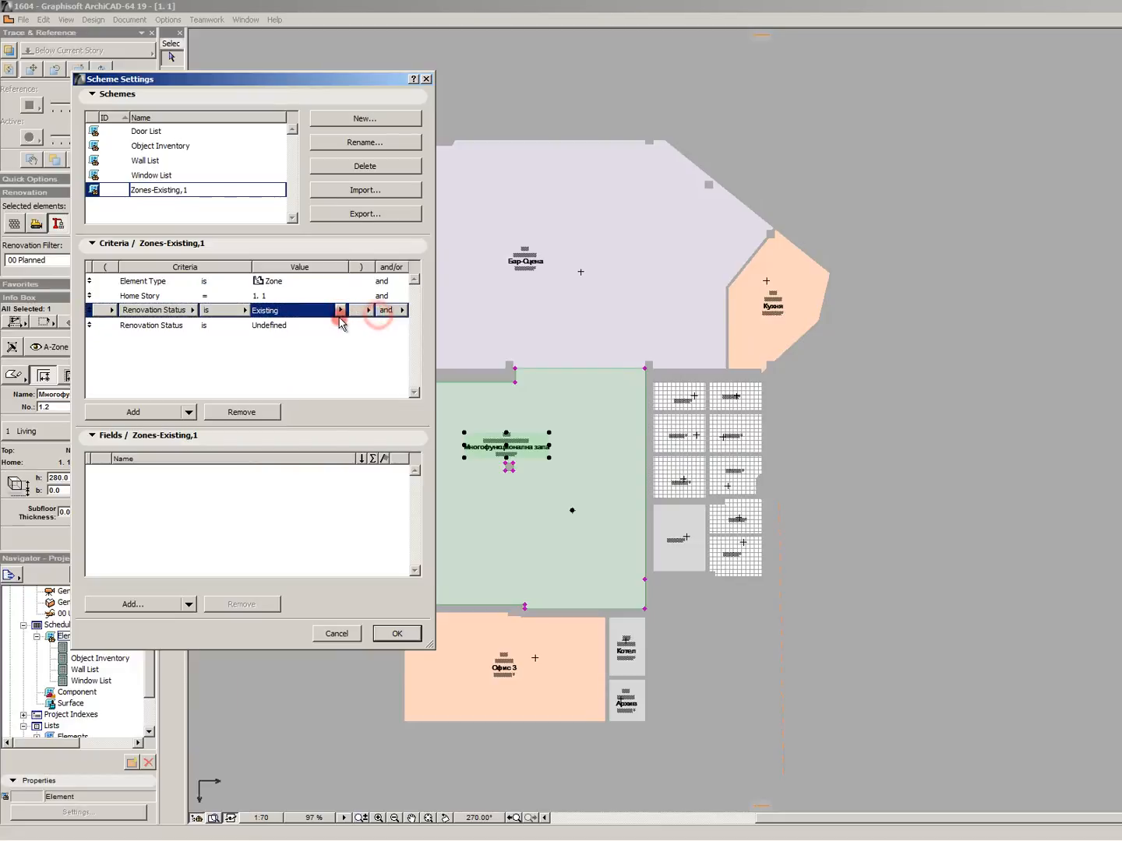
left_click(341, 326)
left_click(340, 324)
left_click(375, 333)
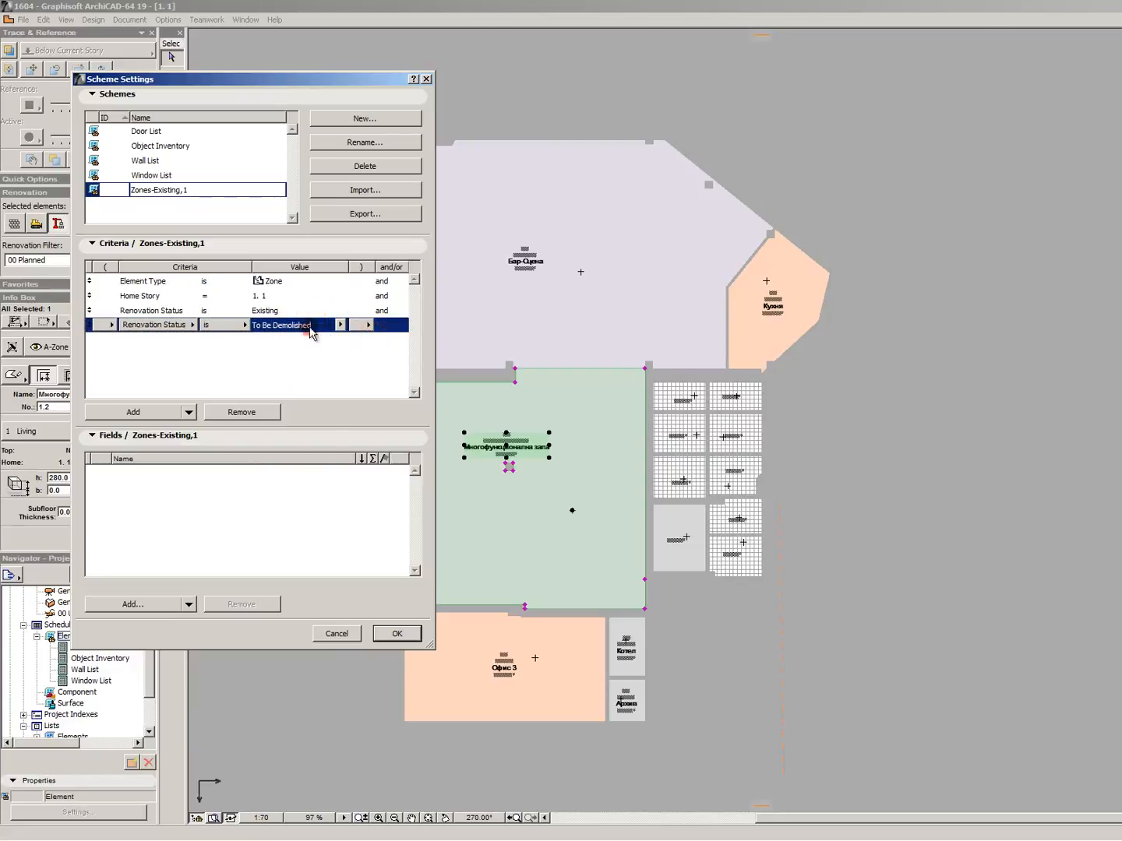
Join the two Renovation Status criteria with "or" and enclose them in a single pair of parentheses.
left_click(388, 312)
left_click(403, 310)
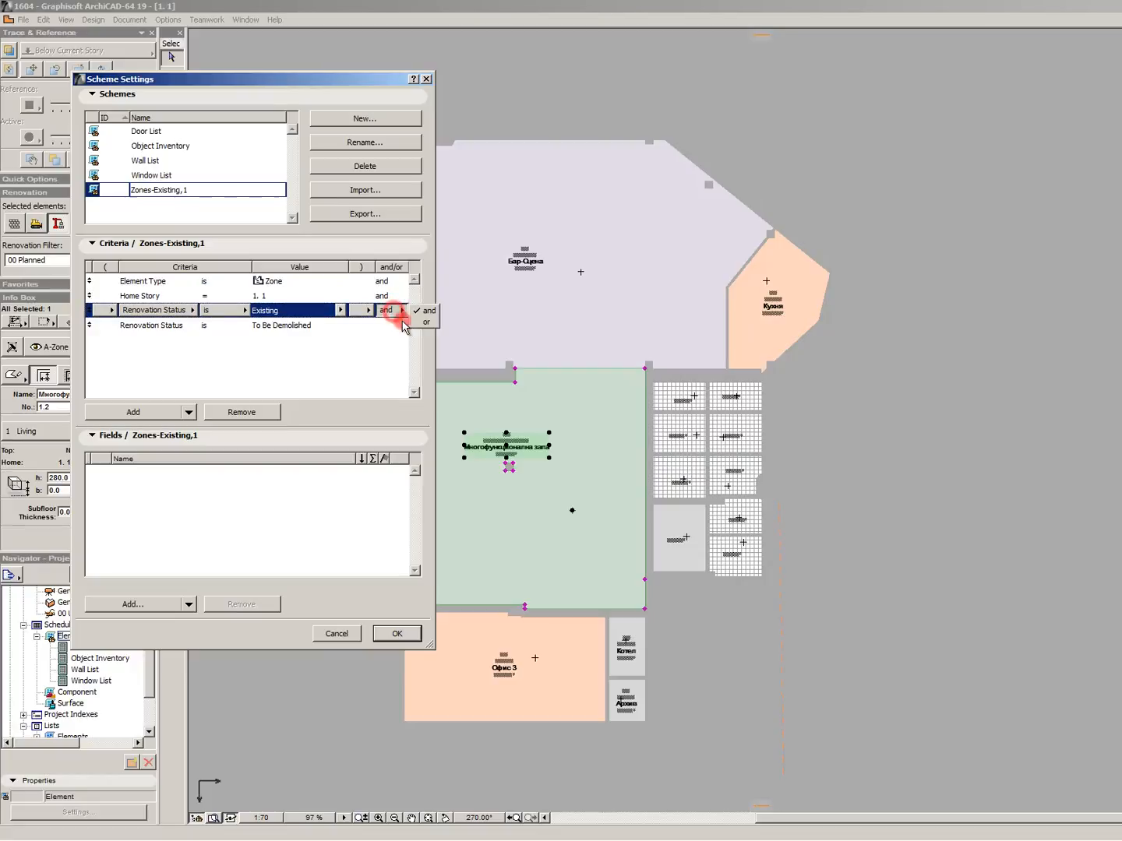
left_click(417, 322)
left_click(112, 310)
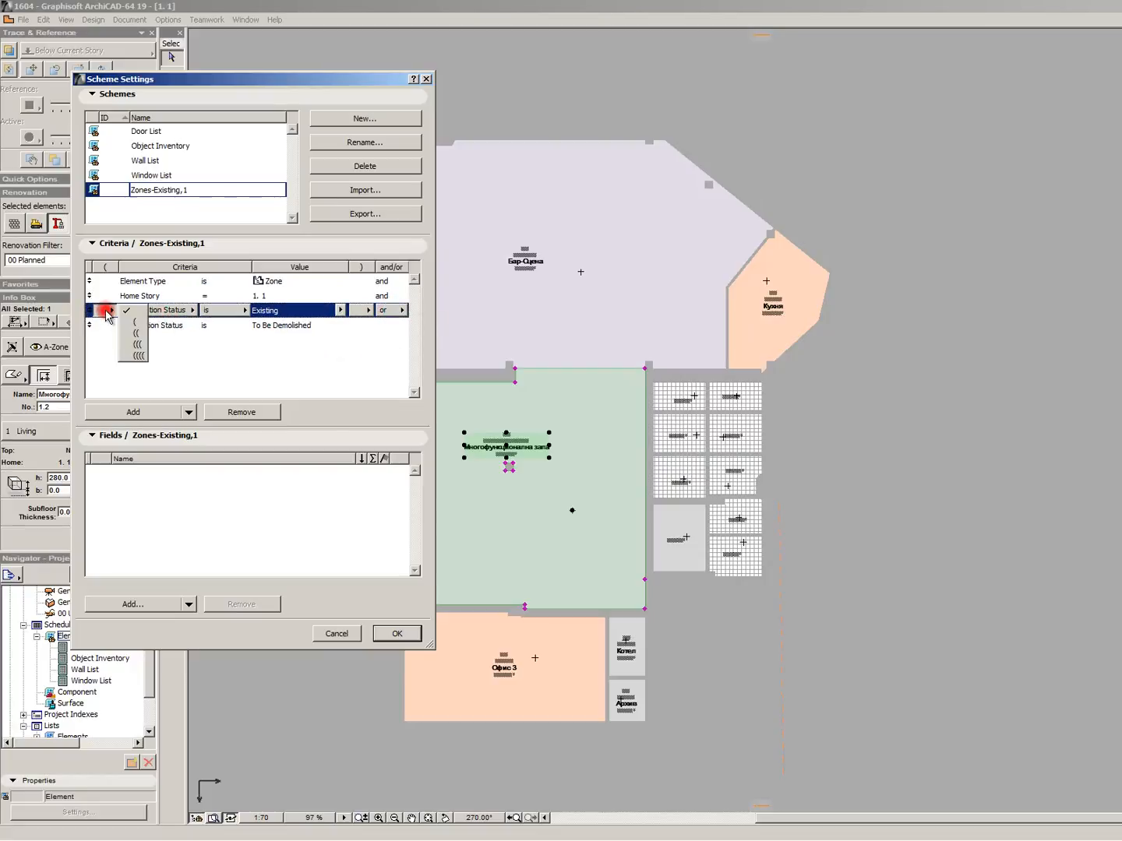
left_click(122, 320)
left_click(343, 325)
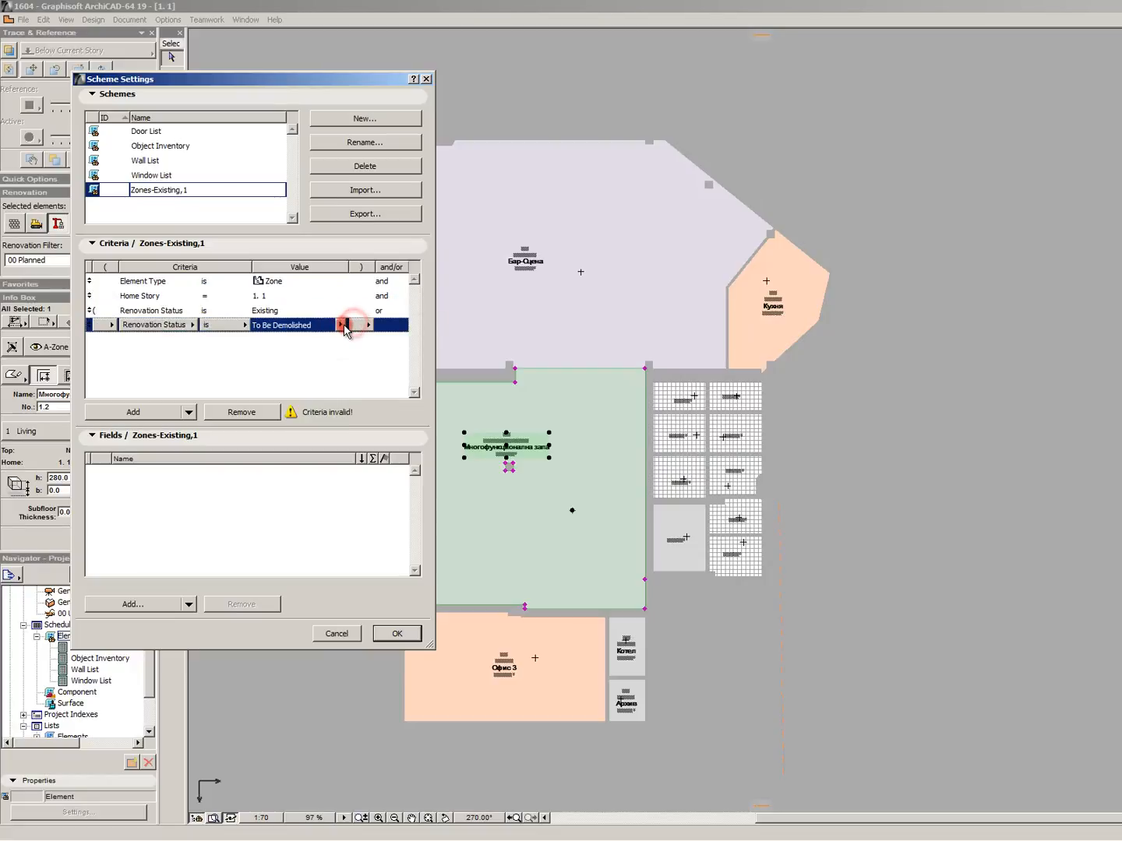
left_click(340, 325)
left_click(341, 326)
left_click(363, 326)
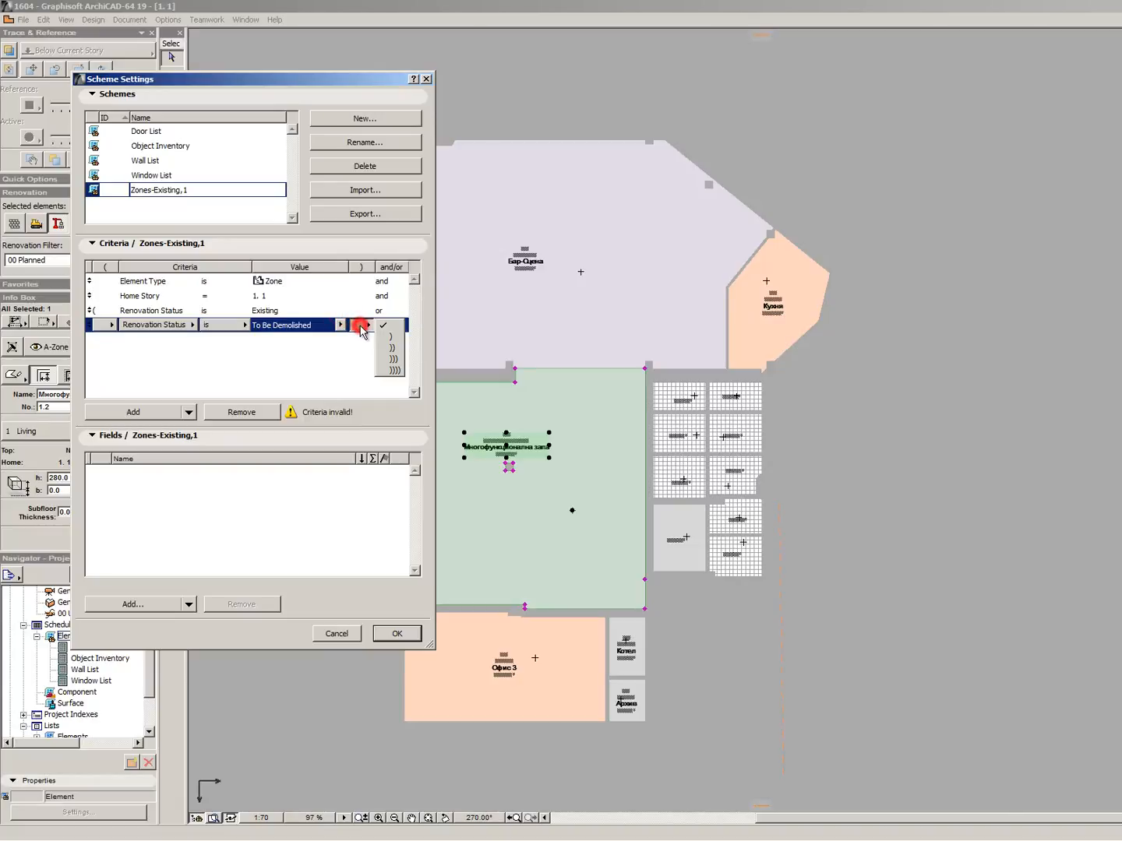
left_click(388, 335)
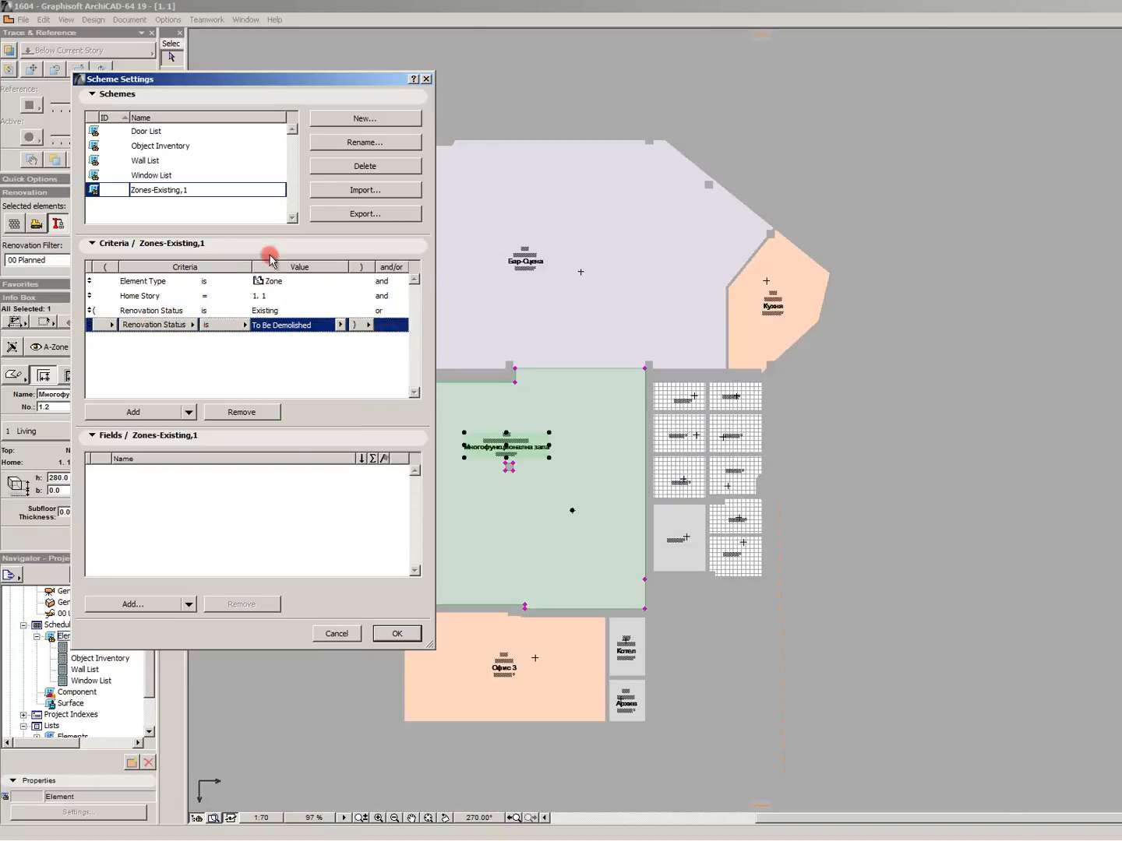
Select Zone Name and Zone Number among the available Zone parameters for the scheme's fields.
left_click(137, 604)
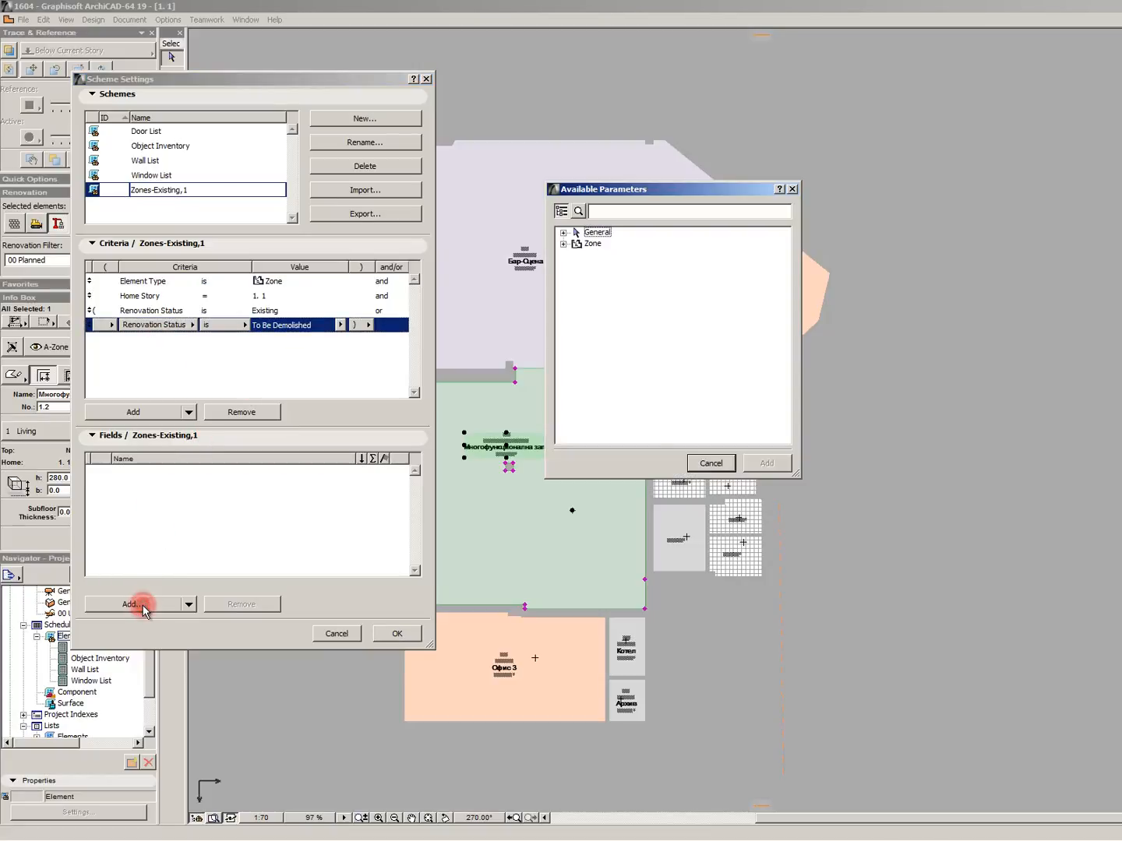
left_click(565, 242)
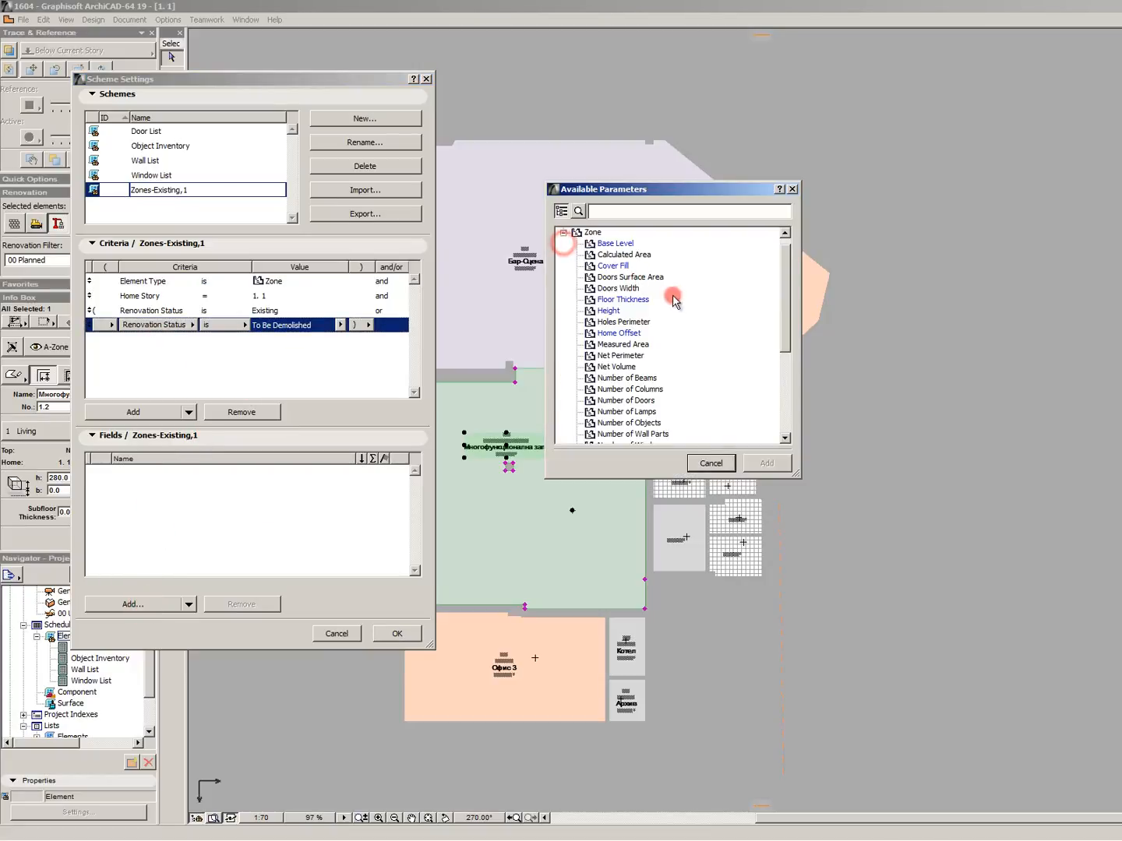
left_click(631, 290)
scroll(647, 327, "down", 3)
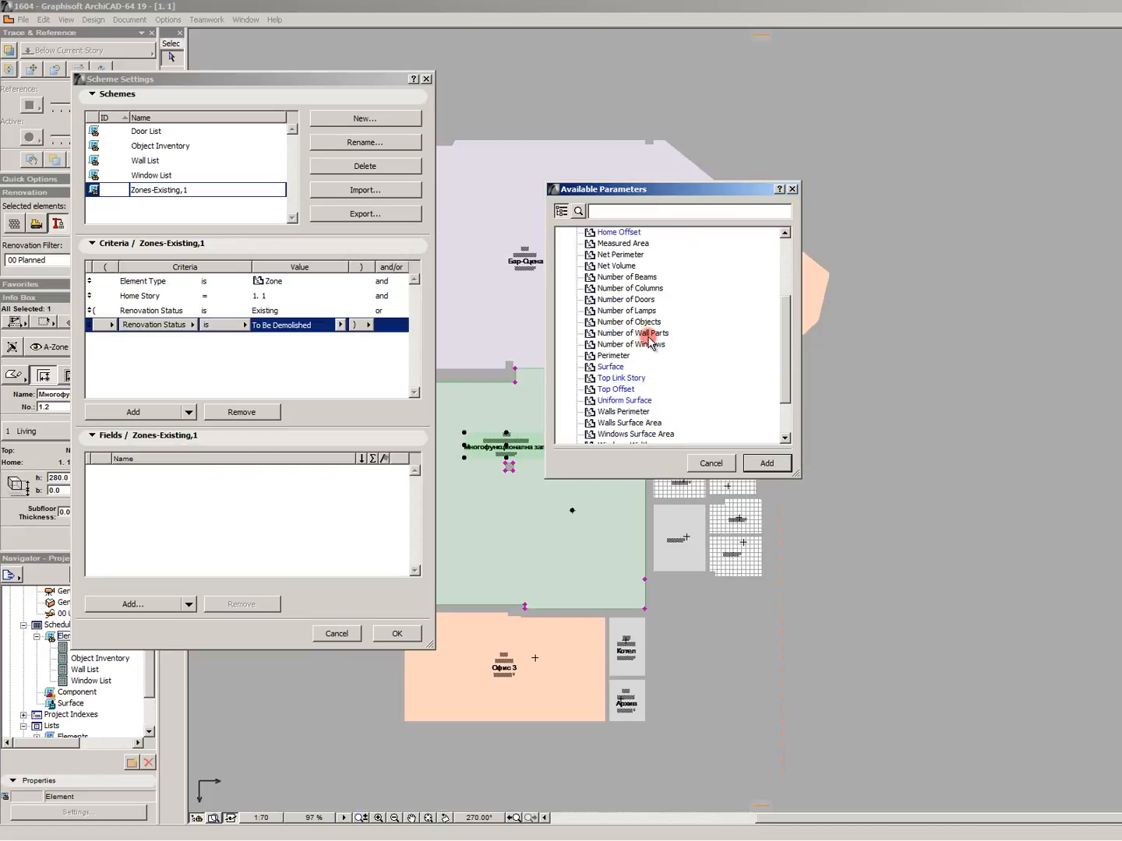
scroll(647, 343, "down", 2)
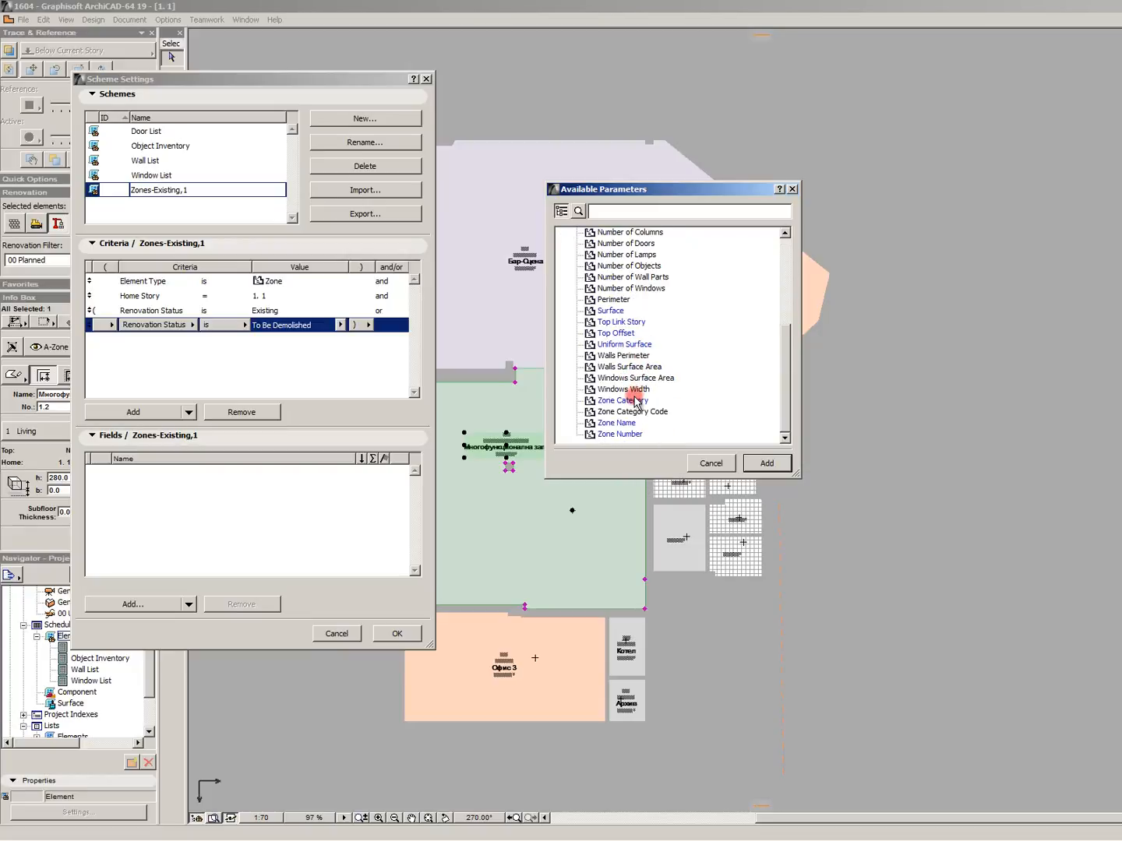
left_click(620, 434, "shift")
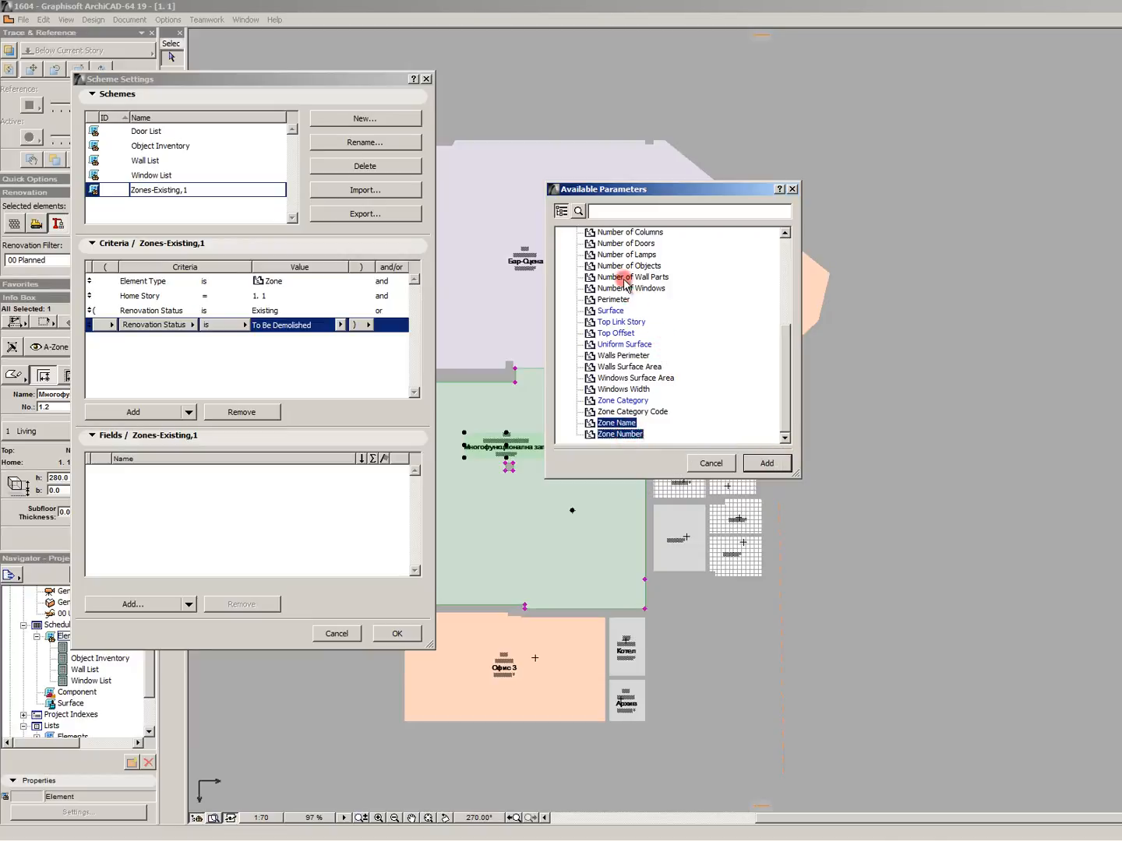
Extend the parameter selection with Measured Area and Perimeter, without Net Perimeter, and add all selected parameters as schedule fields.
scroll(649, 314, "up", 3)
scroll(649, 314, "up", 2)
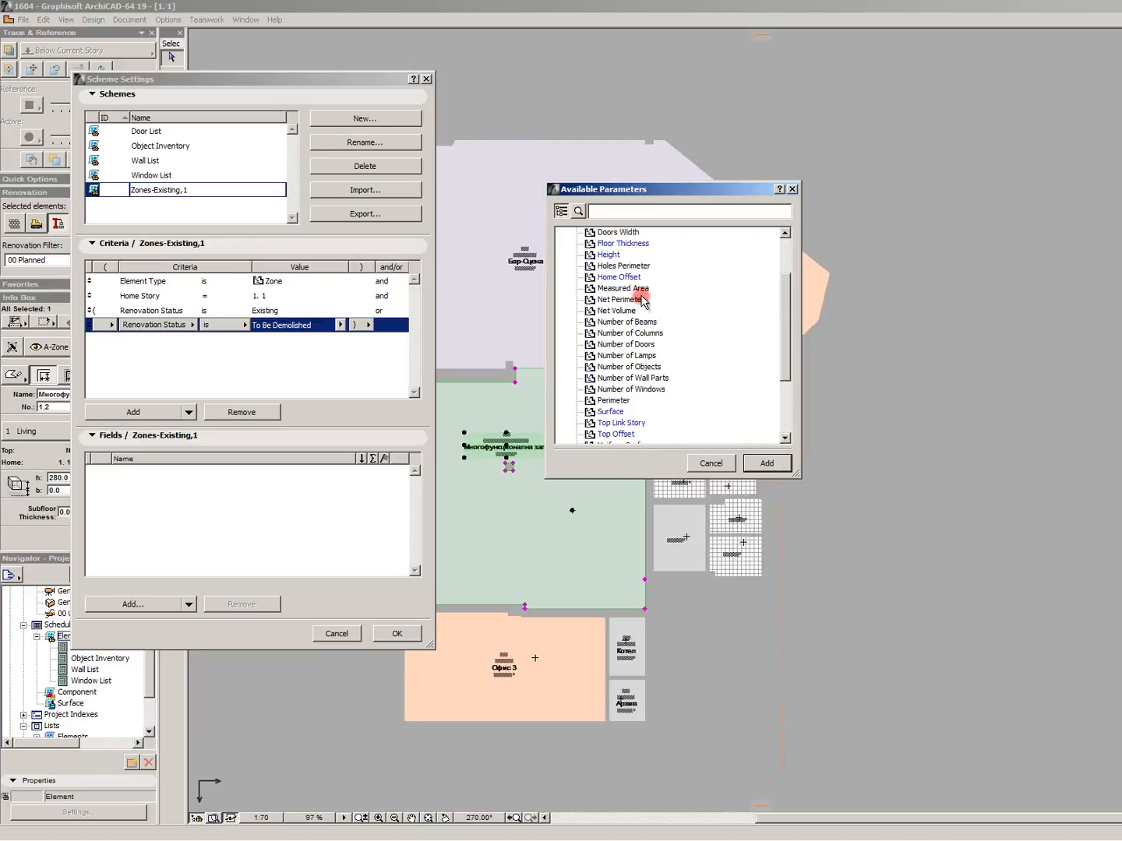
scroll(640, 296, "down", 3)
scroll(640, 292, "up", 4)
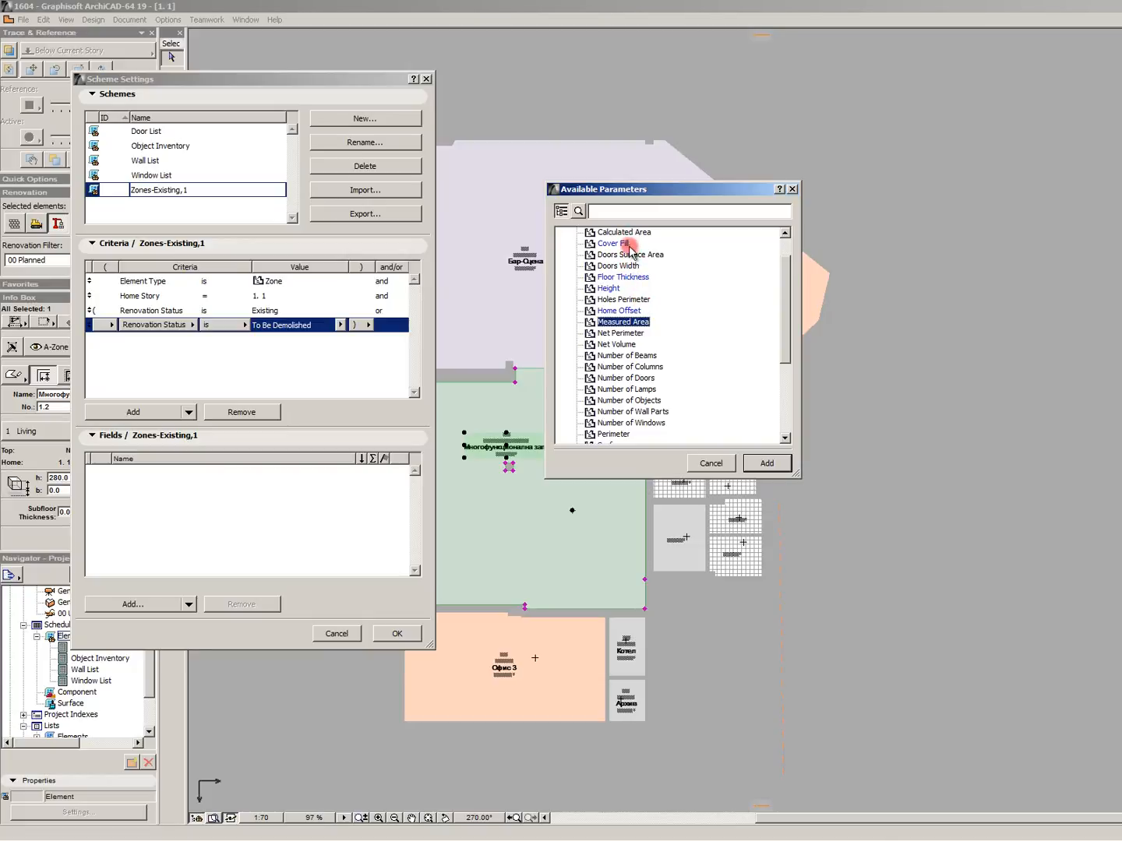
left_click(631, 333, "shift")
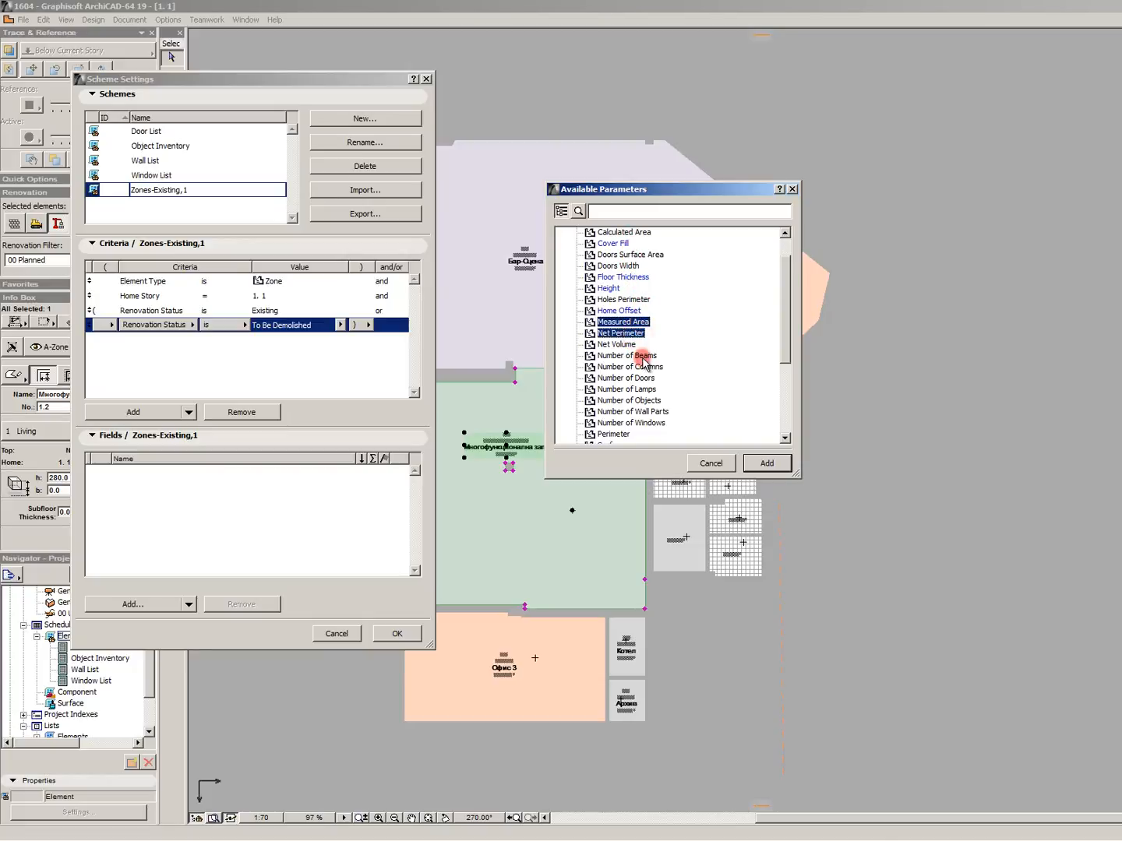
scroll(646, 368, "down", 1)
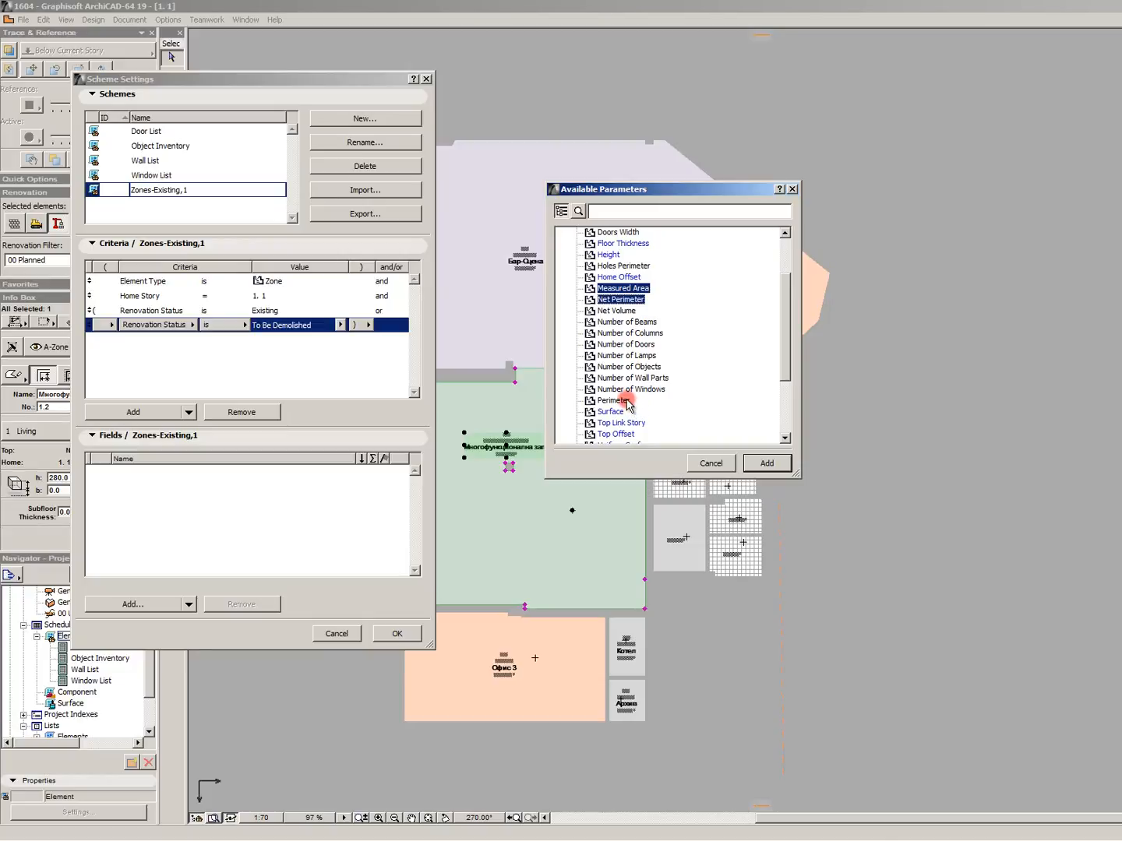
left_click(627, 400, "ctrl")
left_click(623, 301, "ctrl")
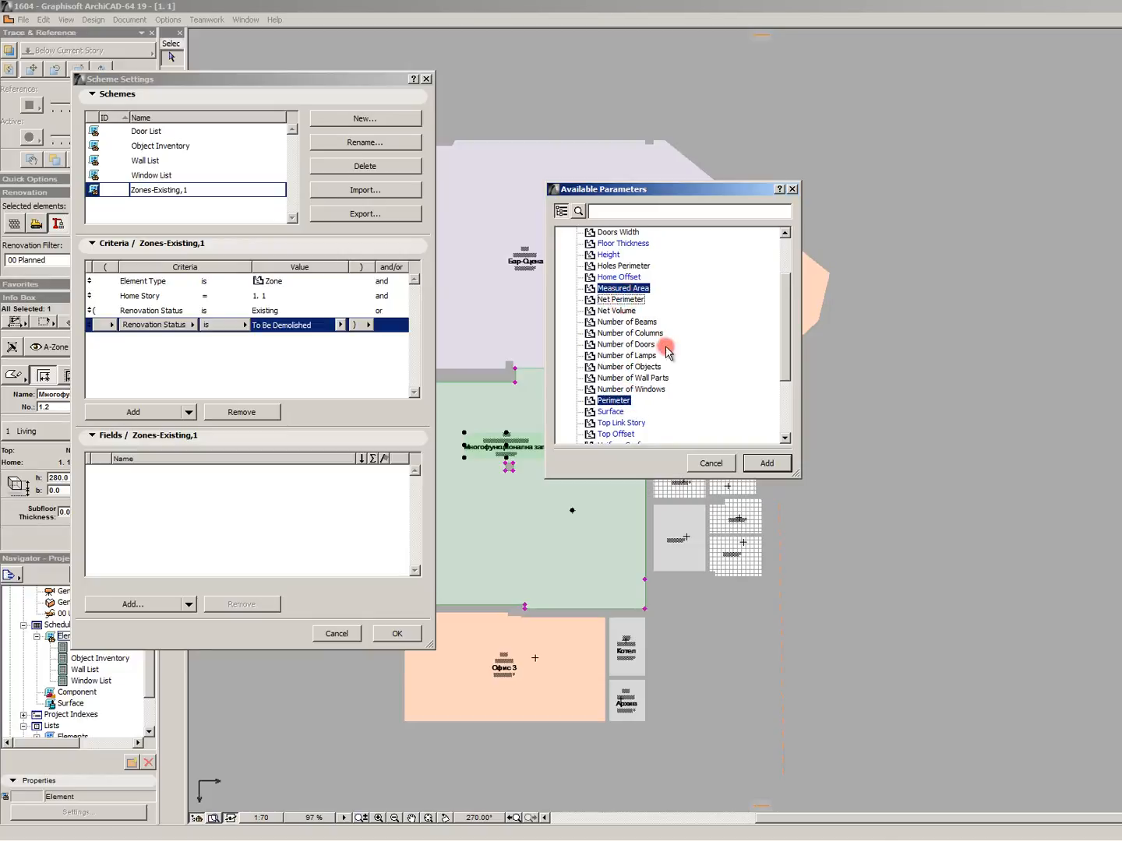
scroll(664, 348, "down", 2)
scroll(651, 376, "down", 1)
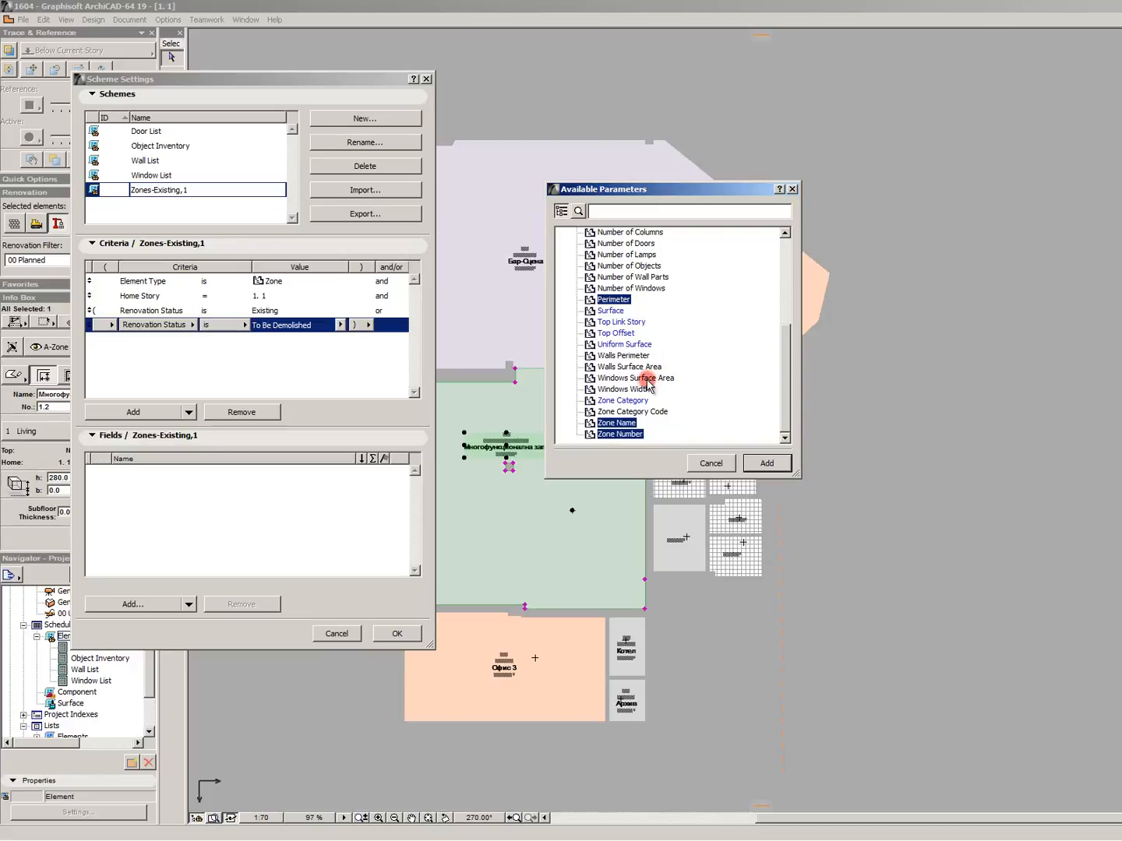
scroll(648, 388, "up", 5)
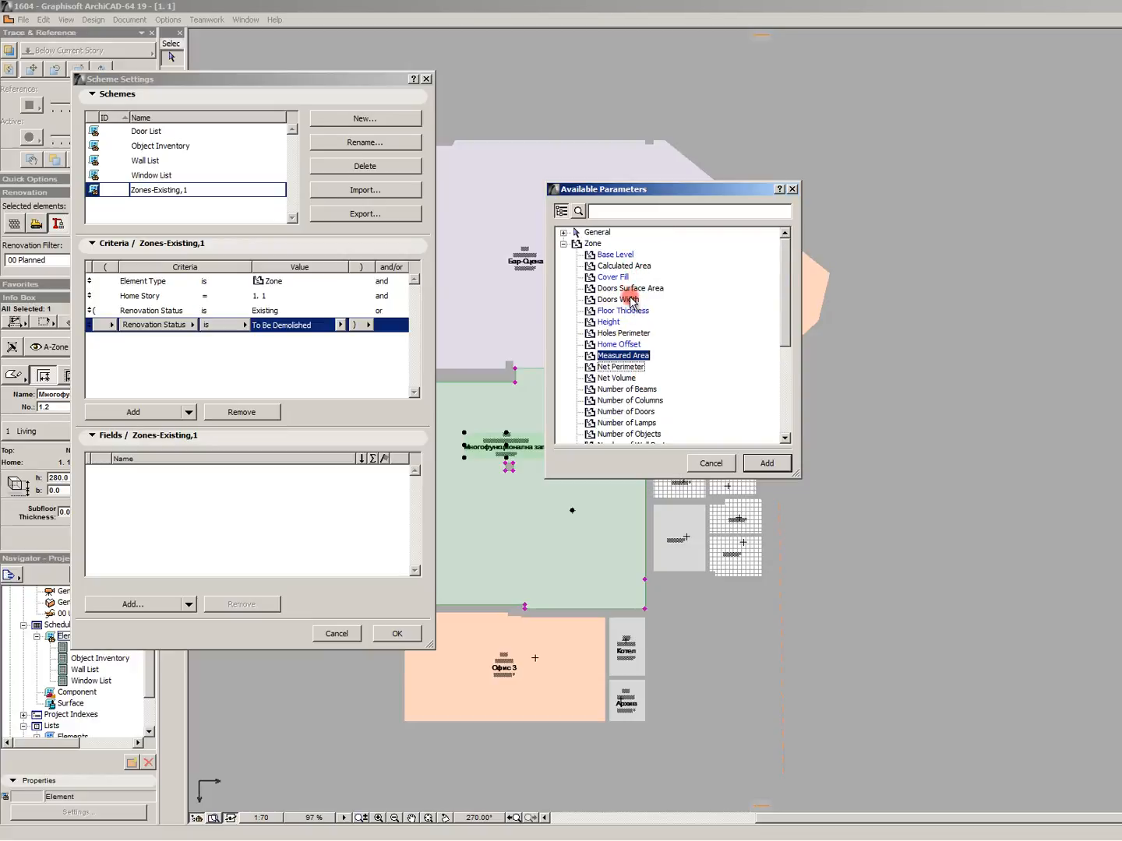
left_click(767, 462)
Add the General parameters Custom text 1, Custom text 2 and Custom text 3 as fields of the Zones-Existing,1 scheme.
left_click(134, 604)
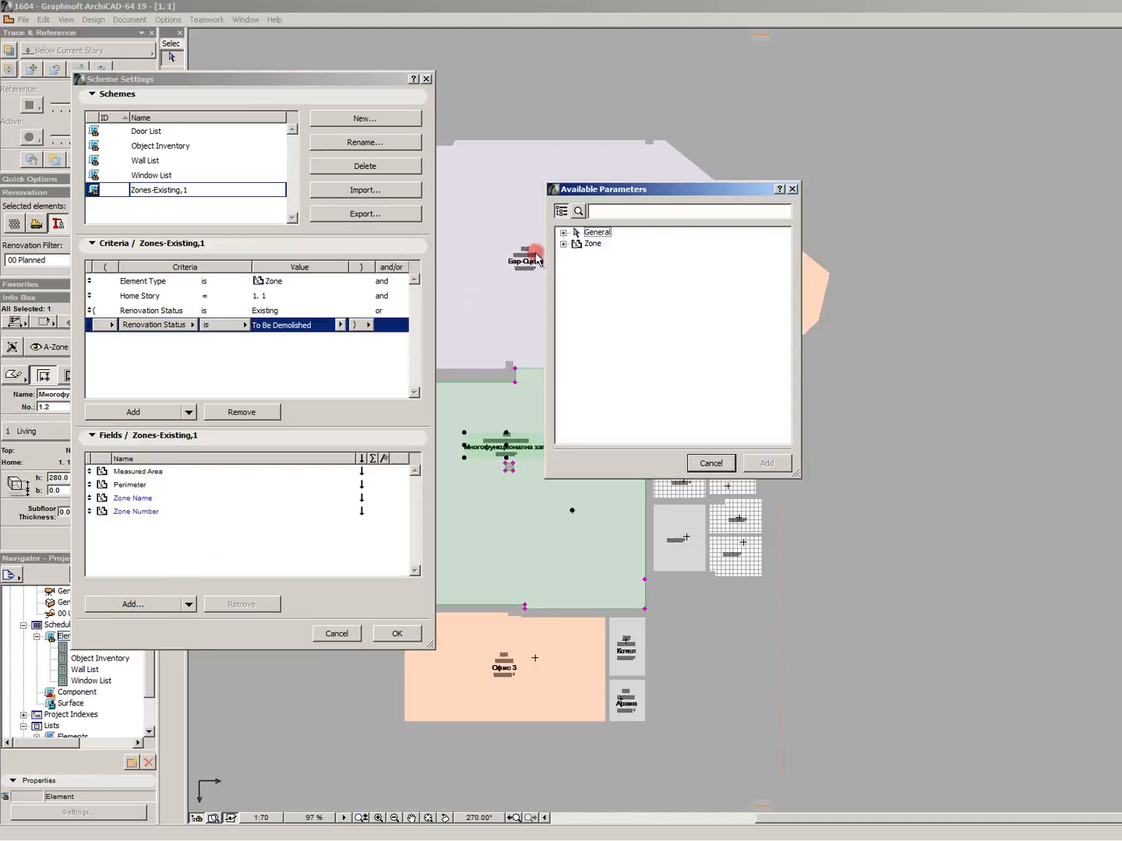
left_click(562, 232)
left_click(608, 254)
scroll(624, 261, "down", 2)
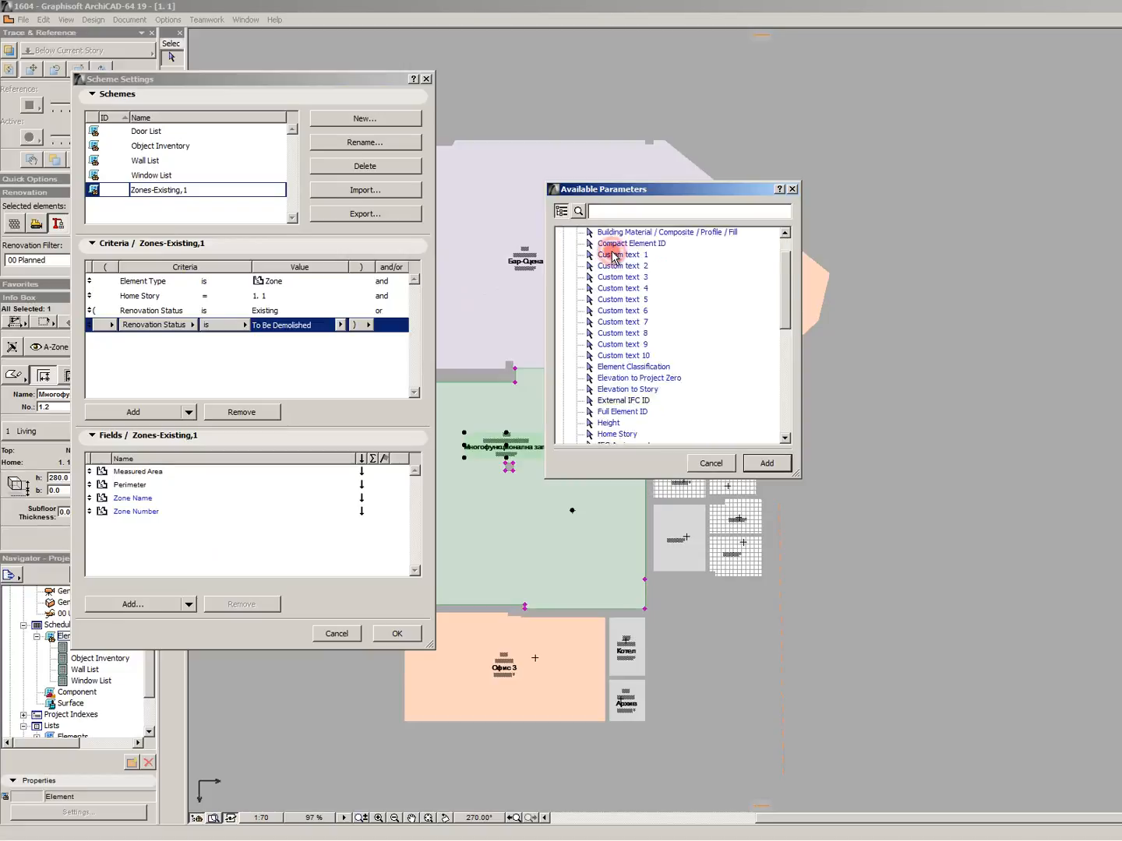
scroll(644, 275, "up", 2)
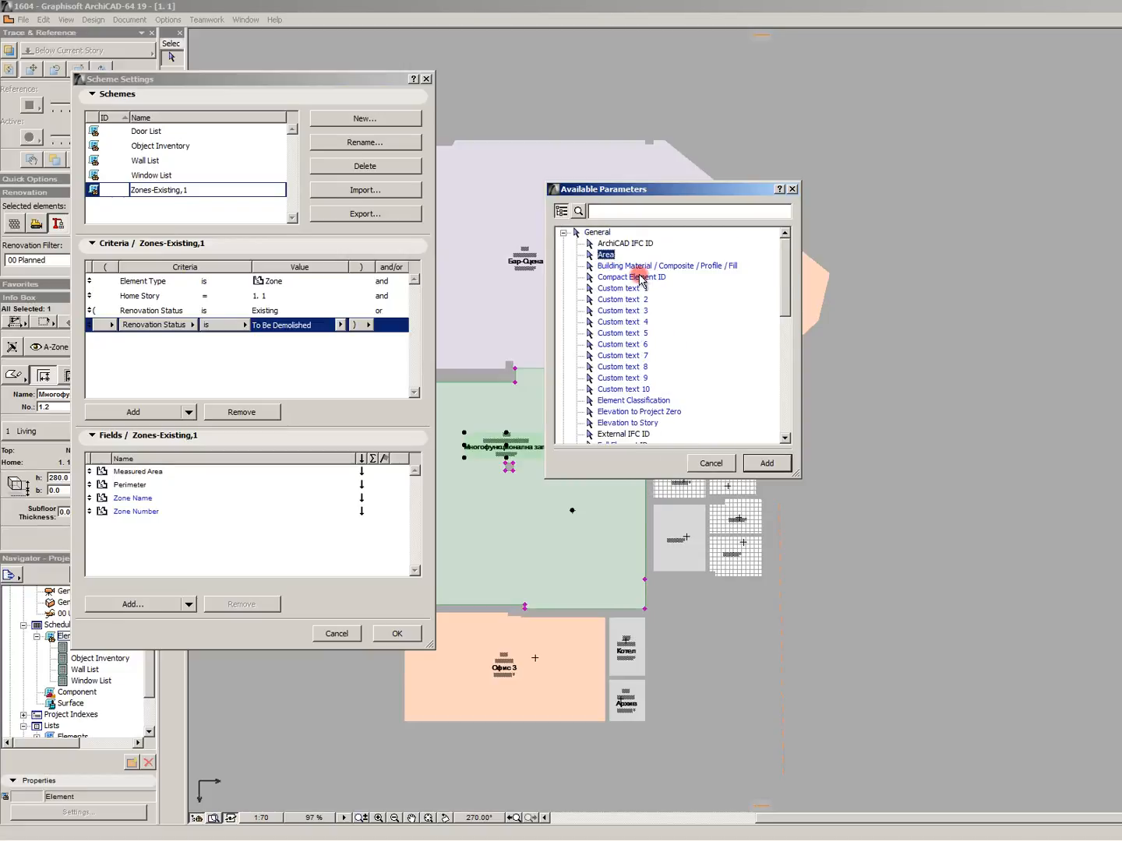
left_click(643, 289)
left_click(644, 311, "shift")
left_click(767, 463)
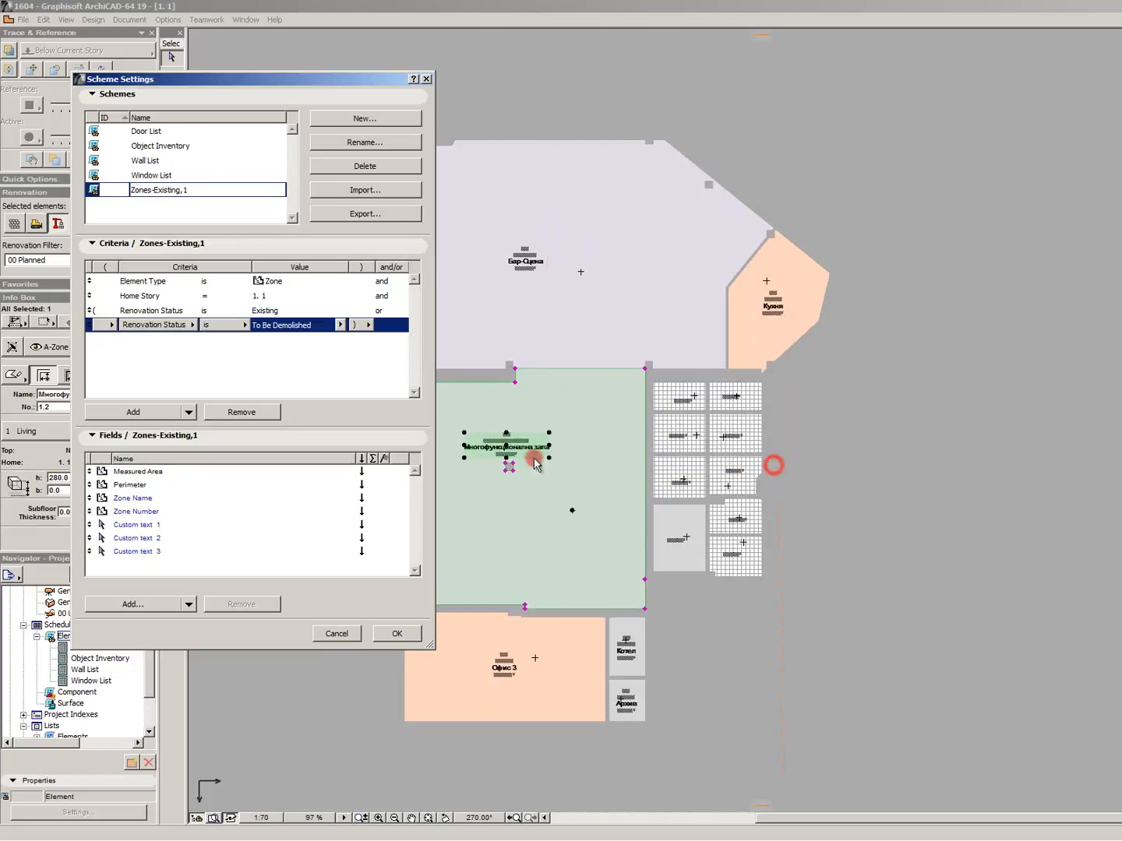
Add the General parameter Home Story to the scheme's fields.
left_click(168, 602)
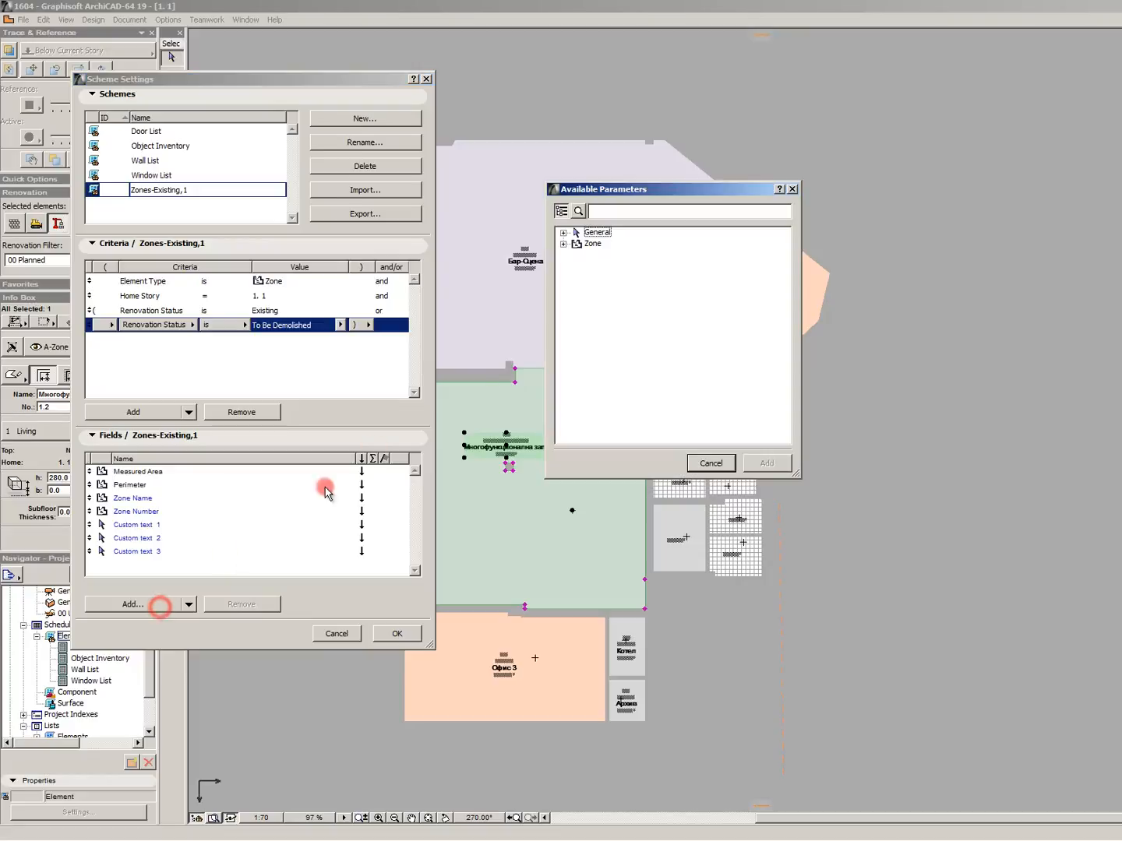
left_click(564, 233)
left_click(623, 379)
scroll(623, 382, "down", 2)
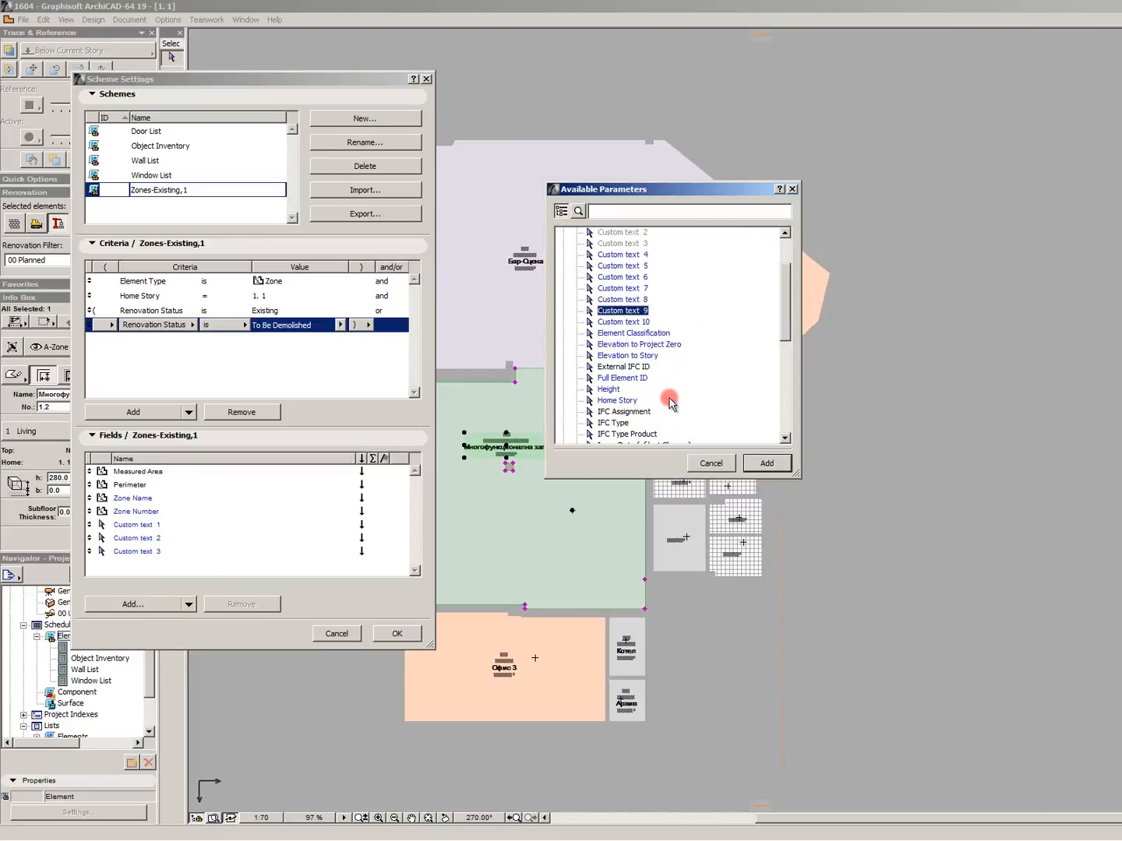
left_click(628, 402)
left_click(767, 463)
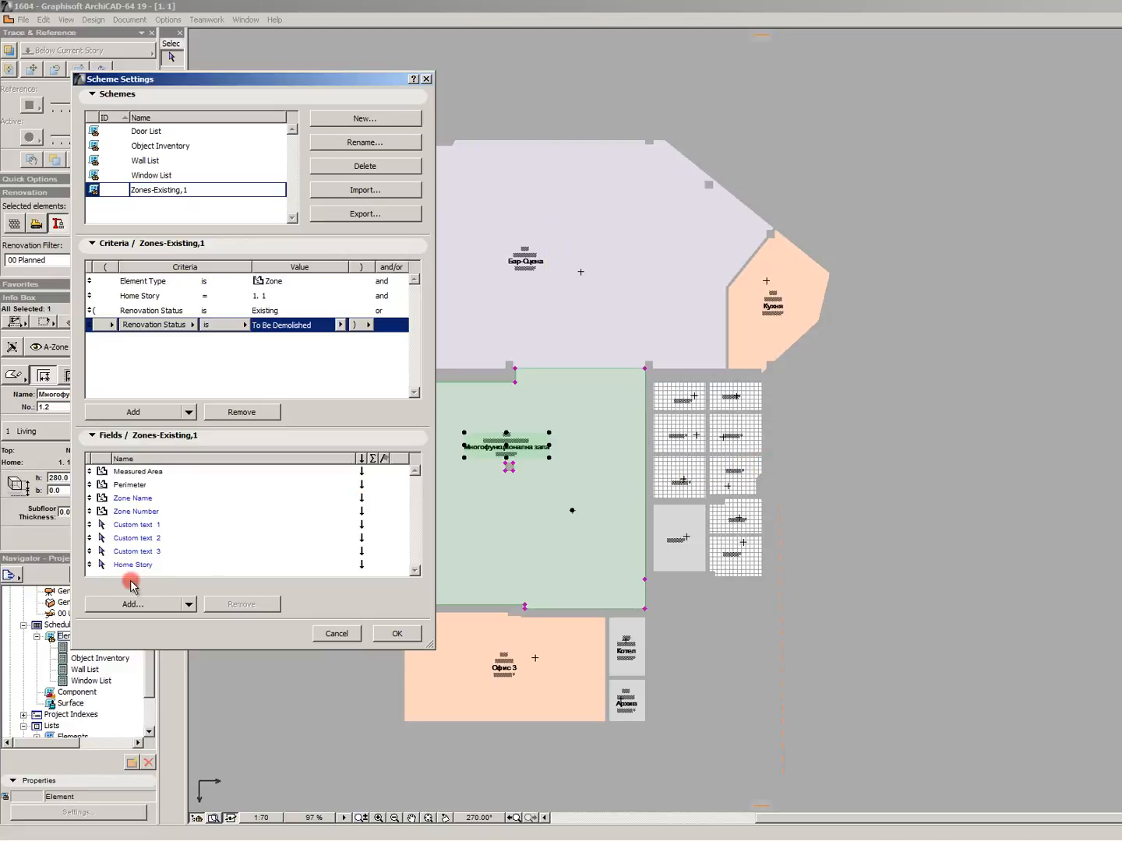
Move the Home Story field to the first position in the field list and turn on its sum option.
left_click(125, 565)
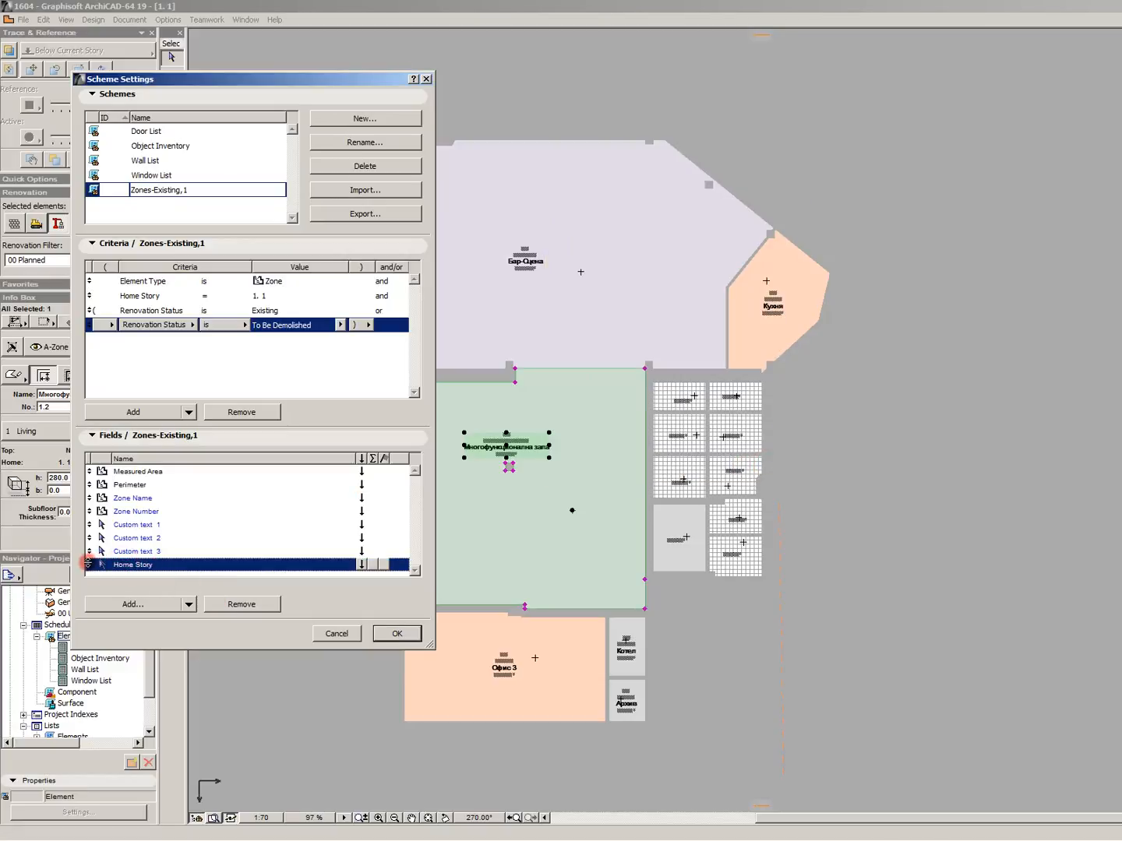
left_click_drag(88, 564, 110, 477)
left_click(165, 487)
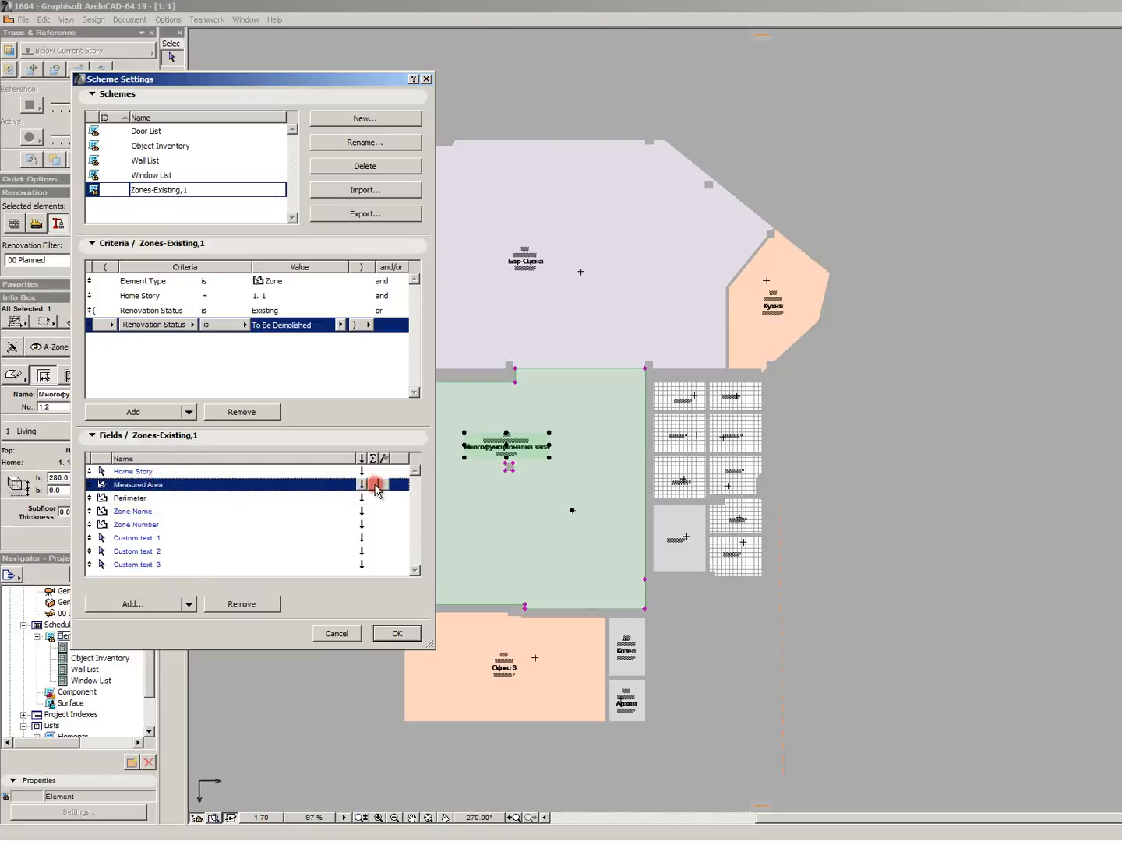
left_click(227, 473)
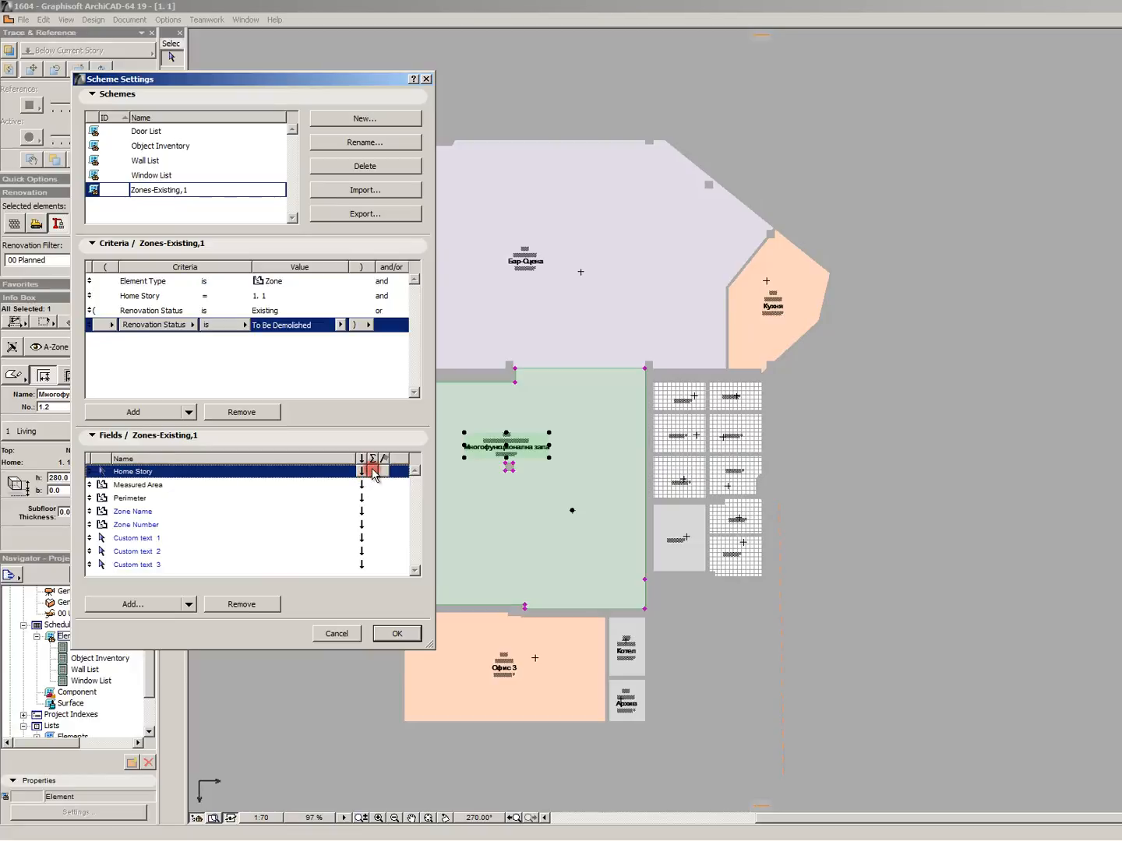
left_click(373, 472)
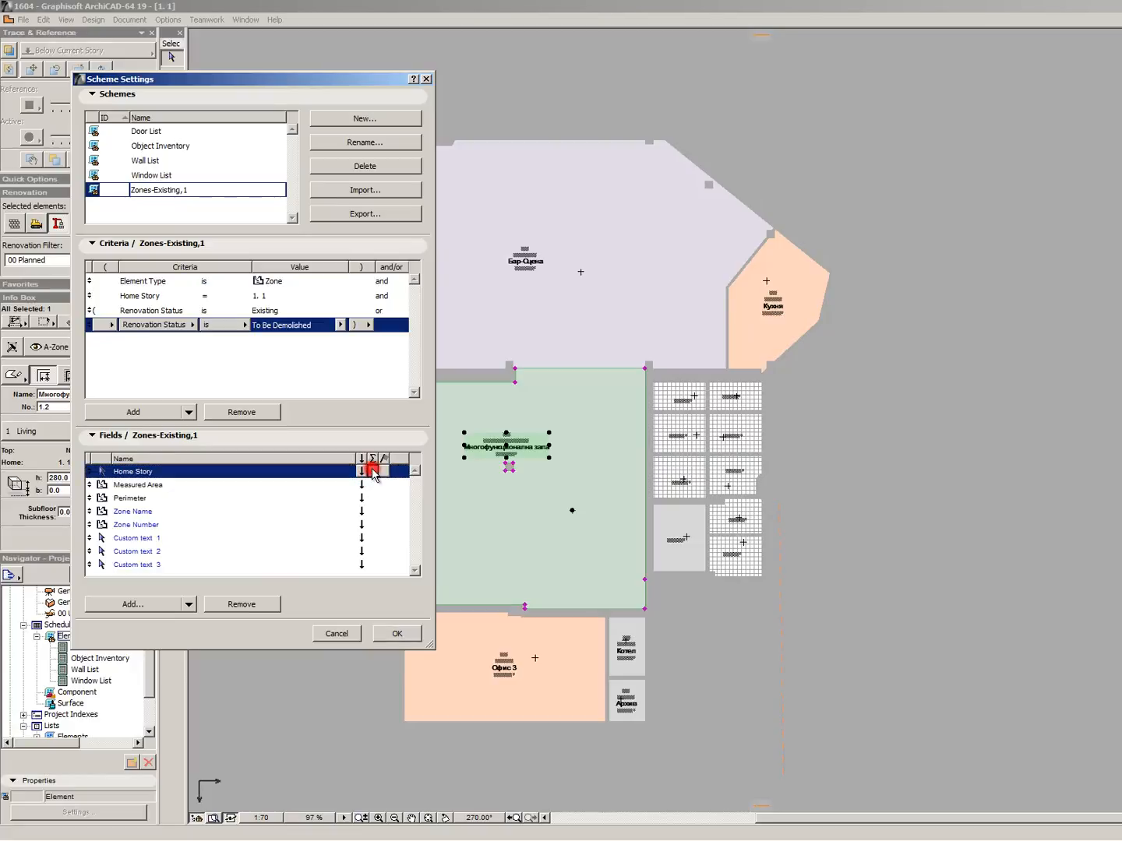
Reorder the fields so that Zone Number and Zone Name follow Home Story, ahead of Measured Area and Perimeter.
left_click(321, 485)
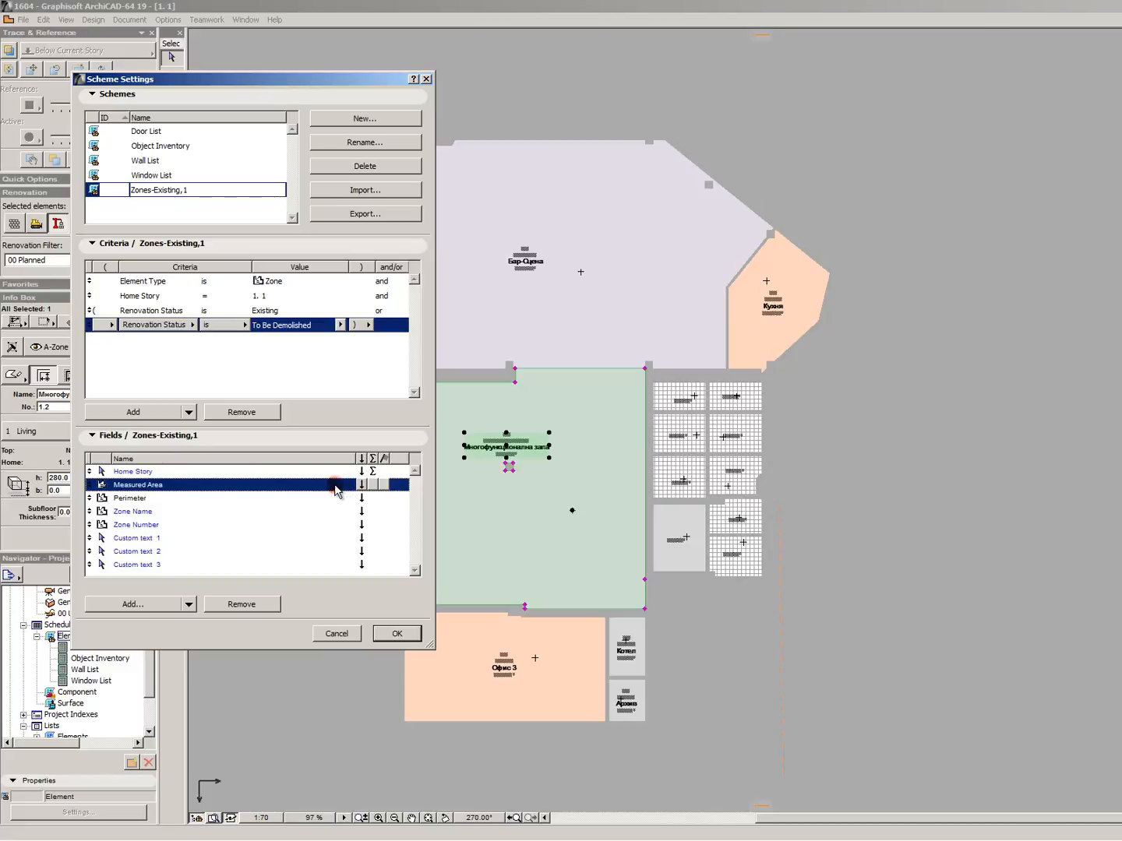
left_click(321, 511)
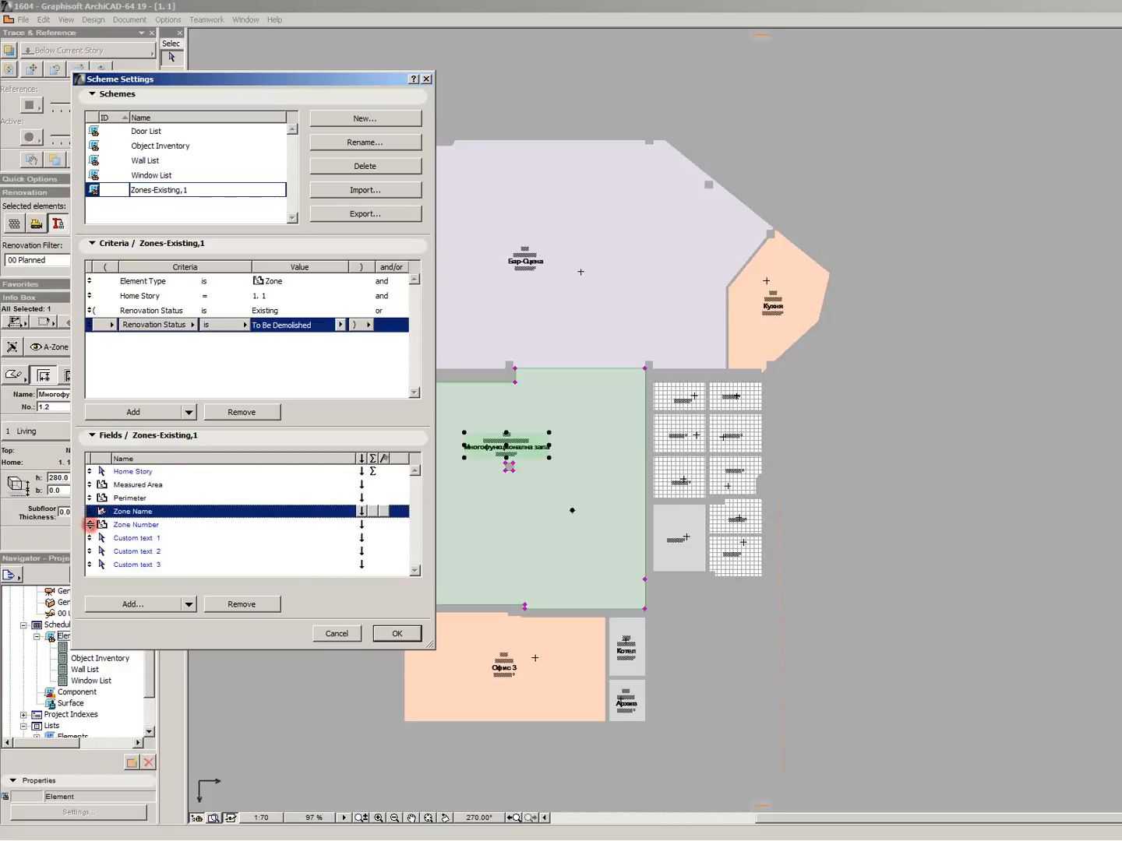
mouse_move(91, 524)
left_mouse_down()
mouse_move(89, 485)
mouse_move(91, 500)
left_mouse_up()
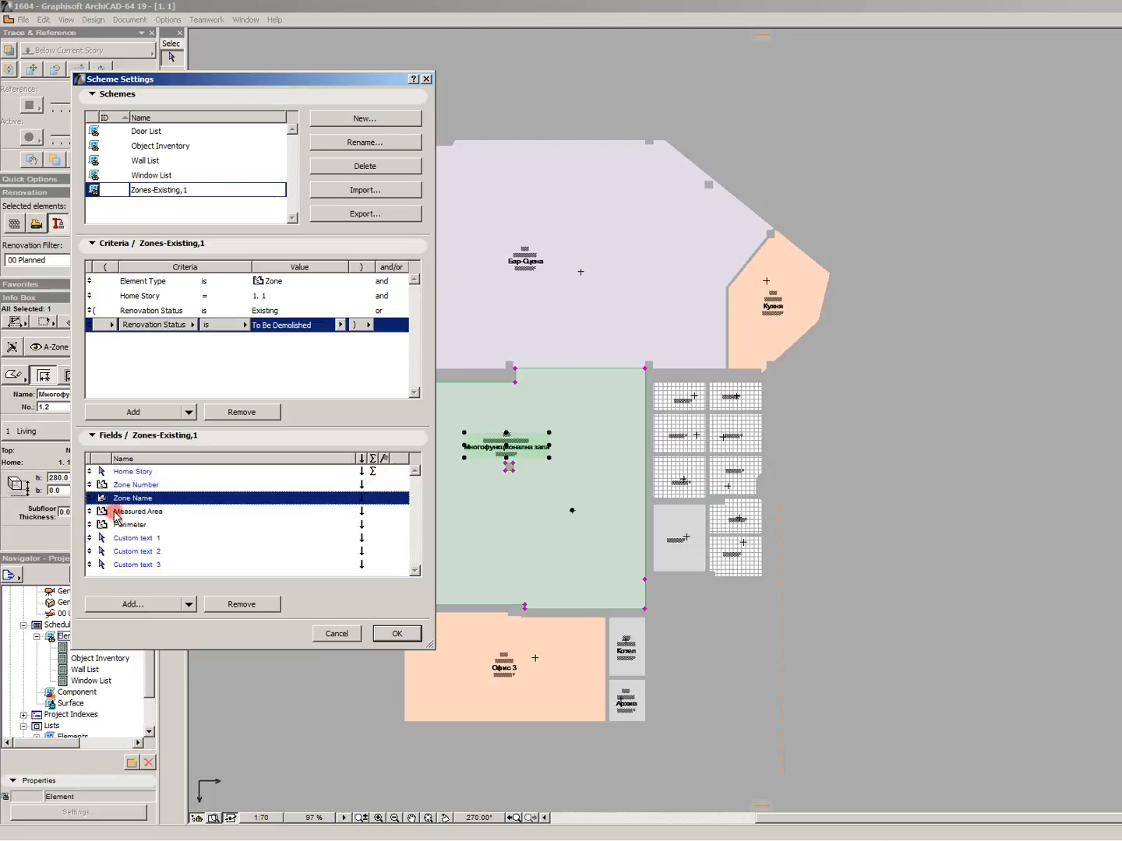
left_click(131, 511)
left_click(130, 526)
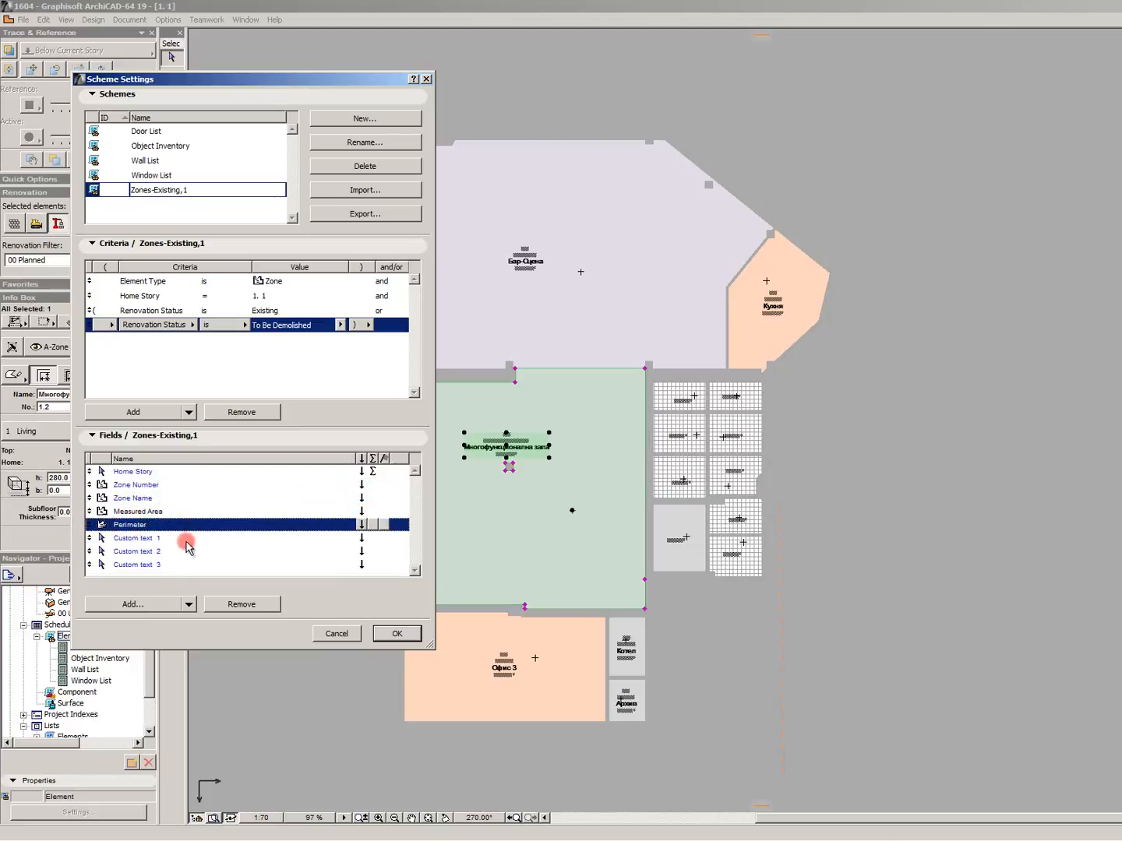
left_click(148, 538)
left_click(153, 551)
left_click(156, 564)
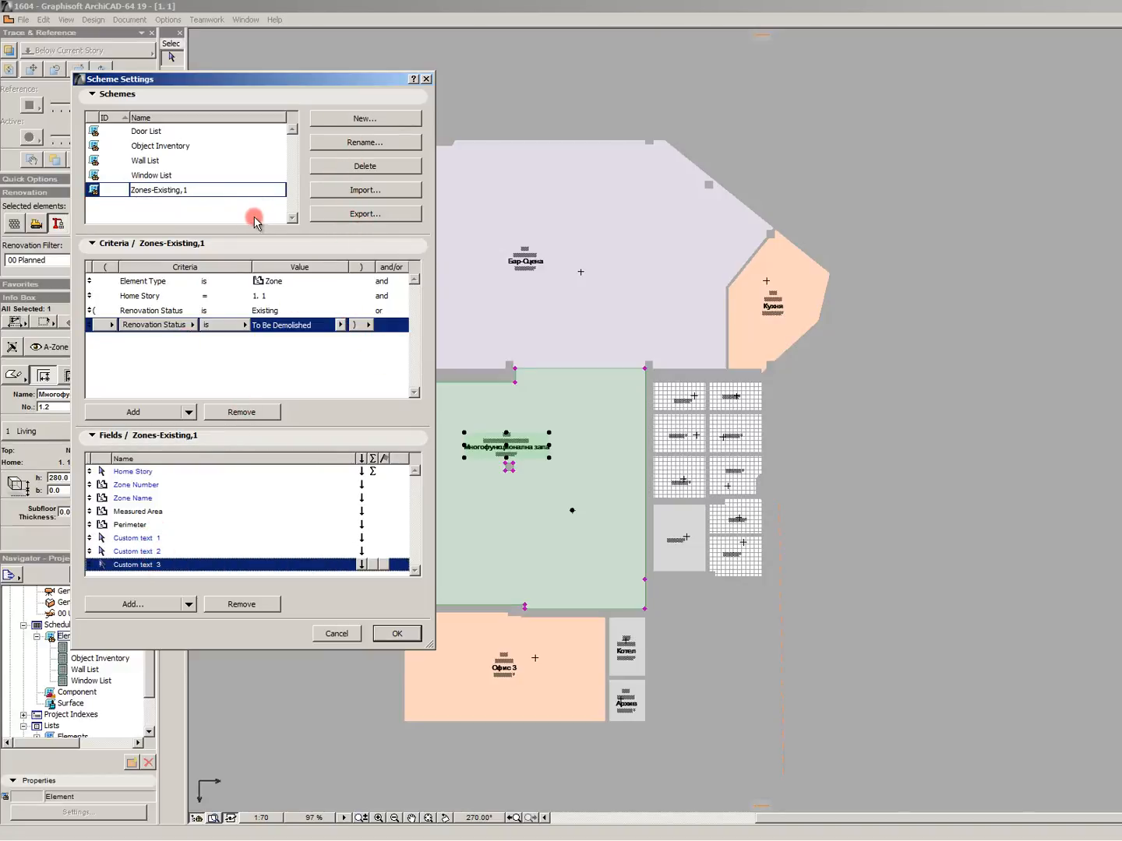
Confirm the scheme settings and open the Zones-Existing,1 schedule.
left_click(398, 633)
double_click(110, 691)
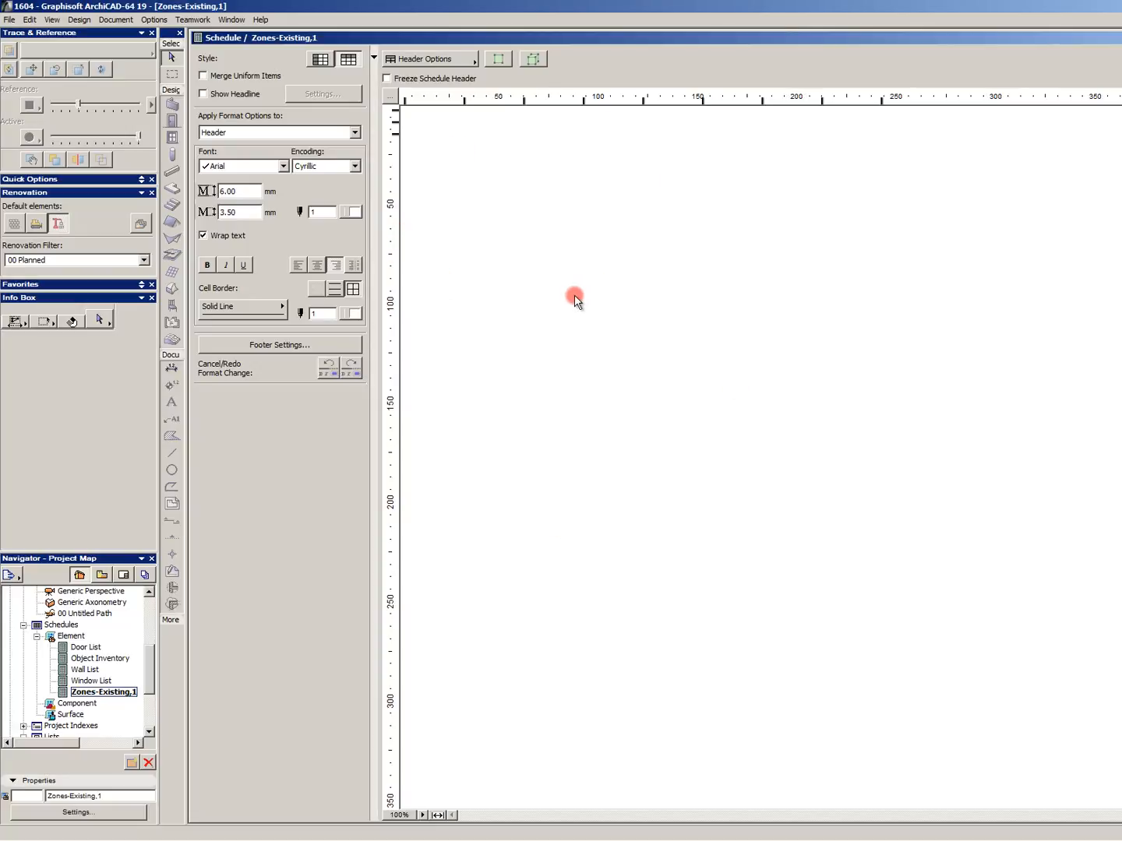
left_click(469, 255)
left_click(615, 318)
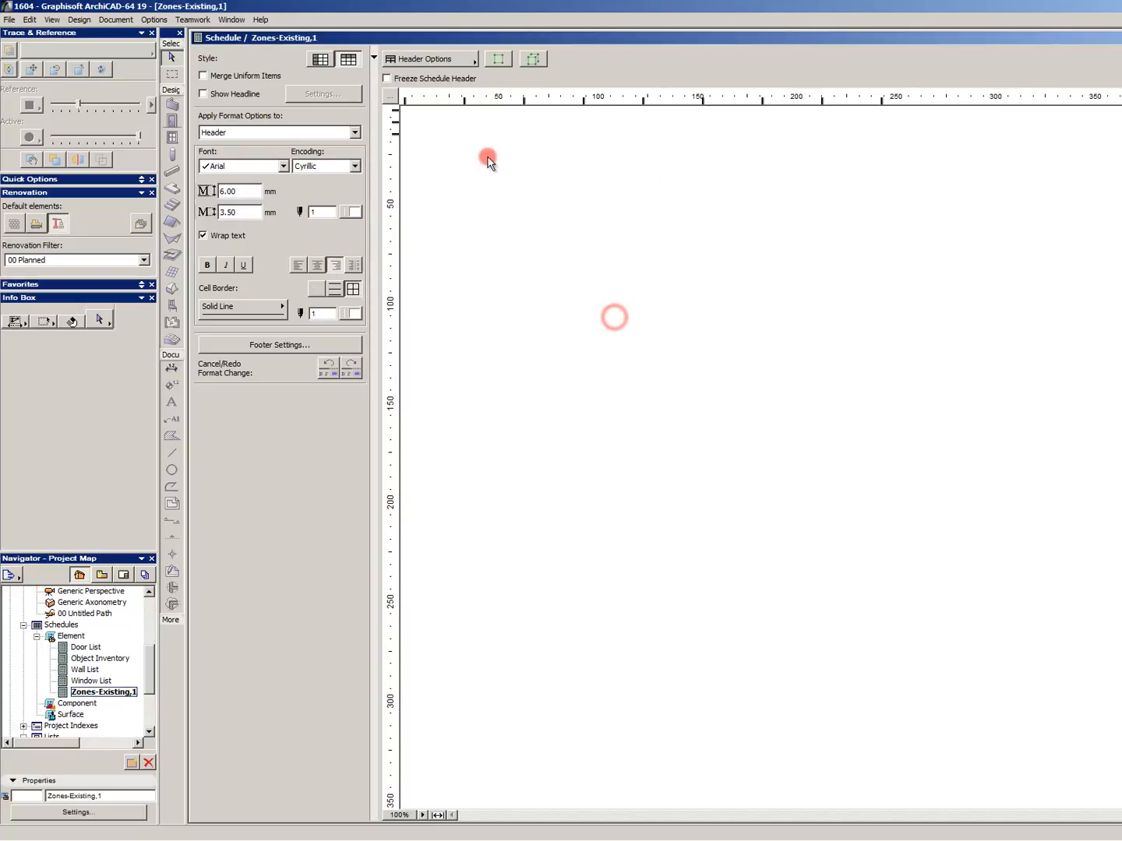
Set both the text pen and the cell border pen of the schedule's header to pen 2.
left_click(482, 127)
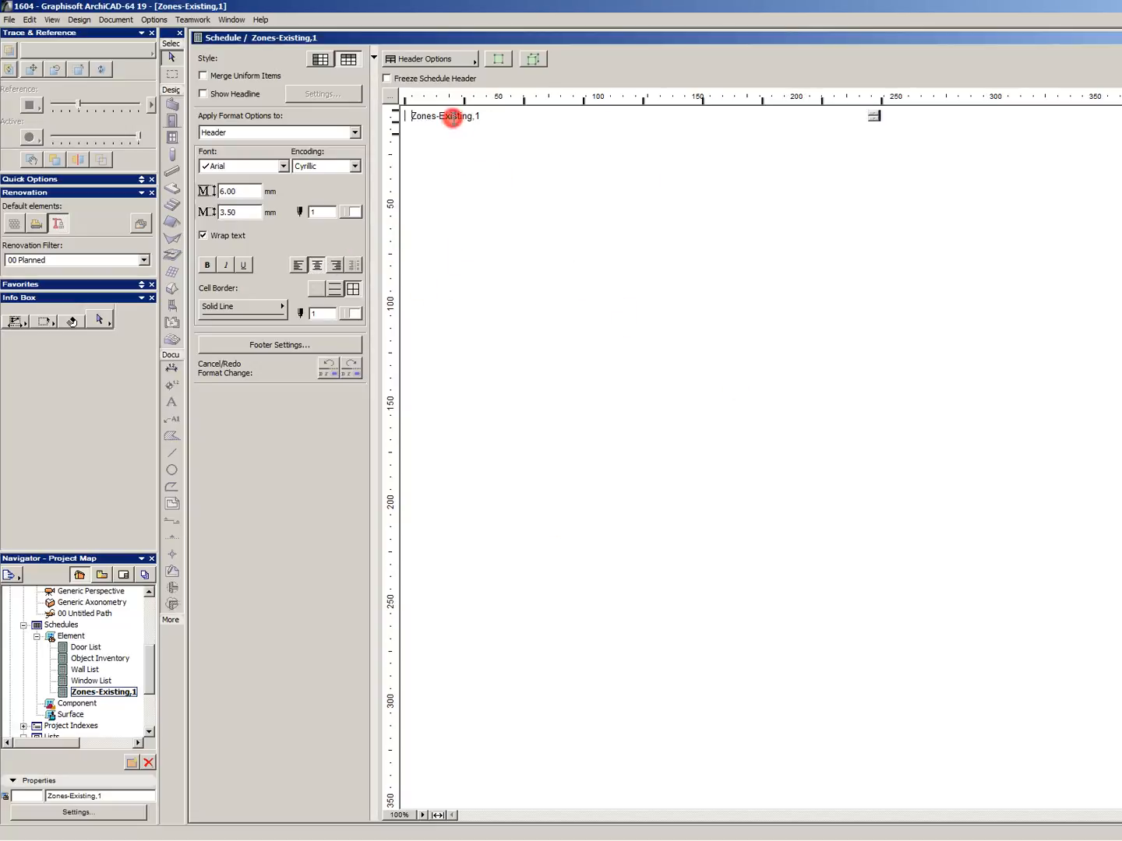
left_click(363, 212)
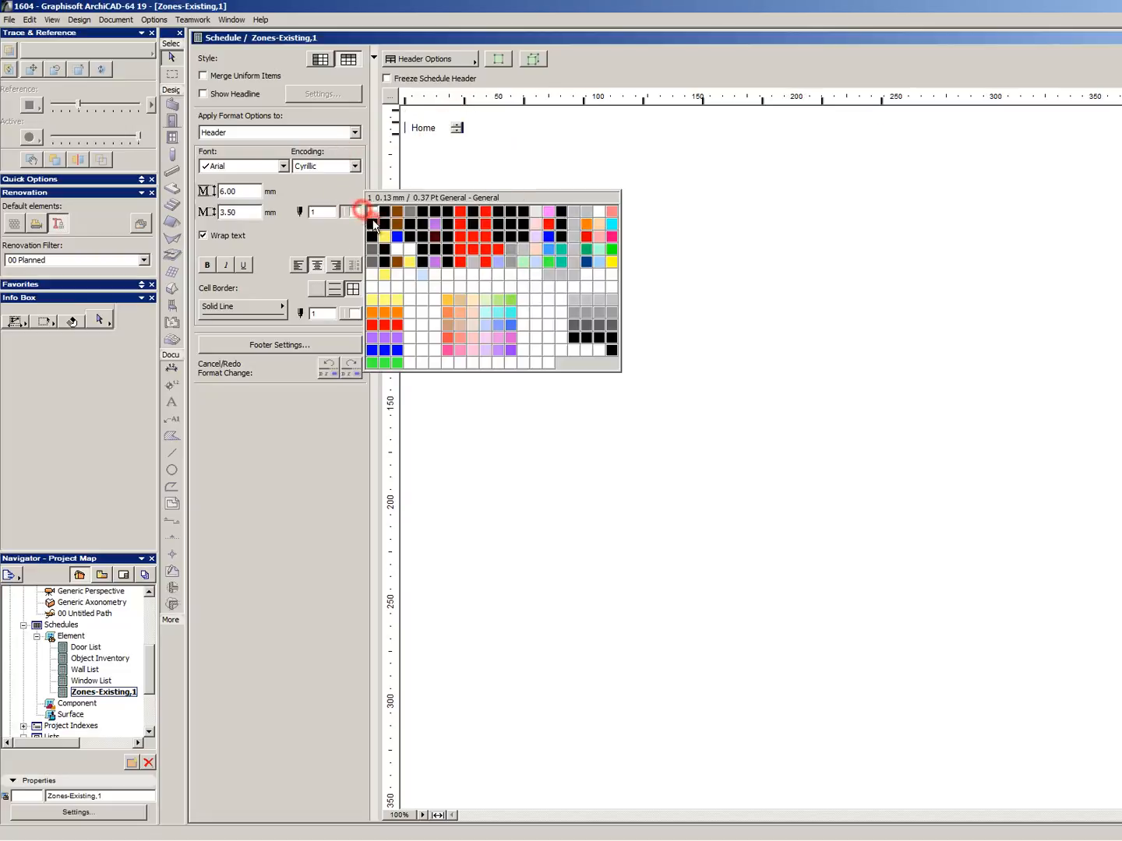
left_click(388, 211)
left_click(356, 313)
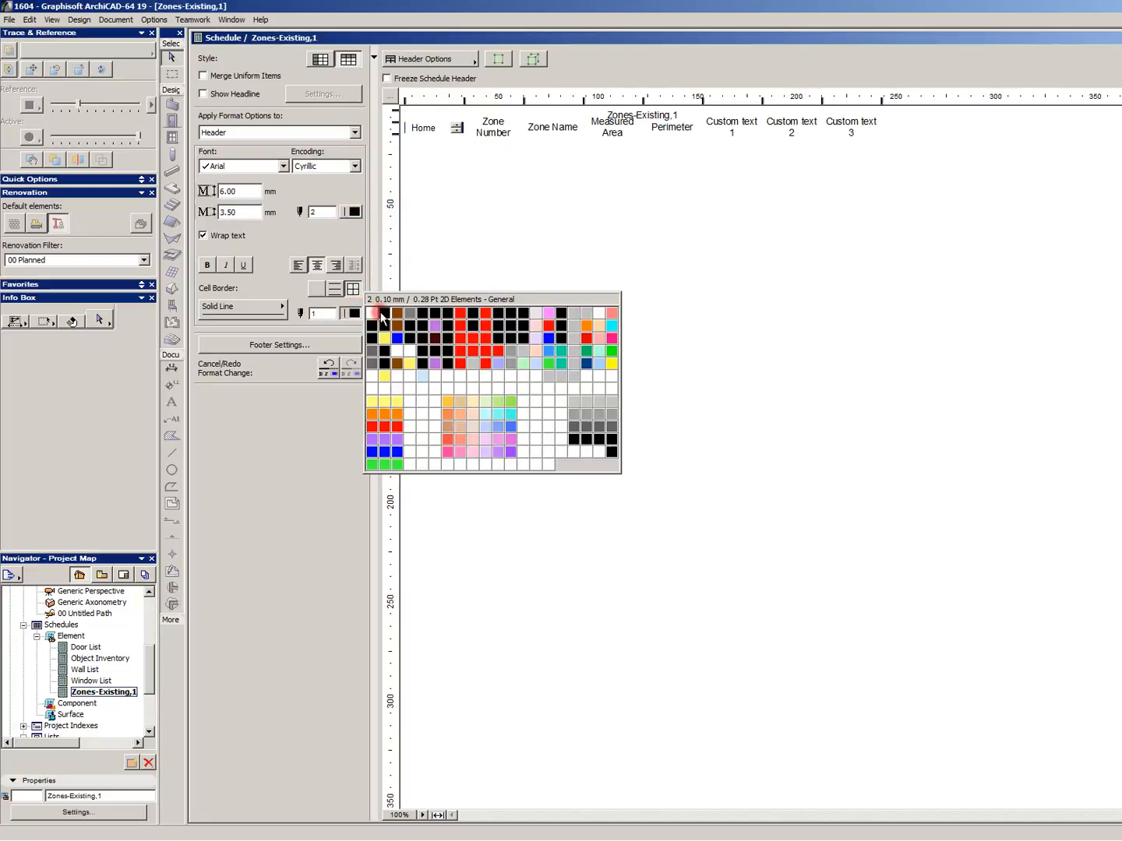
left_click(388, 311)
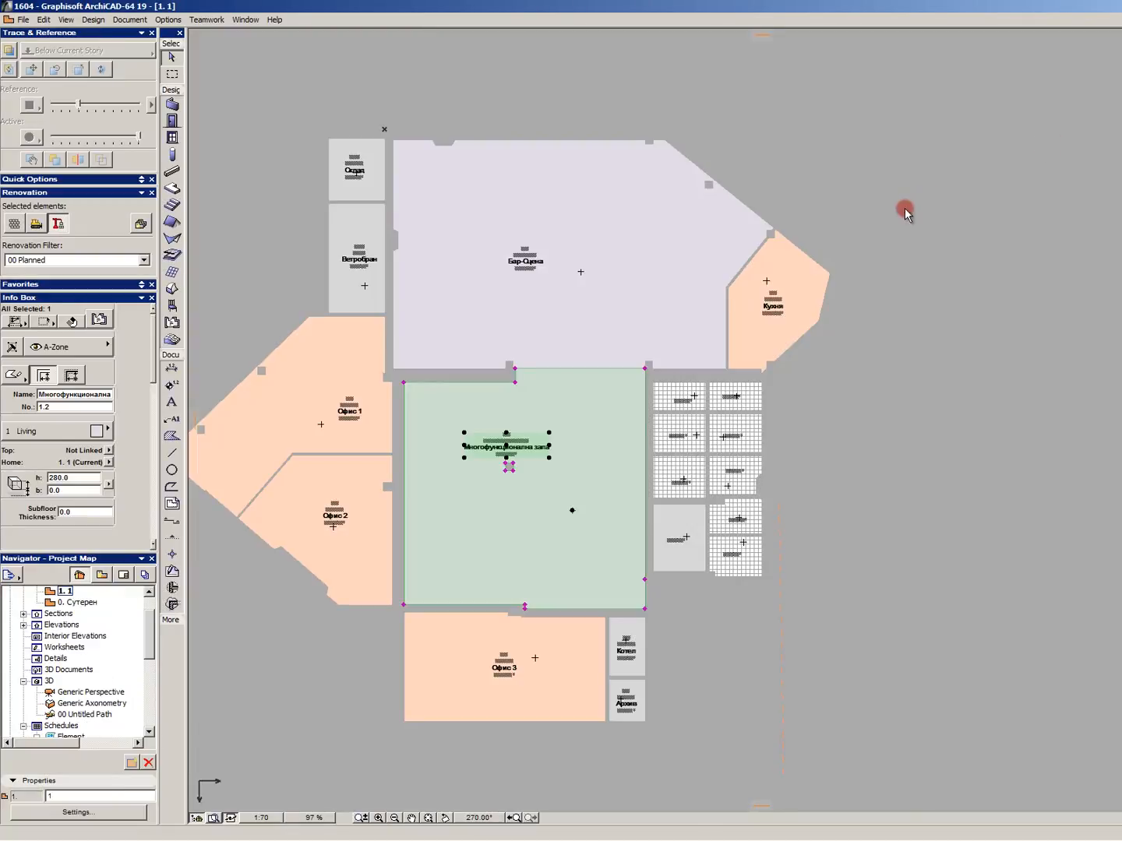
Clear the zone selection on the floor plan and bring the Zones-Existing,1 schedule back up in a maximized window.
left_click(944, 278)
left_click(78, 636)
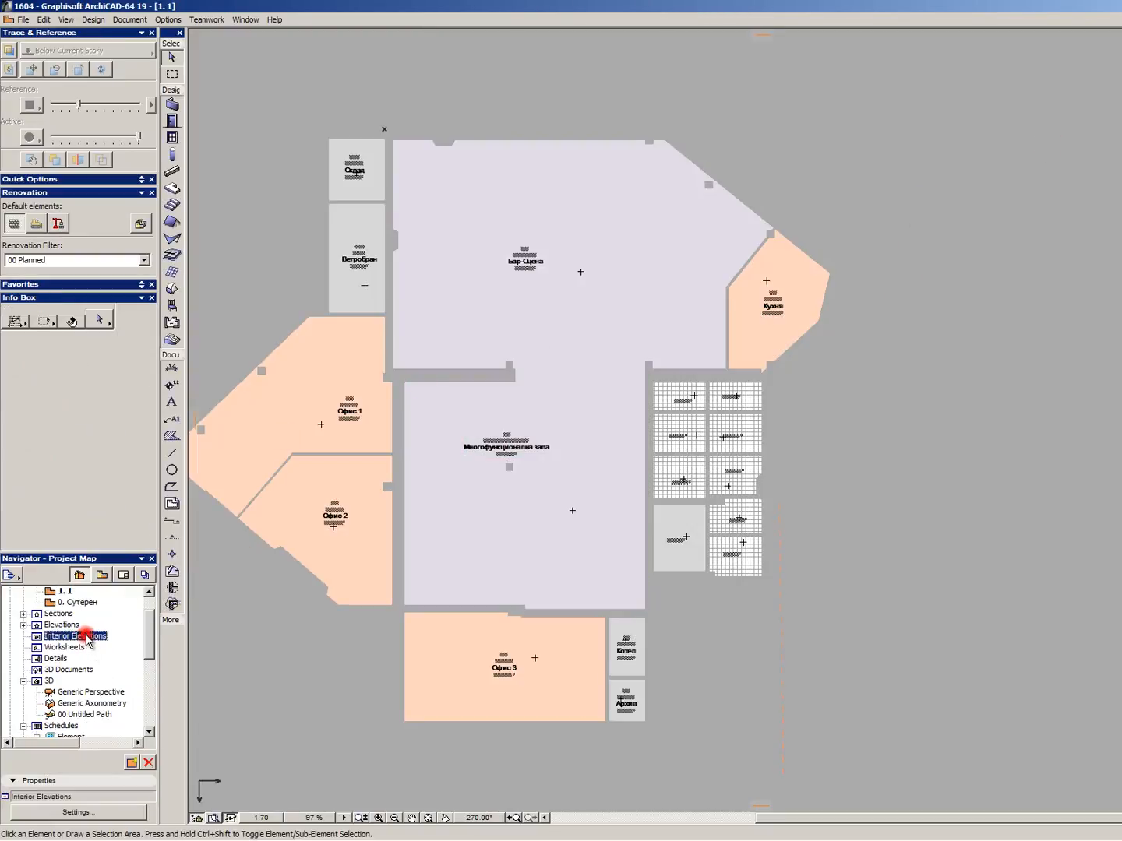
scroll(90, 651, "down", 2)
double_click(98, 725)
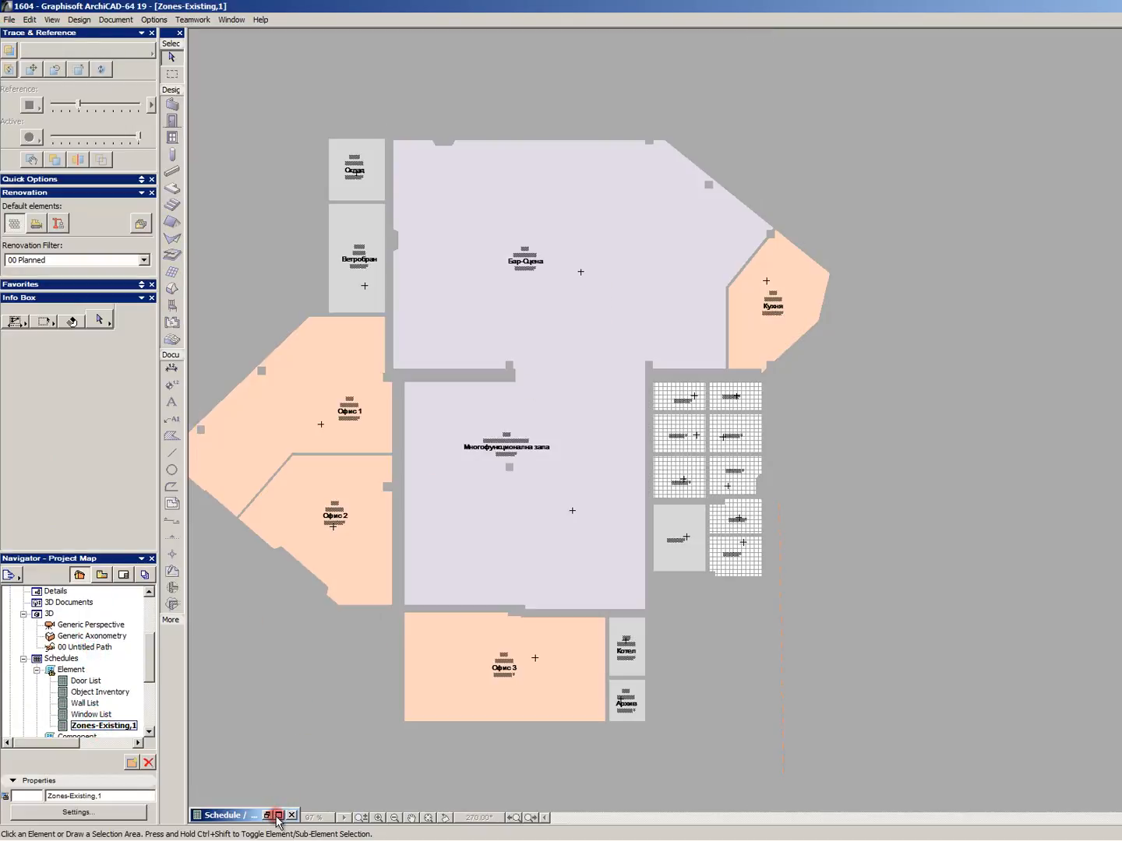
left_click(278, 816)
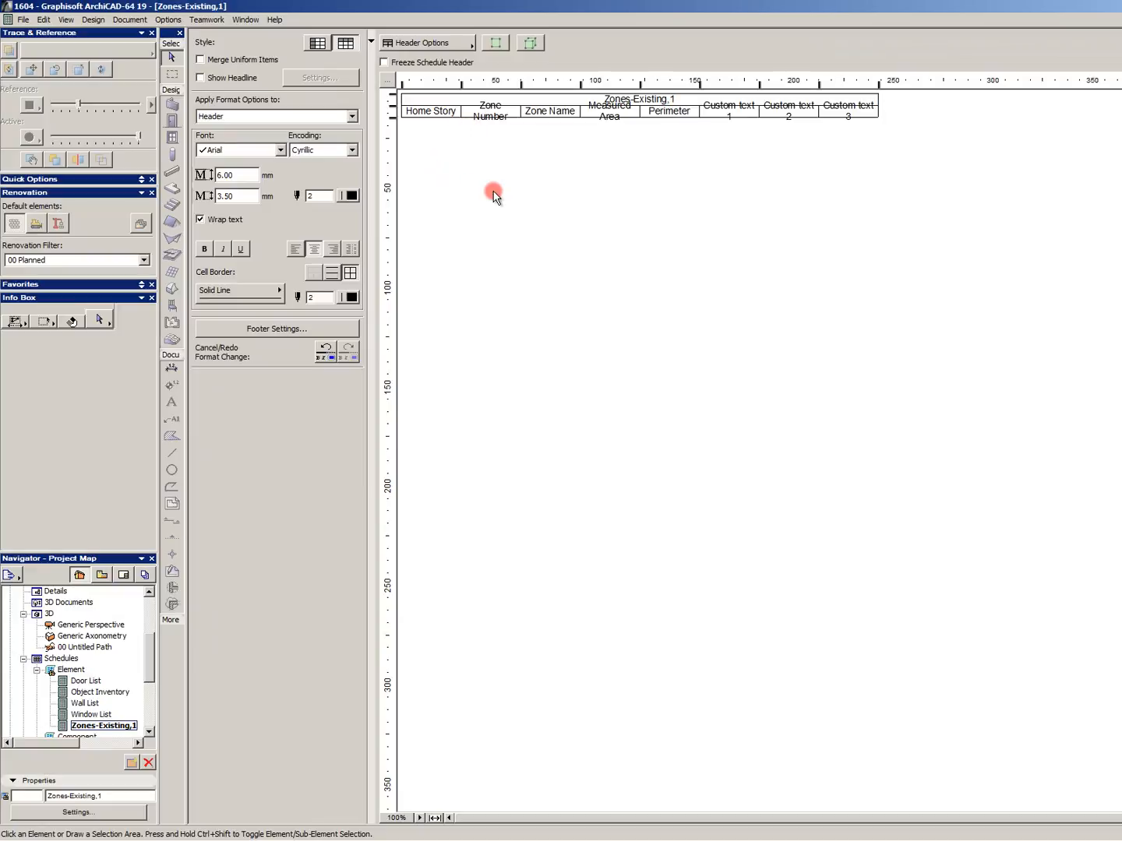
Keep the header in a horizontal row and widen the Zone Number, Zone Name, Measured Area and three Custom text columns to fit their titles.
left_click(321, 43)
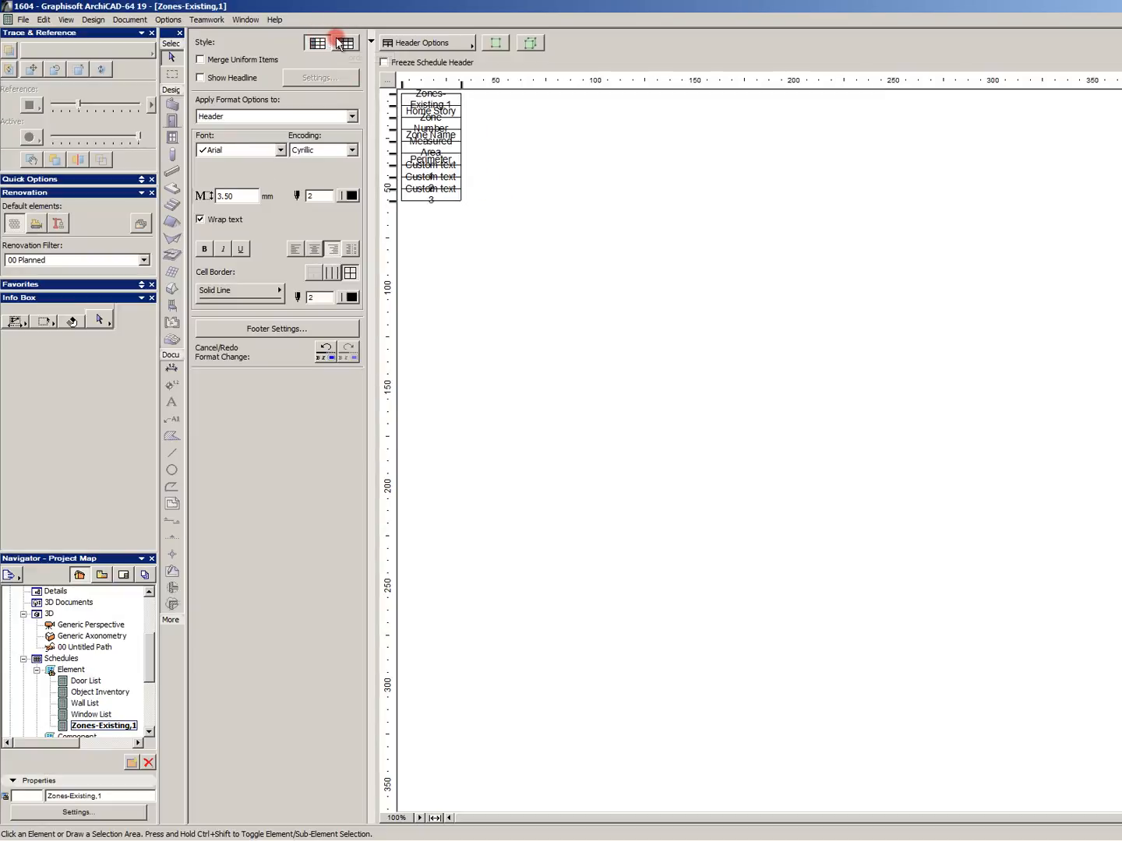
left_click(340, 44)
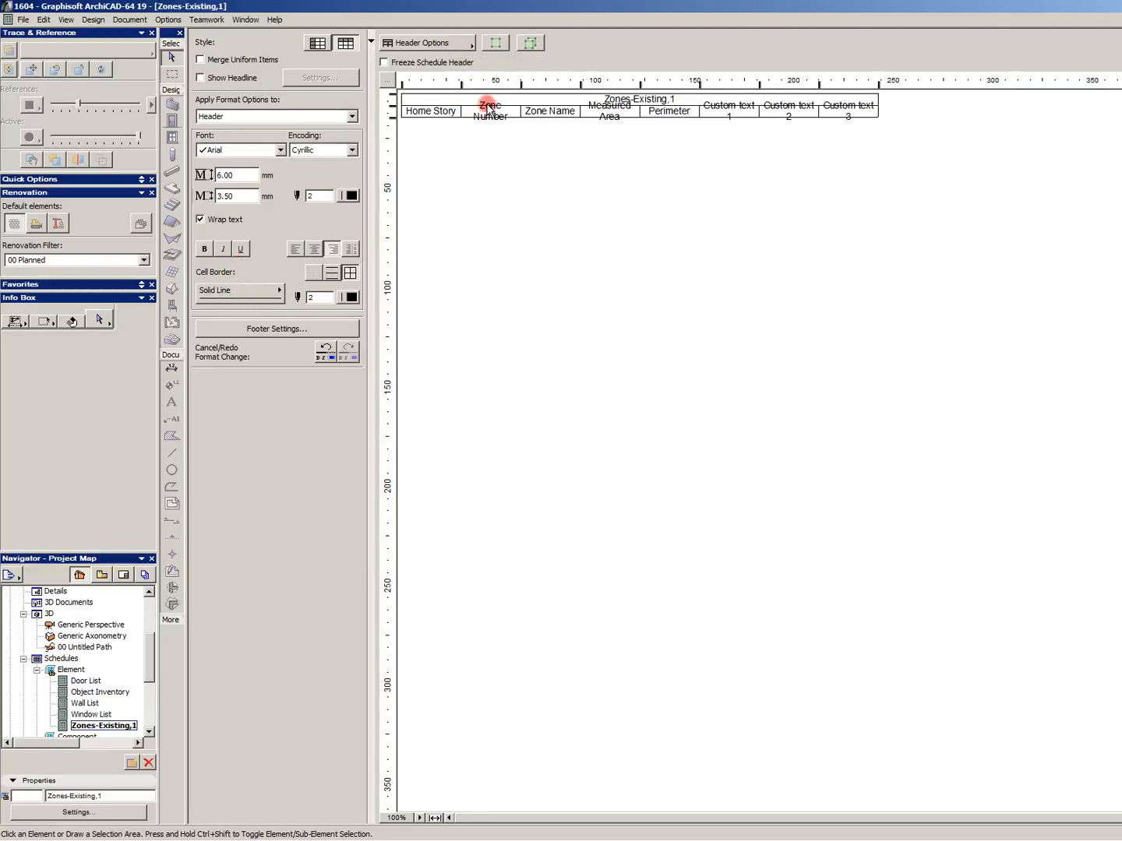
left_click_drag(518, 92, 705, 82)
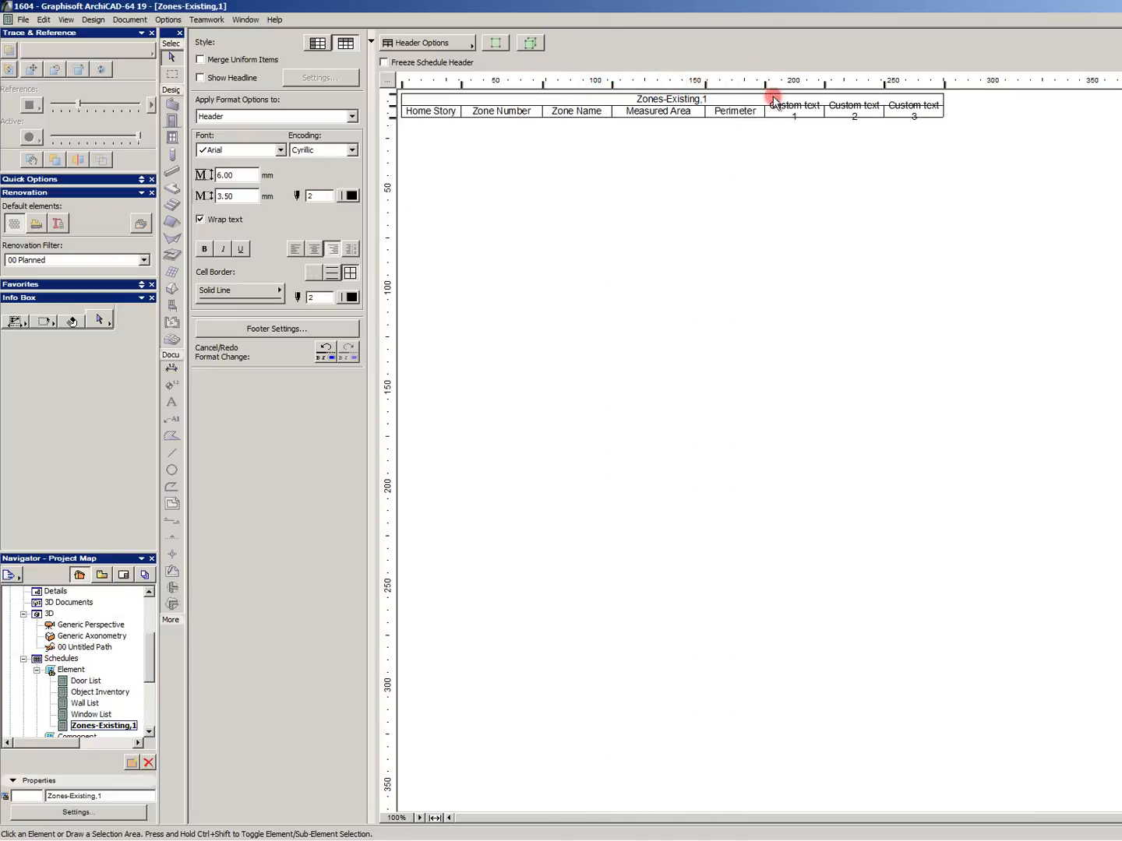
left_click_drag(823, 82, 1034, 83)
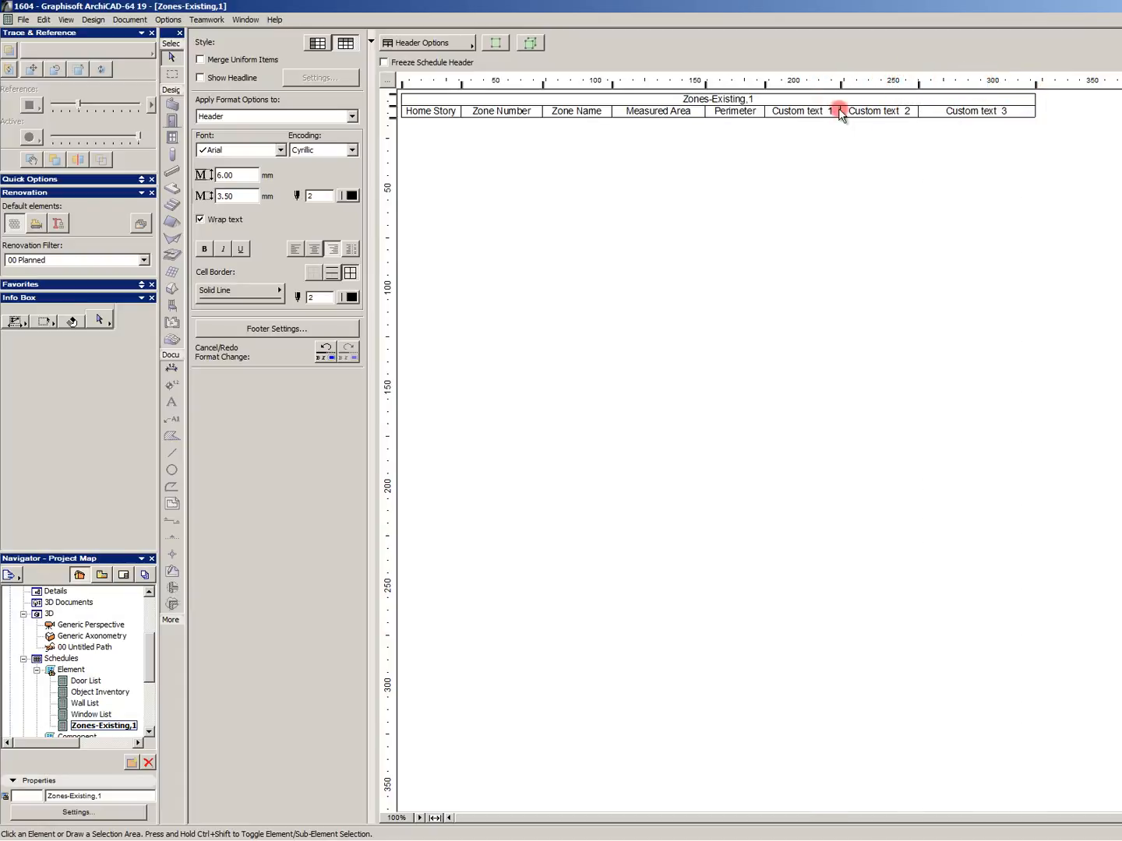
Rename the Custom text 1, 2 and 3 column headers as Flooring, Walls and Ceiling.
double_click(822, 110)
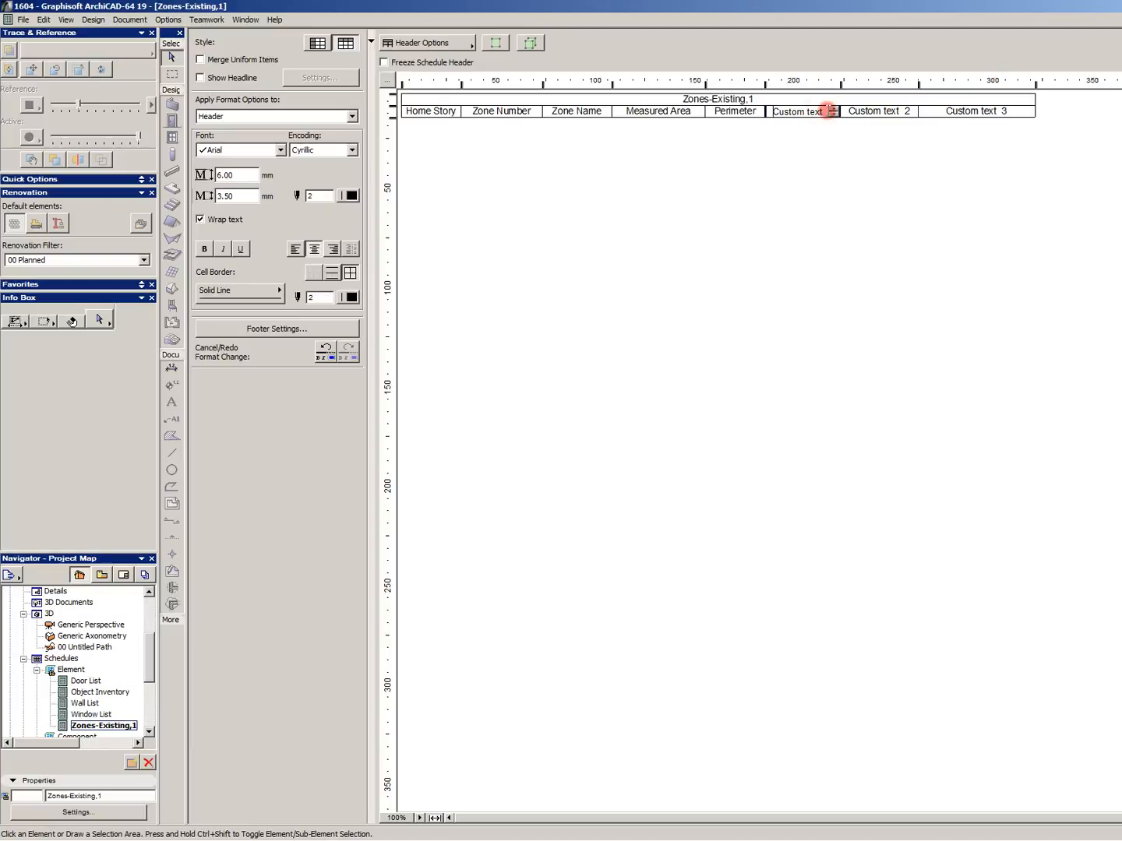
left_click_drag(828, 110, 695, 100)
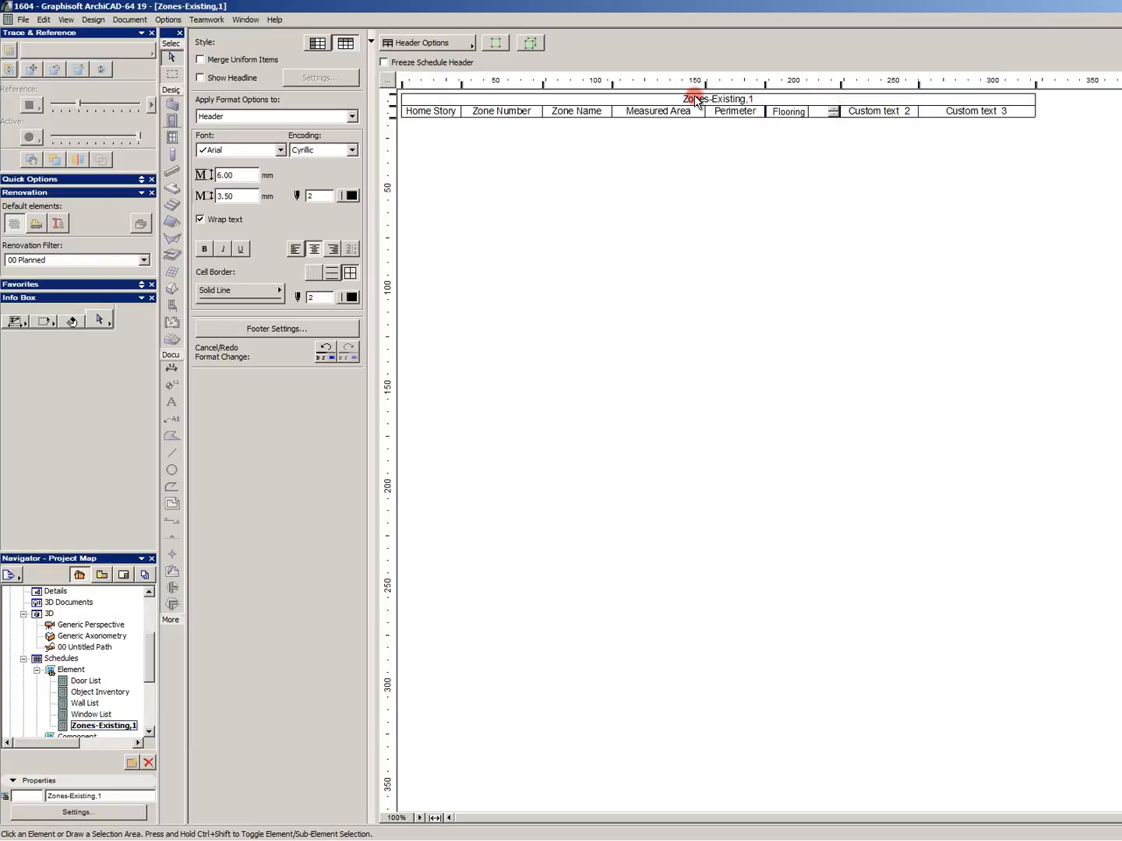
double_click(896, 113)
left_click_drag(904, 111, 758, 81)
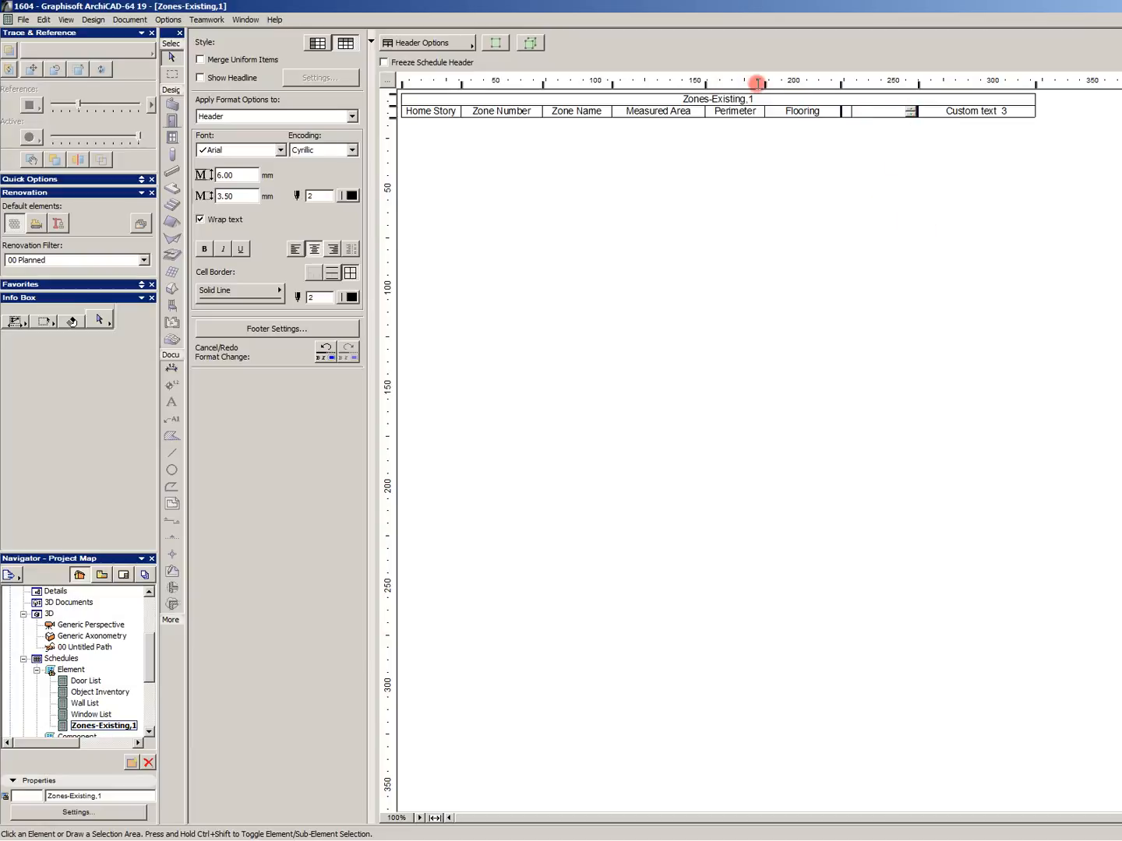
double_click(1005, 111)
left_click_drag(1001, 113, 530, 57)
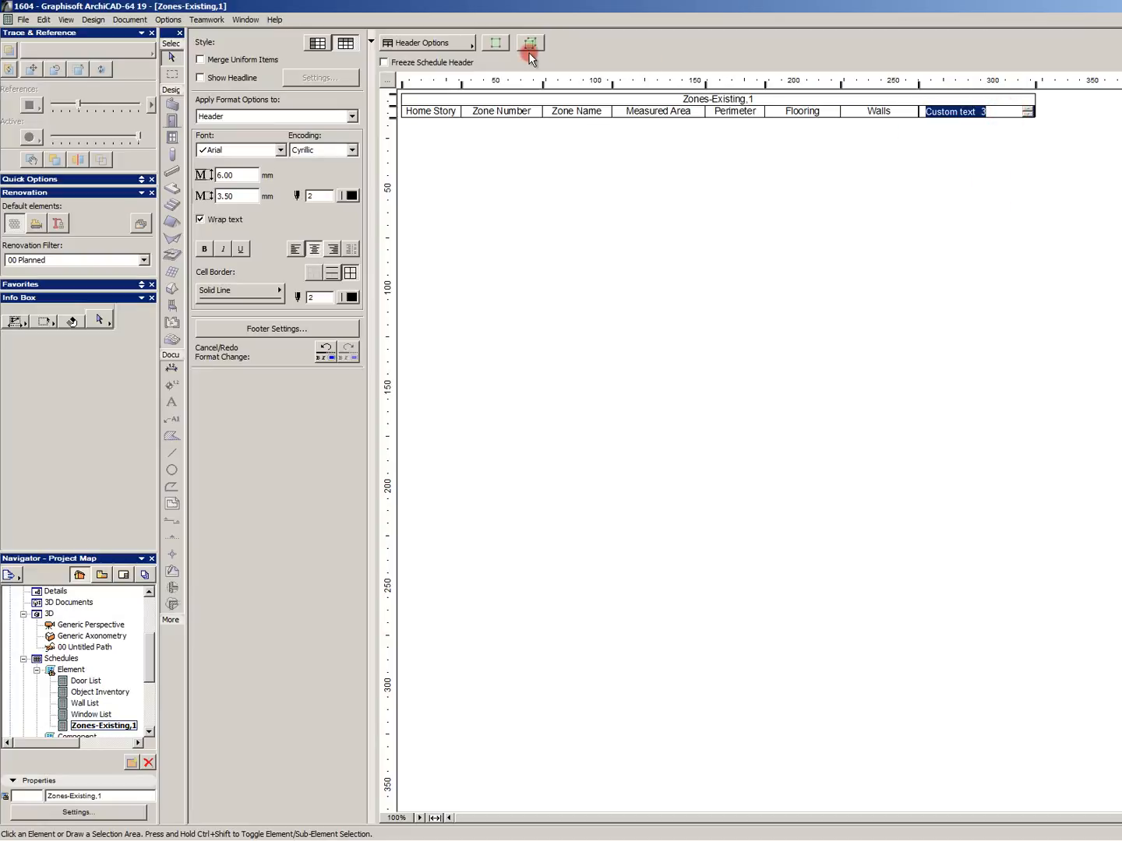
left_click(671, 249)
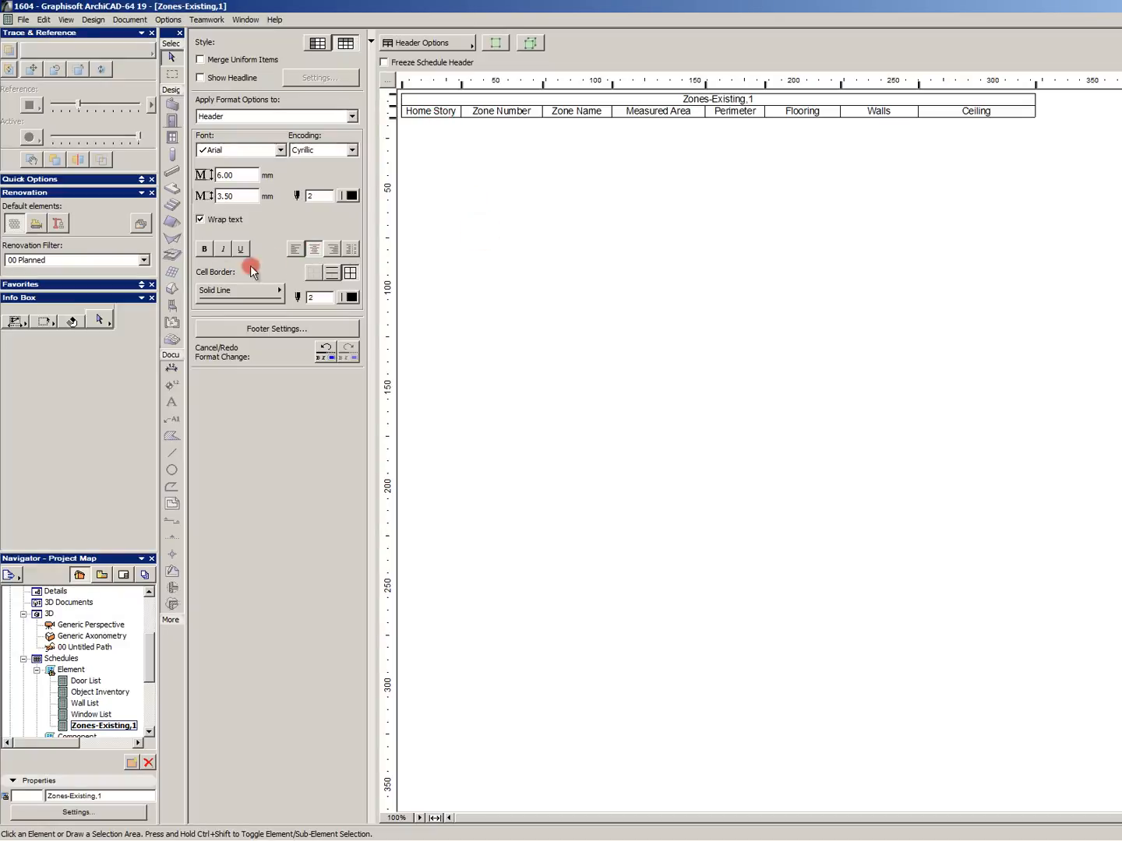
Turn off the sum for the Home Story field in the Zones-Existing,1 scheme settings and apply the change.
right_click(103, 727)
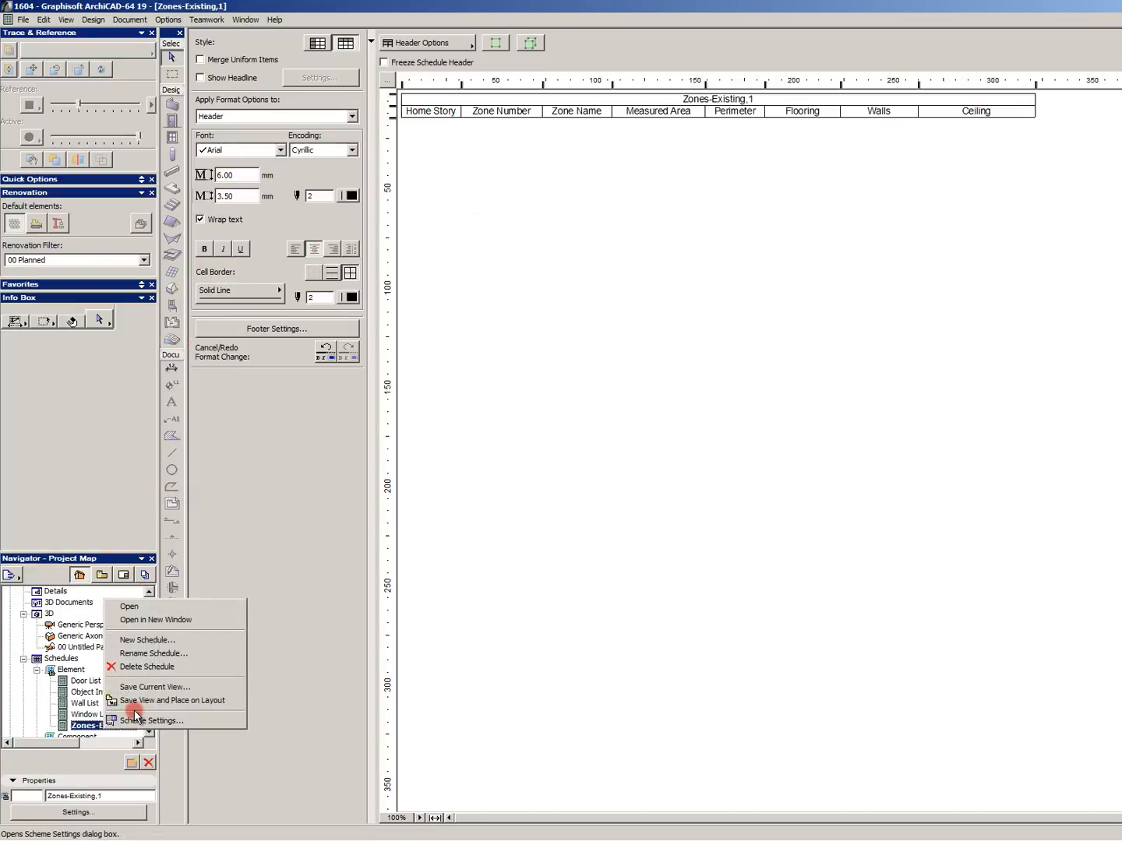
left_click(136, 718)
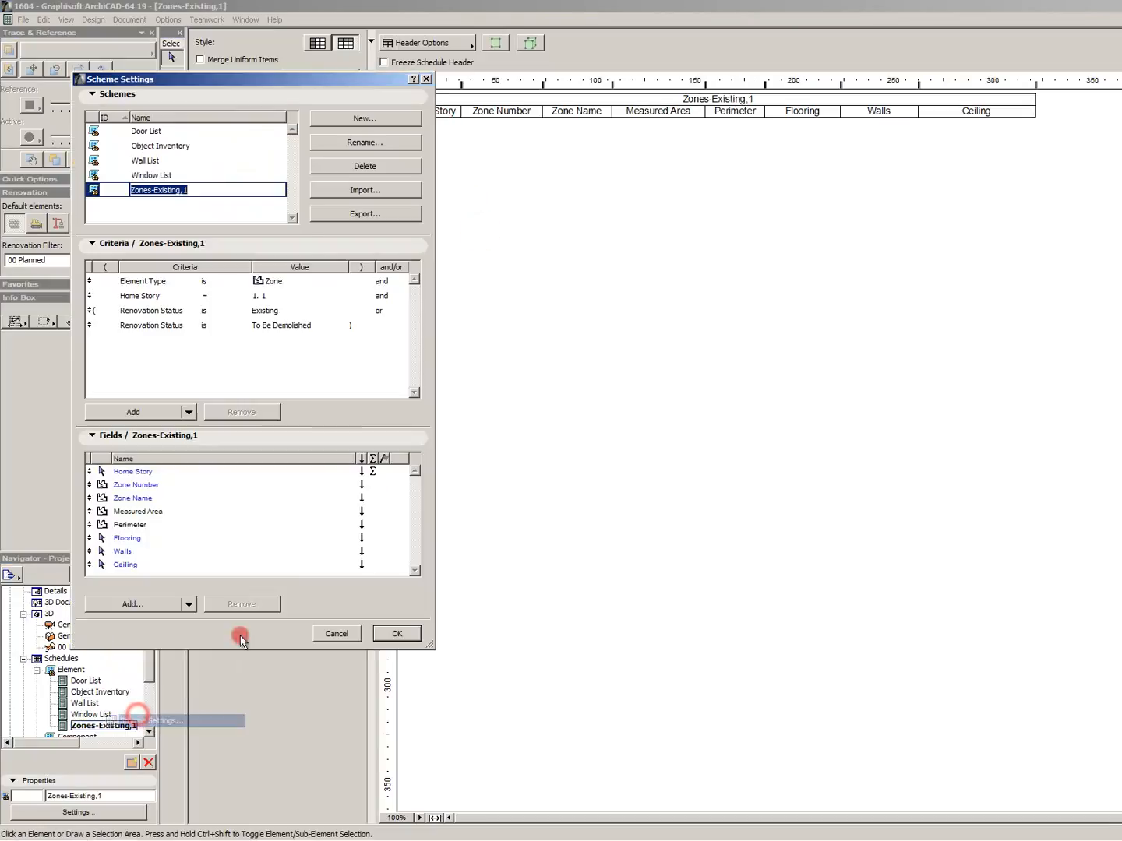
left_click(183, 310)
left_click(266, 295)
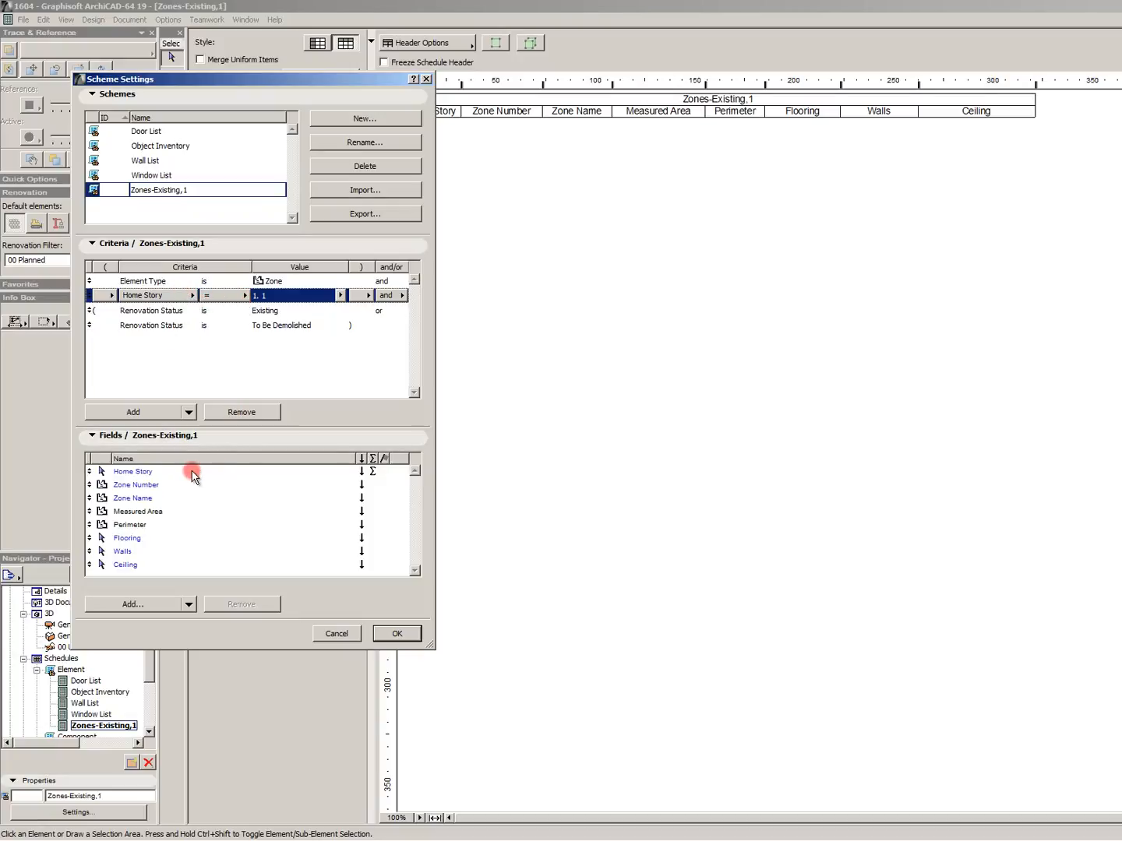
left_click(369, 473)
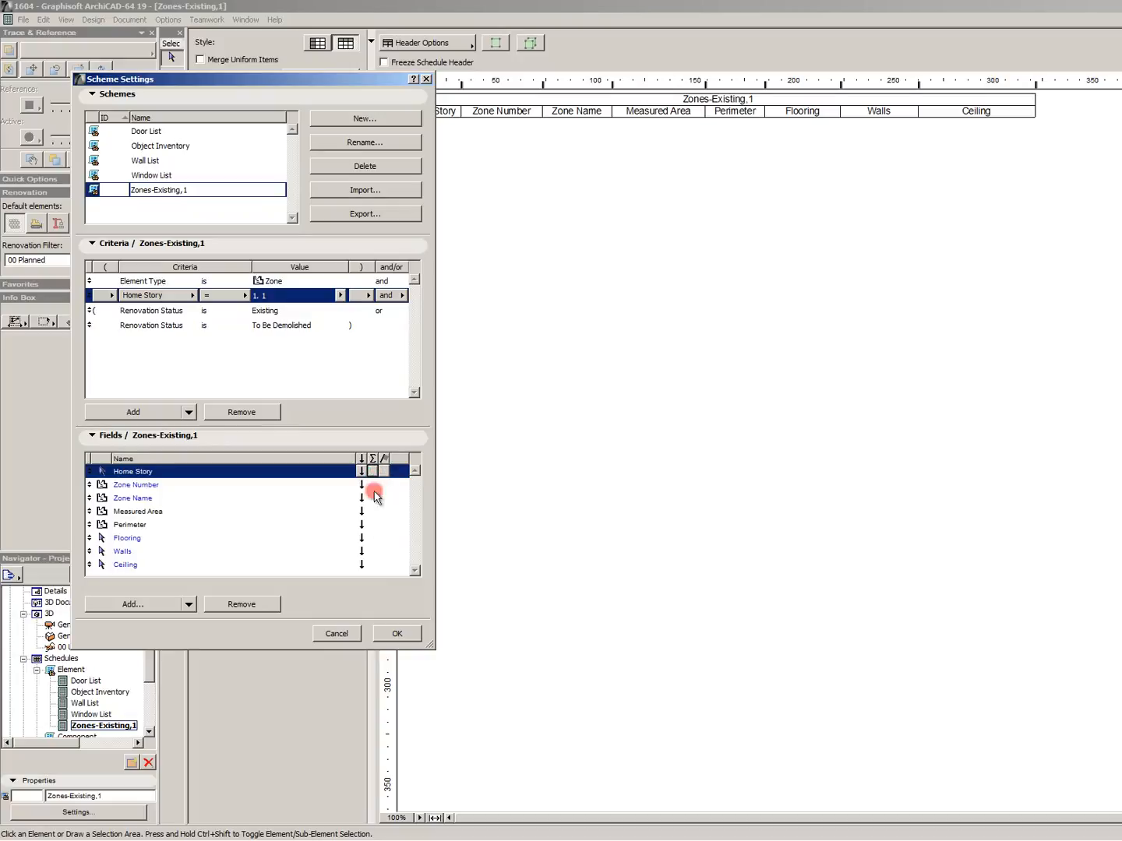
left_click(397, 635)
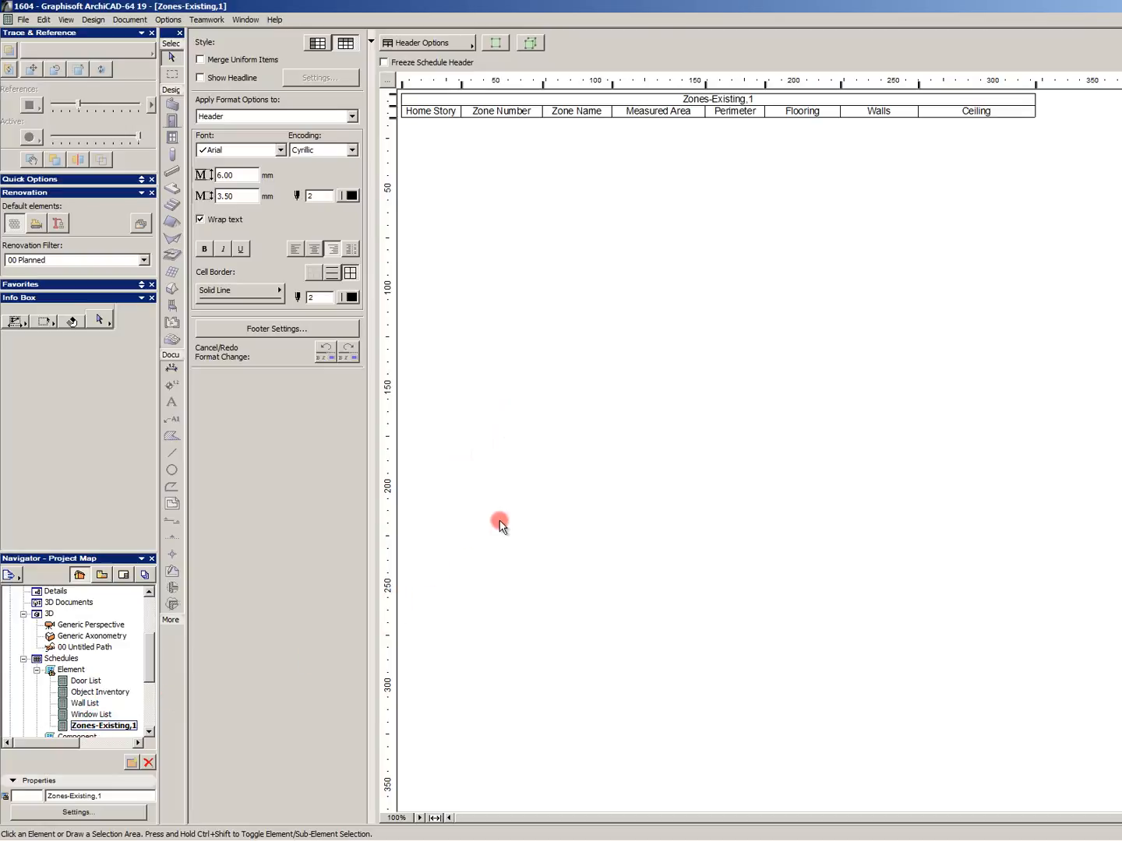
Switch to the Window List schedule and return to the Zones-Existing,1 schedule to reload it.
double_click(94, 715)
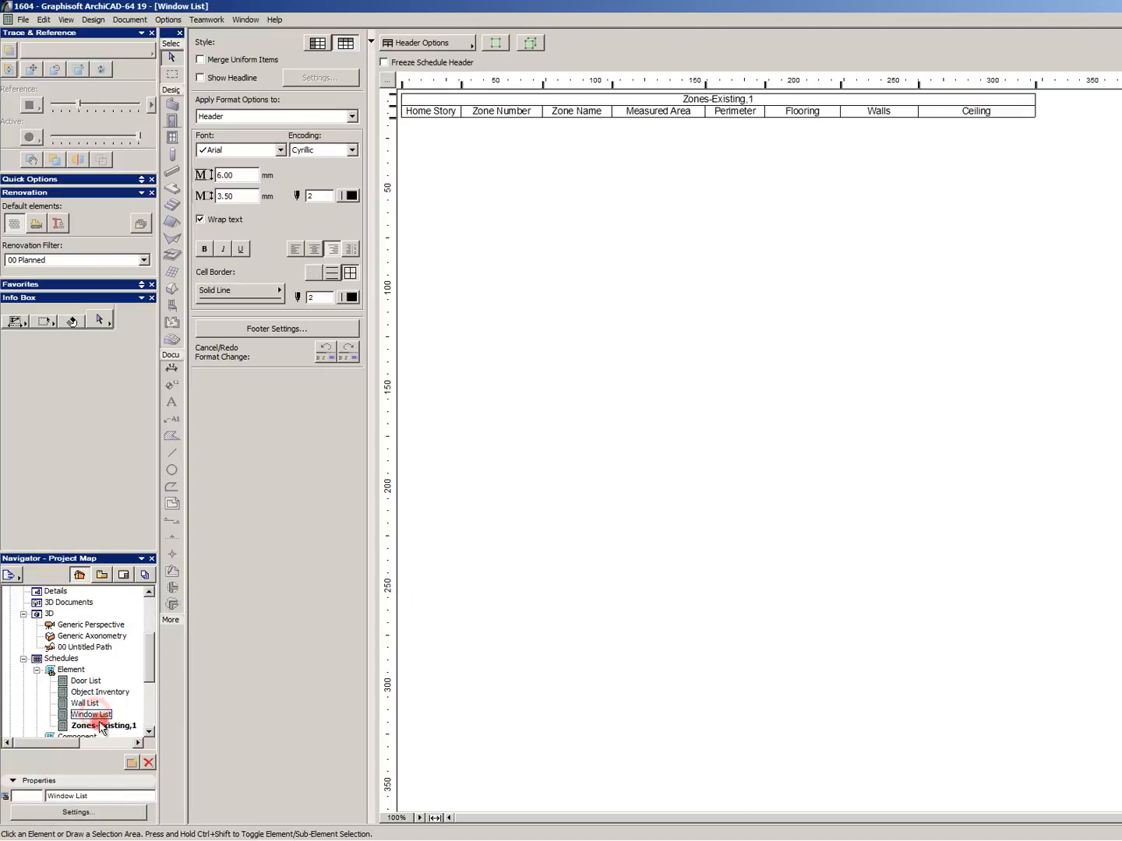
left_click(103, 725)
double_click(101, 726)
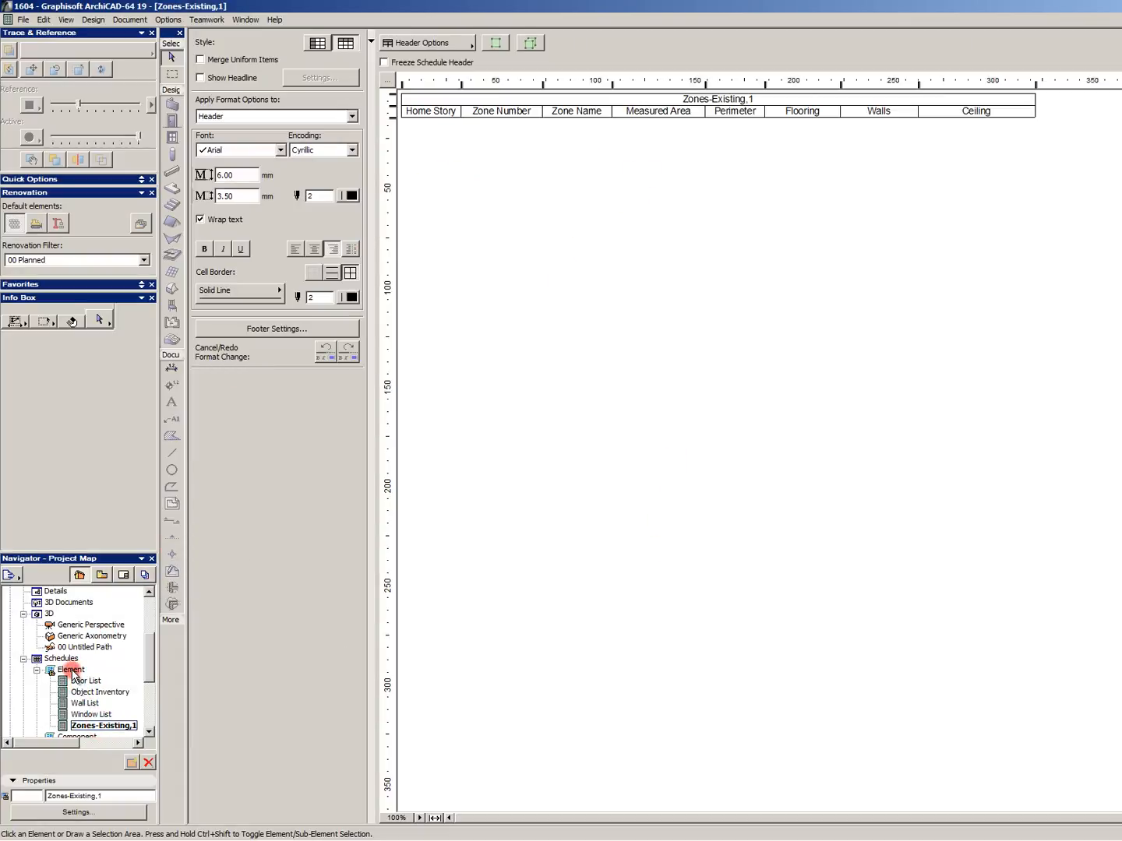
Remove both Renovation Status criteria from the Zones-Existing,1 scheme and apply the change.
right_click(91, 731)
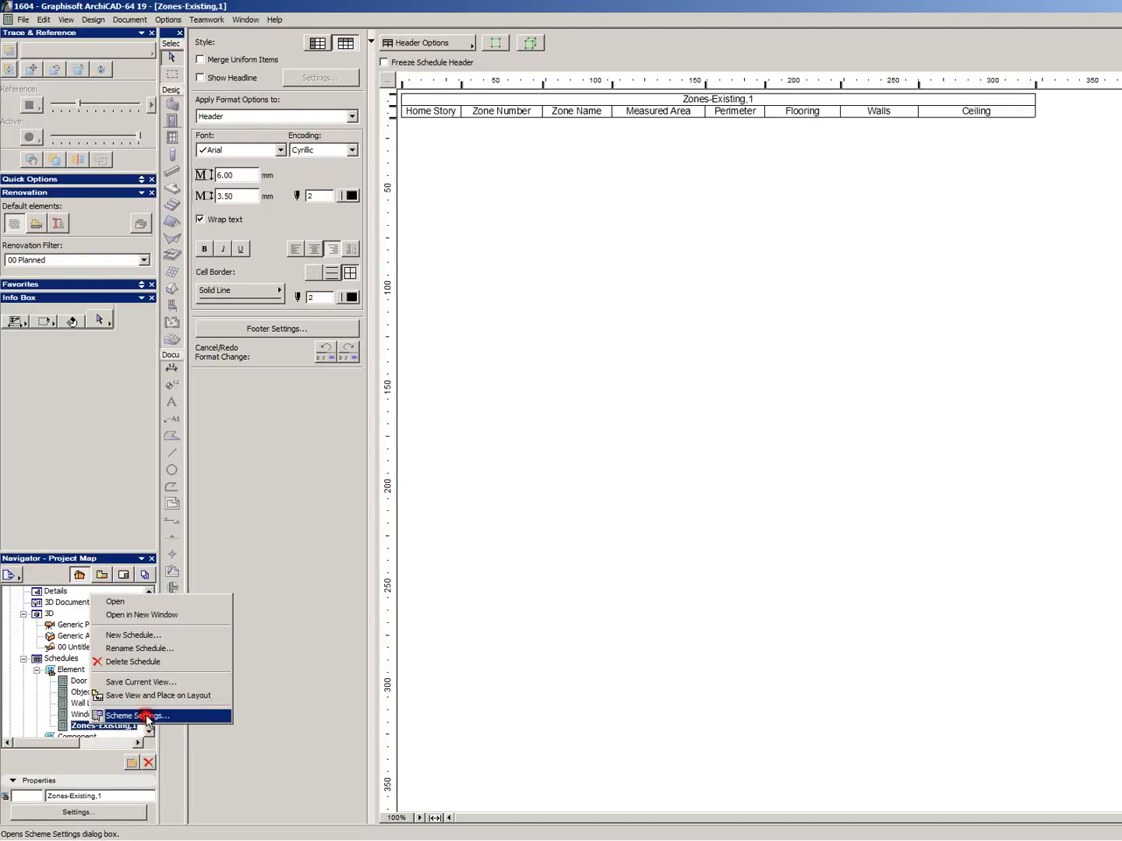
left_click(152, 713)
left_click(175, 311)
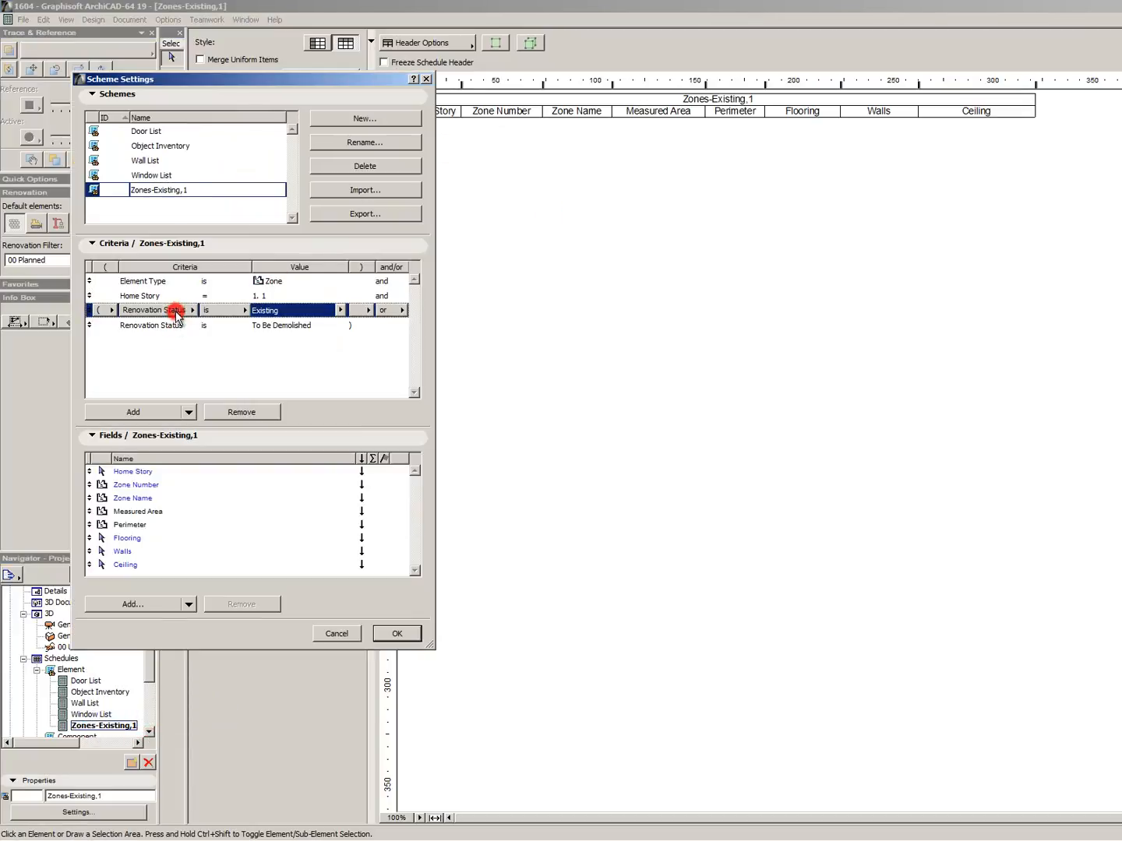
left_click(230, 412)
left_click(250, 412)
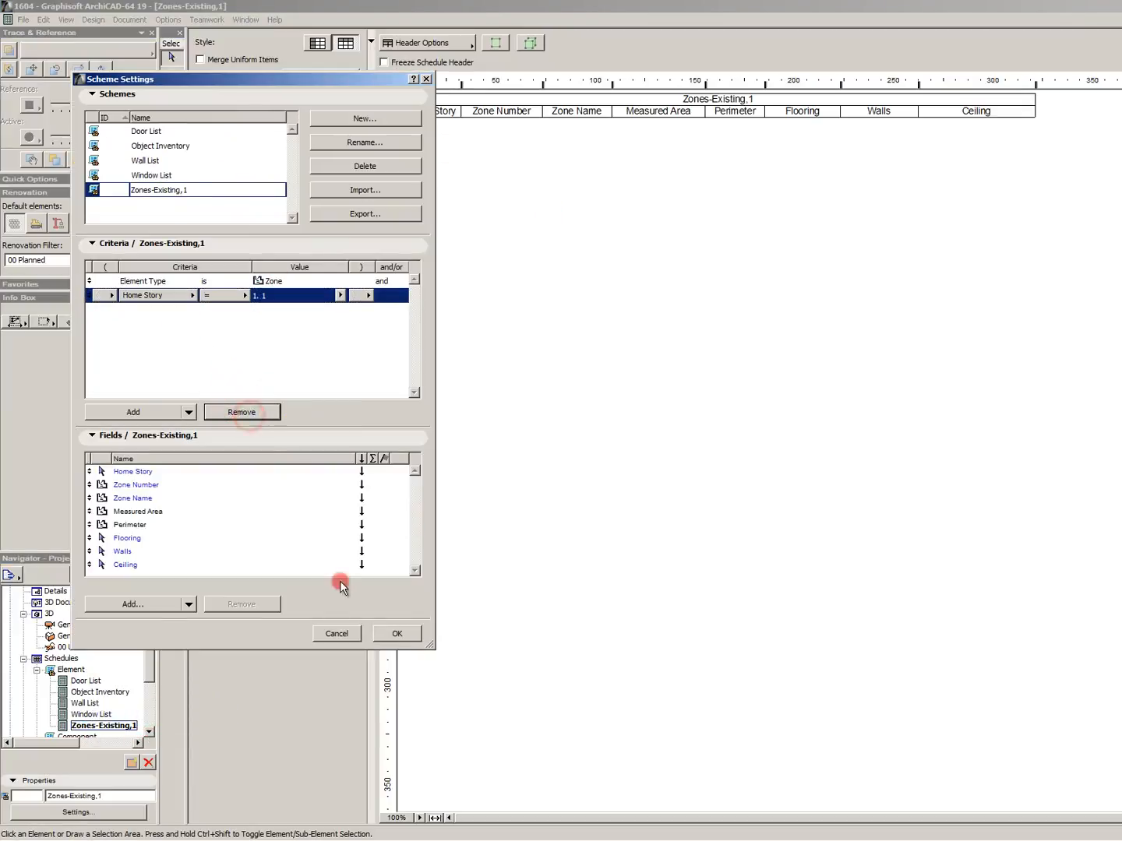
left_click(382, 634)
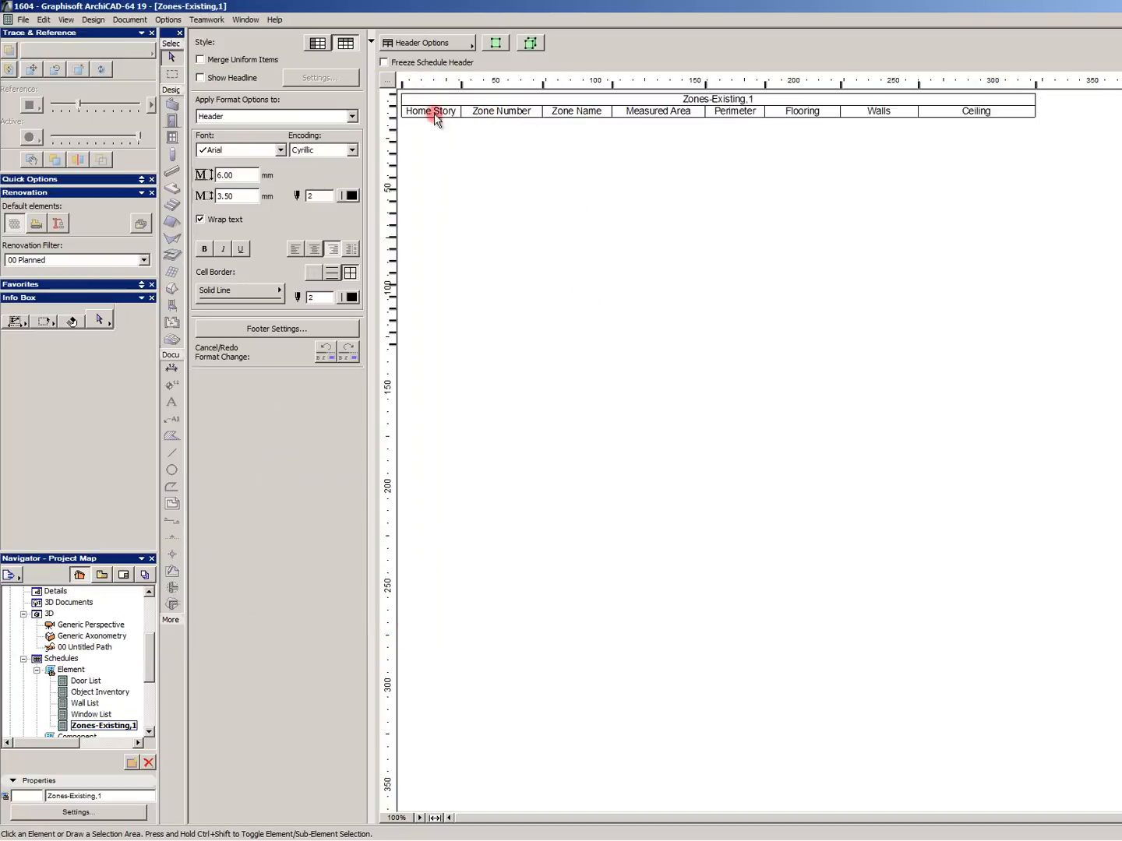
Remove the Home Story criterion from the Zones-Existing,1 scheme and apply the change.
right_click(108, 729)
left_click(74, 726)
right_click(78, 727)
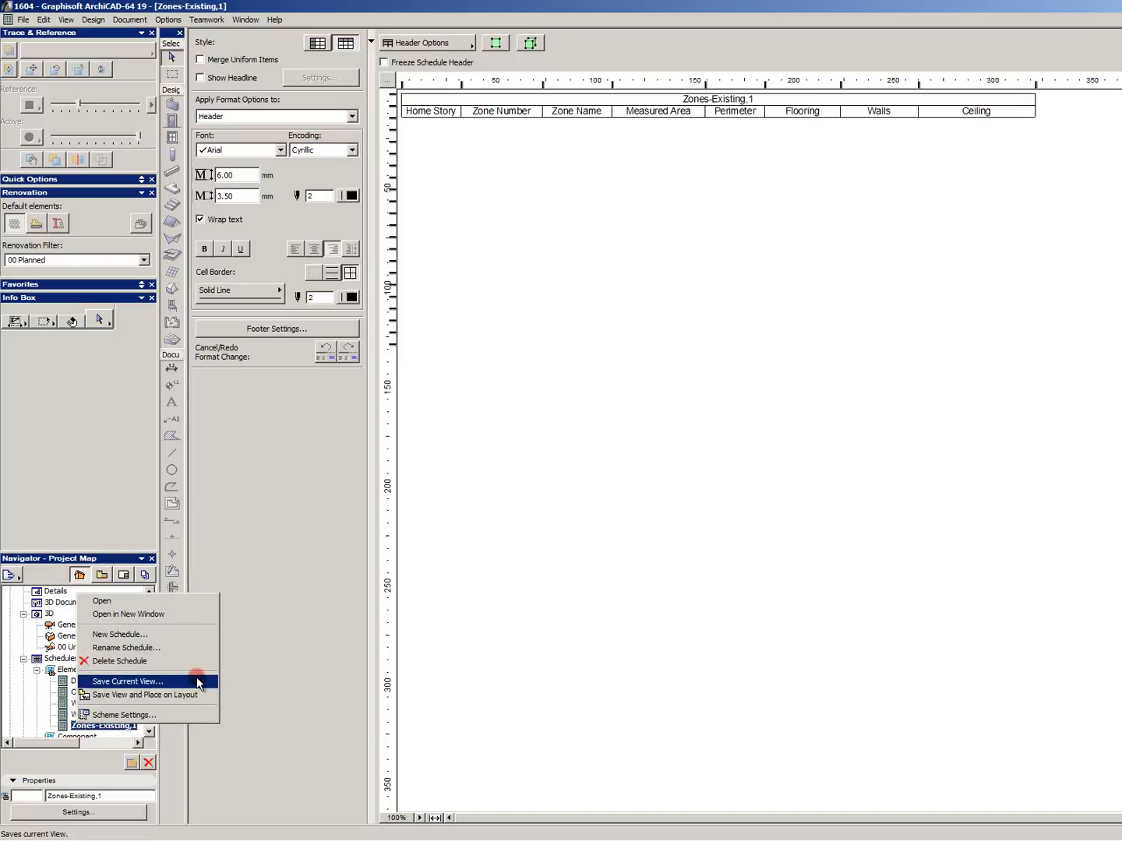
left_click(150, 716)
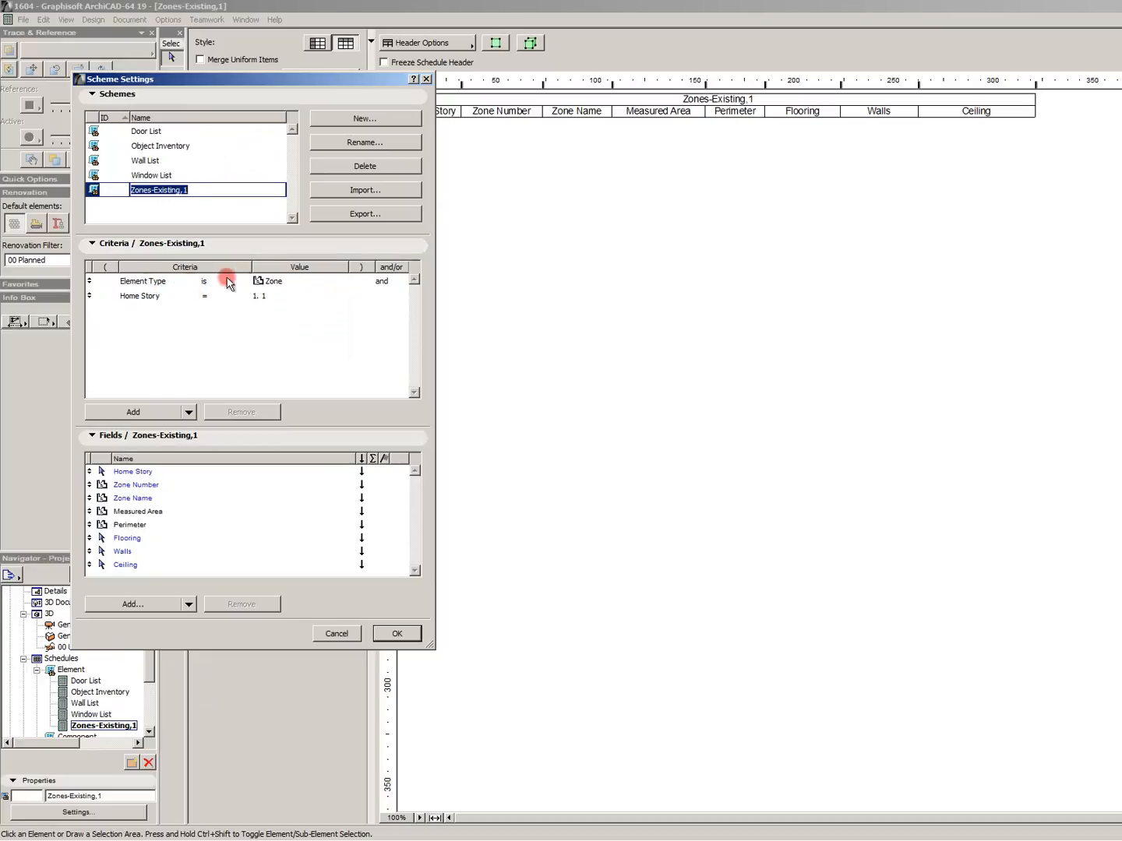
left_click(264, 296)
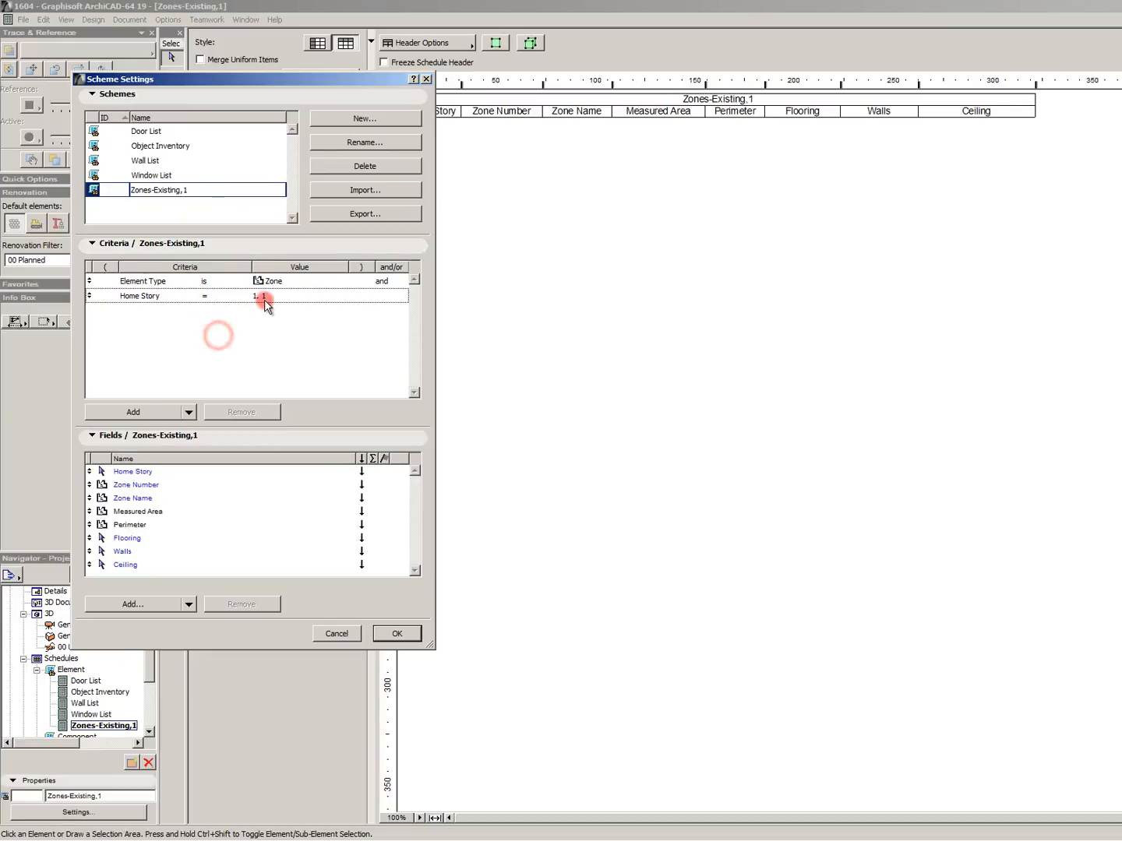
left_click(342, 296)
left_click(342, 297)
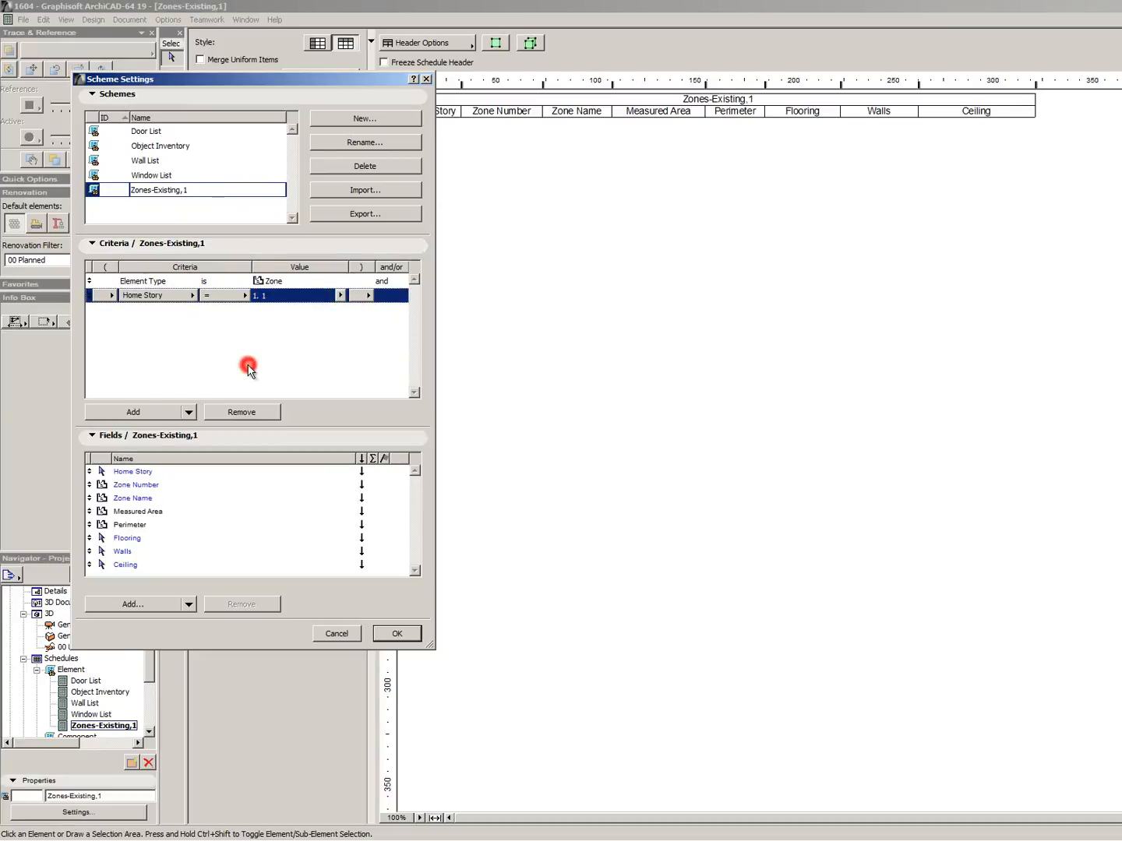
left_click(168, 484)
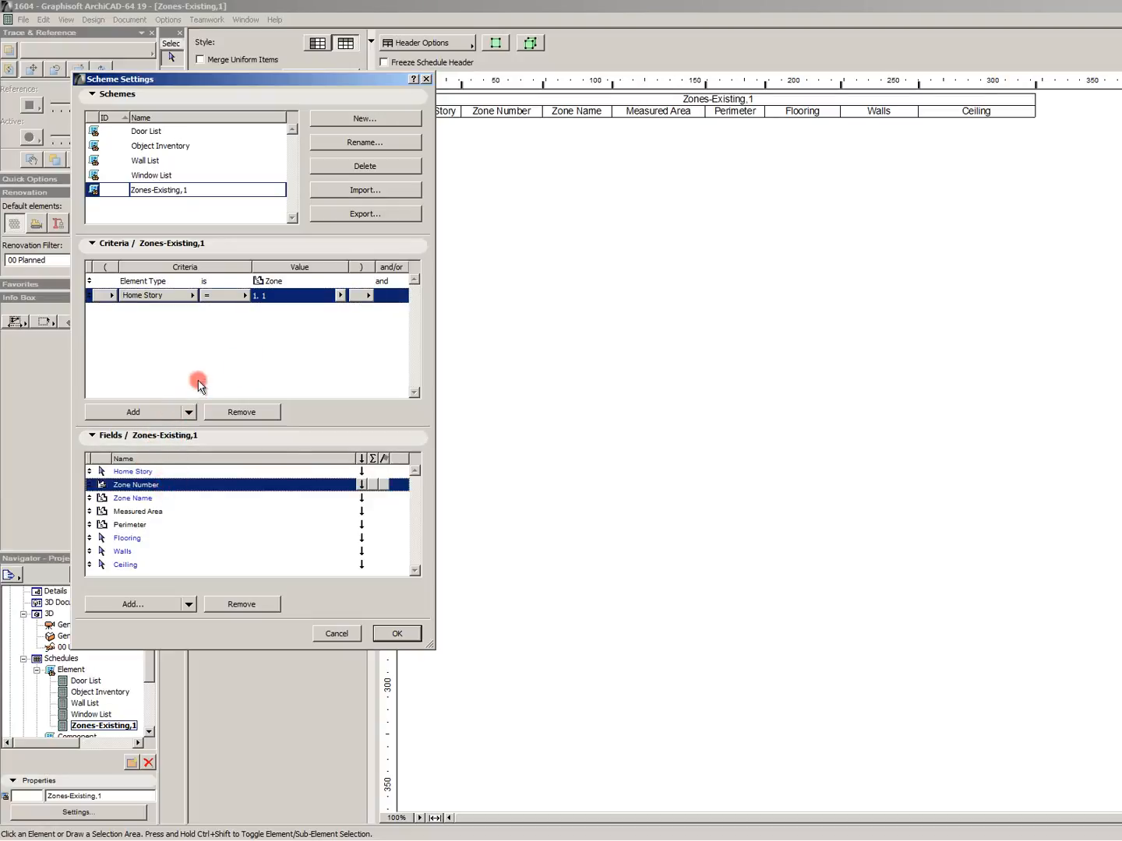
left_click(173, 299)
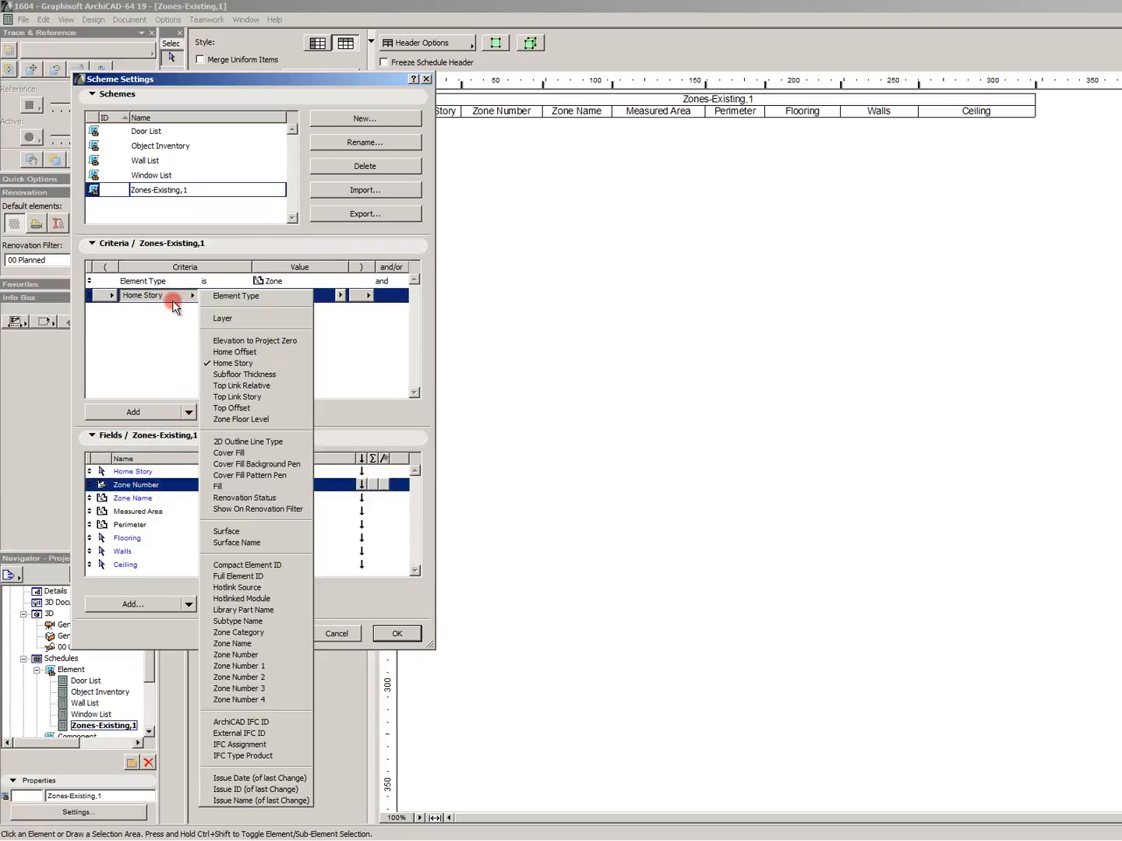
left_click(172, 299)
left_click(243, 412)
left_click(399, 633)
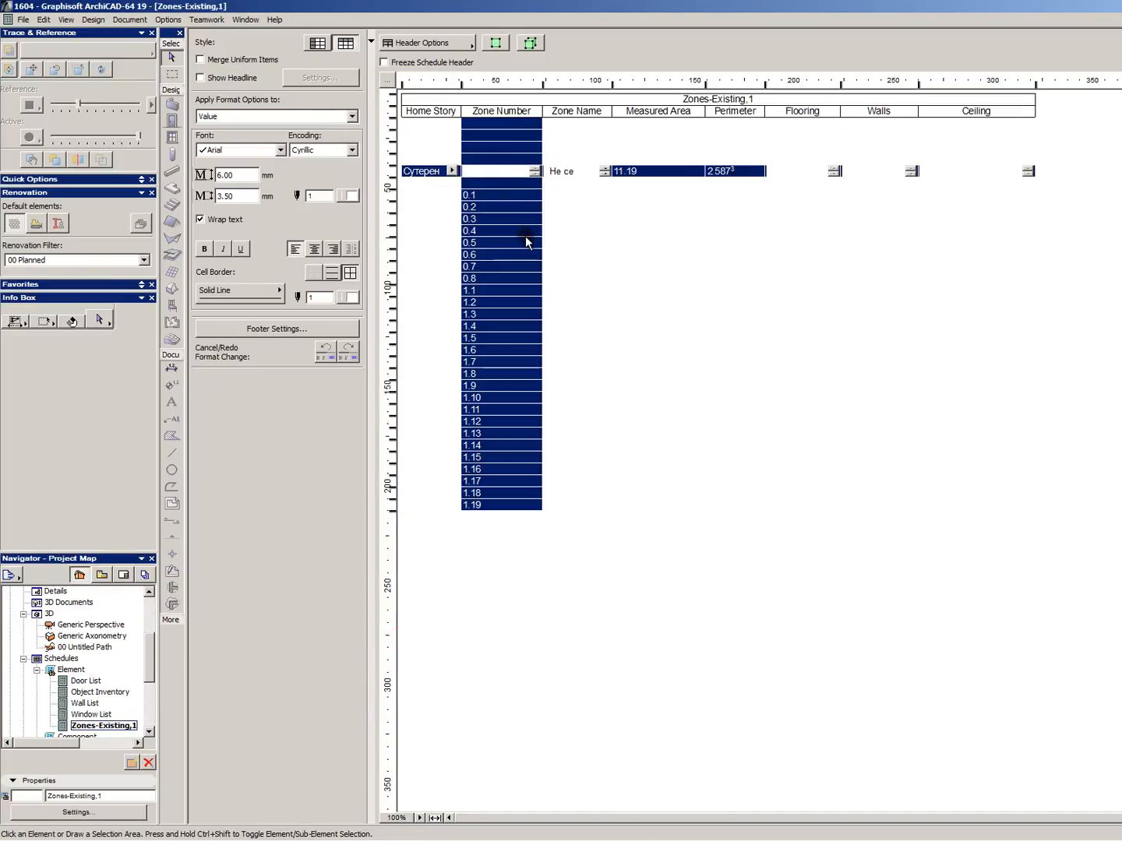
Inspect the cells of several listed zones across the Zone Number, Zone Name, Measured Area, Flooring, Walls and Ceiling columns.
left_click(526, 236)
left_click(585, 250)
left_click(634, 254)
left_click(779, 303)
left_click(896, 326)
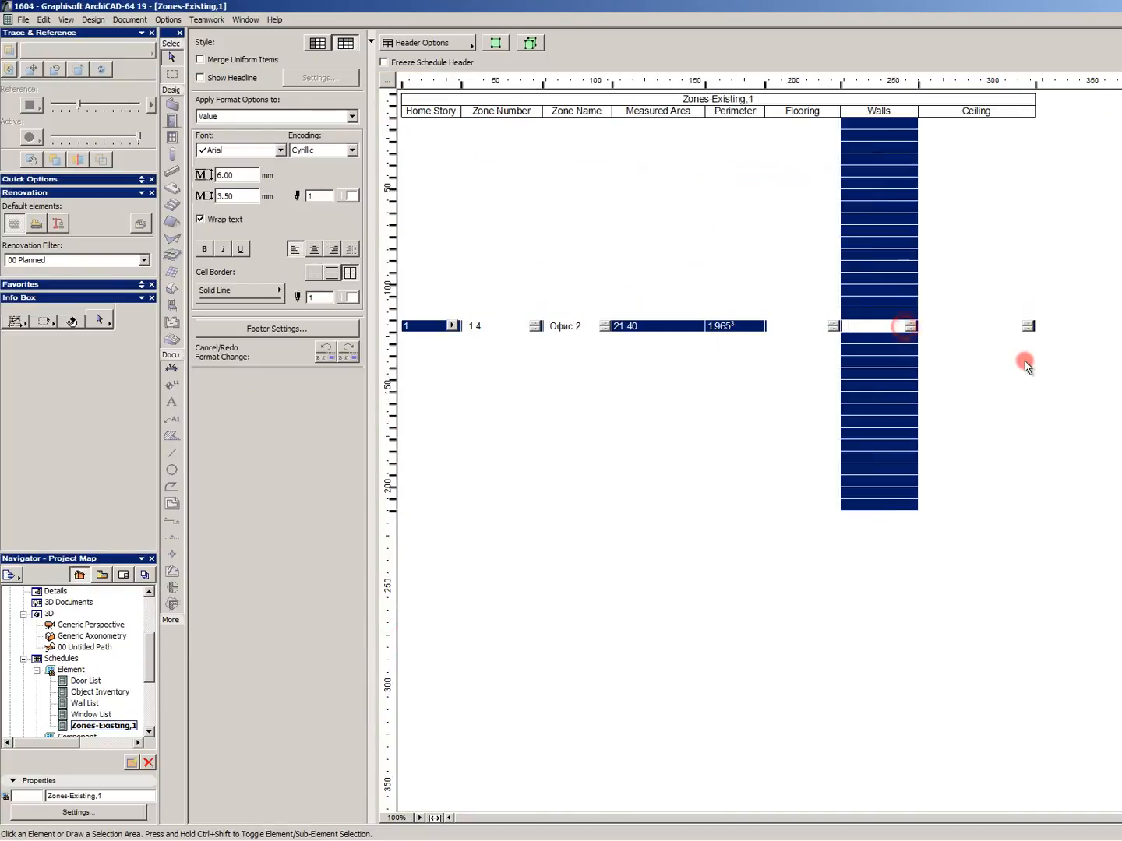
left_click(1025, 362)
left_click(1113, 380)
Set both the text pen and the cell border pen of the schedule's values to pen 2.
left_click(494, 356)
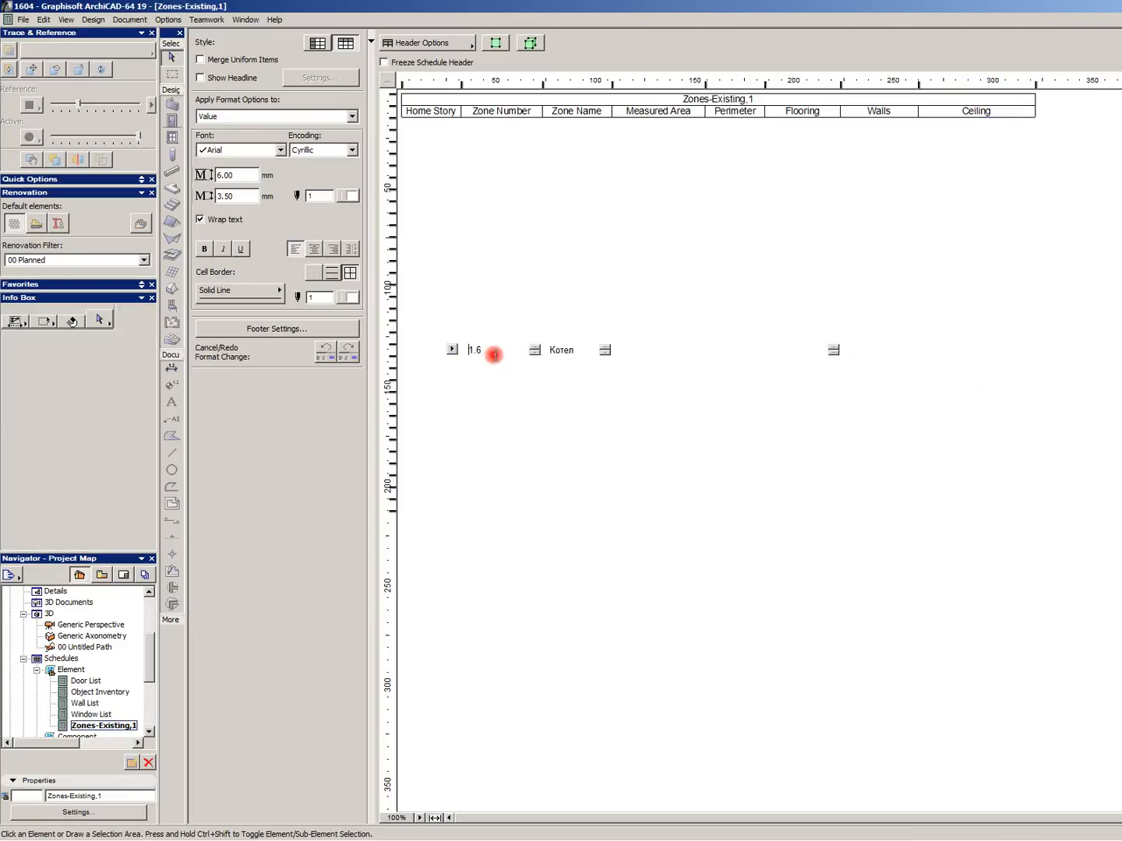
left_click(347, 194)
left_click(378, 193)
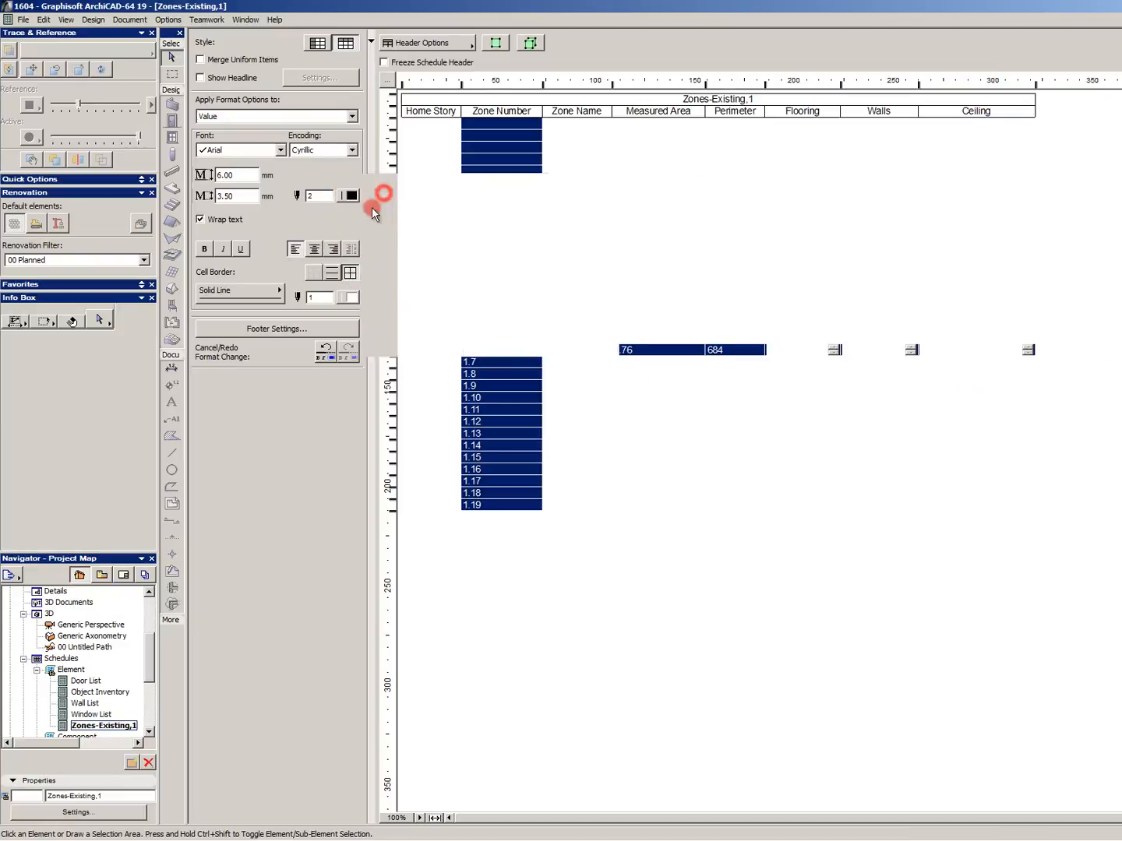
left_click(350, 298)
left_click(383, 296)
left_click(622, 321)
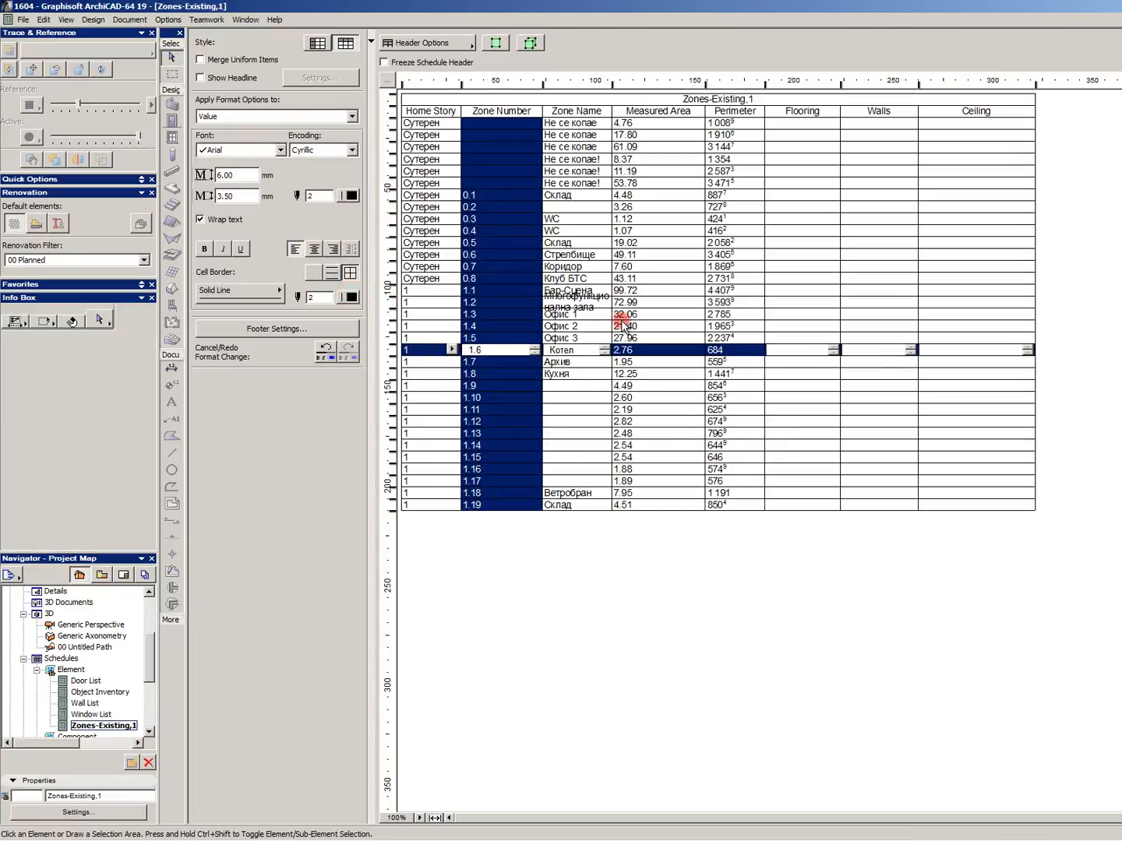
left_click(672, 539)
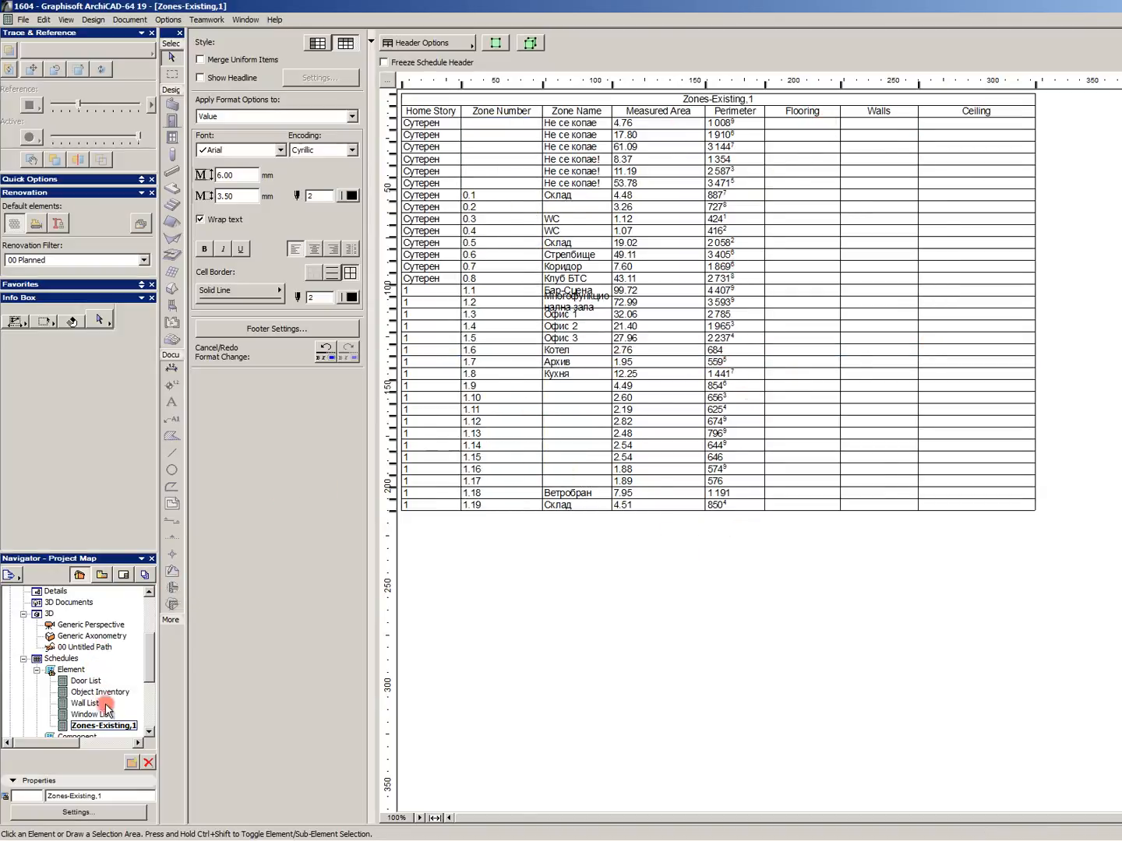
Add three criteria to the Zones-Existing,1 scheme and set the first one to Home Story = 1. 1.
right_click(113, 724)
left_click(153, 715)
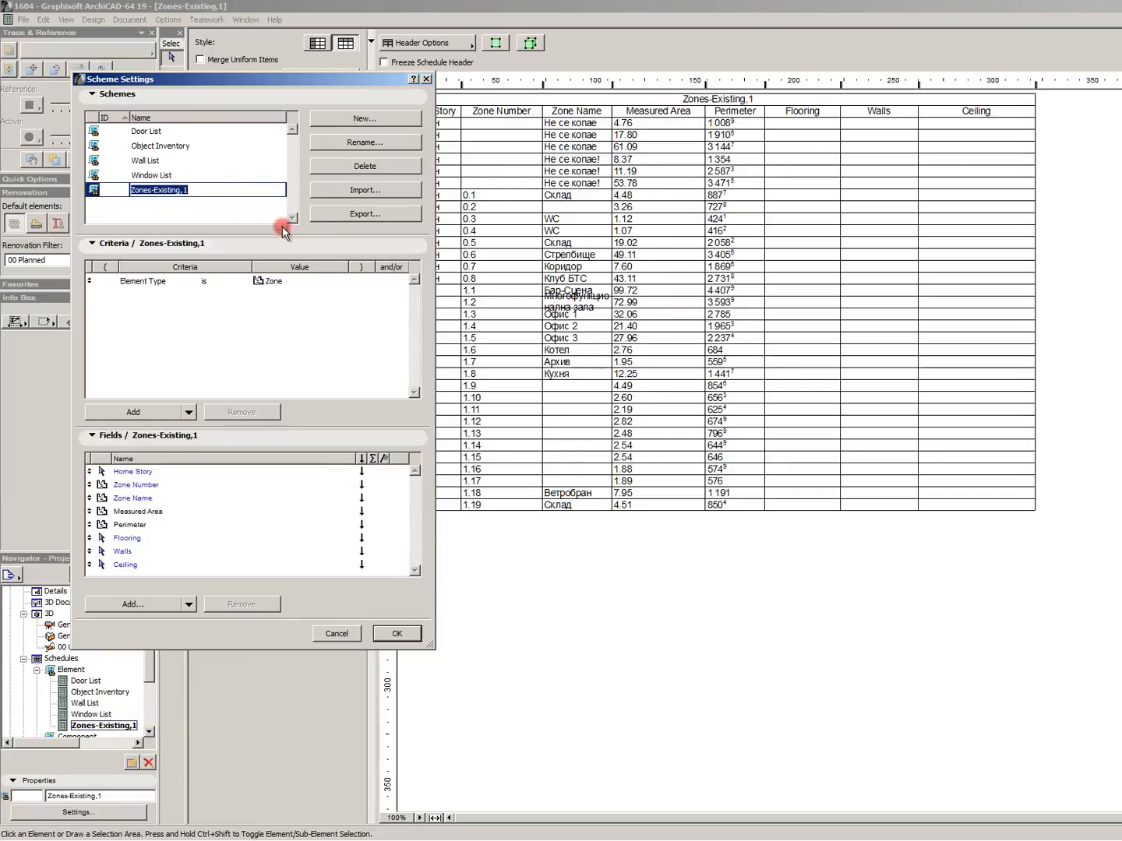
left_click(224, 324)
left_click(134, 411)
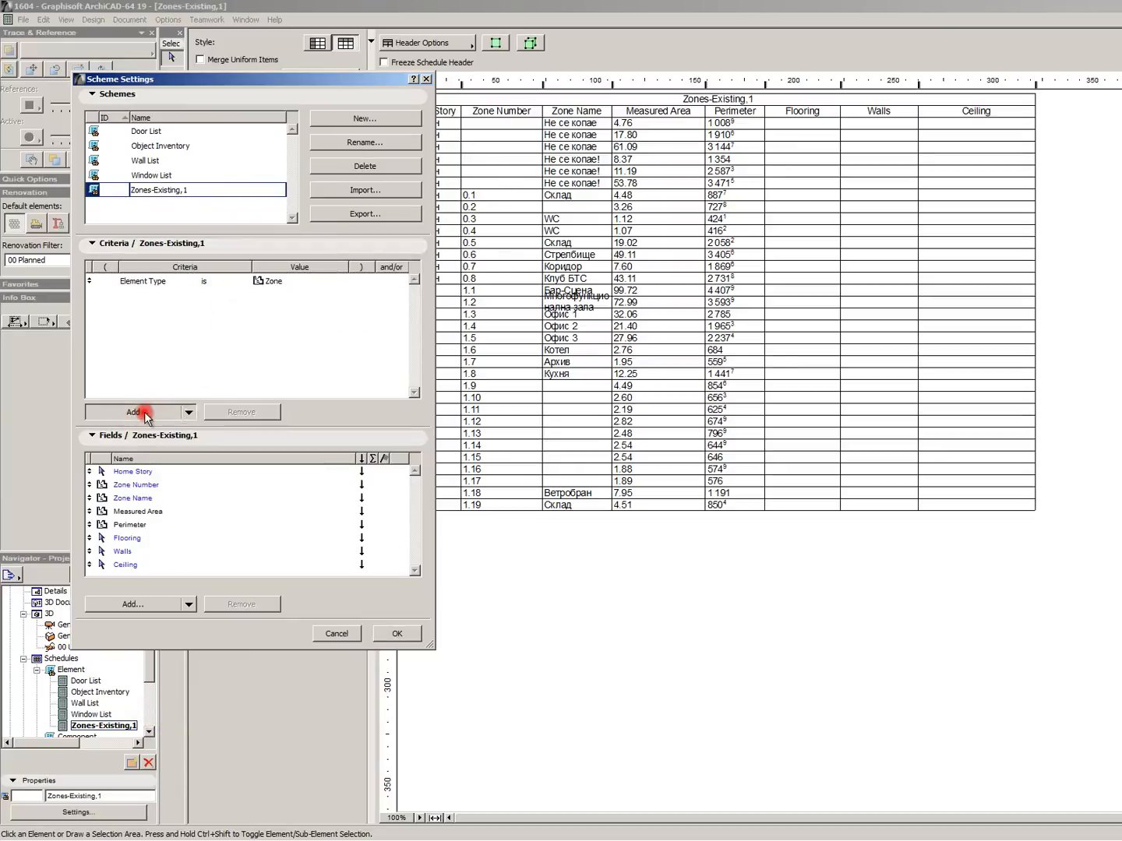
left_click(134, 412)
left_click(134, 412)
left_click(156, 297)
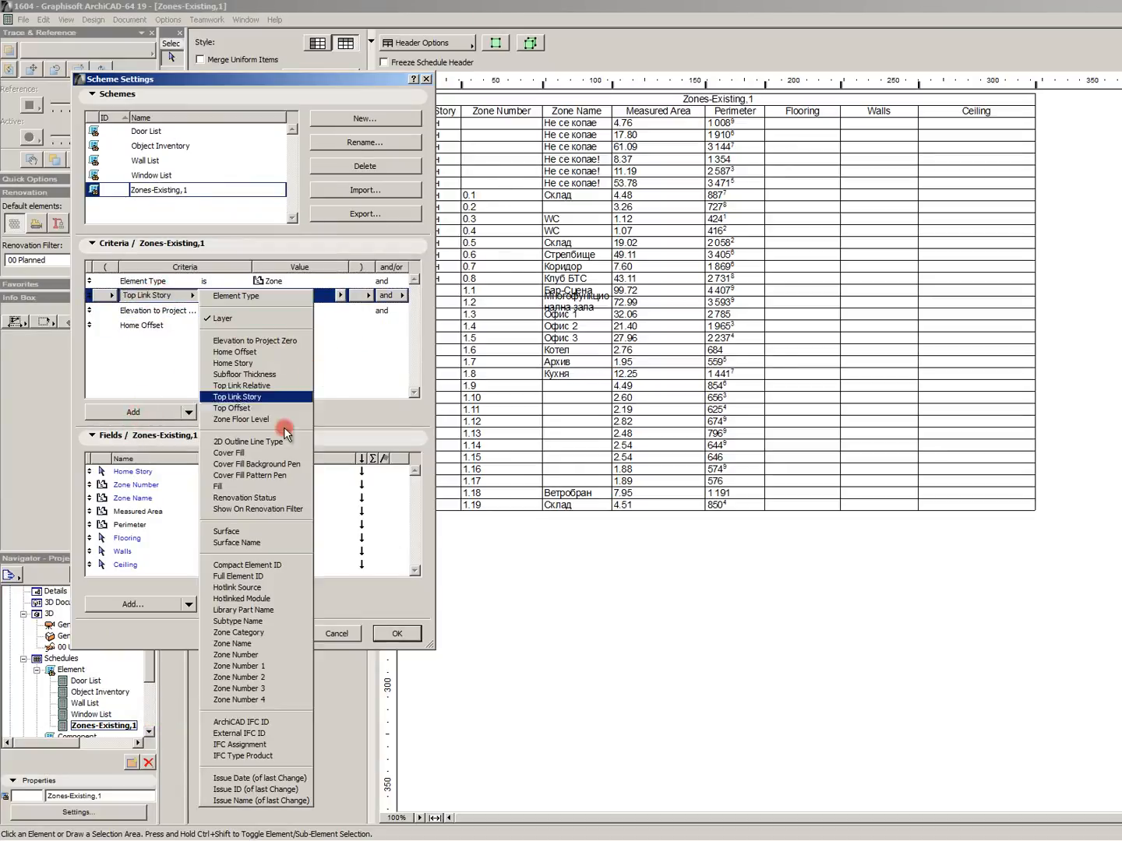
left_click(277, 362)
left_click(339, 297)
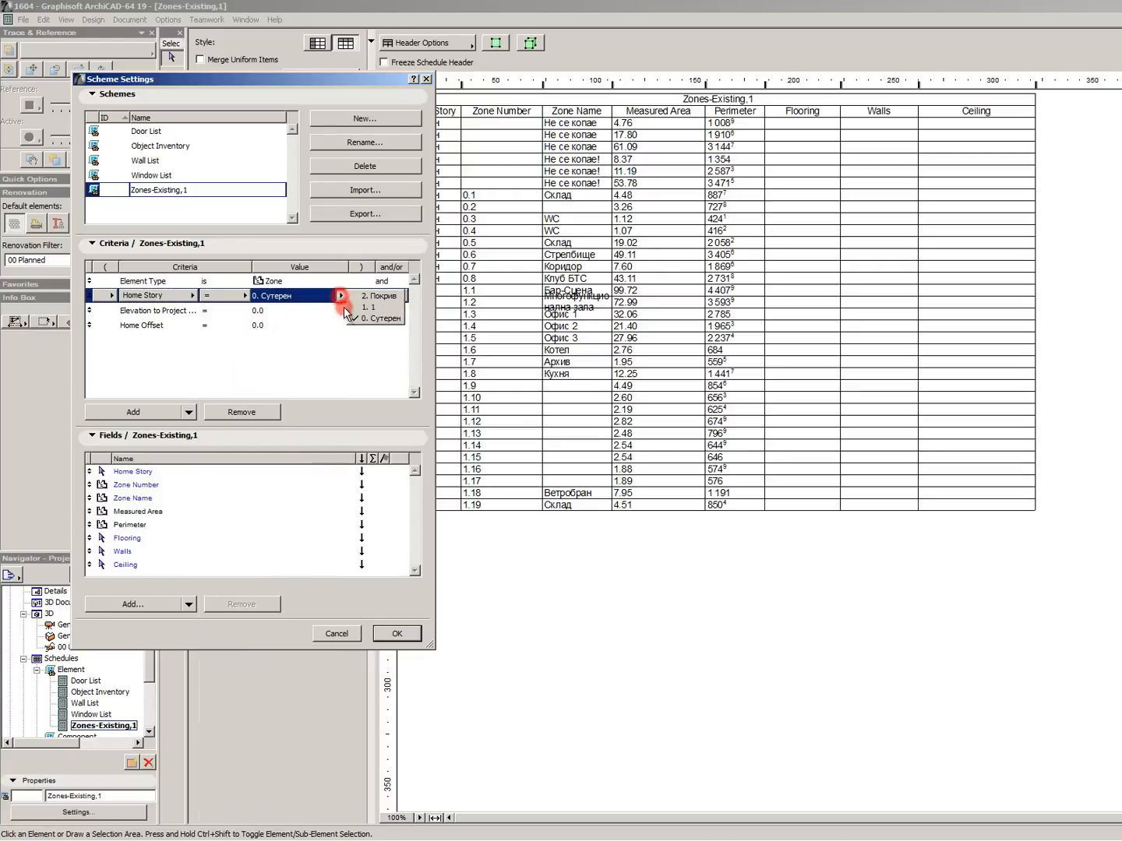
left_click(355, 307)
Change the other two added criteria, Elevation to Project Zero and Home Offset, to Renovation Status.
left_click(182, 311)
left_click(183, 313)
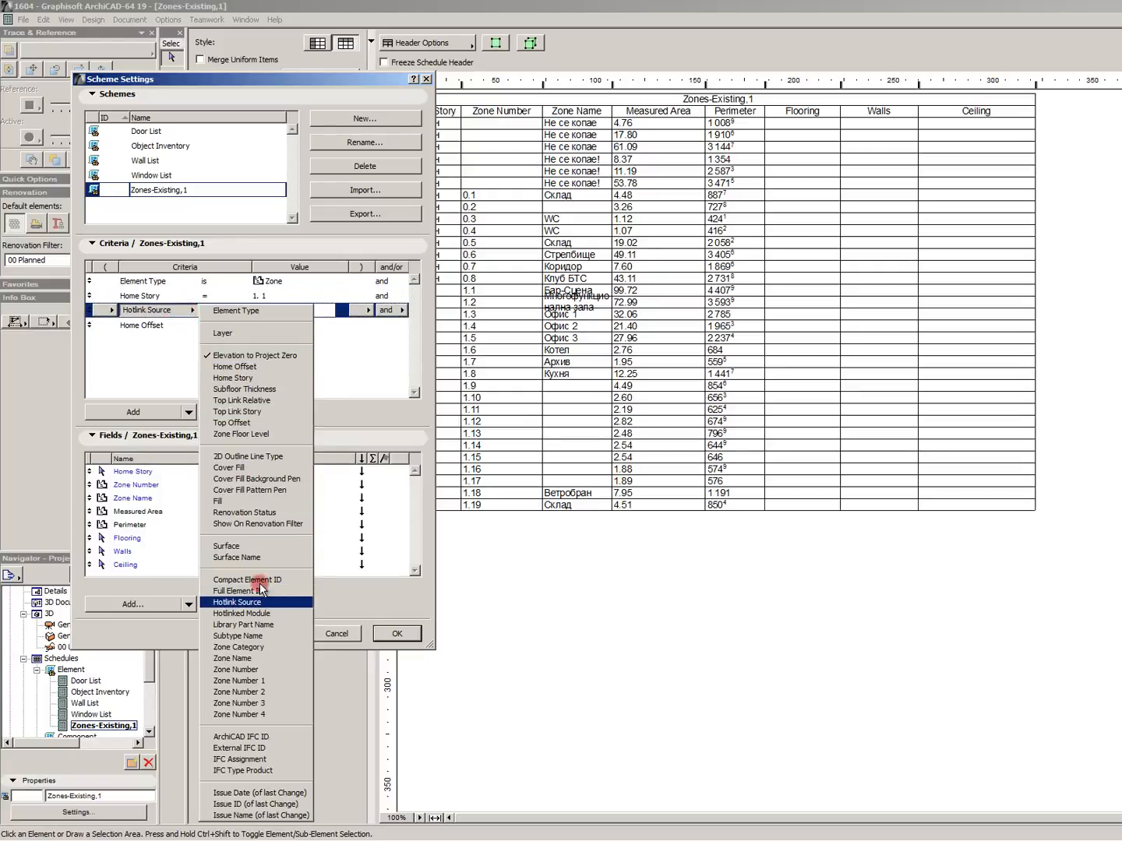
left_click(245, 513)
left_click(164, 327)
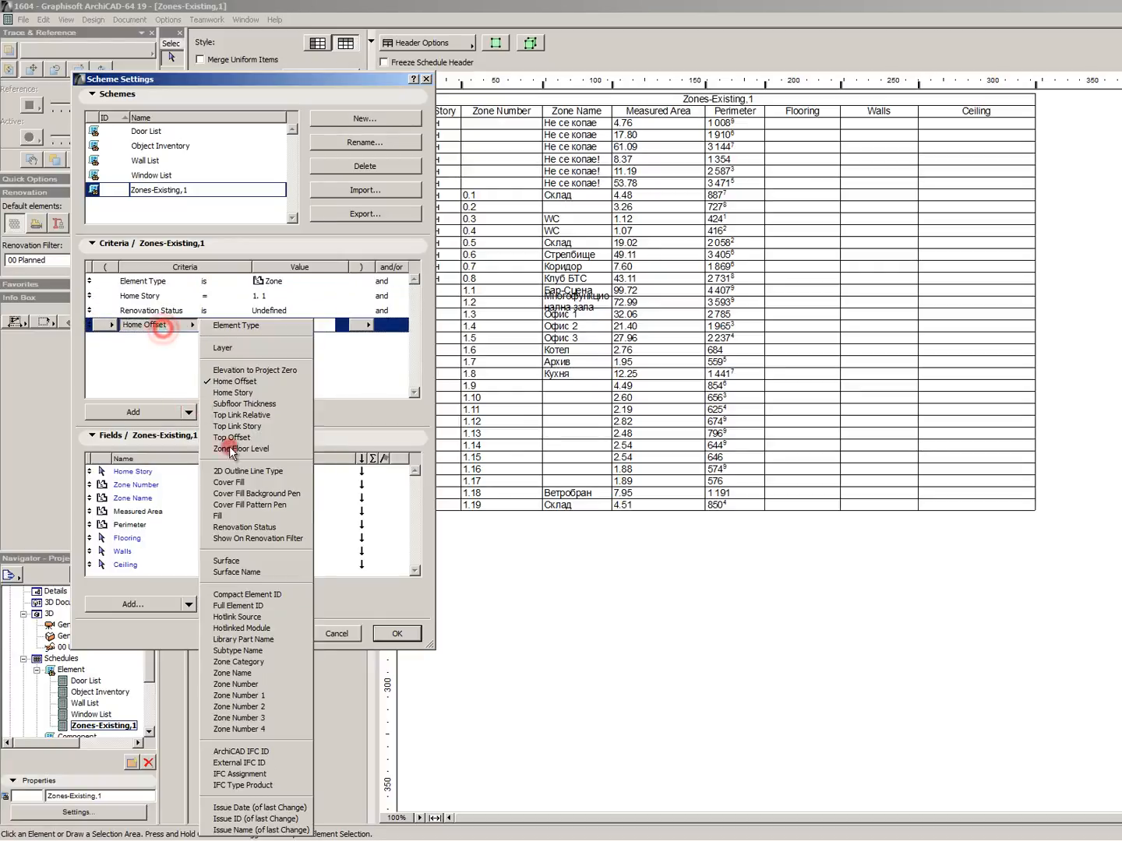
left_click(280, 529)
Enclose the two Renovation Status criteria in one pair of parentheses and join them with "or".
left_click(99, 315)
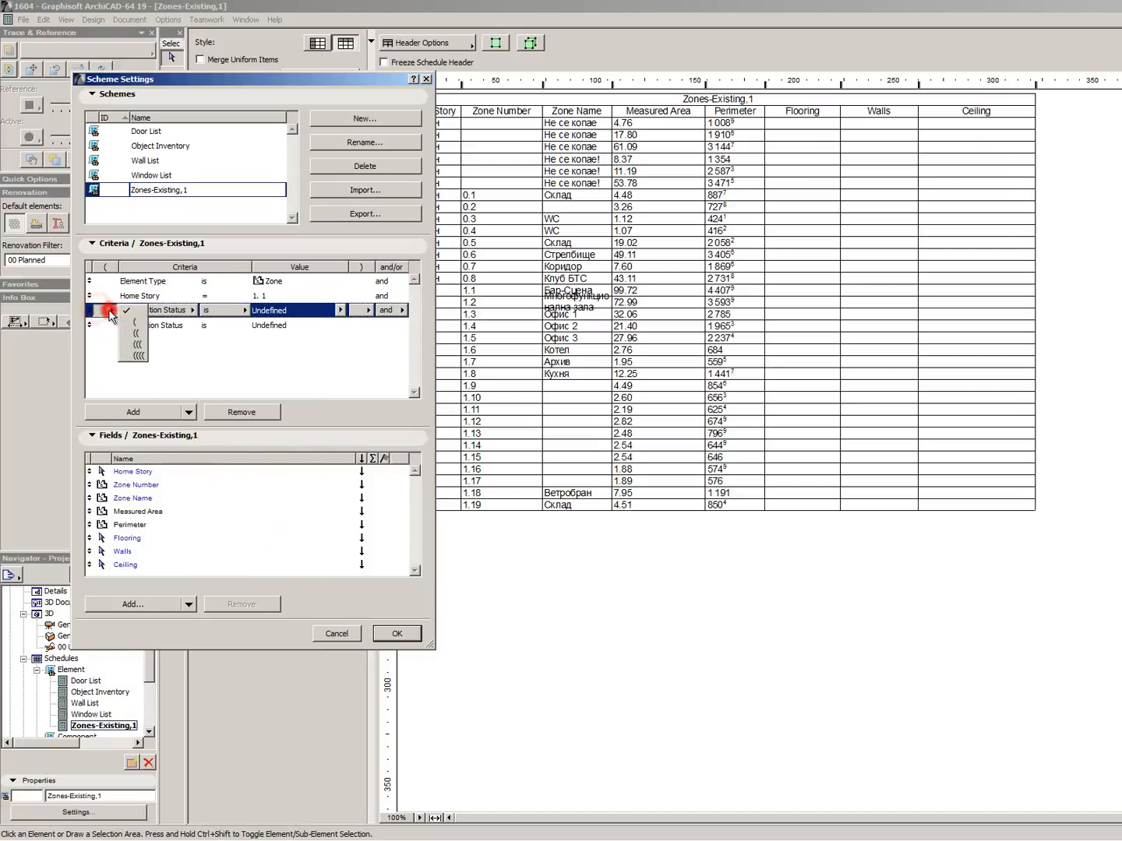
left_click(105, 324)
left_click(364, 326)
left_click(380, 335)
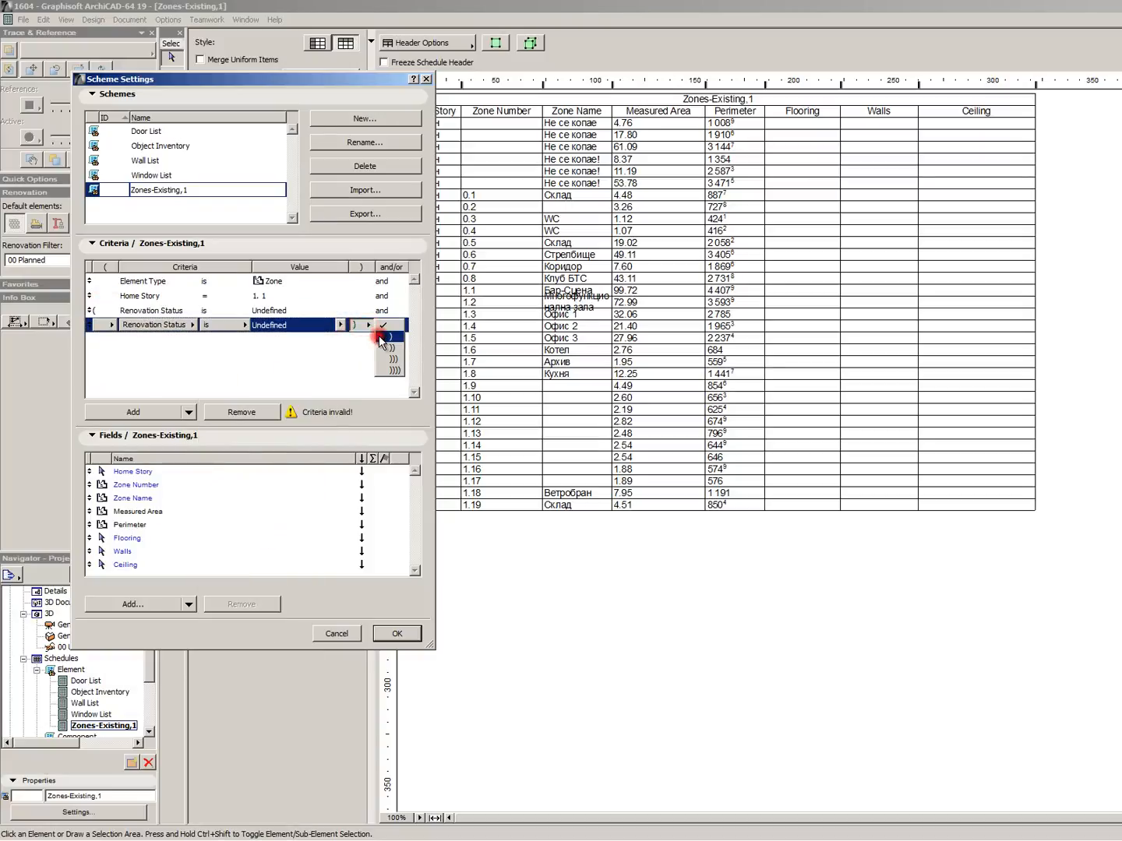
left_click(388, 315)
left_click(421, 322)
Set the two Renovation Status criteria to Existing and To Be Demolished, and apply the scheme settings.
left_click(340, 310)
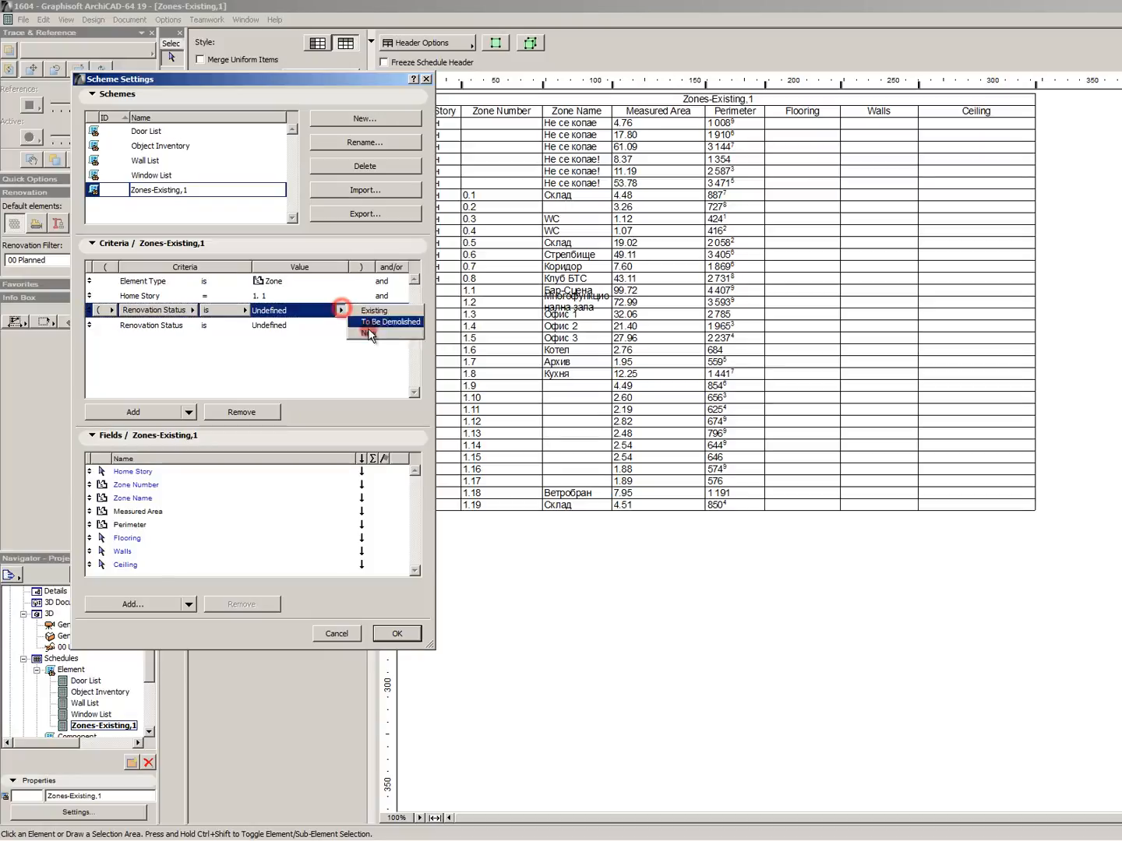
left_click(386, 313)
left_click(340, 325)
left_click(374, 334)
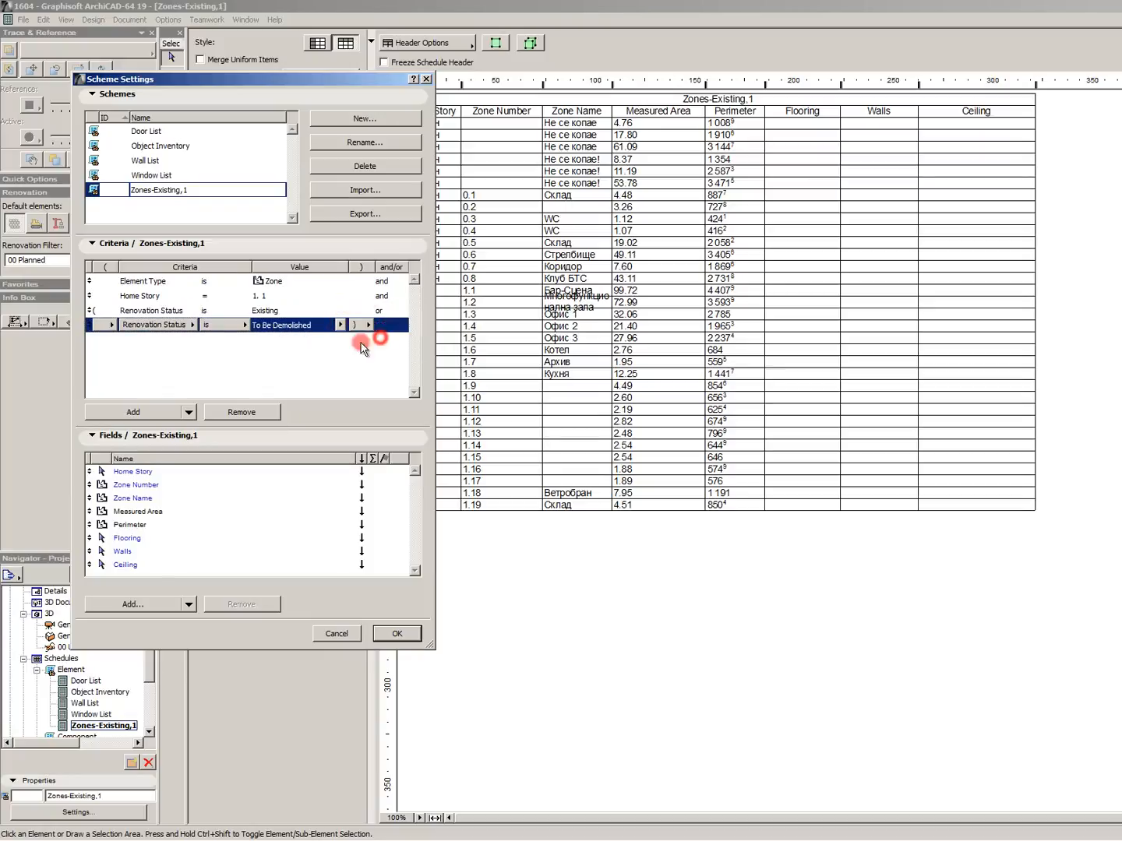
left_click(218, 356)
left_click(393, 631)
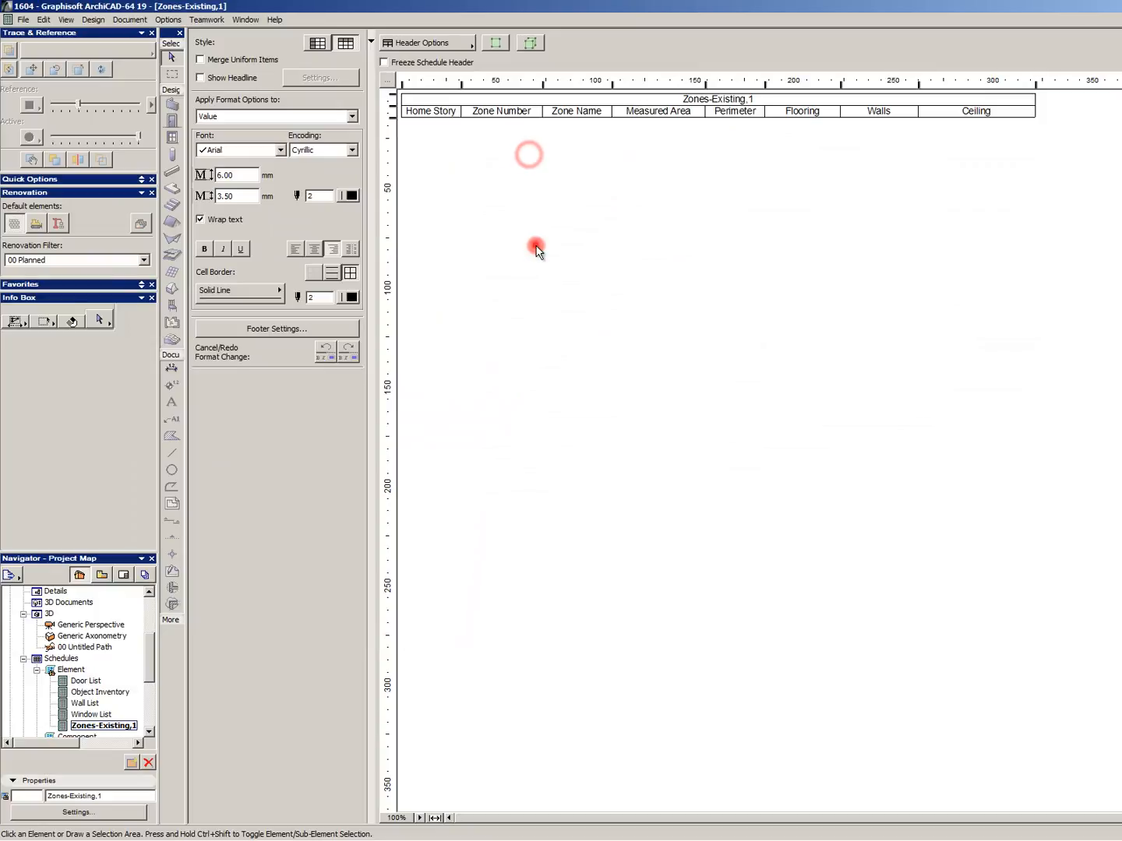
left_click(578, 112)
left_click(613, 141)
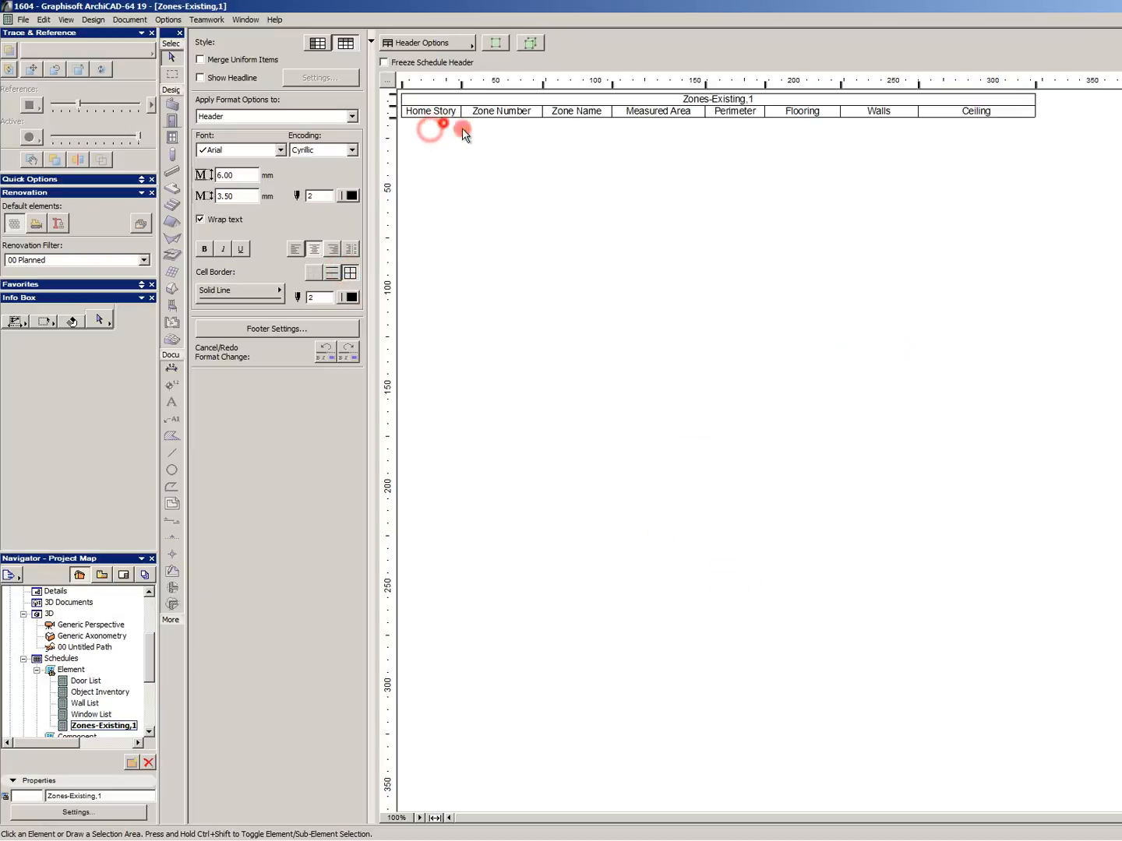
Remove both Renovation Status criteria from the Zones-Existing,1 scheme.
right_click(71, 673)
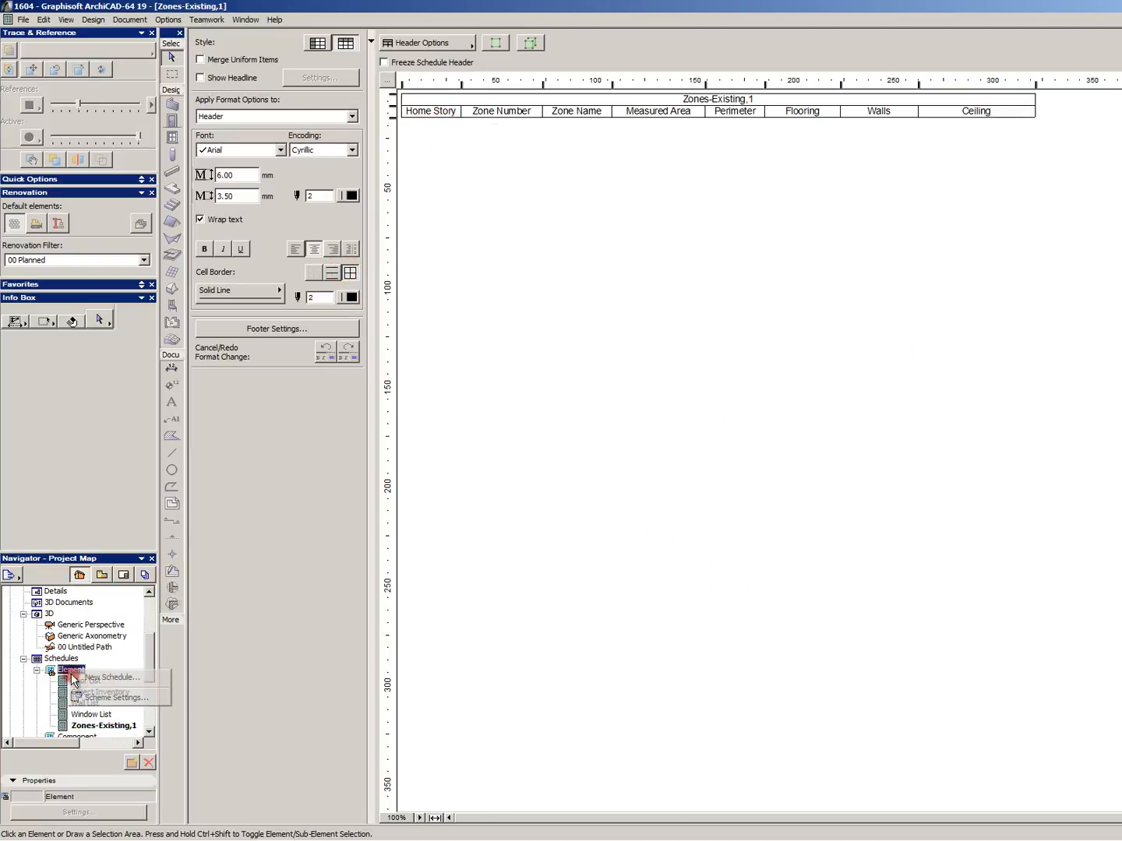
left_click(125, 696)
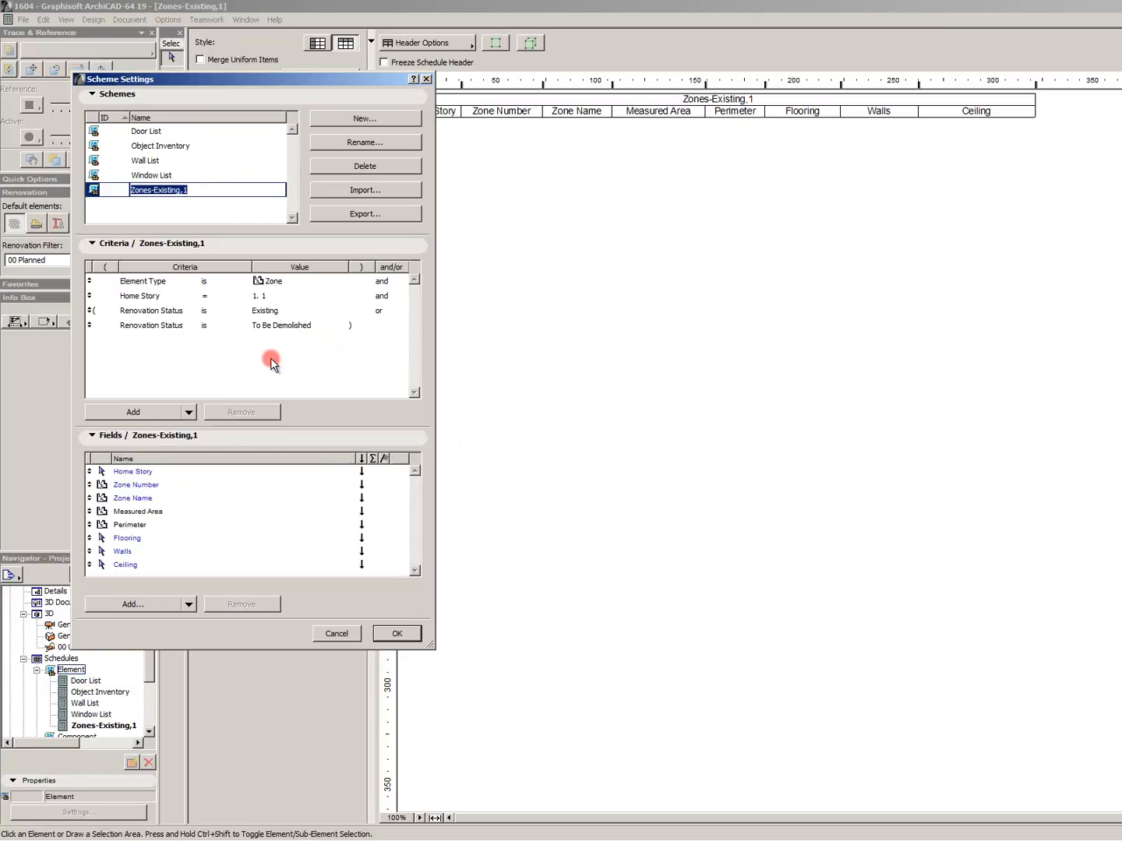
left_click(122, 314)
left_click(242, 413)
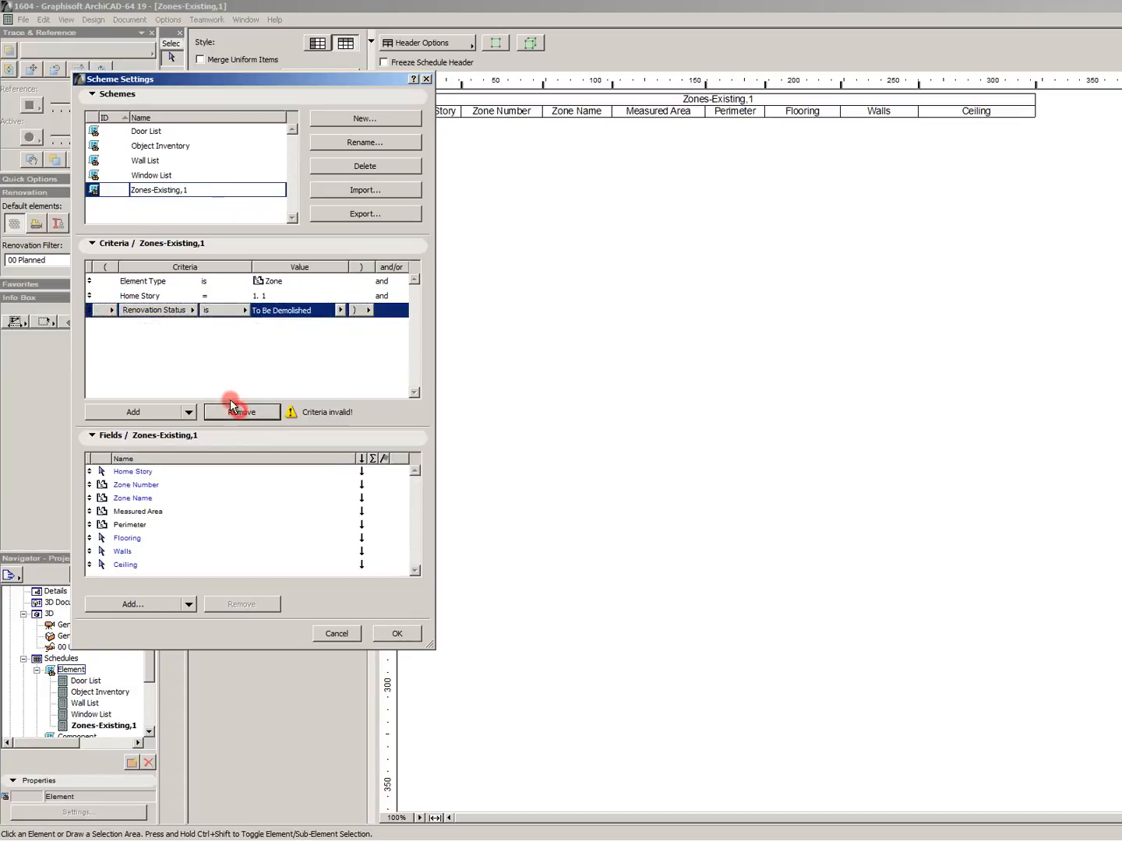
left_click(242, 413)
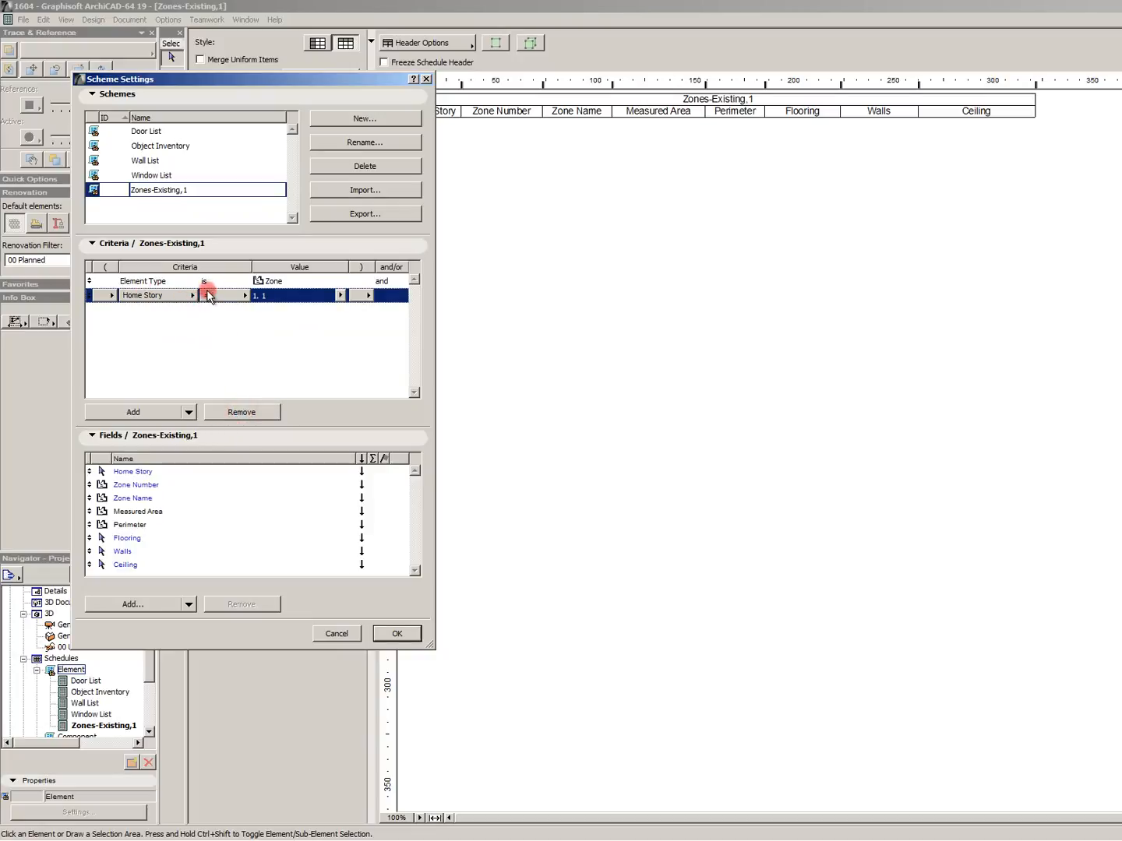
Change the scheme's Home Story criterion to Zone Floor Level = 0.0 and apply the scheme settings.
left_click_drag(163, 297, 254, 422)
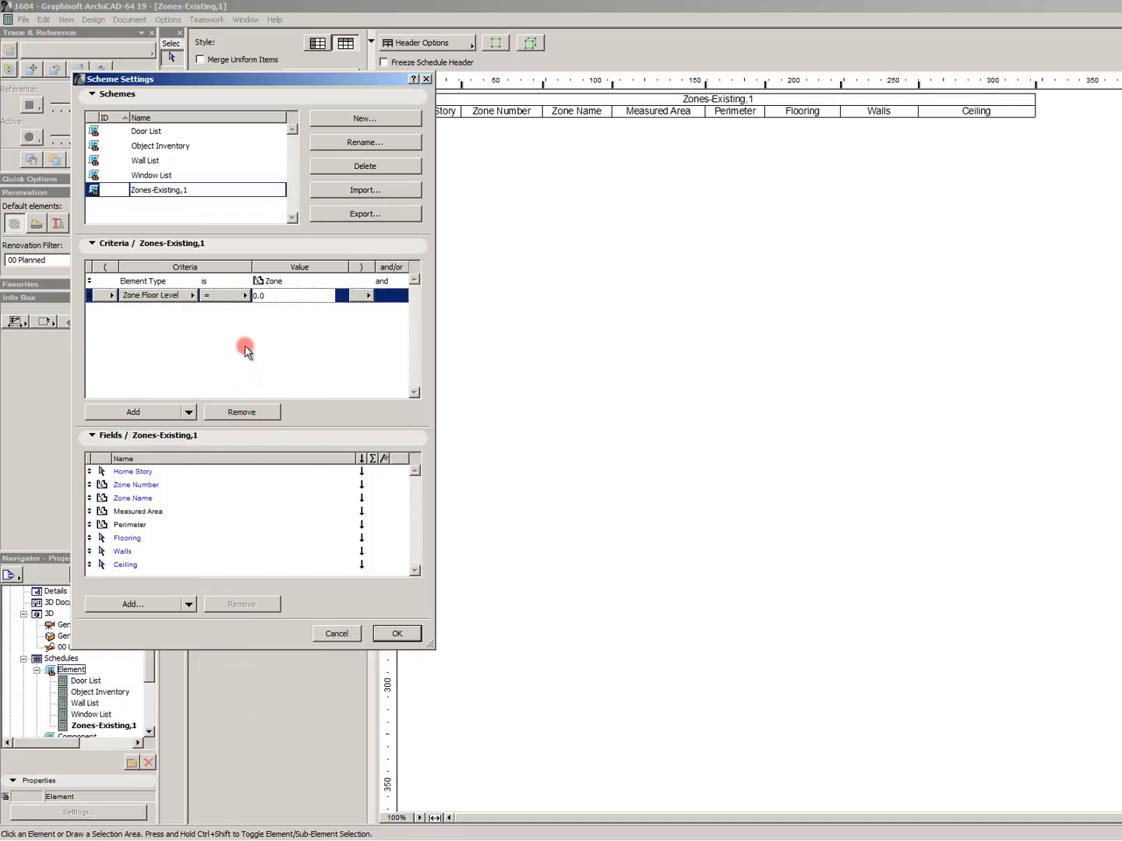
left_click(238, 296)
left_click(238, 297)
left_click(278, 286)
left_click(337, 299)
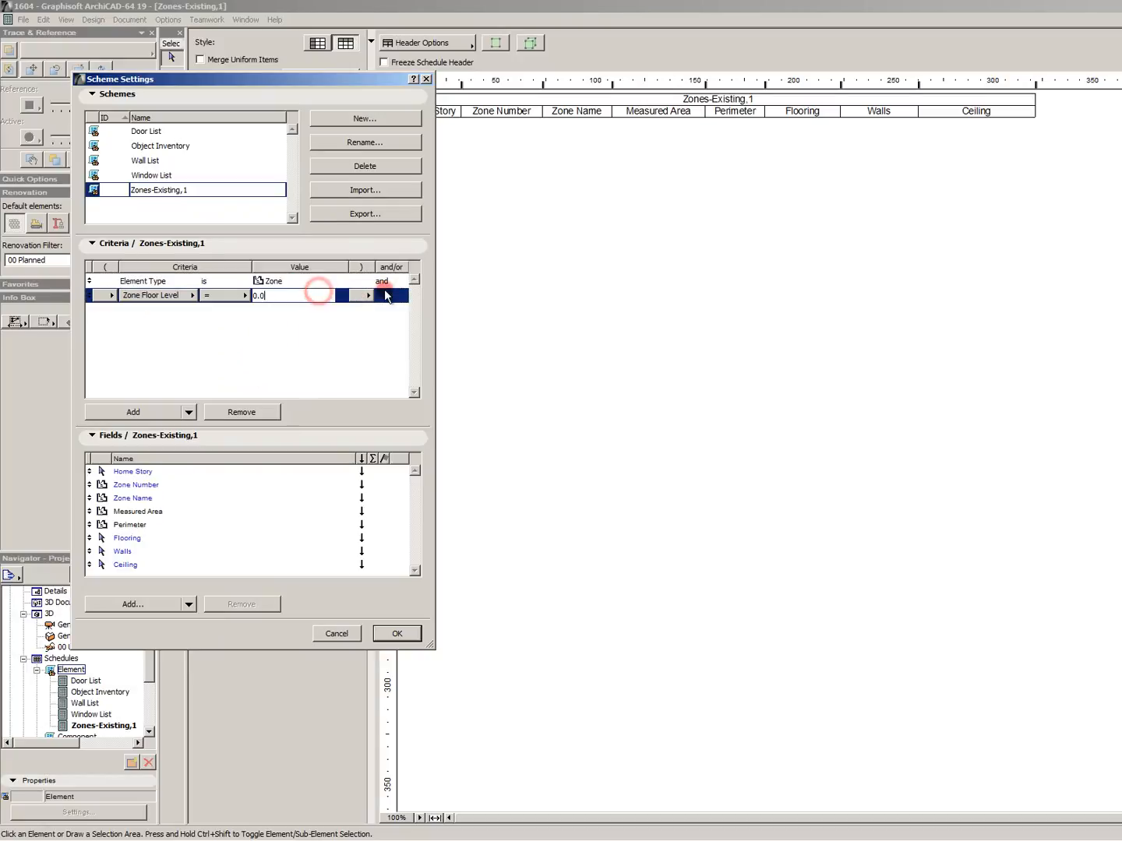
left_click(366, 295)
left_click(293, 298)
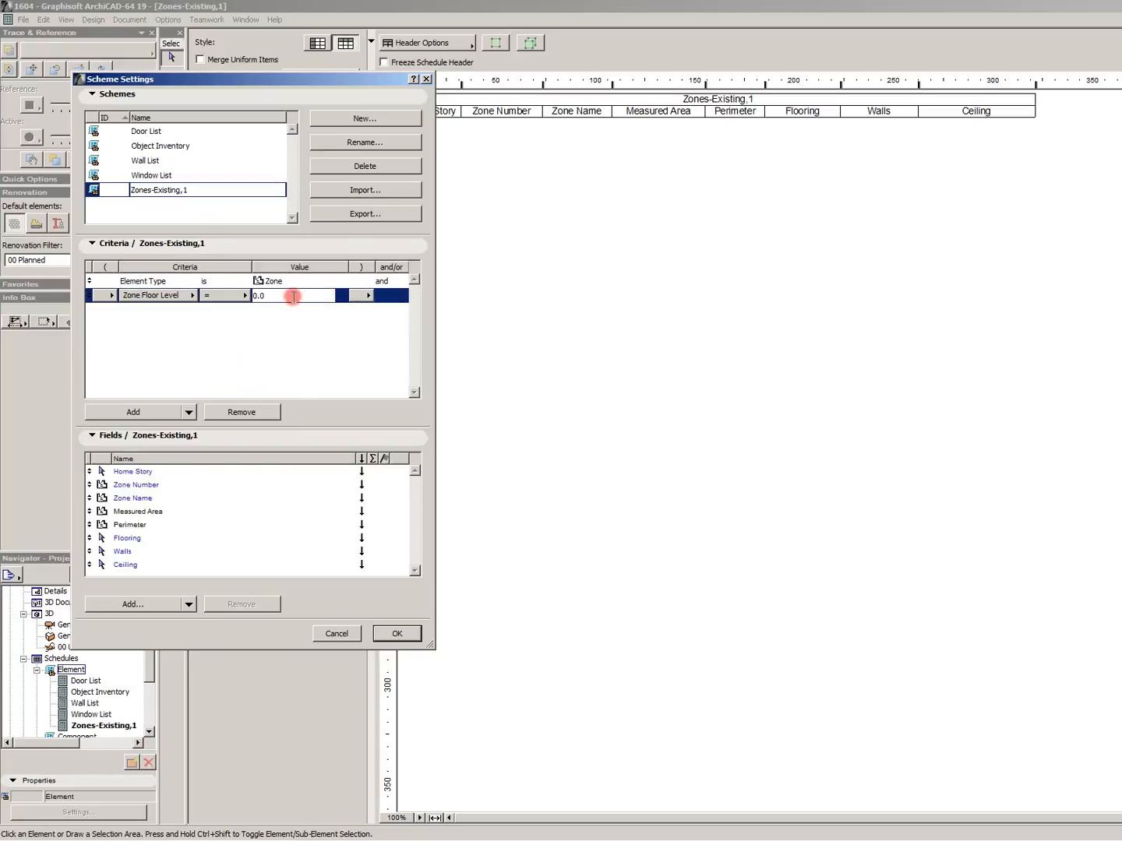
left_click(397, 633)
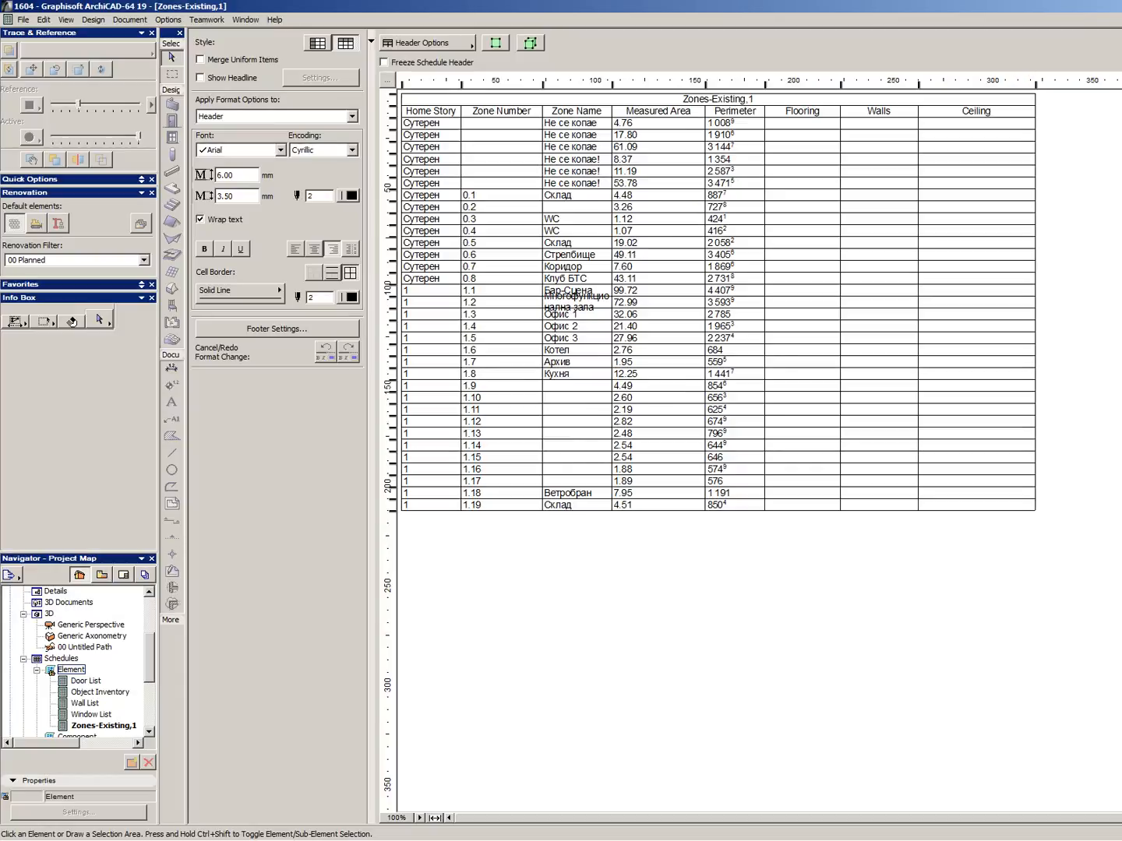
Restore the schedule to a floating window, move it lower to uncover the drawing, and switch to the story 1 floor plan.
left_click(1120, 18)
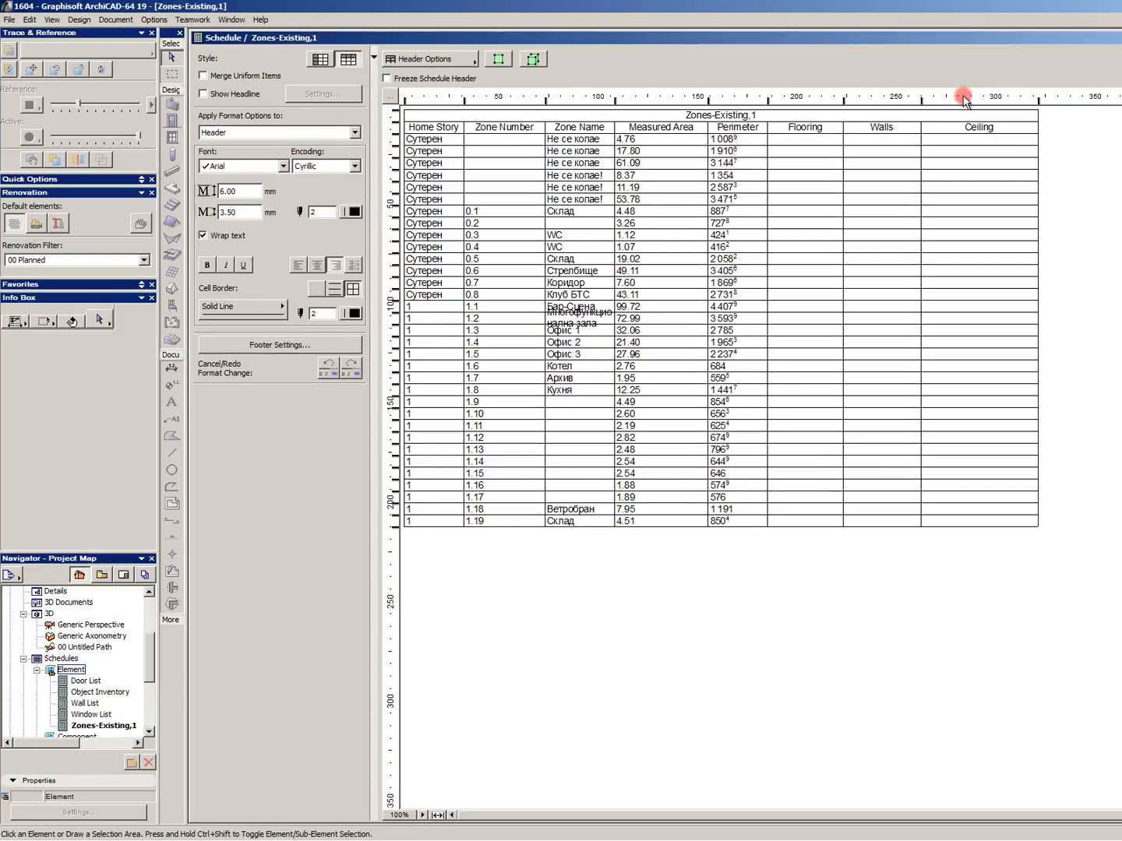
left_click_drag(783, 32, 798, 213)
left_click(910, 51)
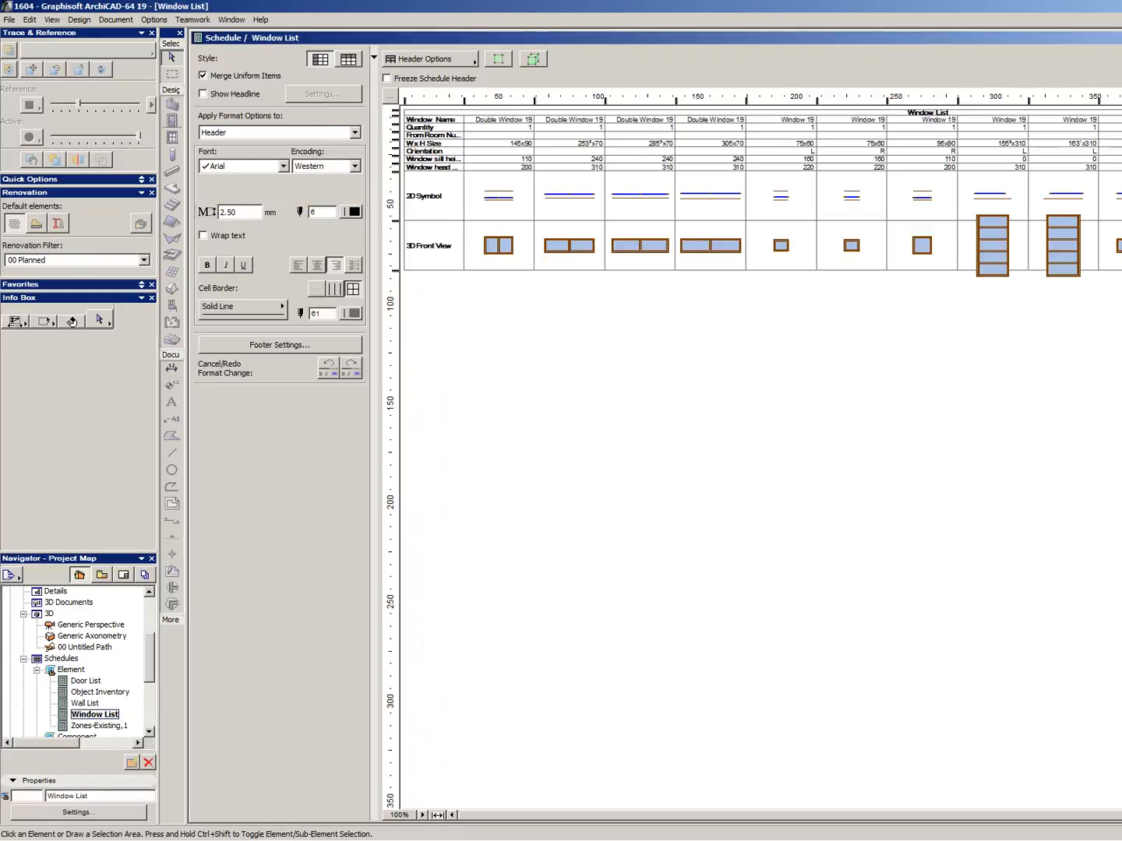
left_click(1120, 37)
left_click(746, 234)
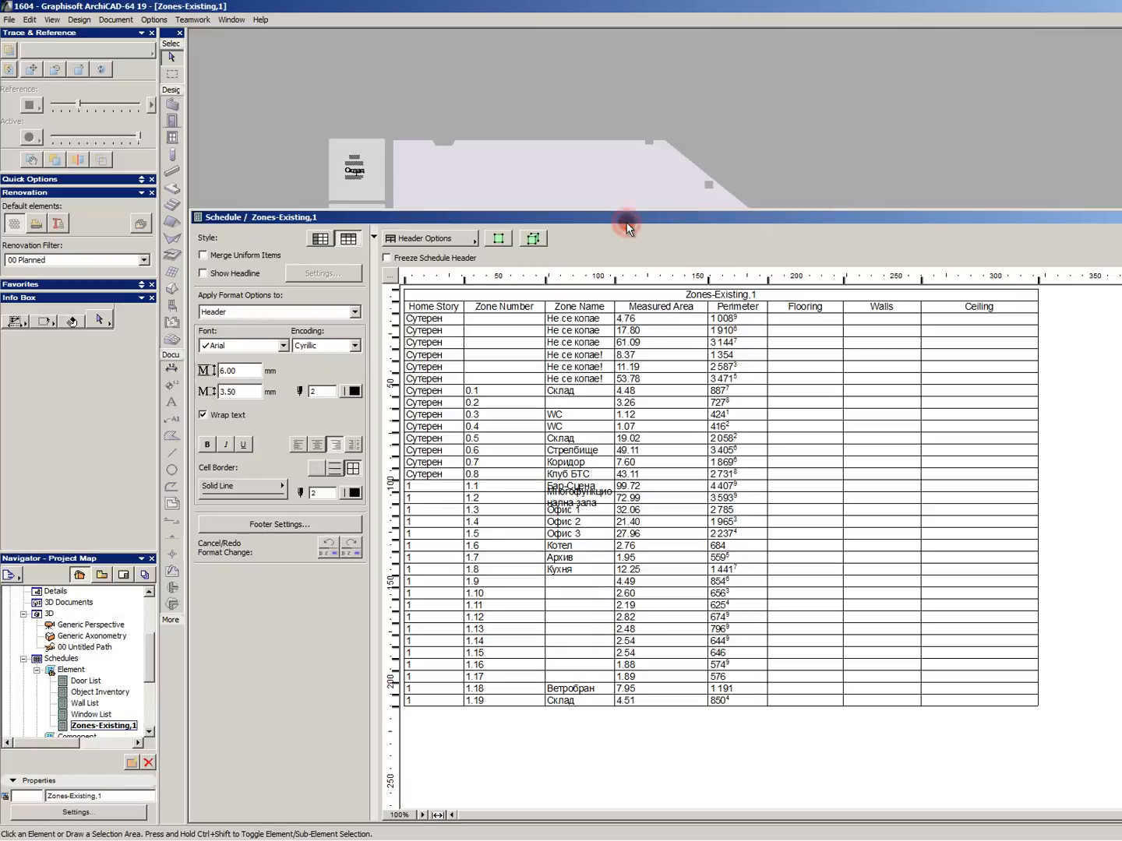
left_click(613, 109)
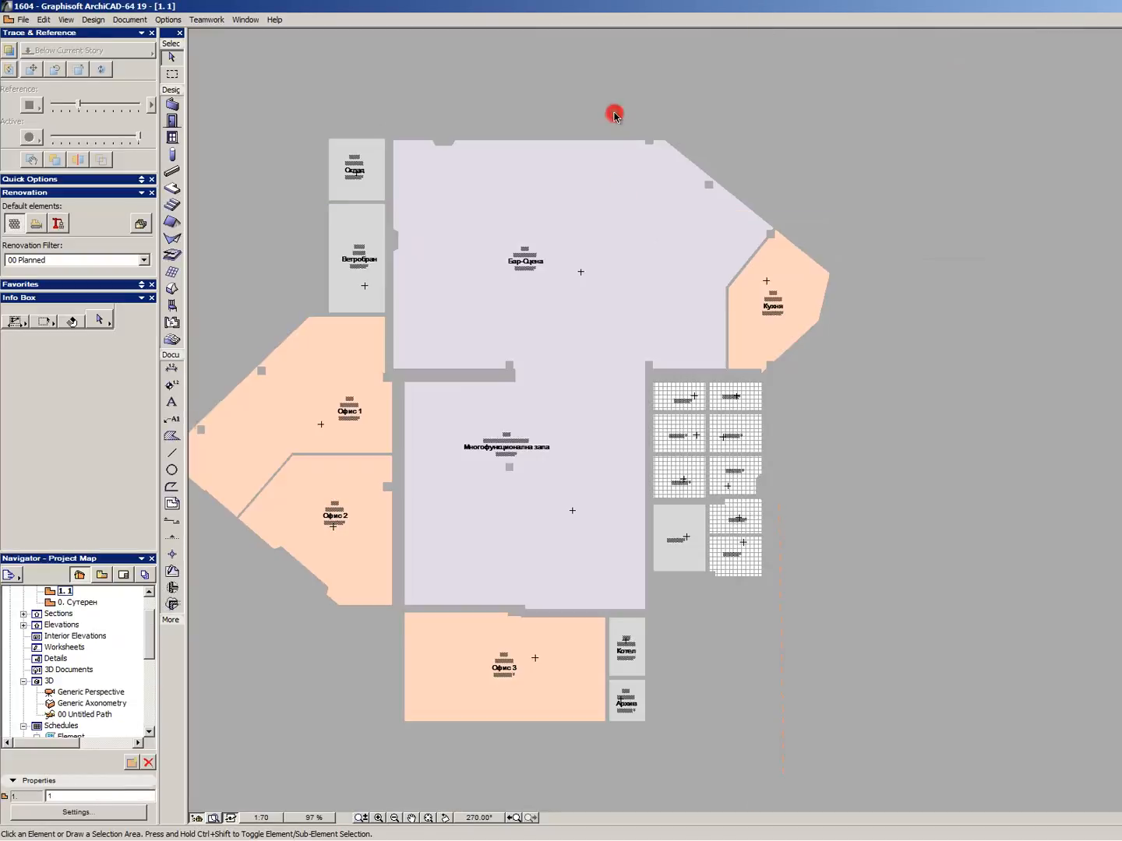
Select the Бар-Сцена zone in the floor plan and check its home story, top link and renovation status.
left_click(529, 276)
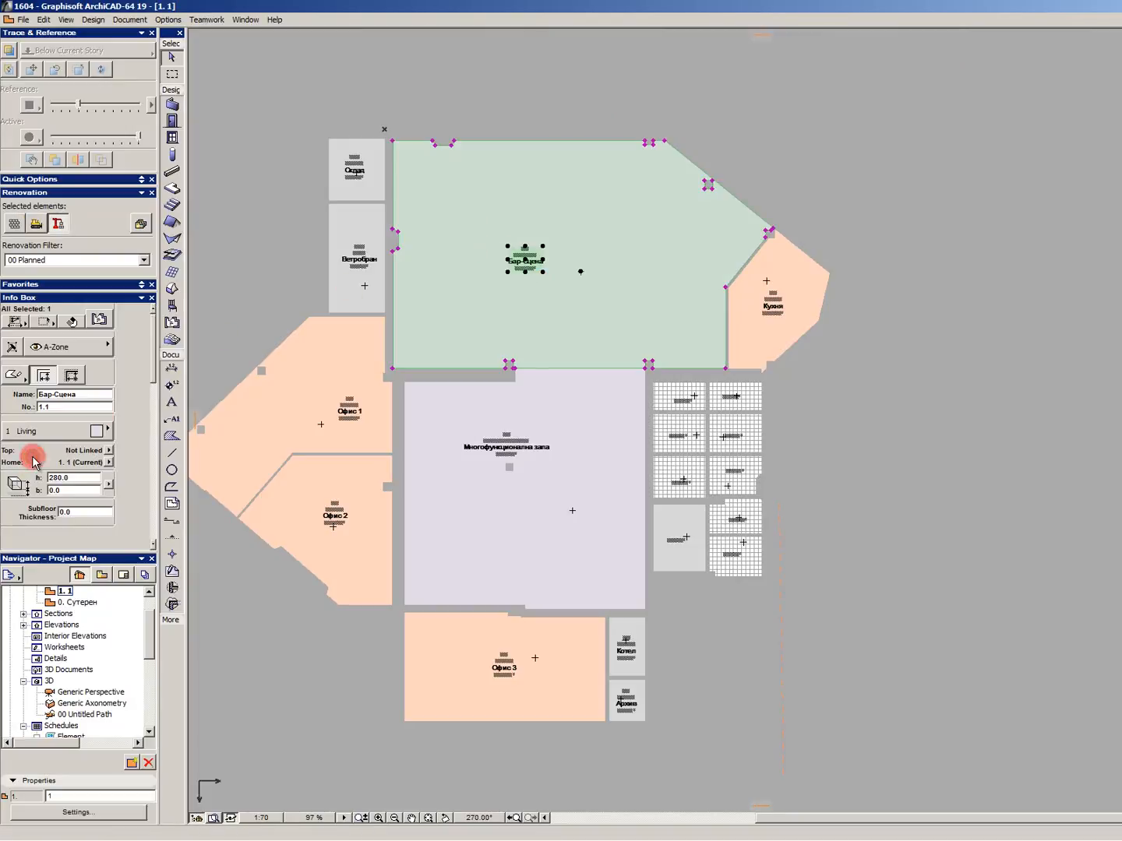
left_click(109, 462)
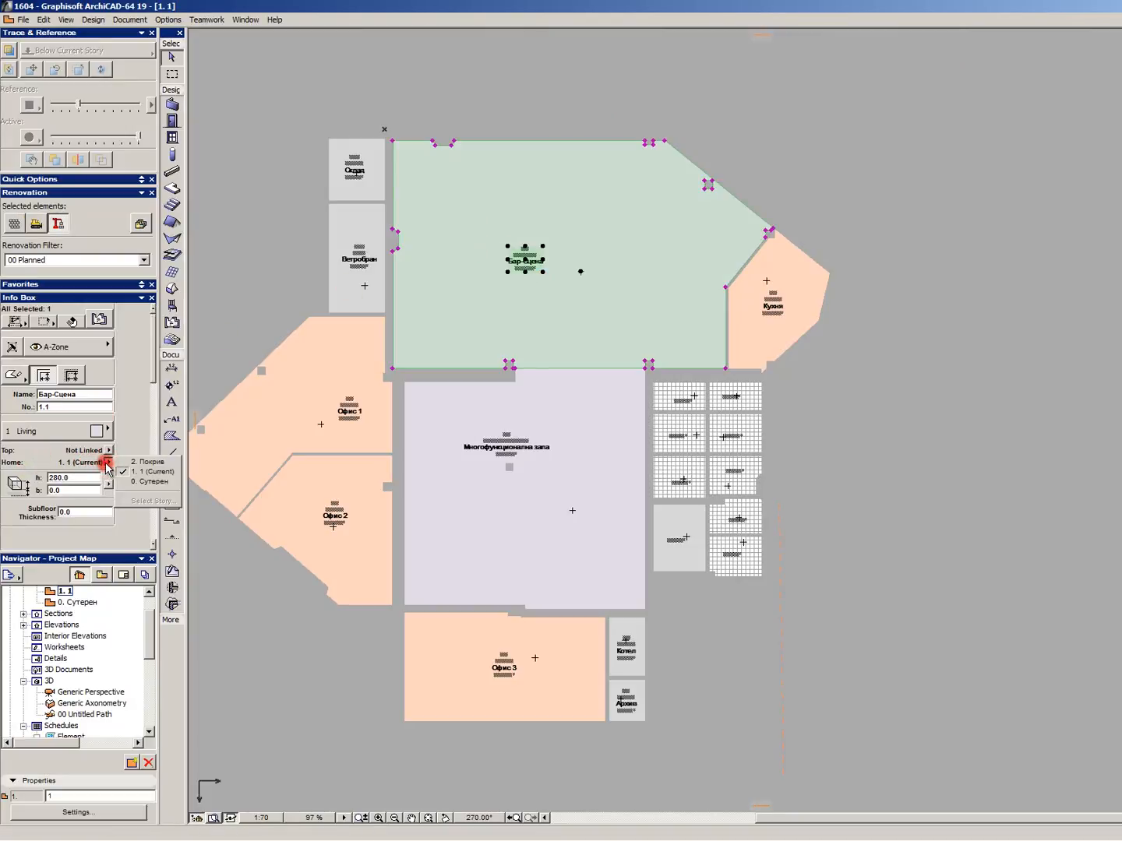
left_click(109, 450)
left_click(108, 450)
left_click(27, 462)
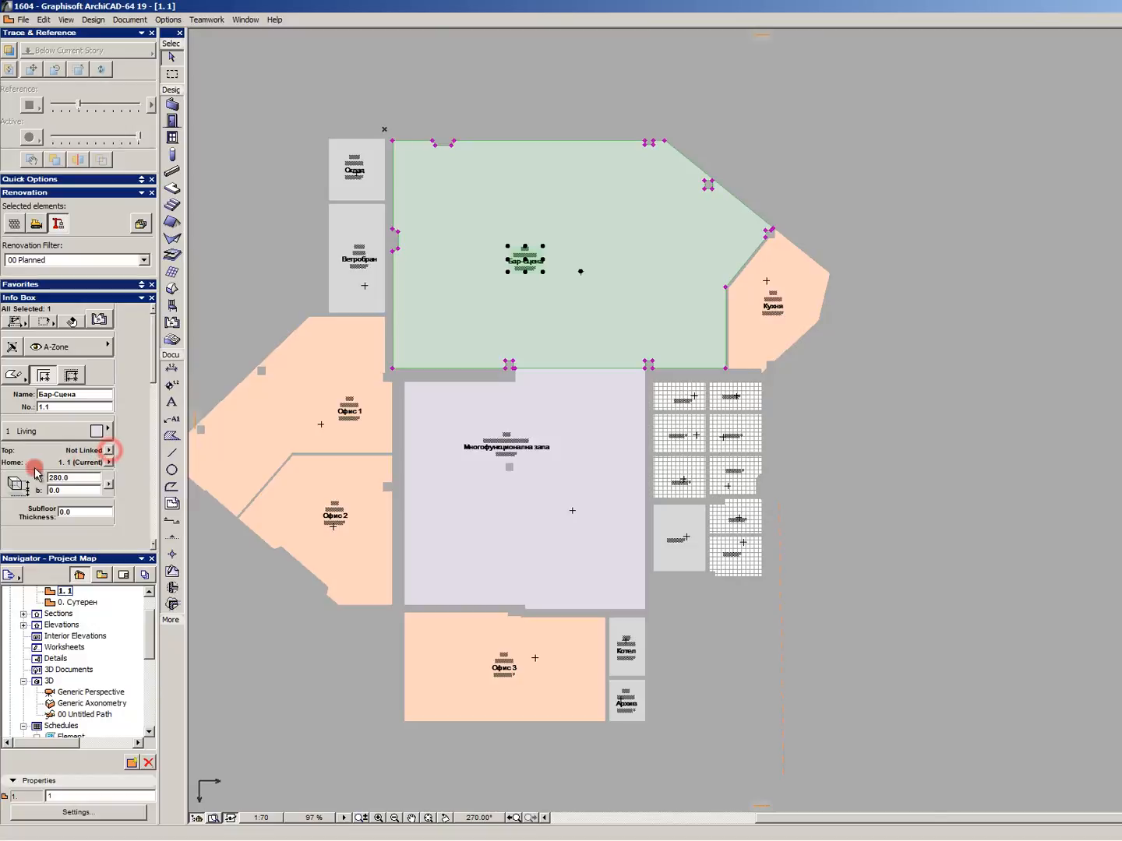
scroll(29, 459, "down", 5)
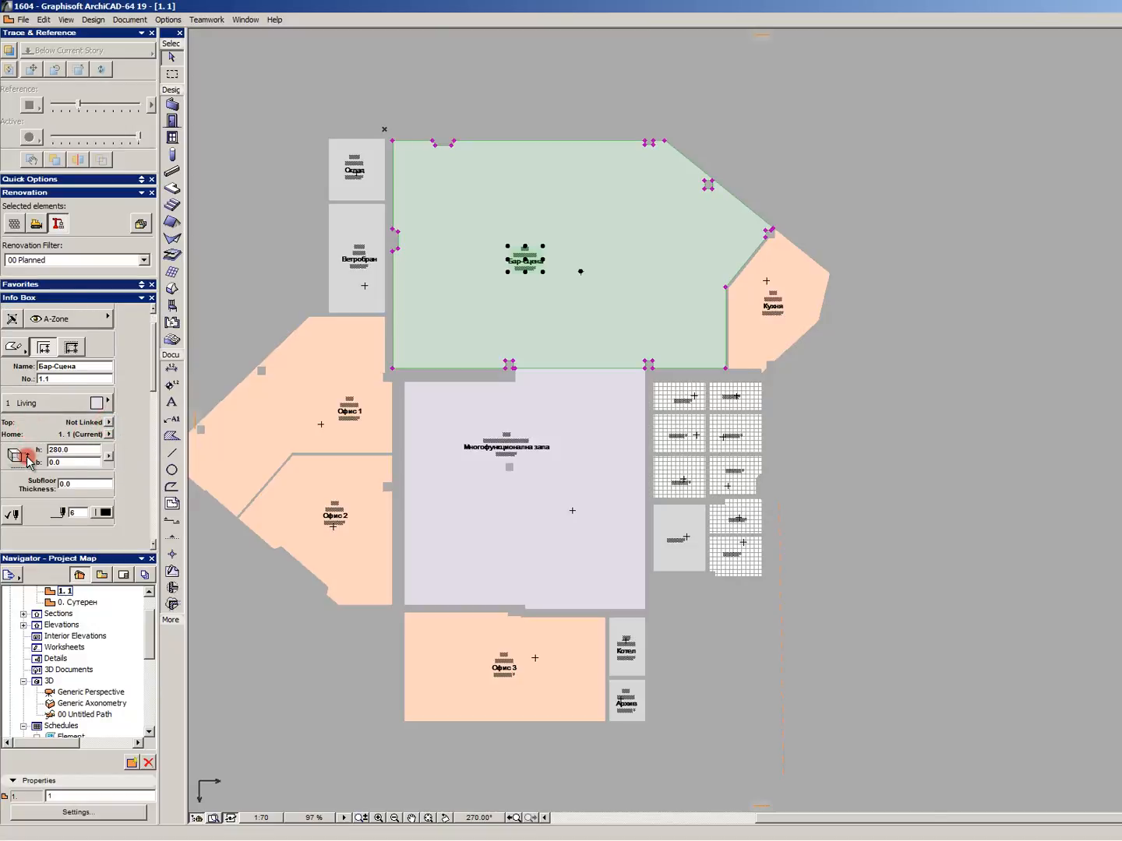
left_click(580, 272)
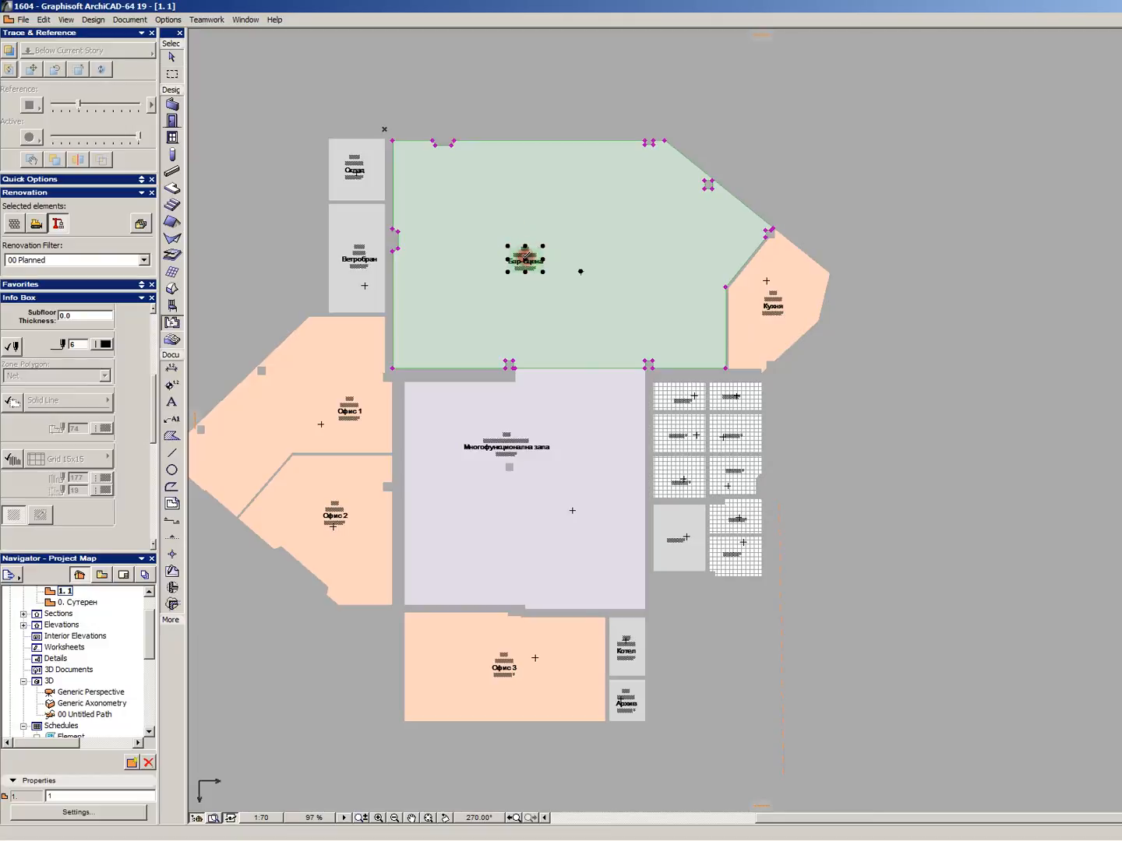
Set the renovation filter to 01 Existing and reopen the Zones-Existing,1 schedule.
left_click(74, 262)
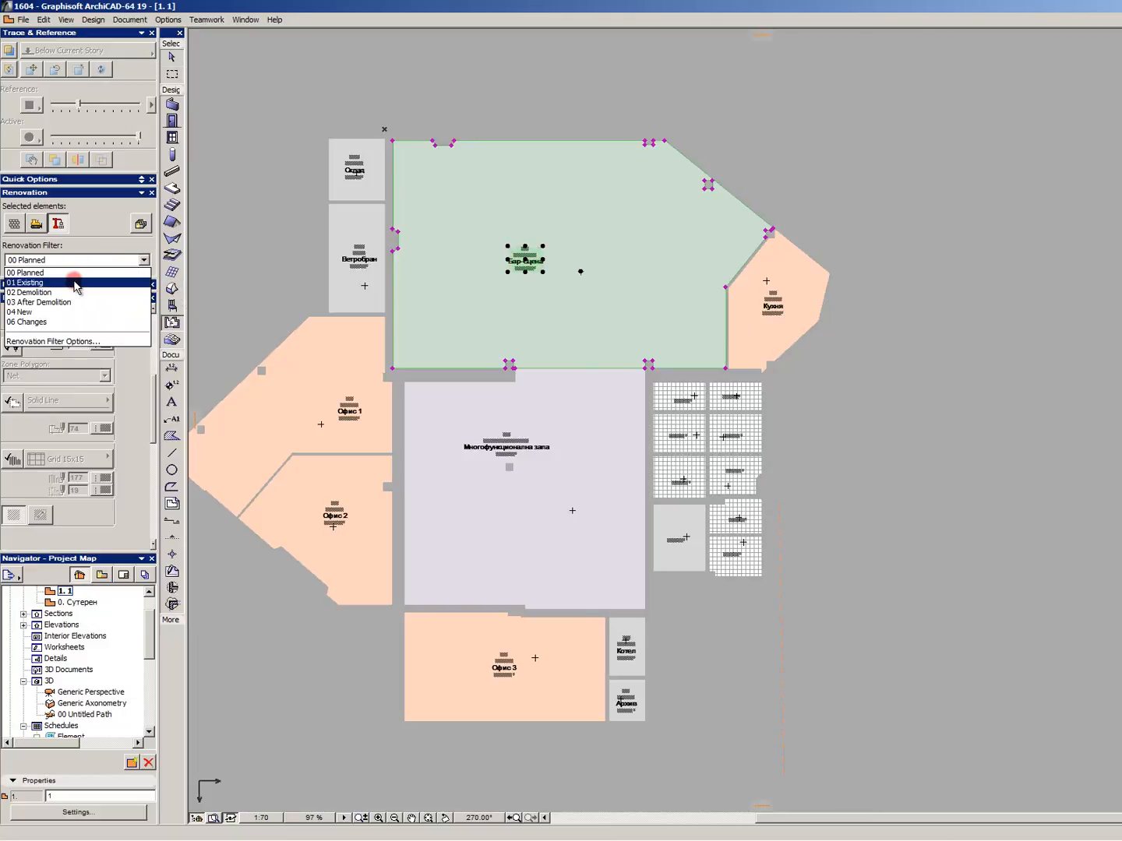
left_click(75, 286)
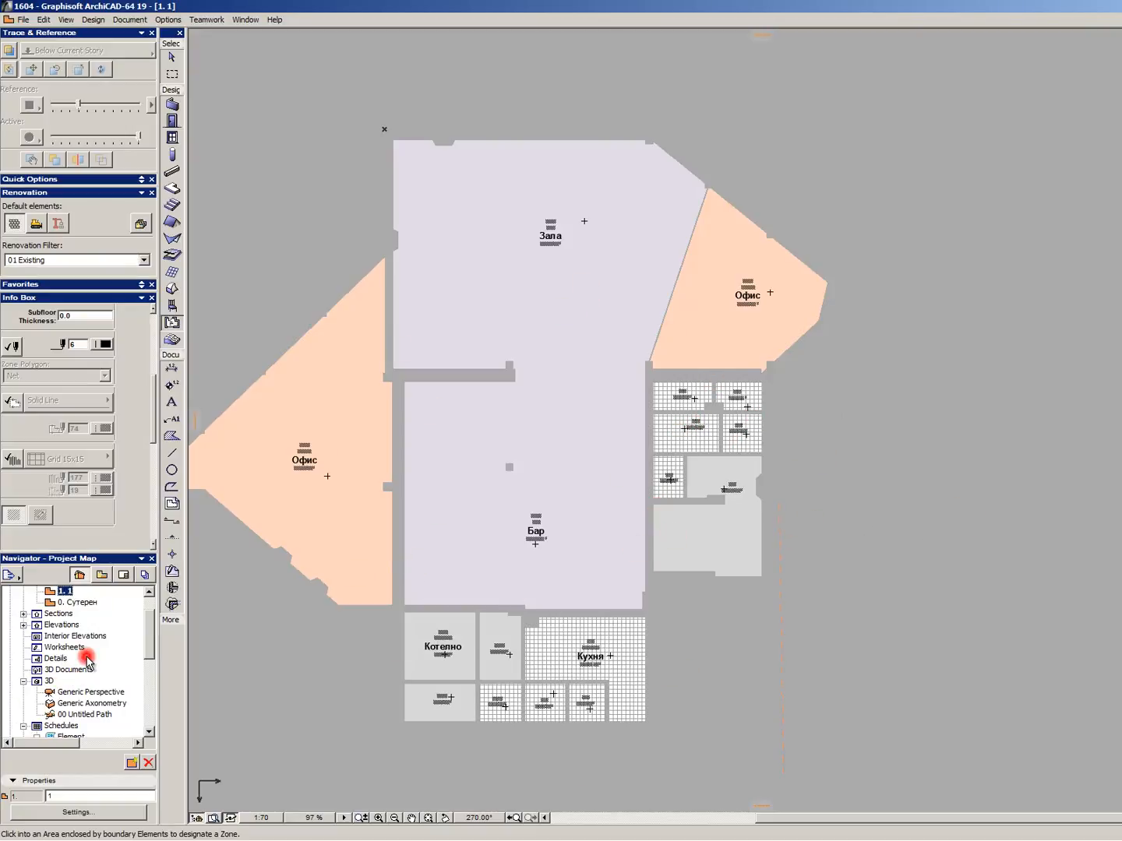
left_click(82, 715)
scroll(93, 697, "down", 4)
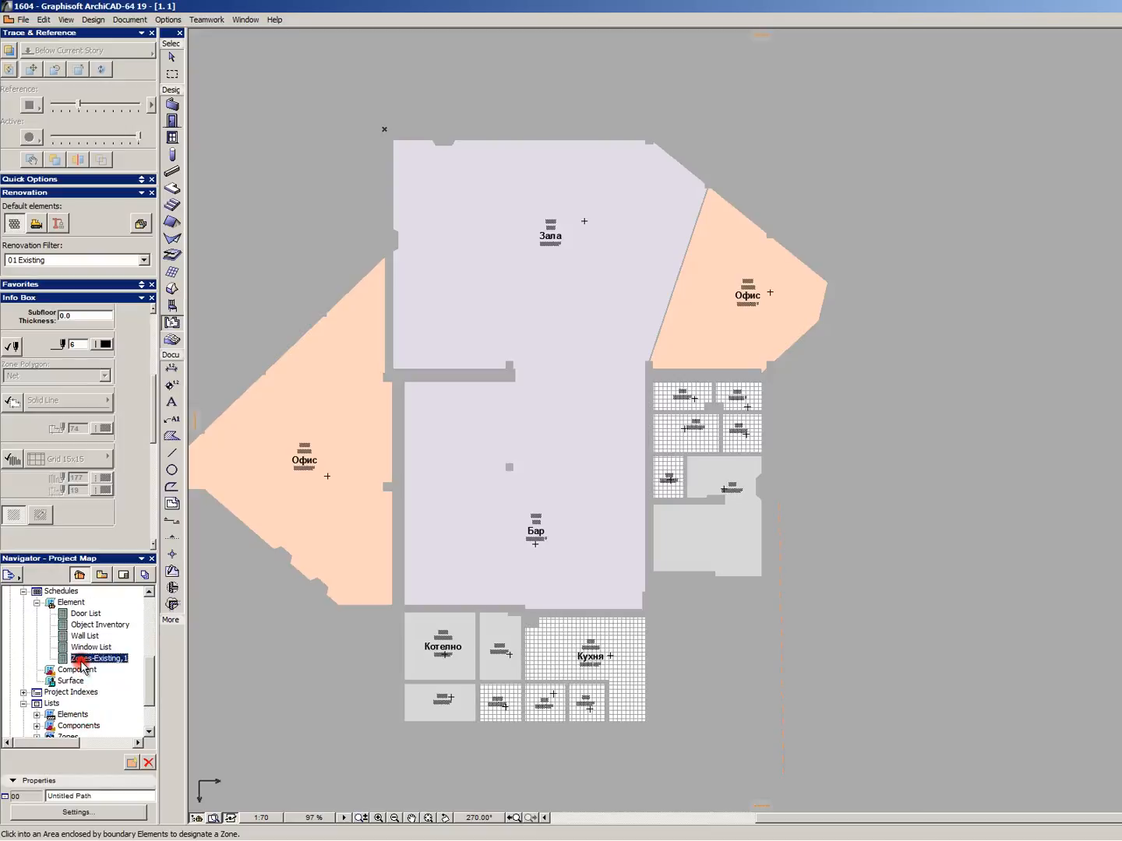
double_click(80, 661)
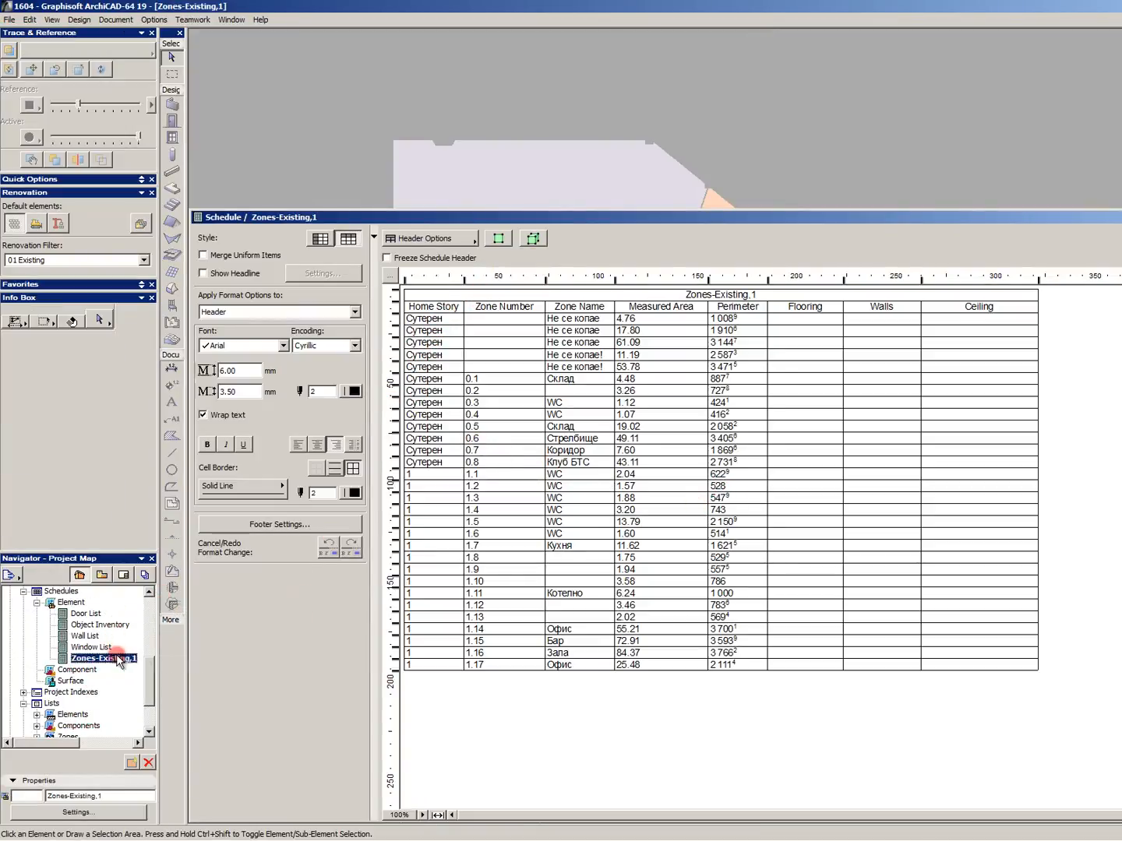
Add two criteria to the Zones-Existing,1 scheme and set both to Renovation Status.
right_click(109, 655)
left_click(181, 777)
left_click(199, 296)
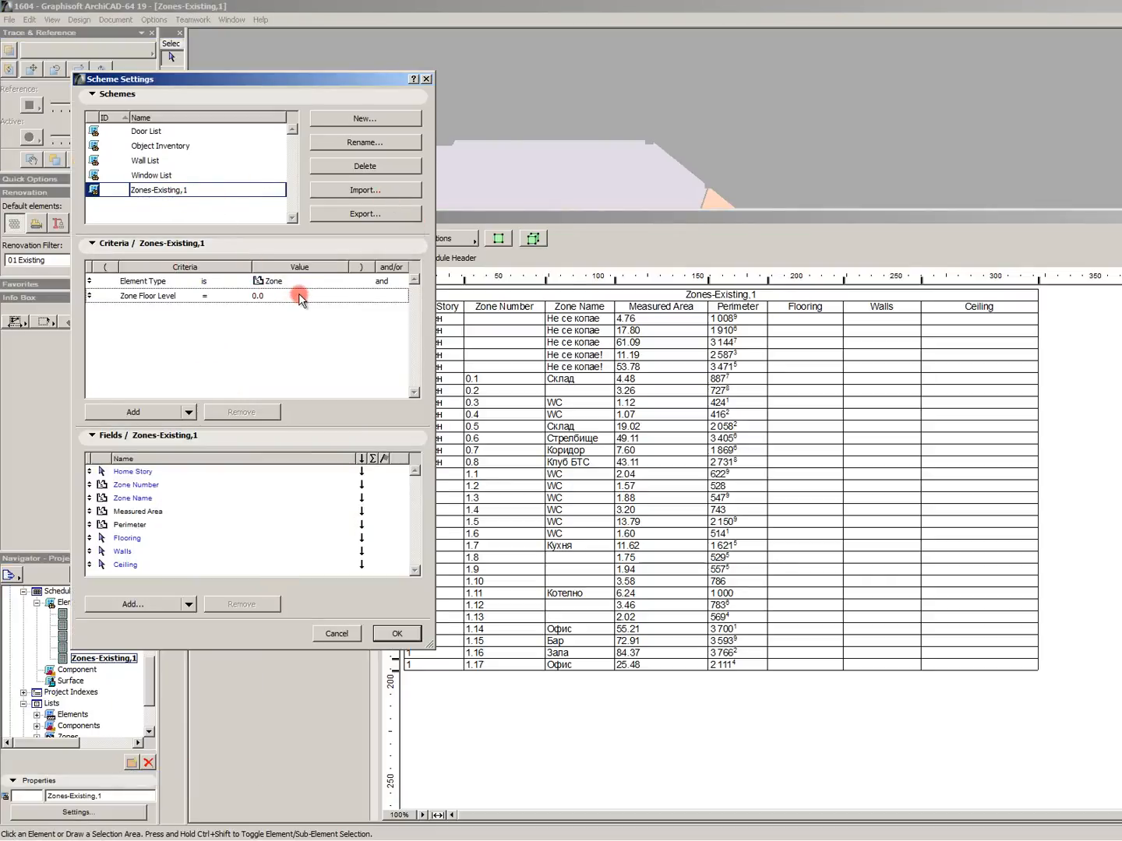
left_click(150, 412)
left_click(151, 412)
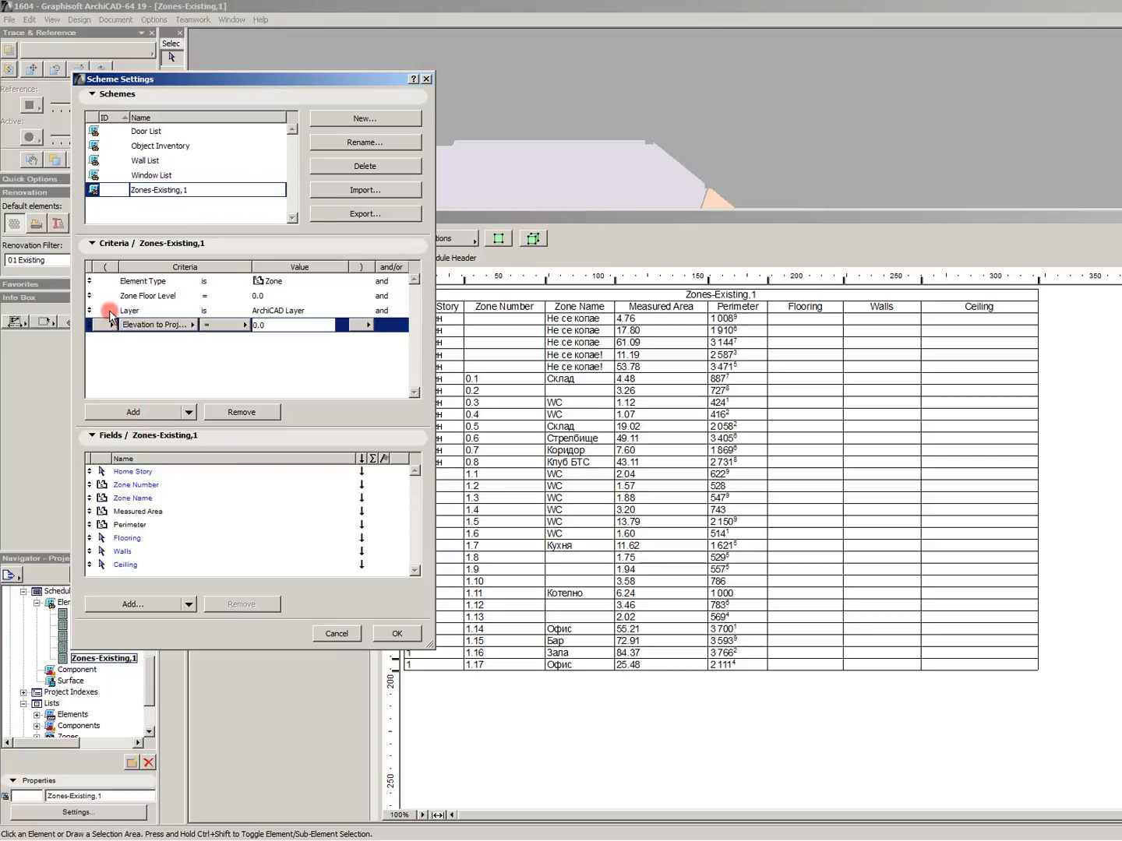
left_click(192, 310)
left_click(255, 516)
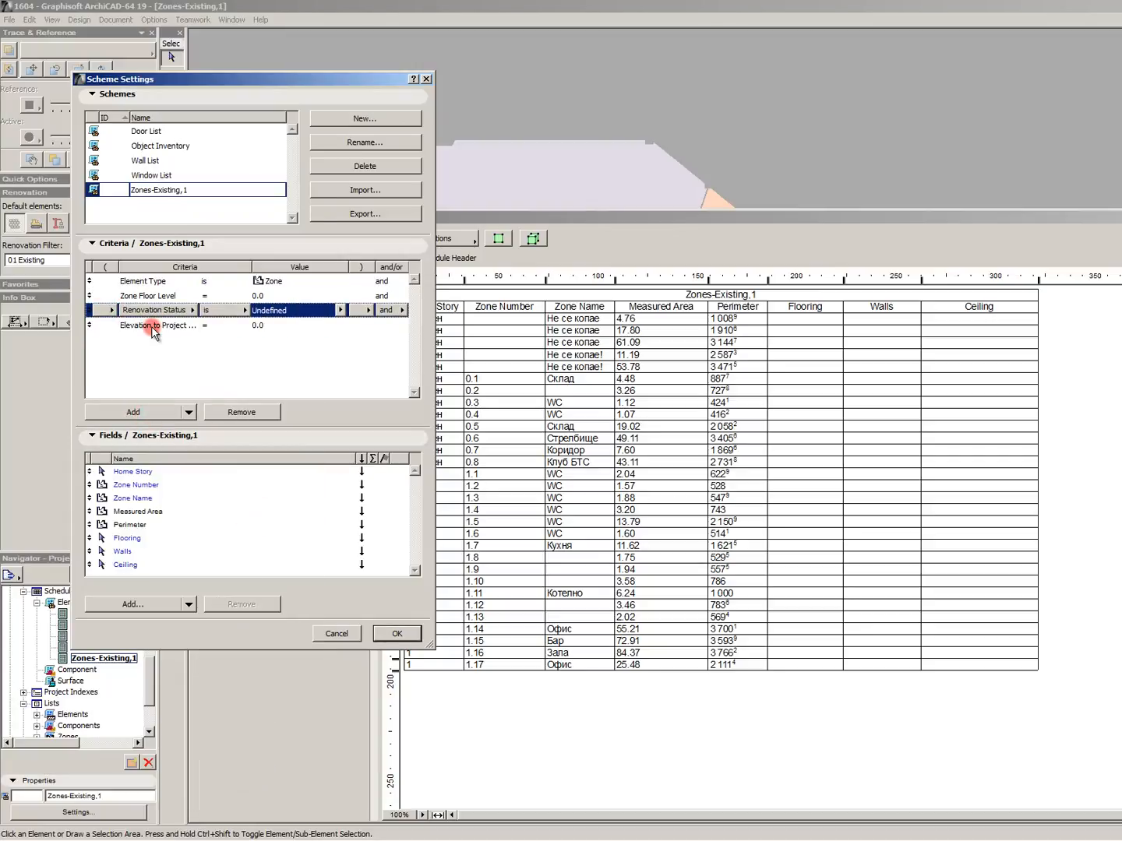
left_click(154, 328)
left_click(244, 532)
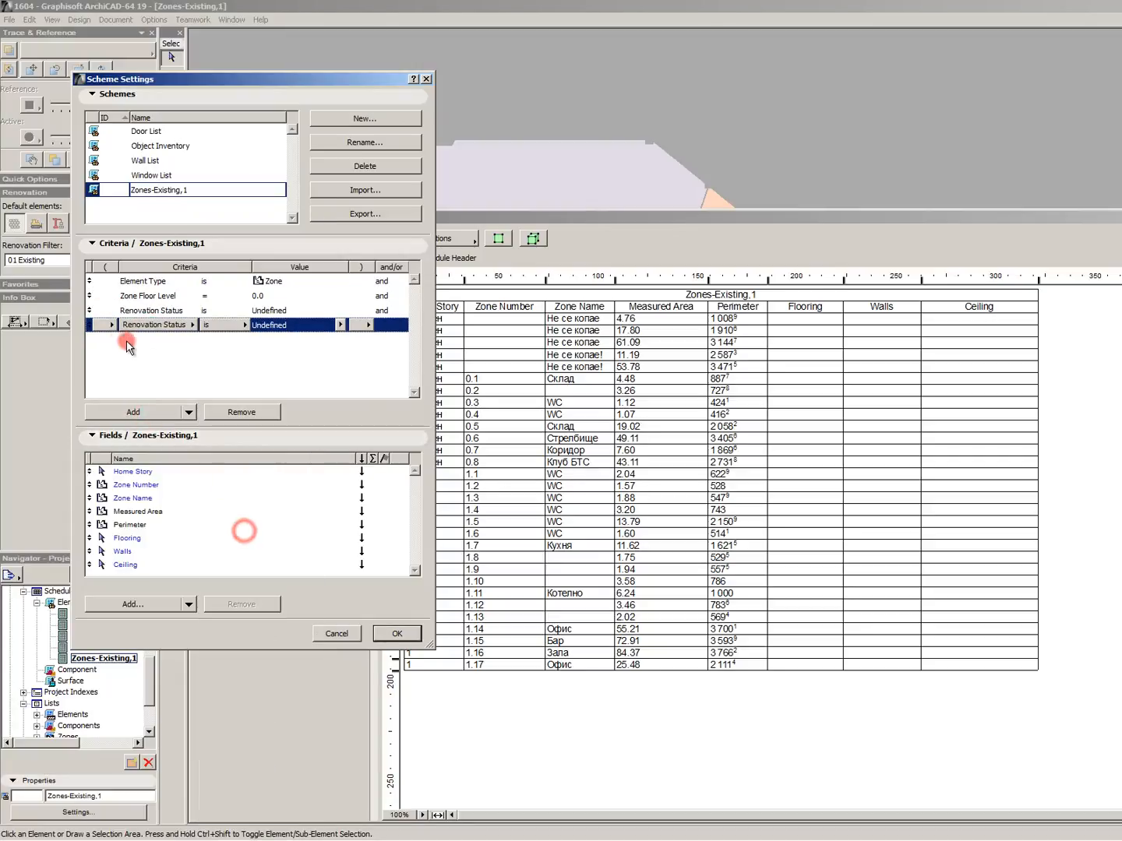
Enclose the two Renovation Status criteria in one pair of parentheses and join them with "or".
left_click(98, 310)
left_click(138, 320)
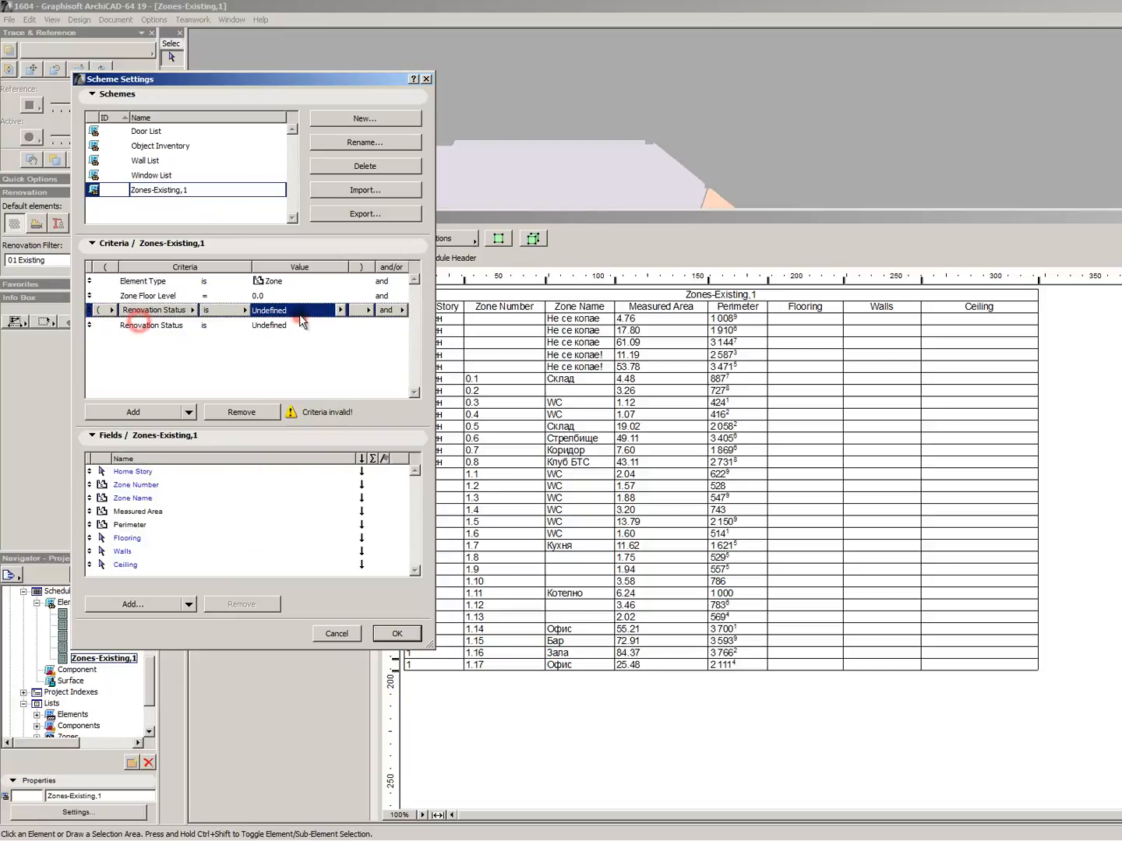
left_click(357, 326)
left_click(375, 336)
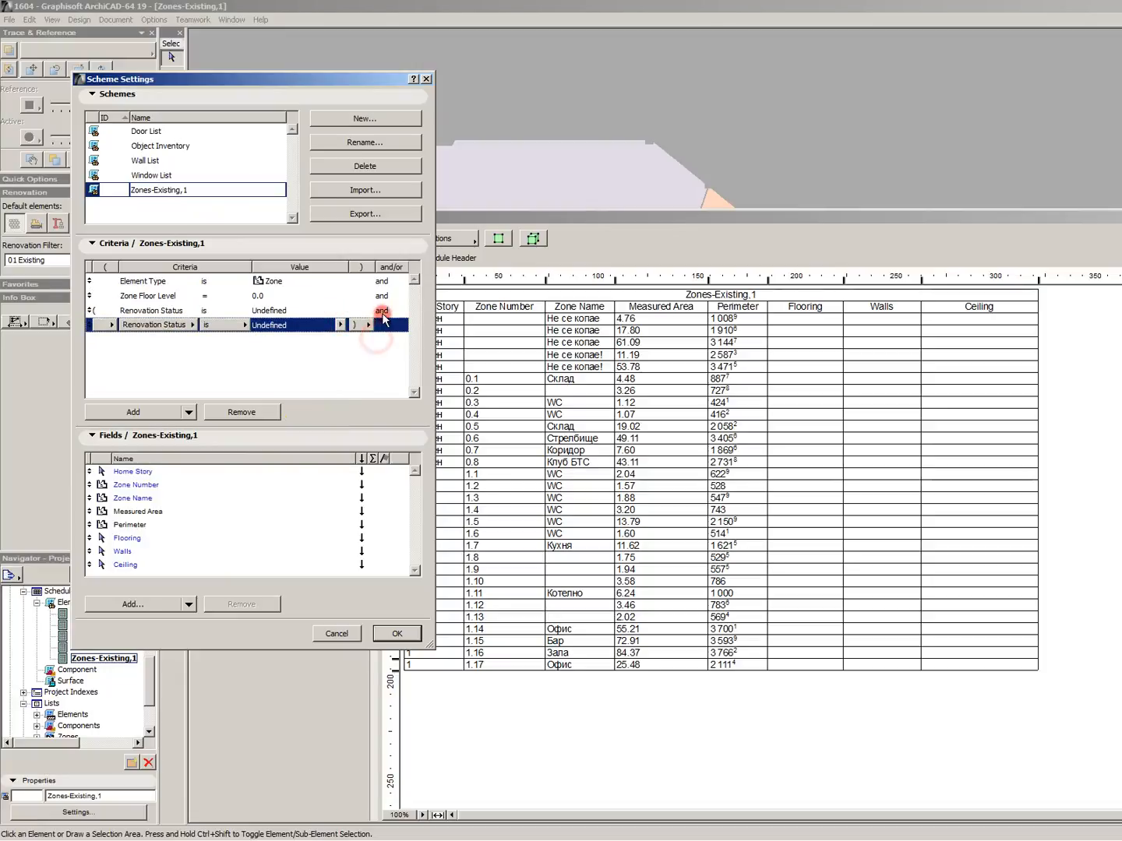
left_click(384, 311)
left_click(434, 321)
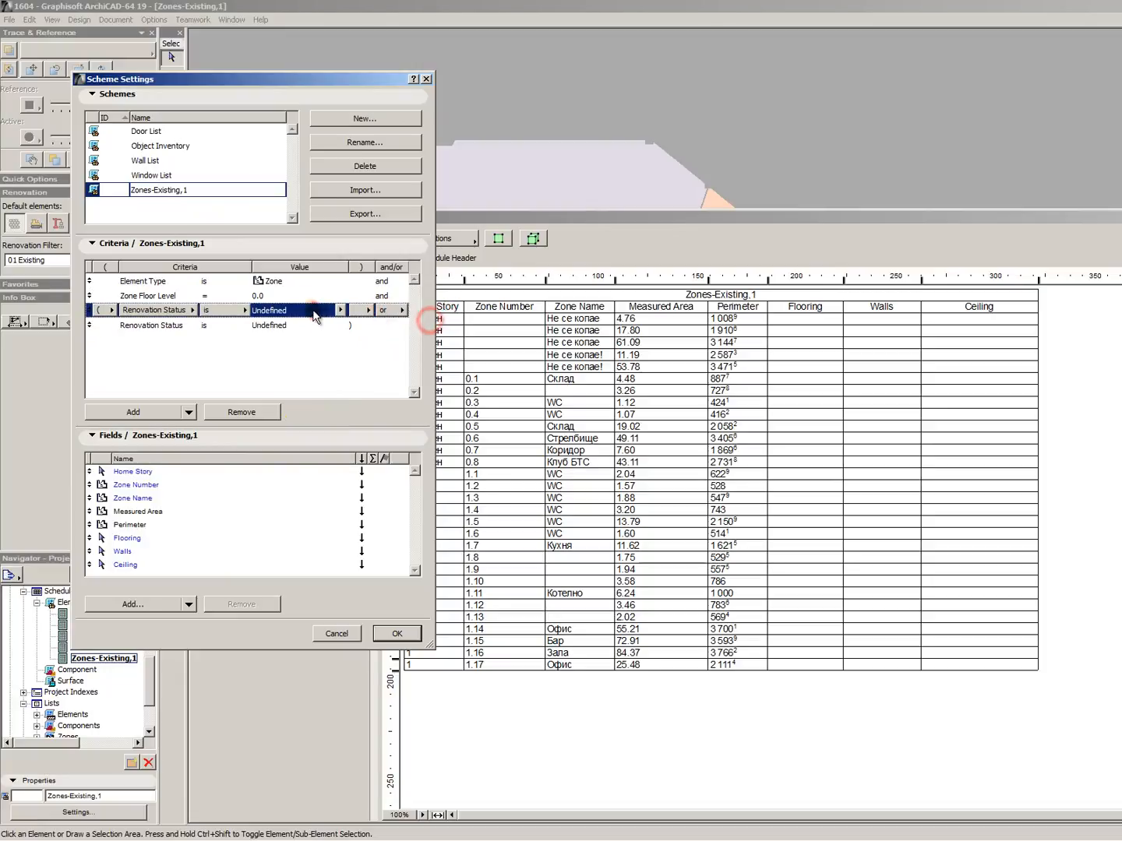
Set the first Renovation Status criterion to Existing and the second to To Be Demolished.
left_click(340, 311)
left_click(375, 311)
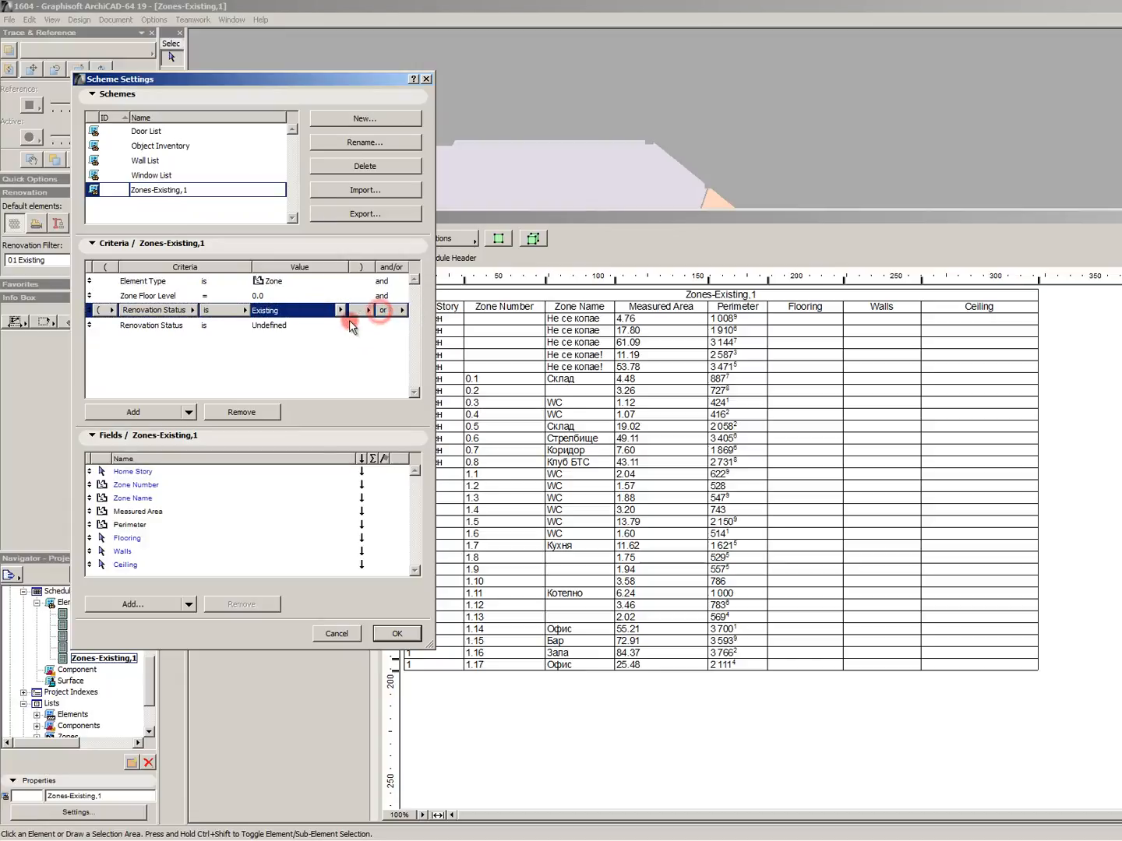
left_click(341, 326)
left_click(368, 337)
left_click(312, 355)
left_click(241, 333)
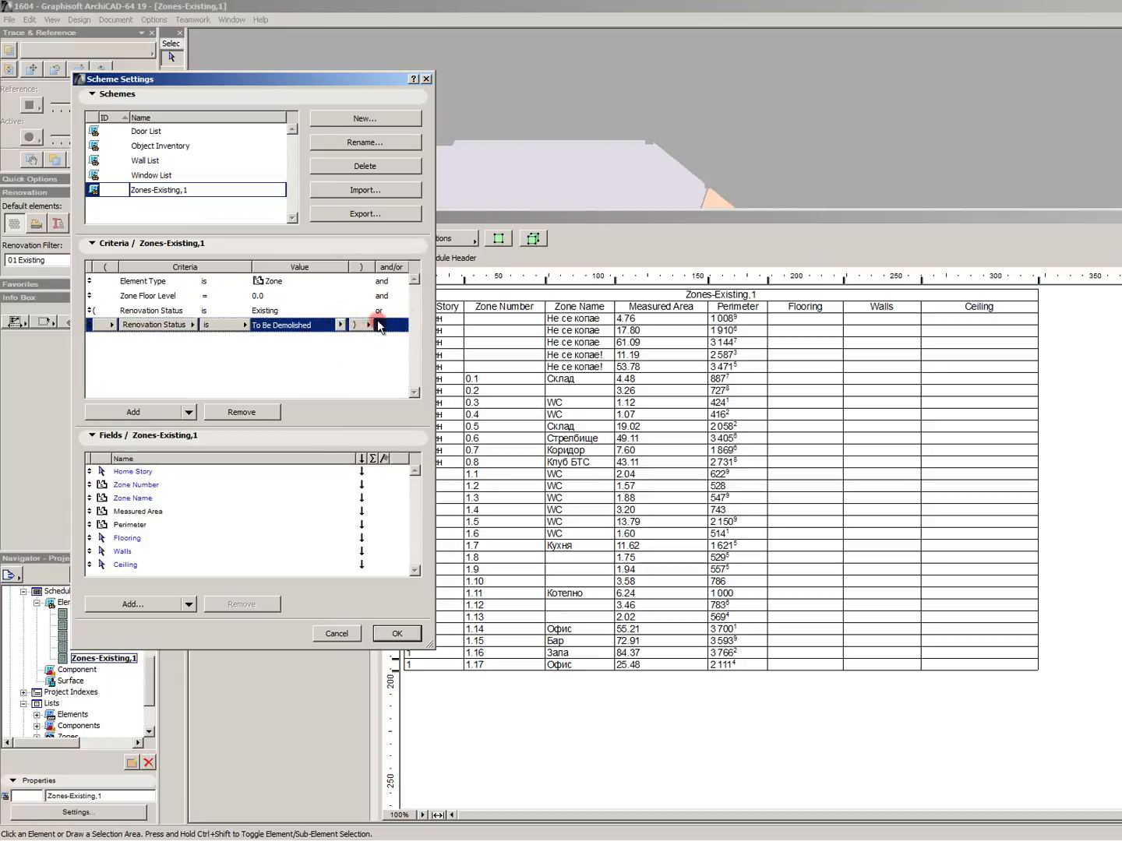
Replace the Zone Floor Level criterion with Home Story equal to 1. 1 and apply the Zones-Existing,1 scheme settings.
left_click(342, 300)
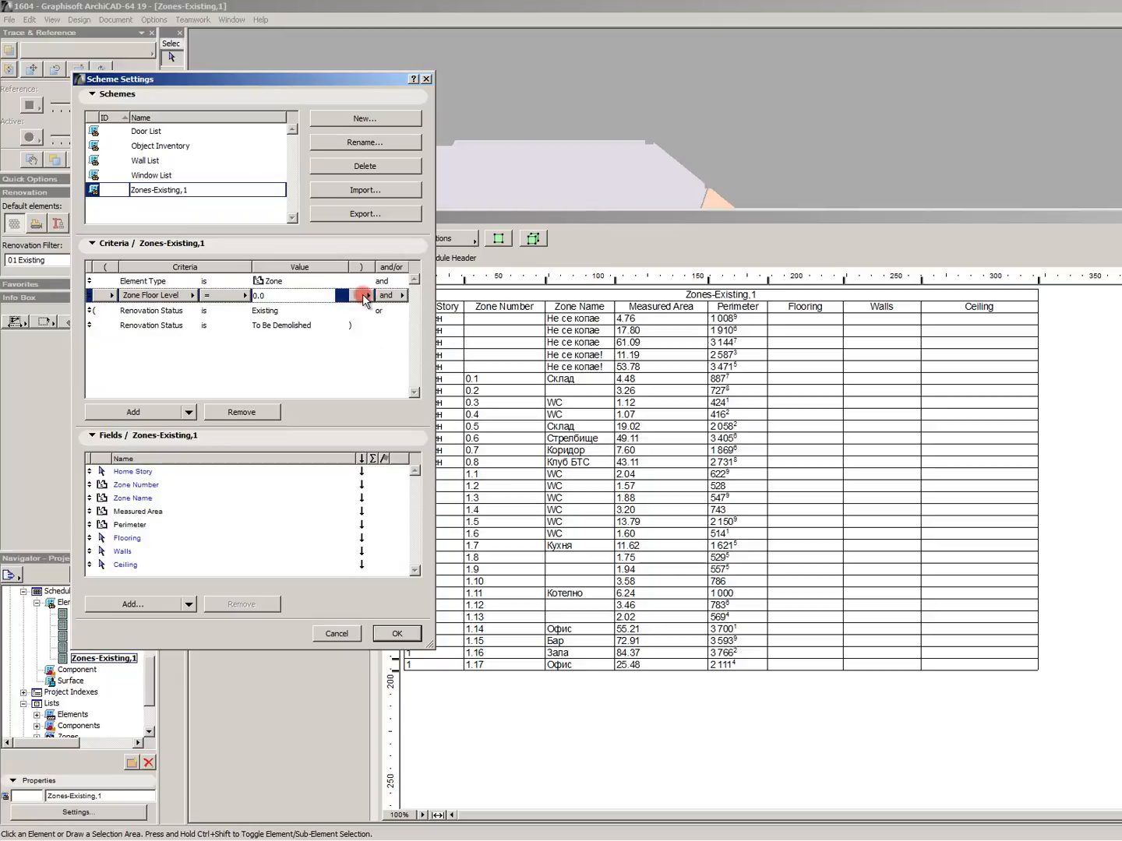
left_click(240, 301)
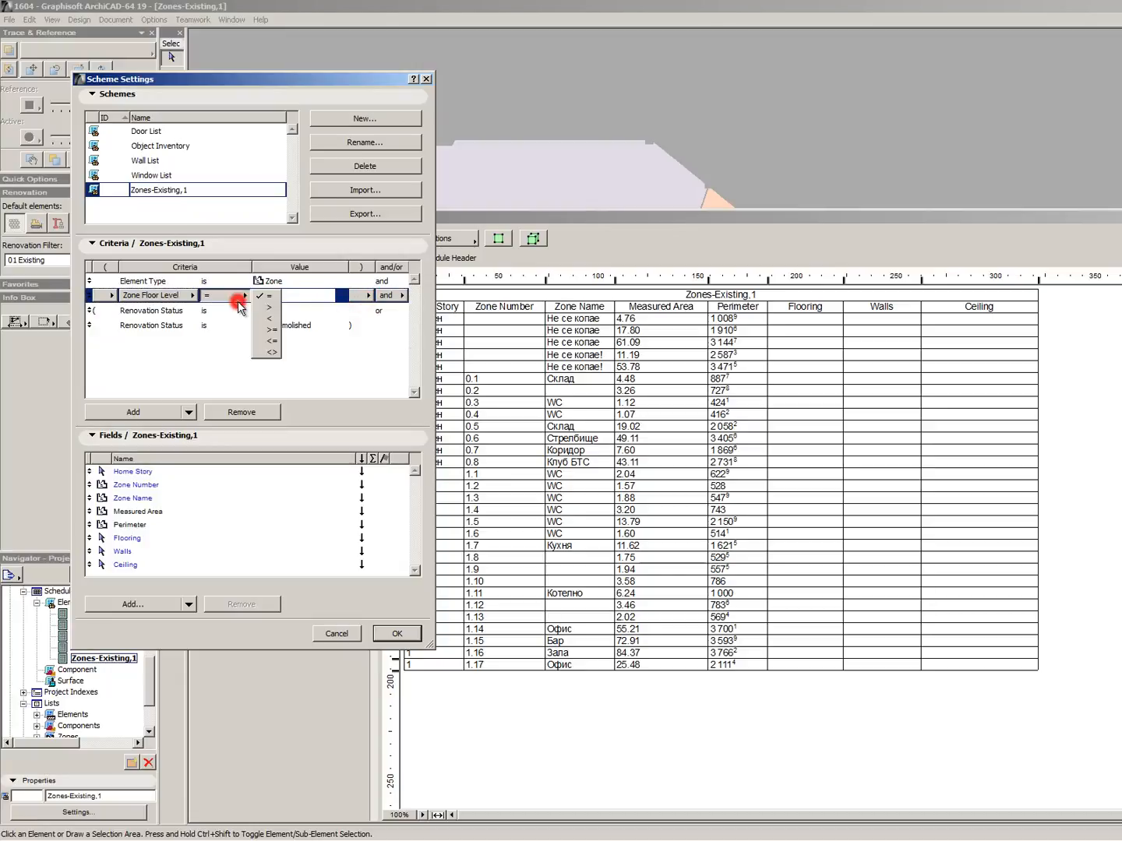
left_click(334, 296)
left_click(309, 286)
left_click(309, 296)
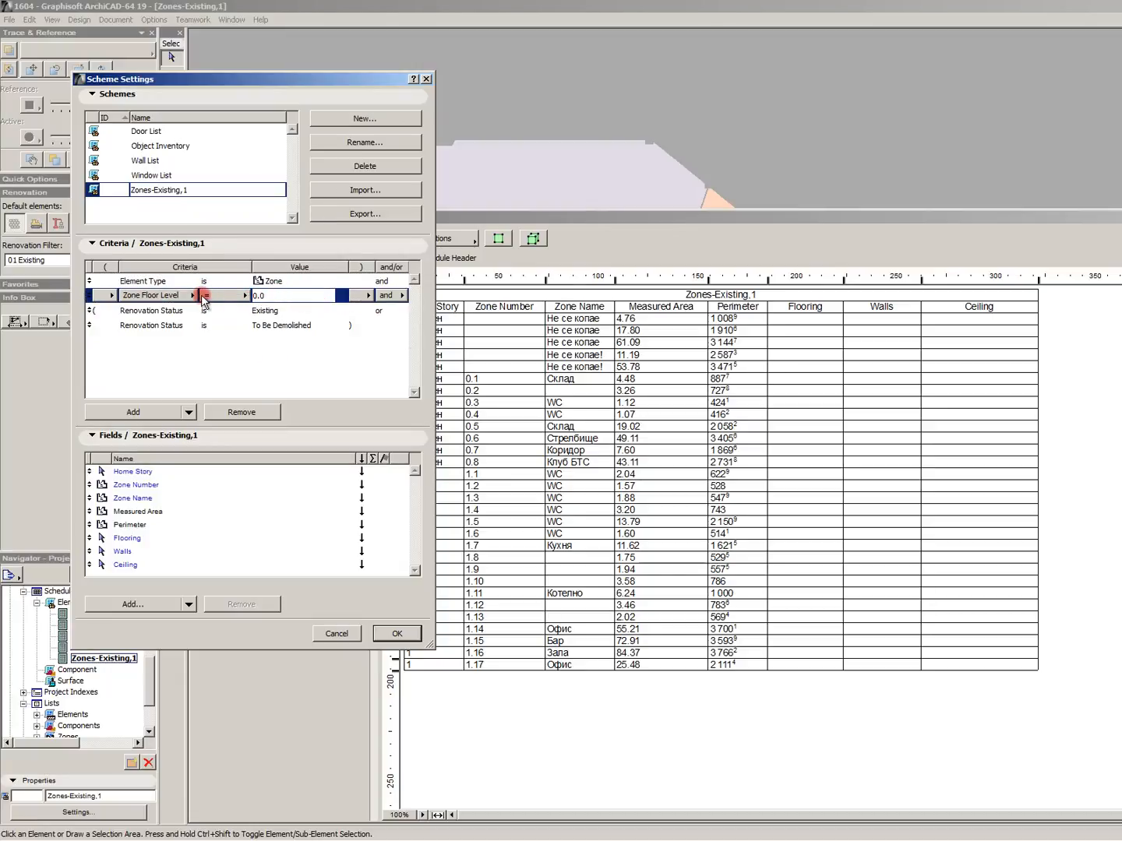
left_click(191, 297)
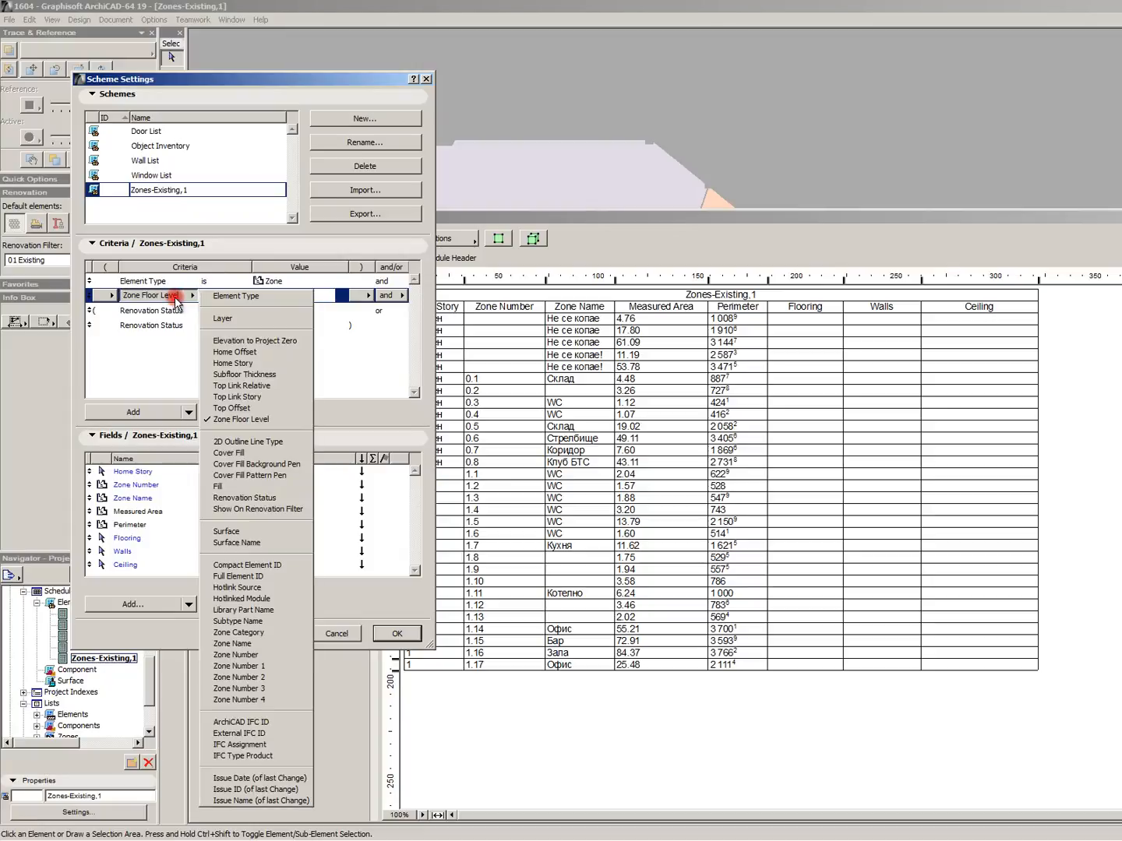
left_click(249, 363)
left_click(339, 296)
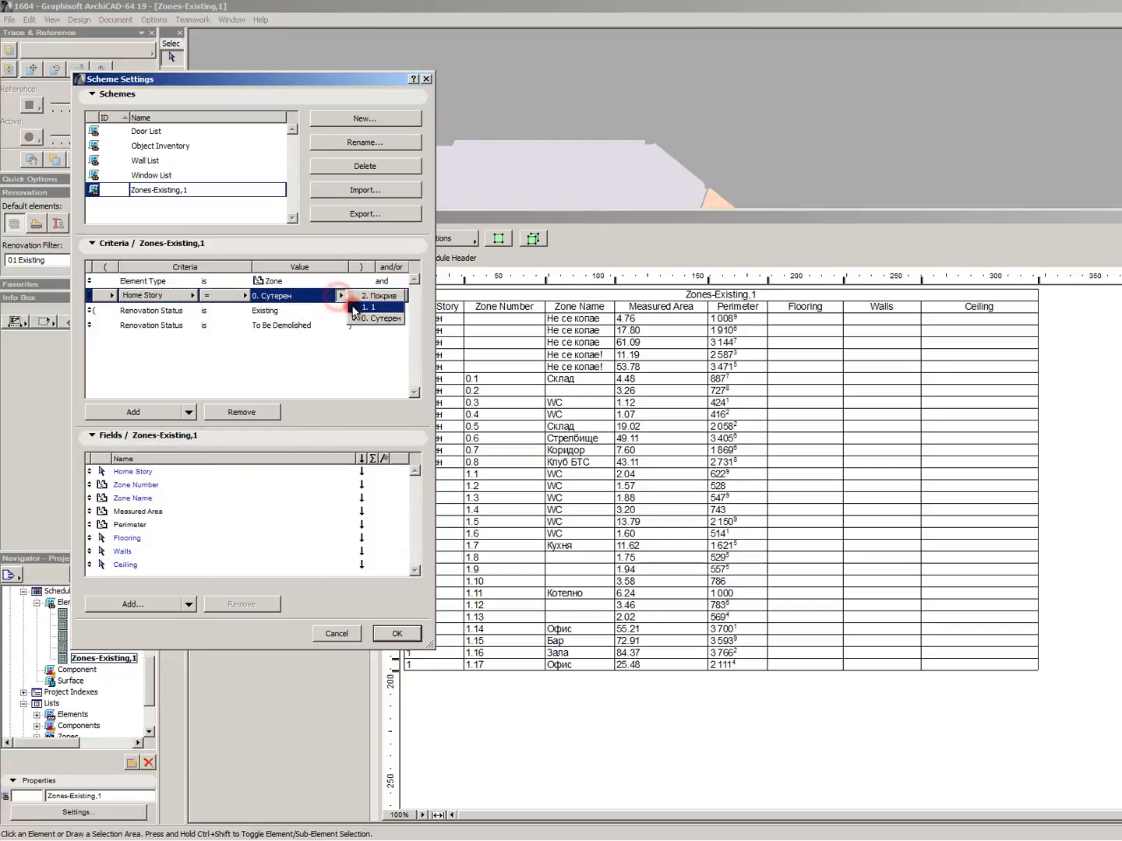
left_click(355, 310)
left_click(303, 353)
left_click(396, 634)
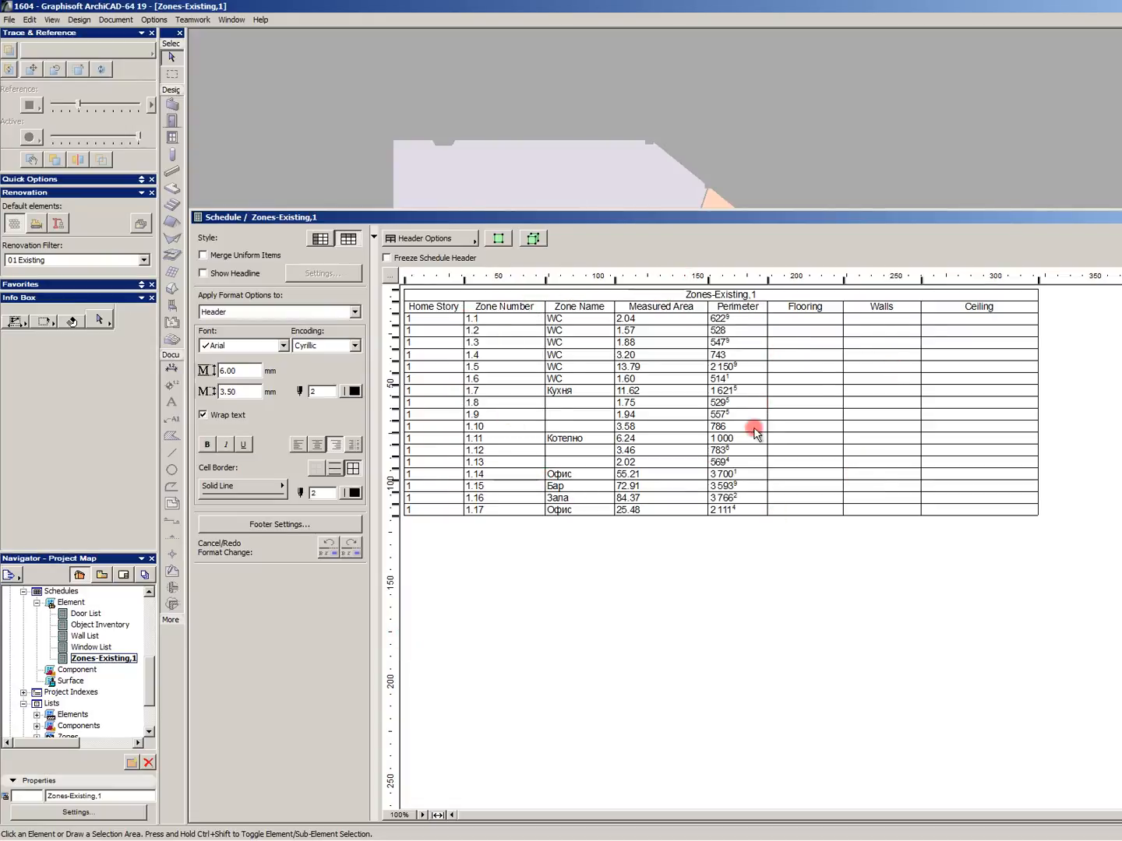
Hide the layer of the Зала zone on the story 1 floor plan and check the Zones-Existing,1 schedule again.
left_click(507, 117)
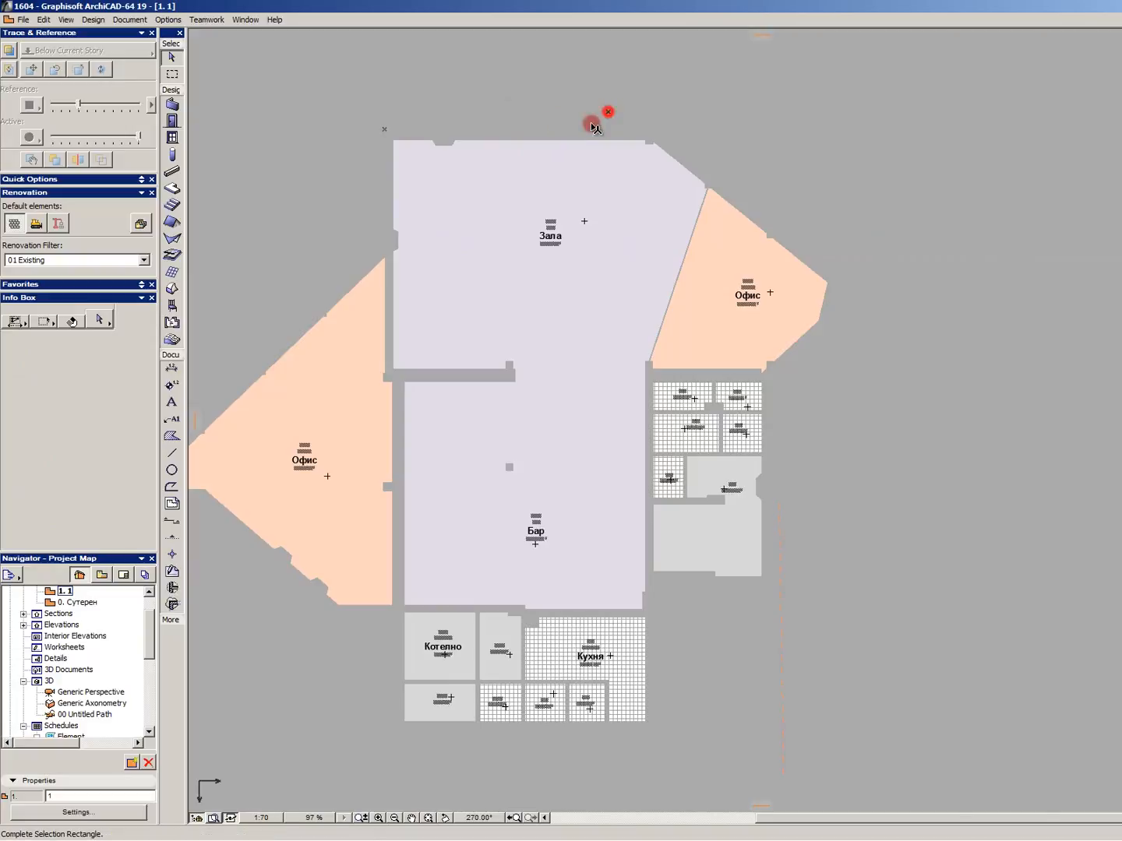
left_click(569, 150, "shift")
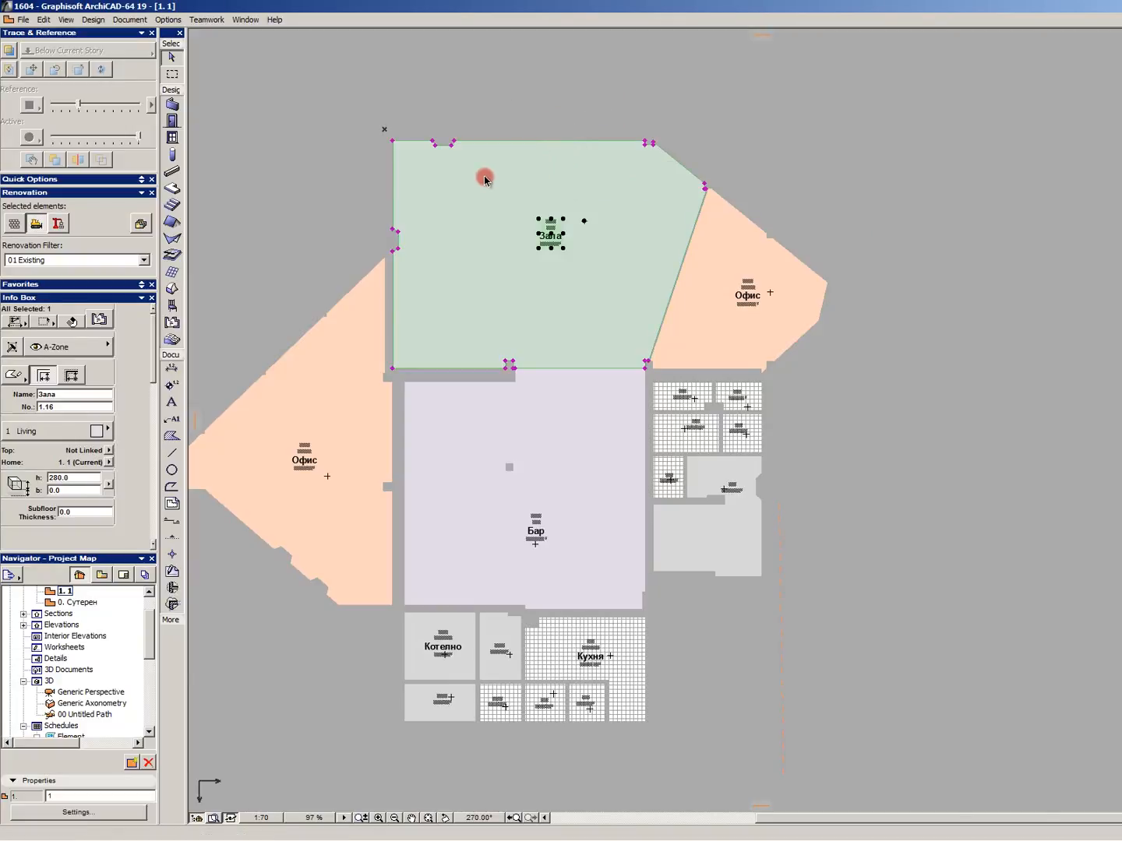
key("ctrl+h")
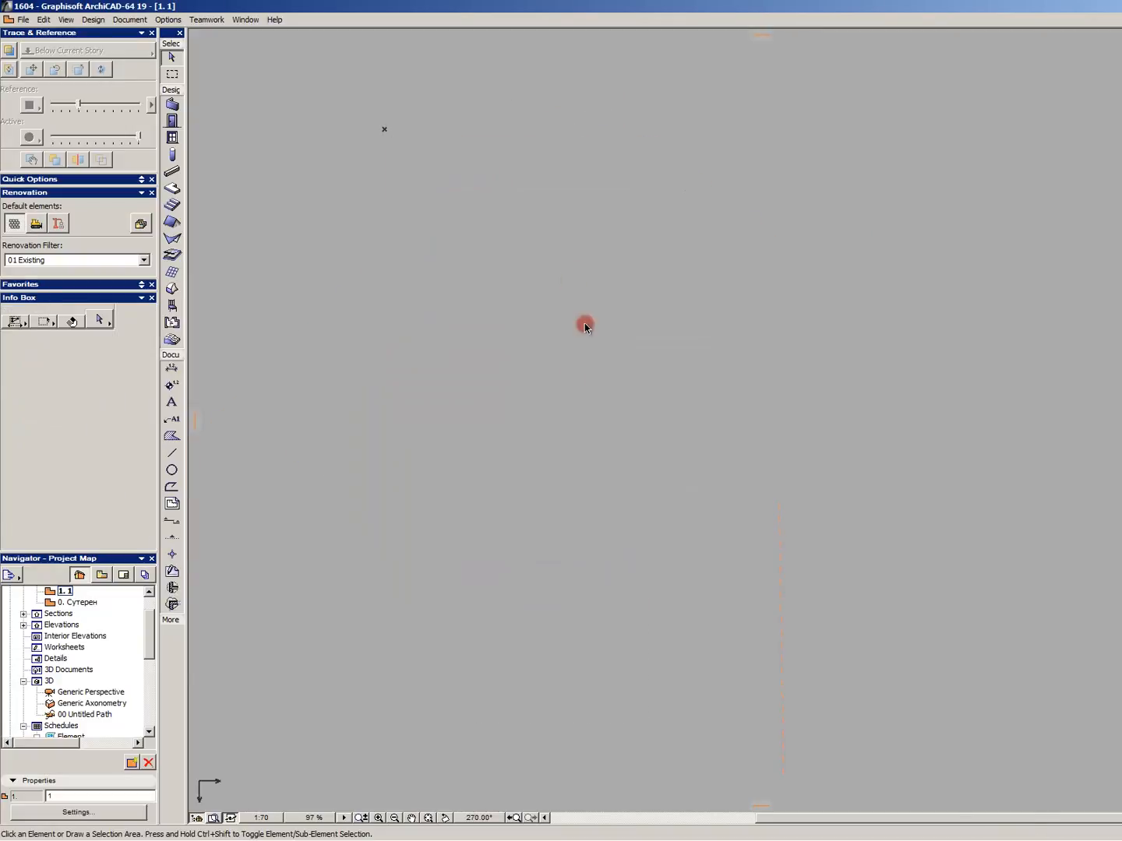
left_click(92, 703)
scroll(81, 711, "down", 3)
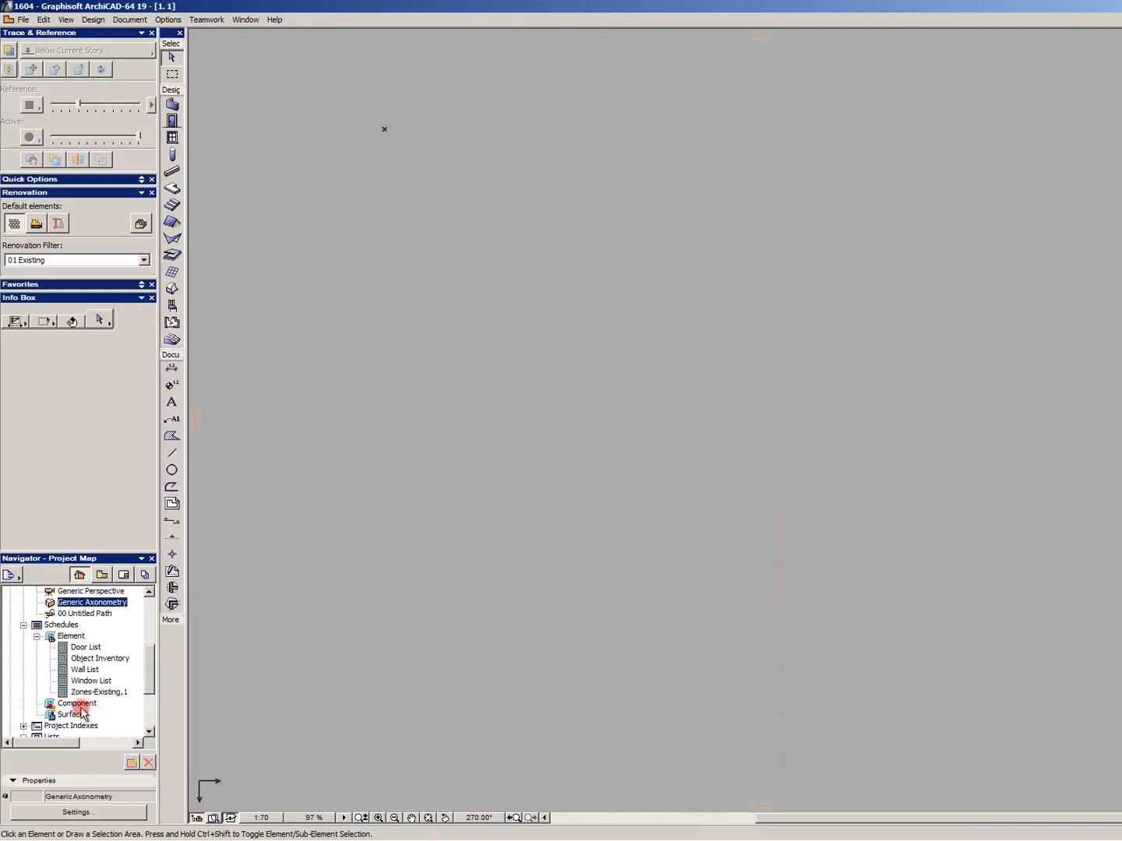
double_click(89, 693)
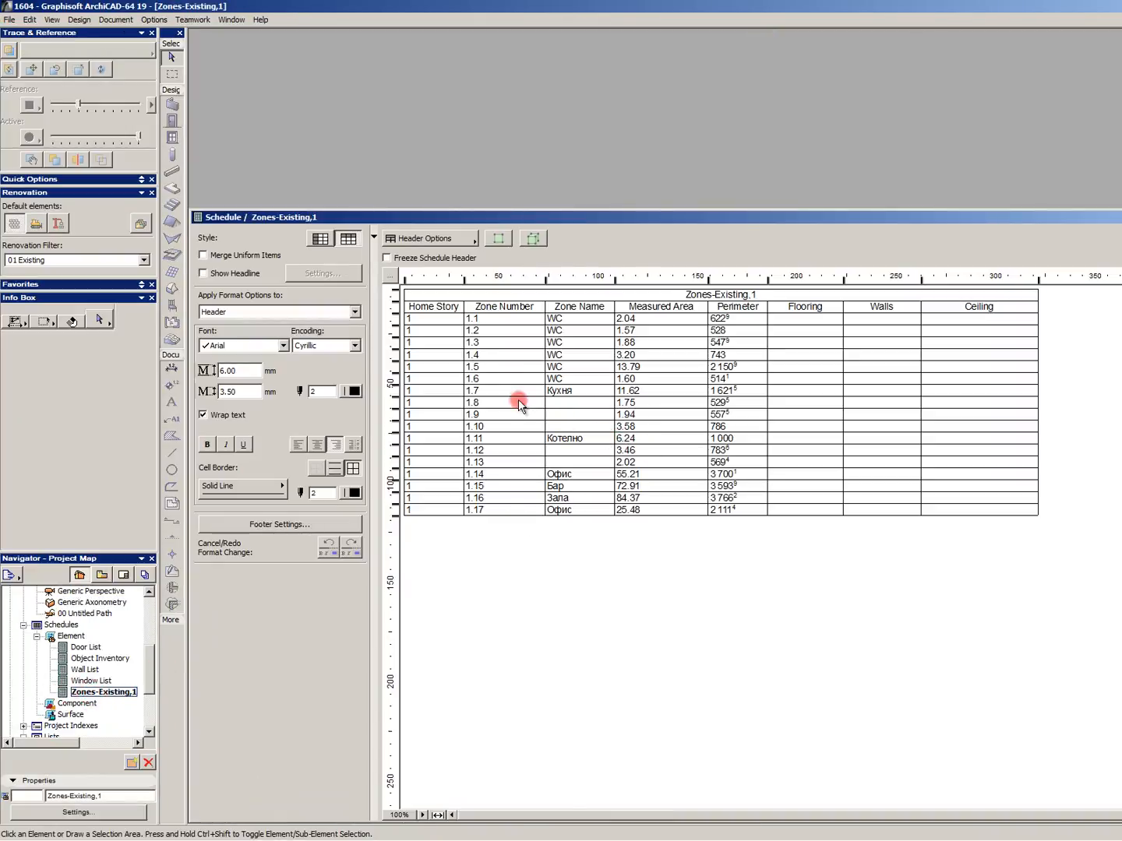
Return to the story 1 floor plan and show its hidden layers again.
left_click(577, 143)
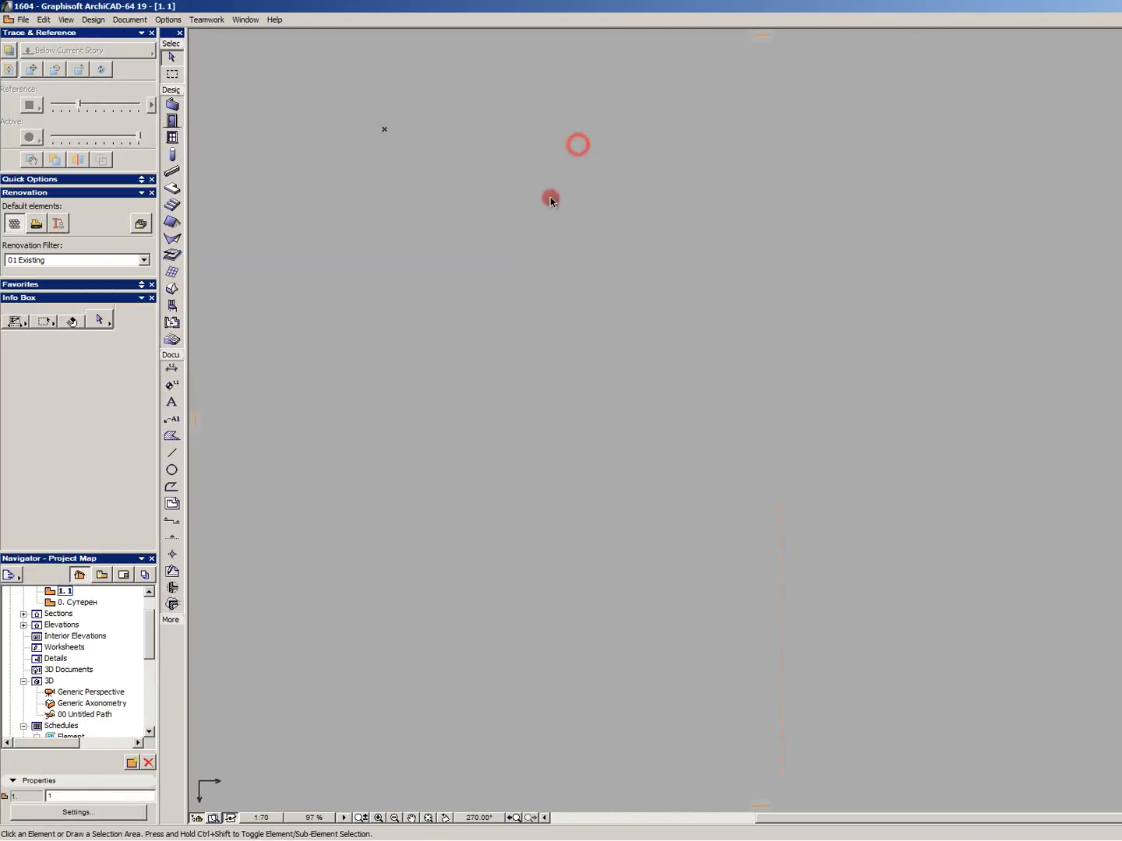
left_click(474, 277)
left_click(476, 309)
scroll(520, 265, "up", 5)
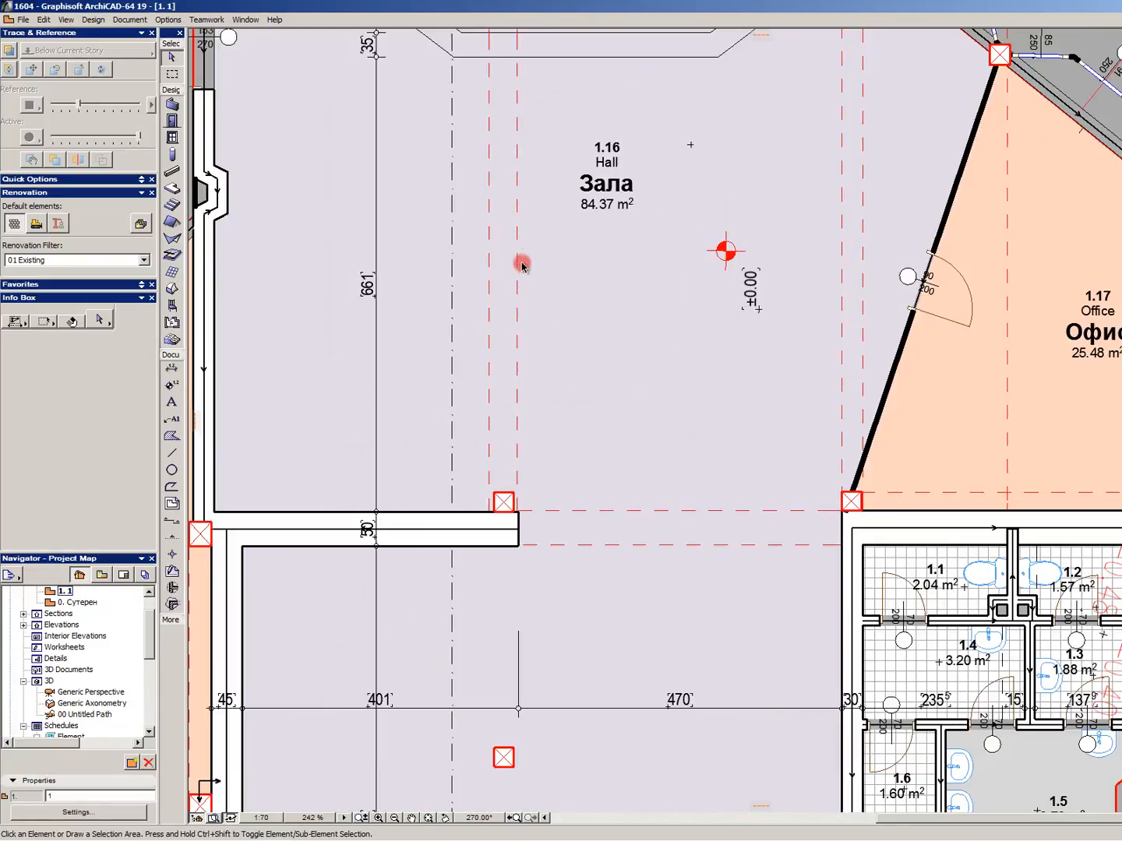
Set the renovation filter to 00 Planned and reopen the Zones-Existing,1 schedule.
left_click(88, 268)
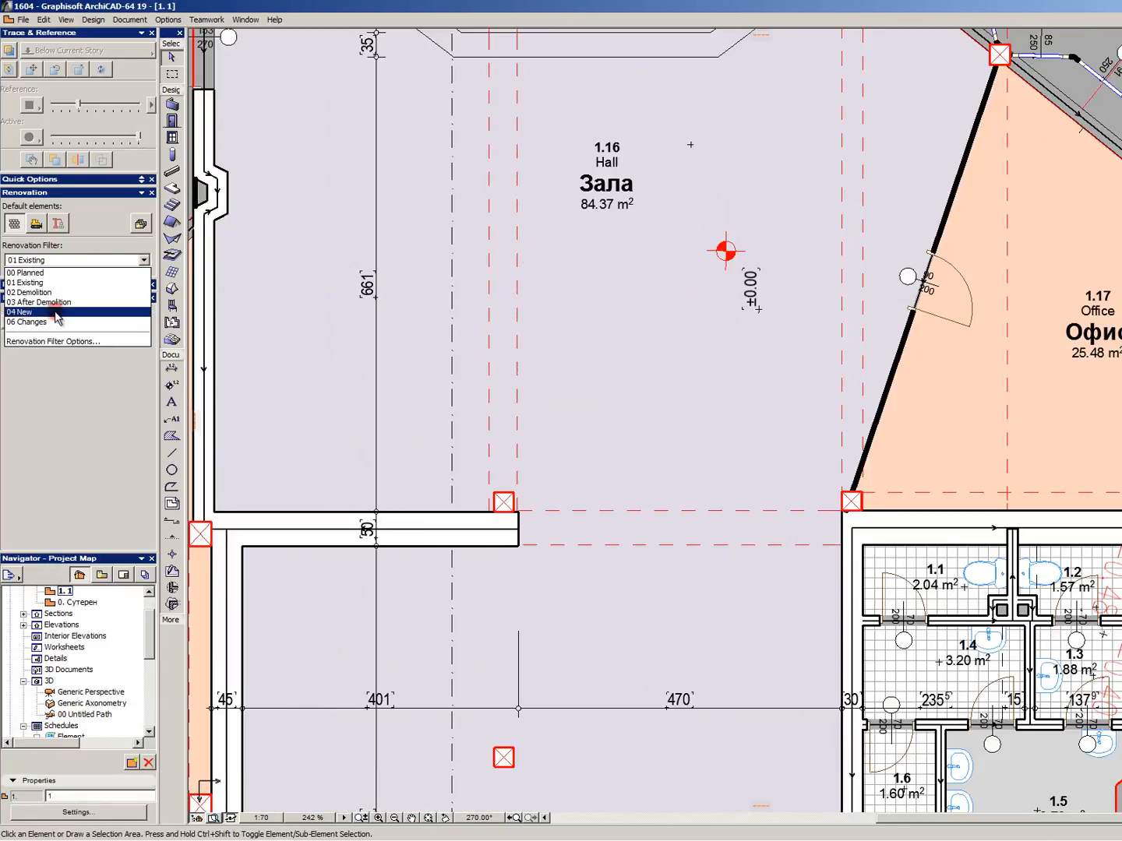
left_click(66, 279)
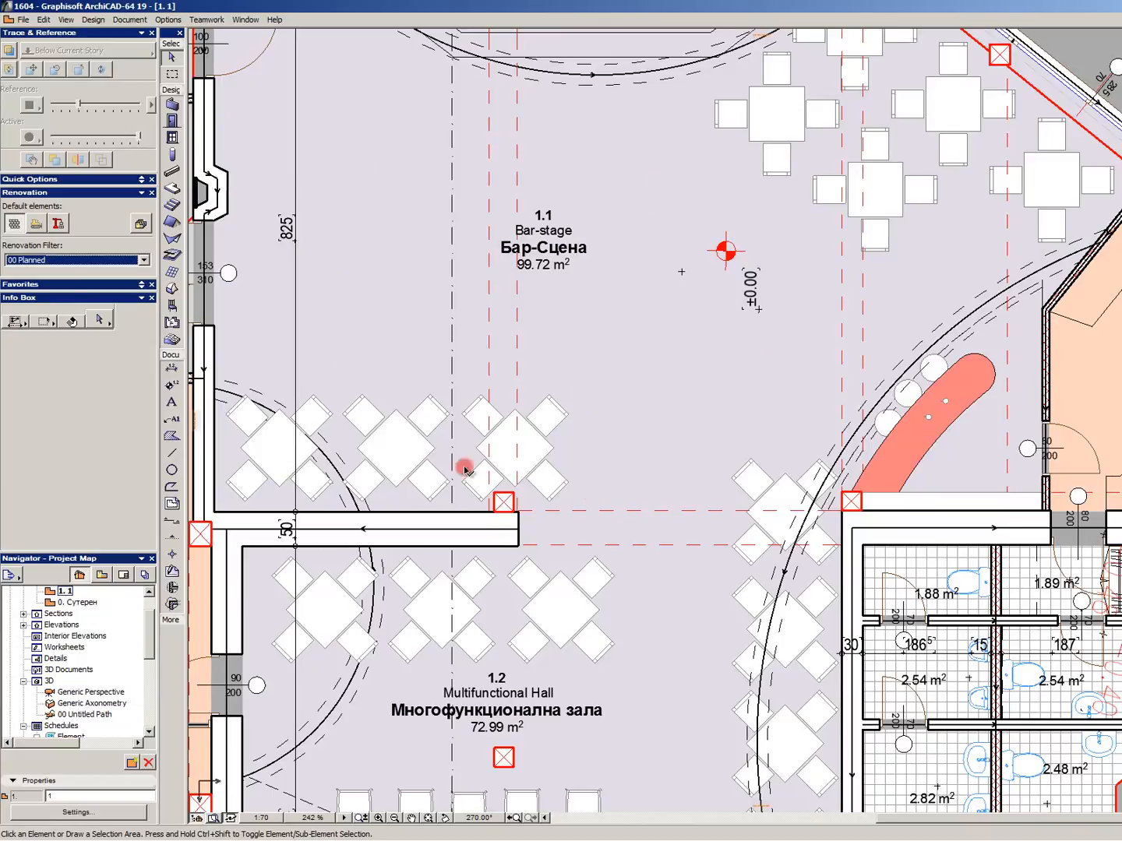
left_click(88, 717)
scroll(85, 712, "down", 3)
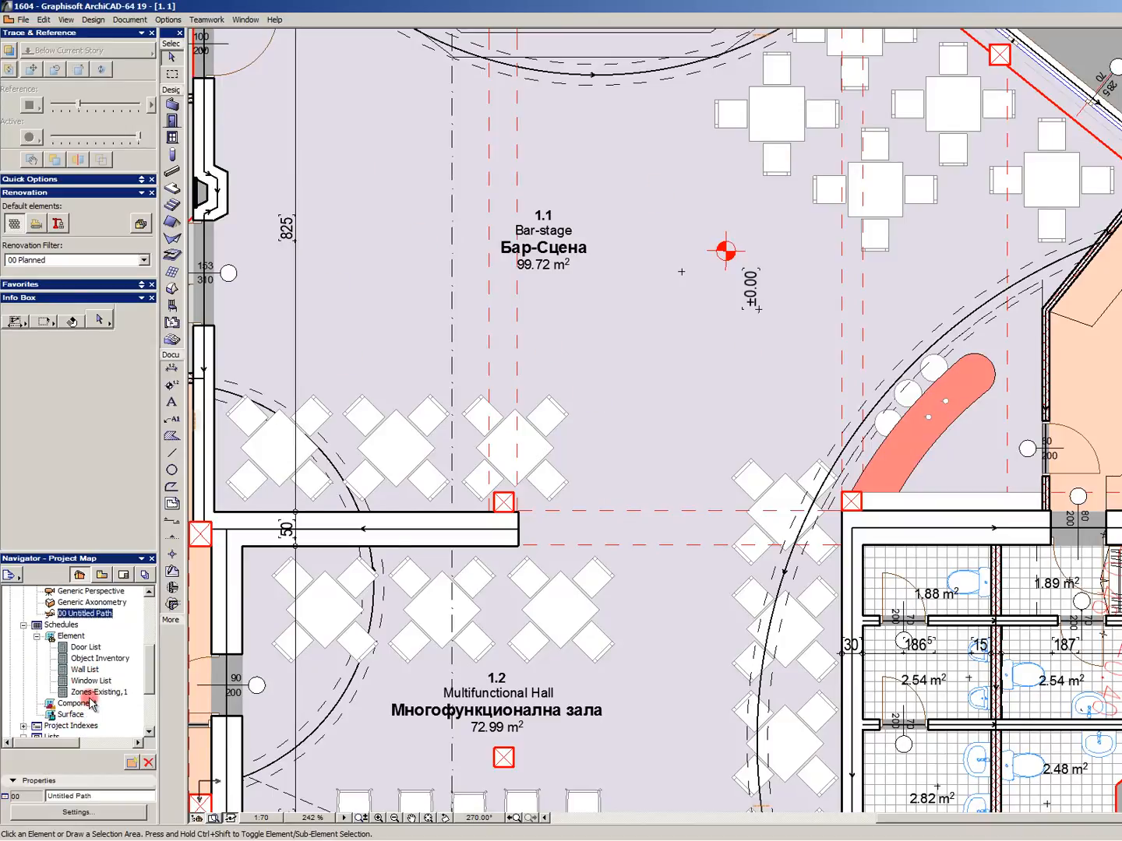
double_click(95, 692)
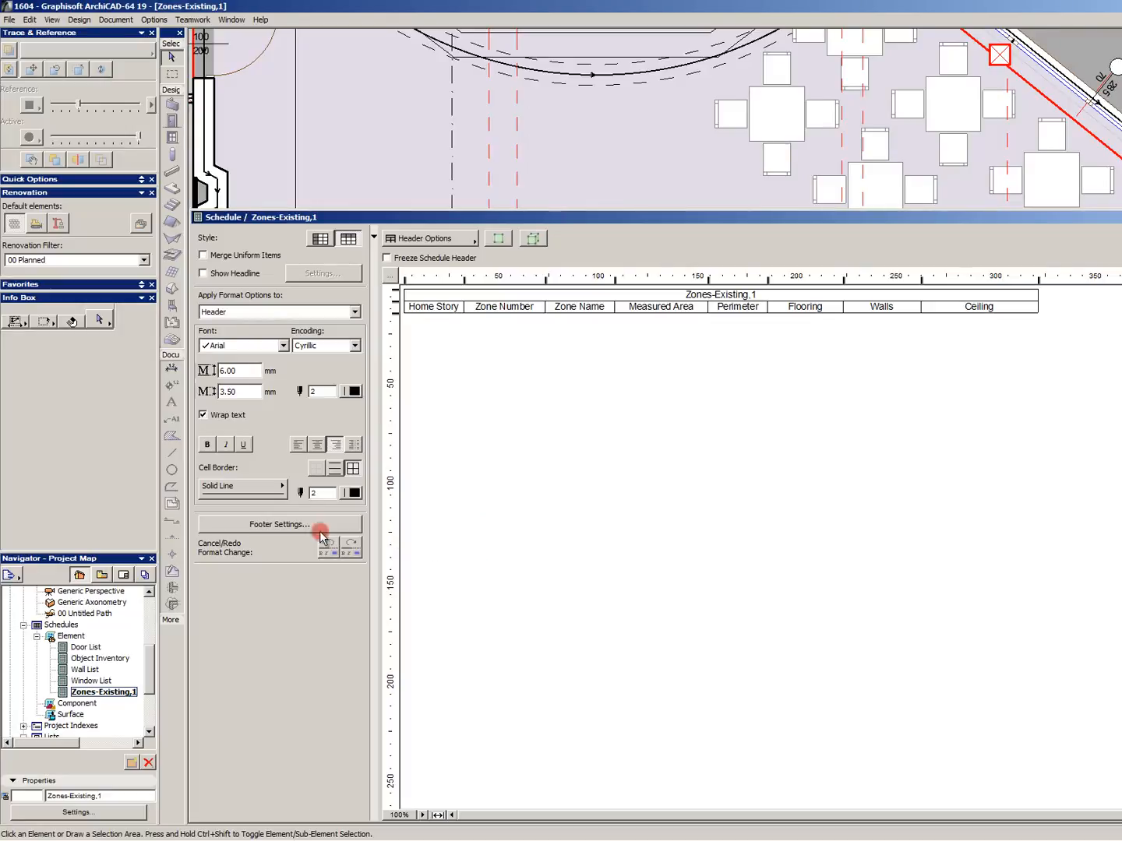
Review the criteria of the Zones-Existing,1 scheme without changing them and return to the story 1 floor plan.
right_click(119, 690)
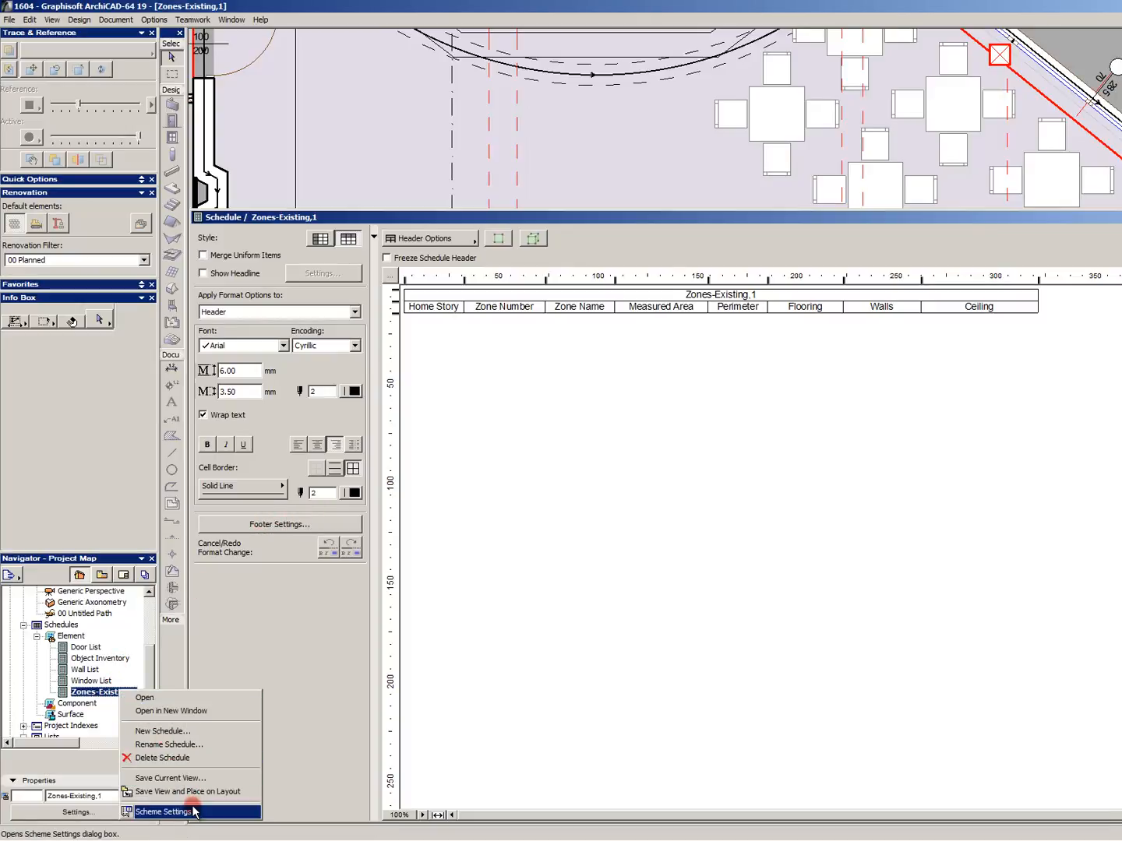
left_click(193, 810)
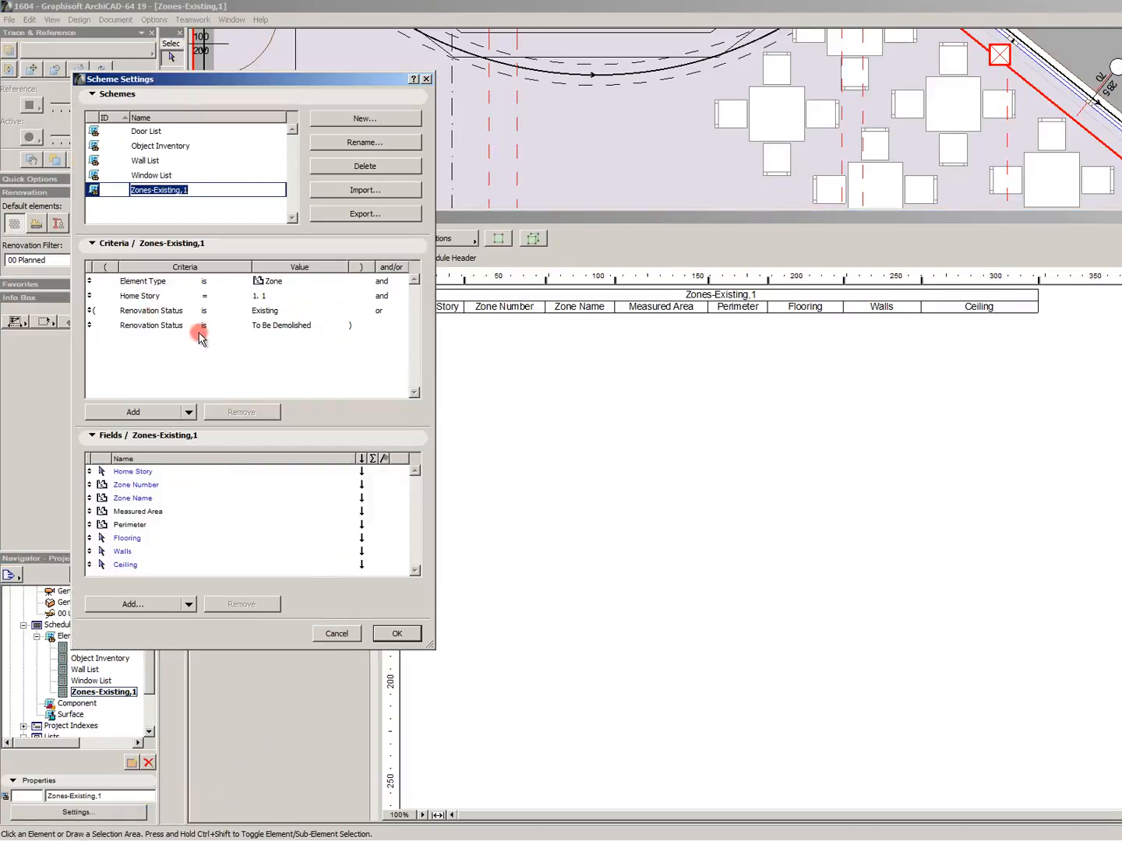
left_click(336, 634)
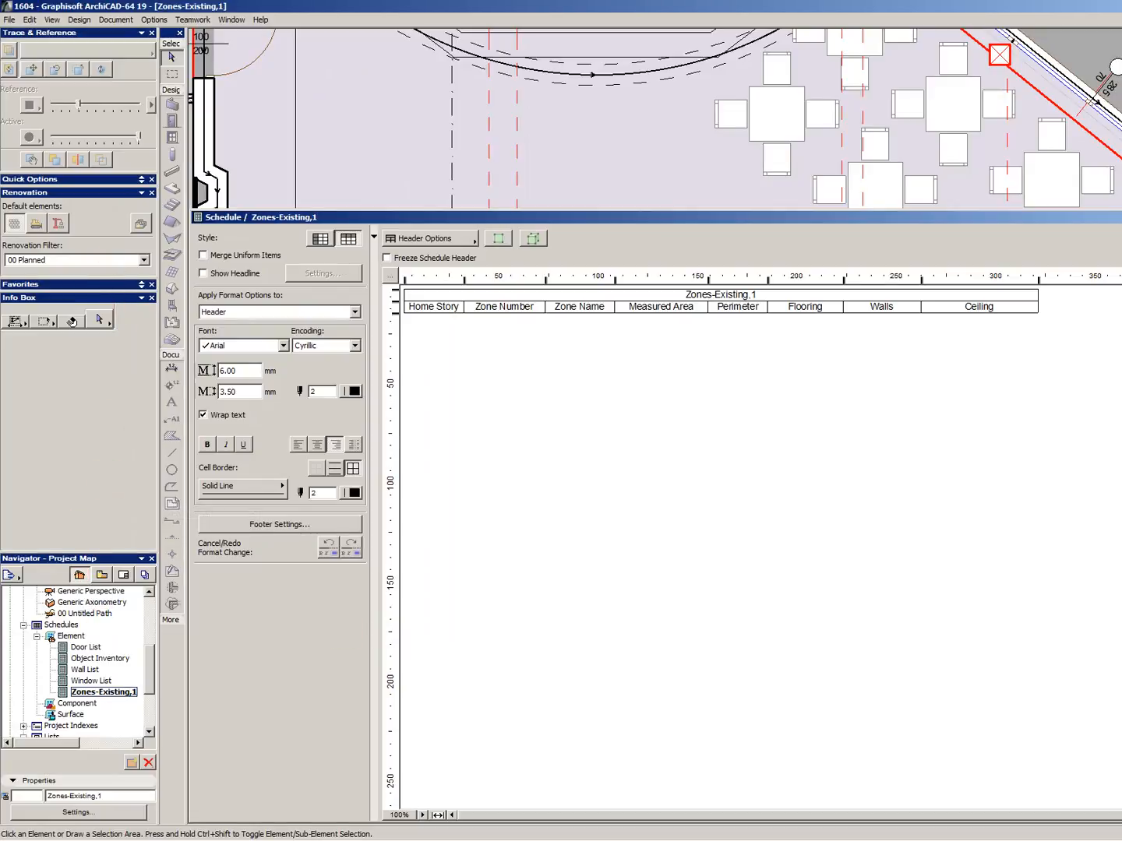
key("F2")
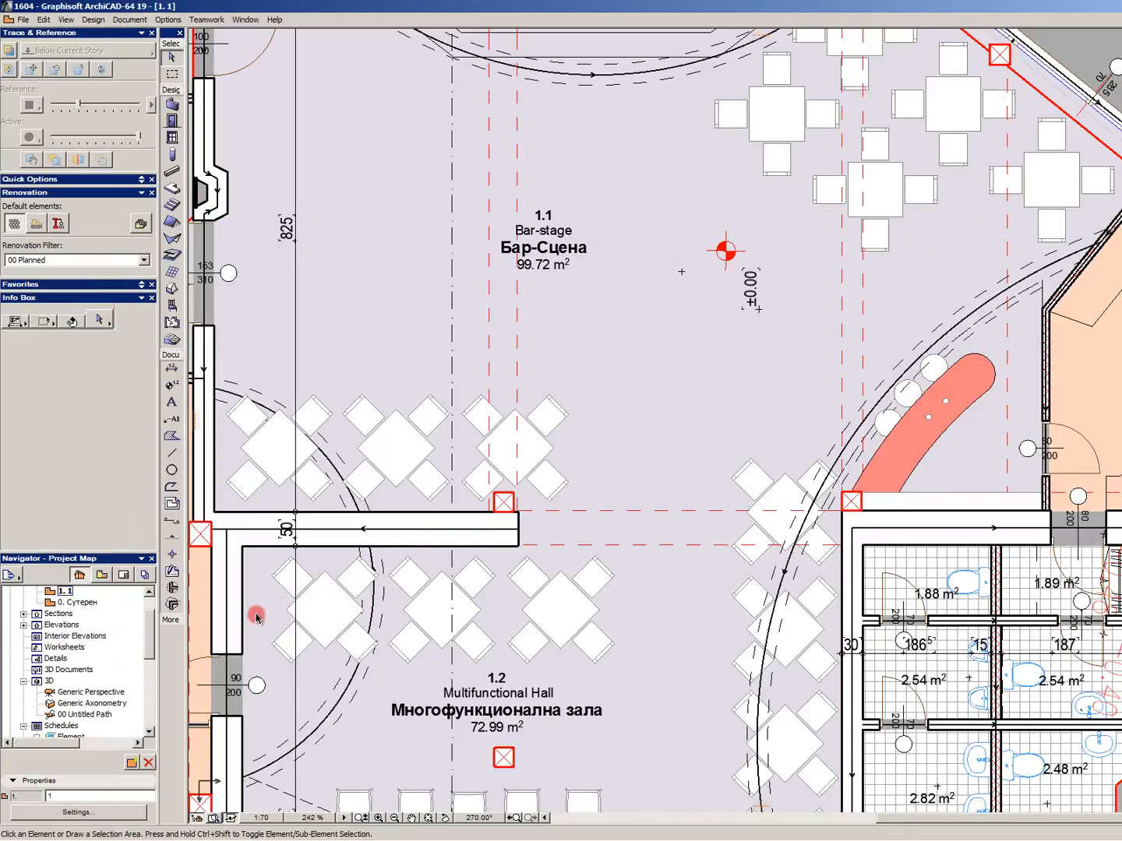
Open the scheme settings and duplicate the Zones-Existing,1 scheme under the name Zones-Existing,0.
scroll(92, 681, "down", 4)
left_click(81, 658)
right_click(80, 658)
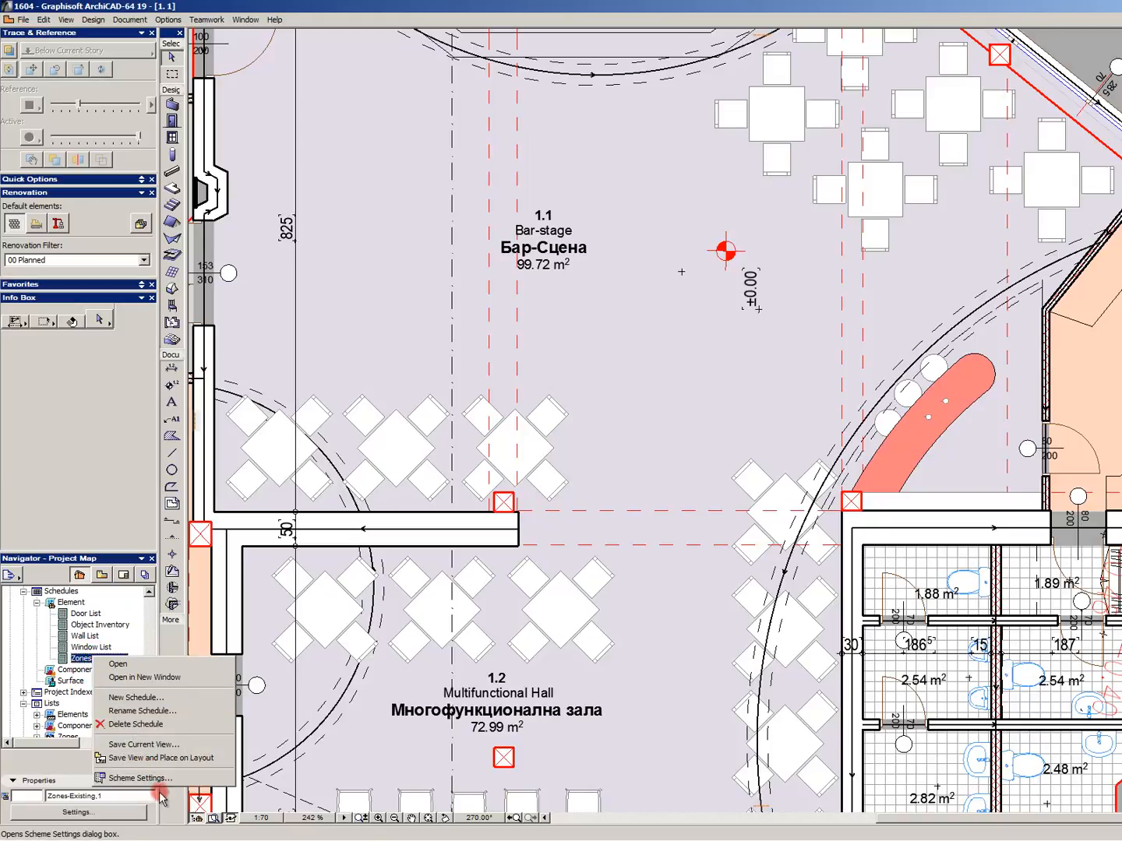
left_click(133, 777)
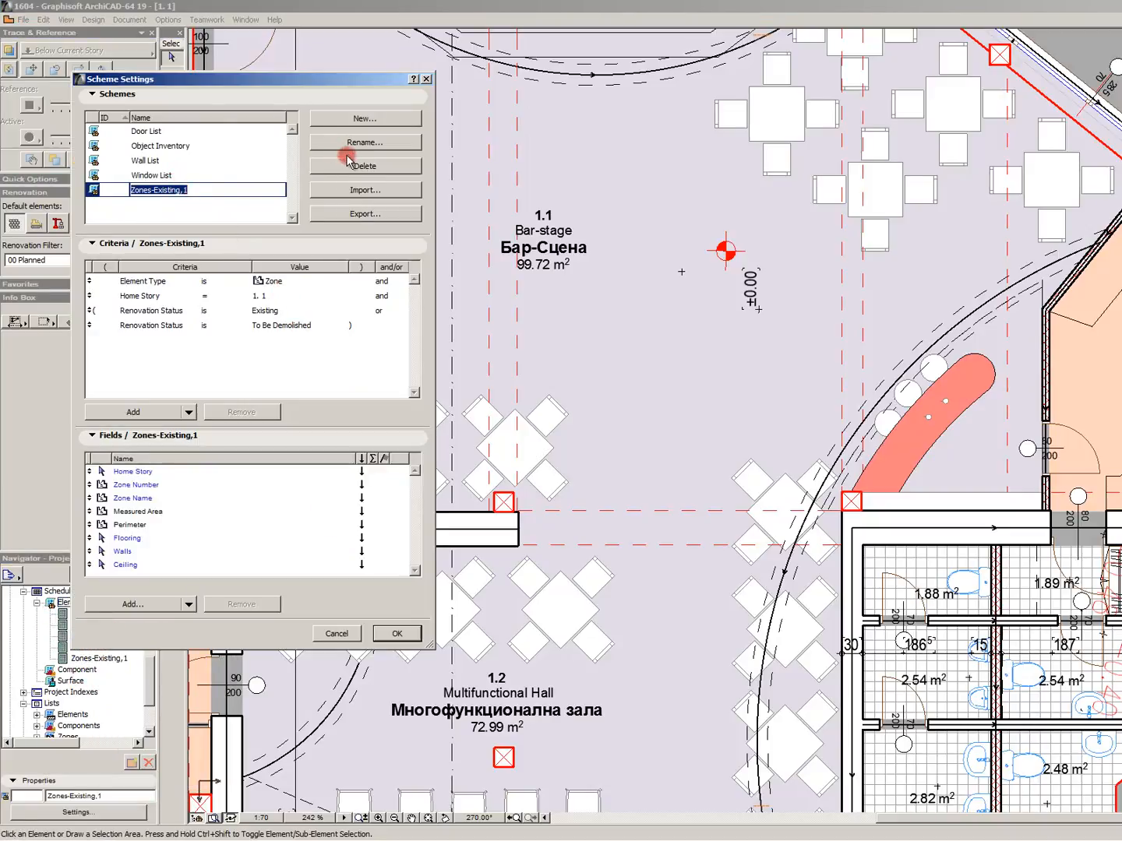
left_click(352, 117)
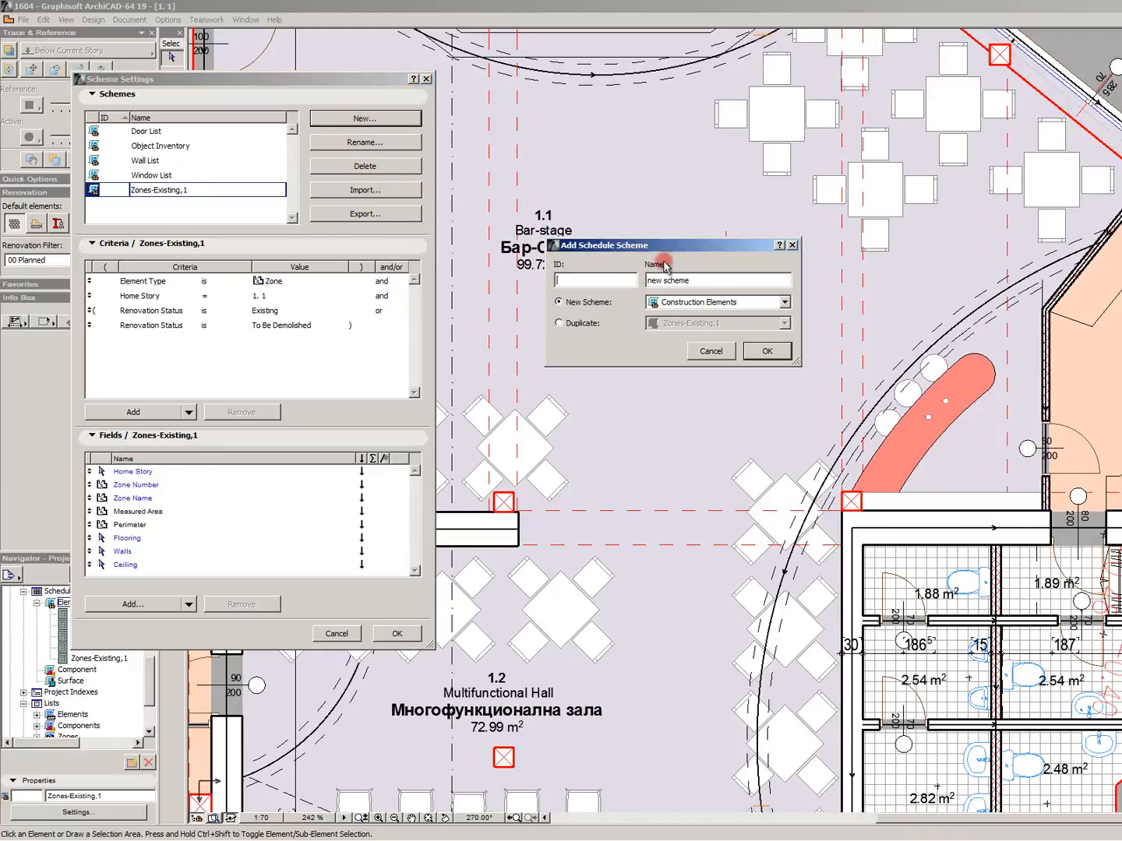
left_click(590, 325)
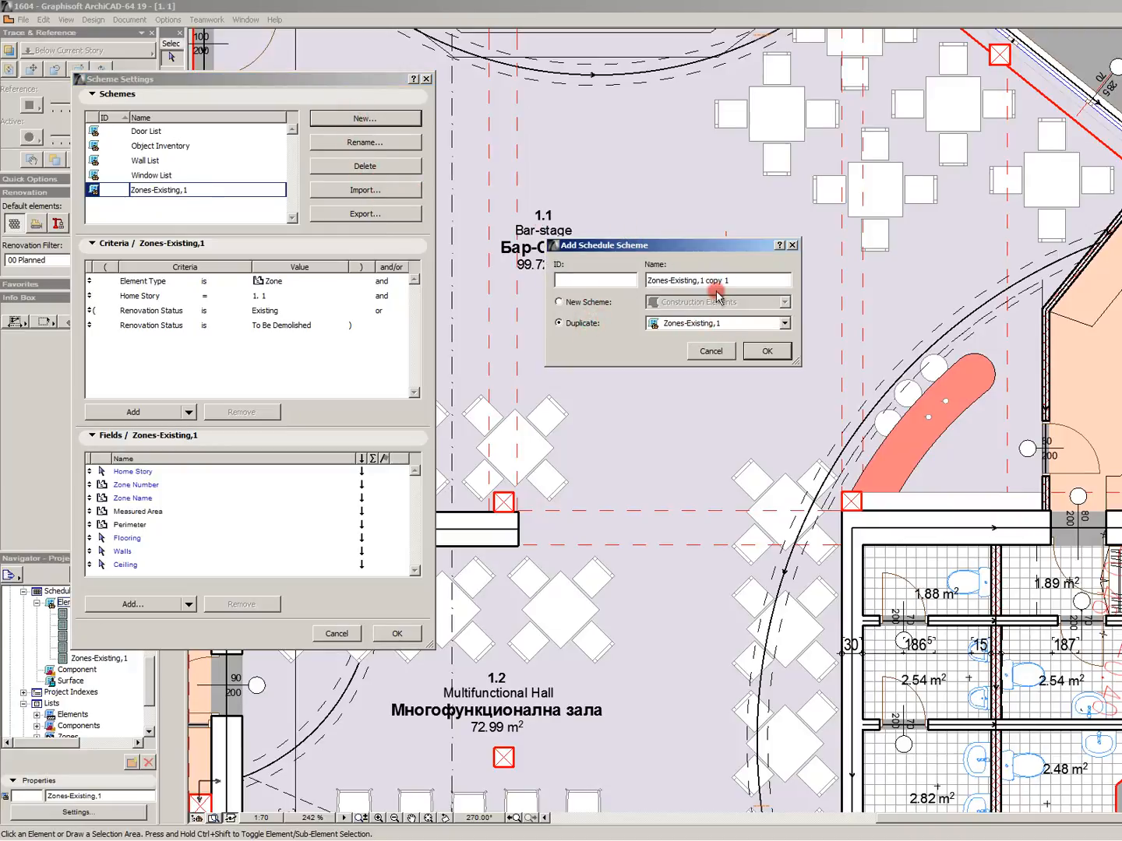
left_click_drag(729, 280, 699, 280)
left_click(770, 353)
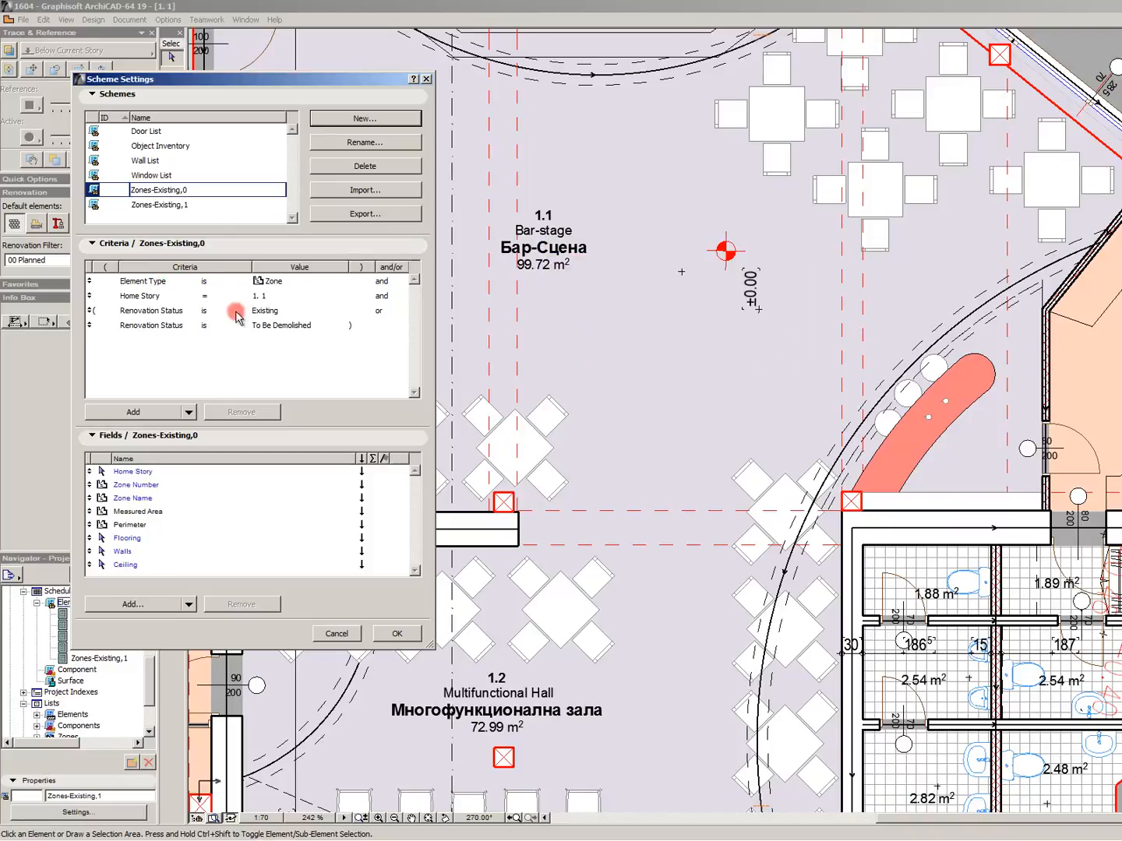
Set the Home Story criterion of the Zones-Existing,0 scheme to 0. Сутерен.
left_click(357, 295)
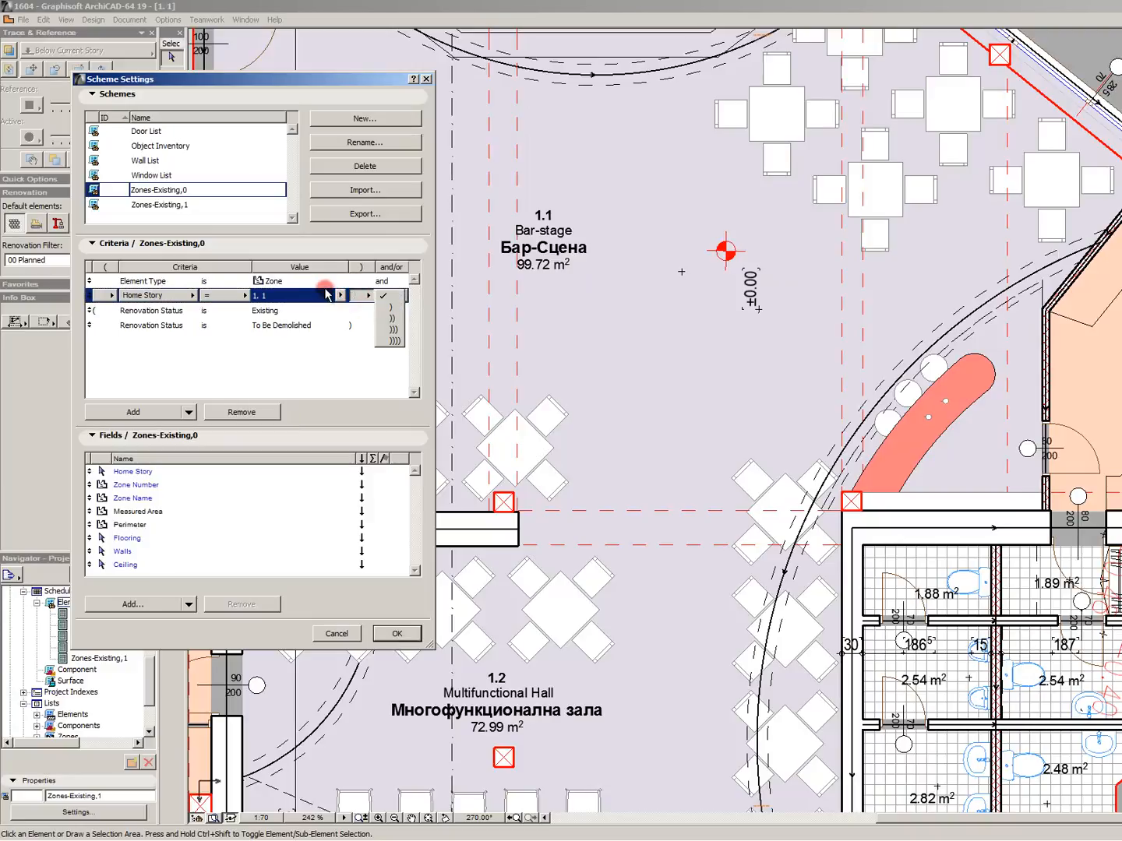
left_click(337, 295)
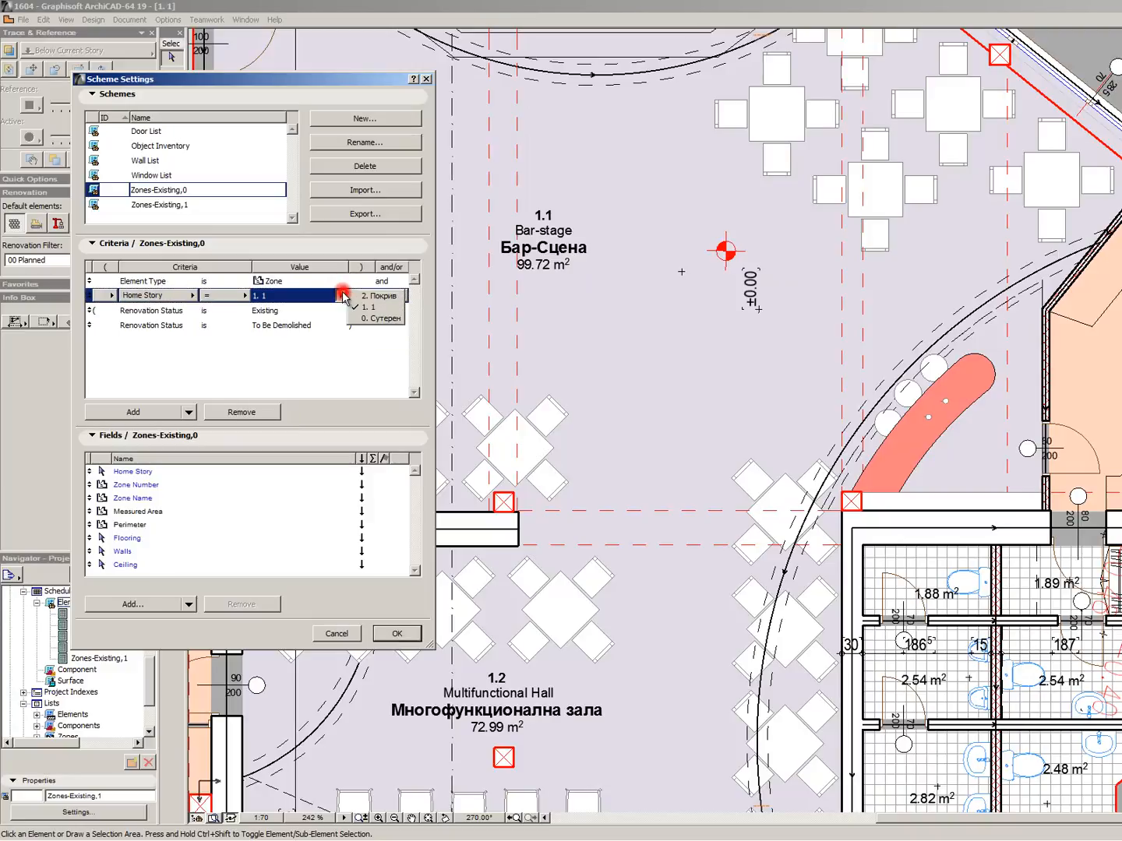
left_click(381, 318)
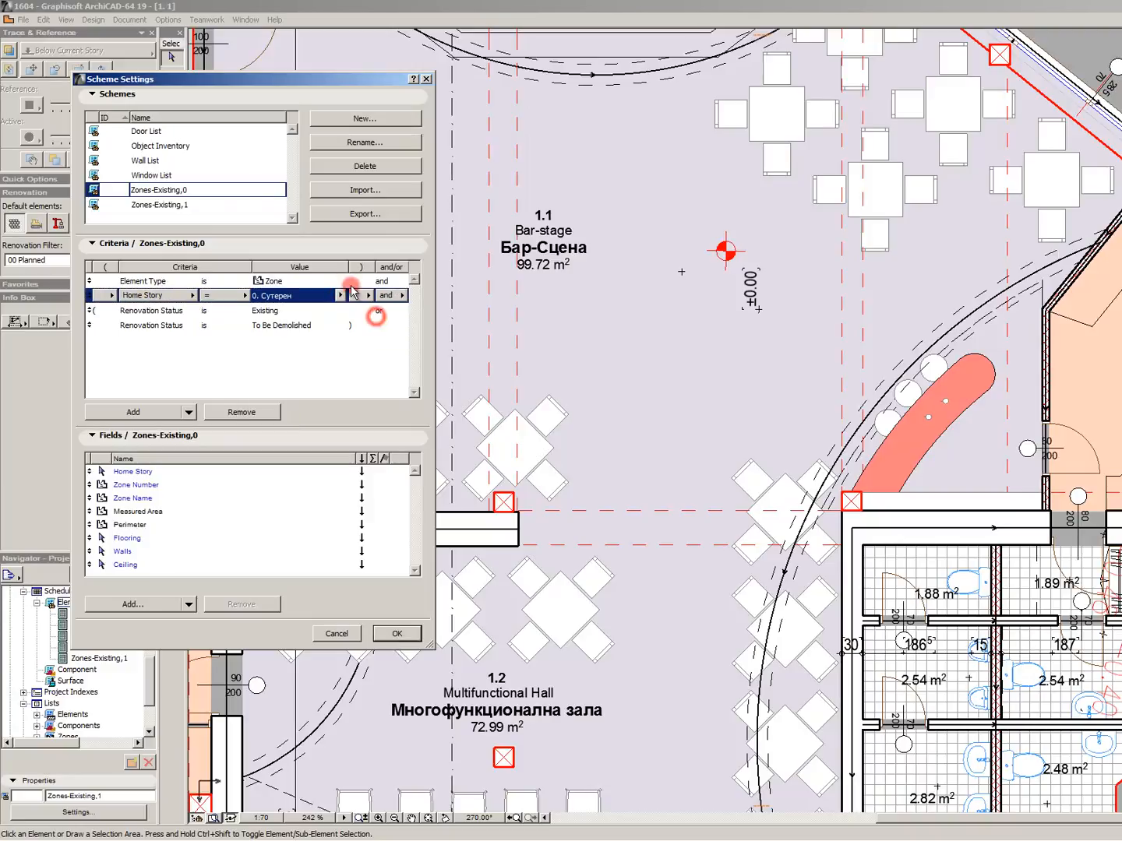
Duplicate the Zones-Existing,1 scheme under the name Zones-Planned,1.
left_click(375, 124)
left_click(712, 303)
left_click(723, 284)
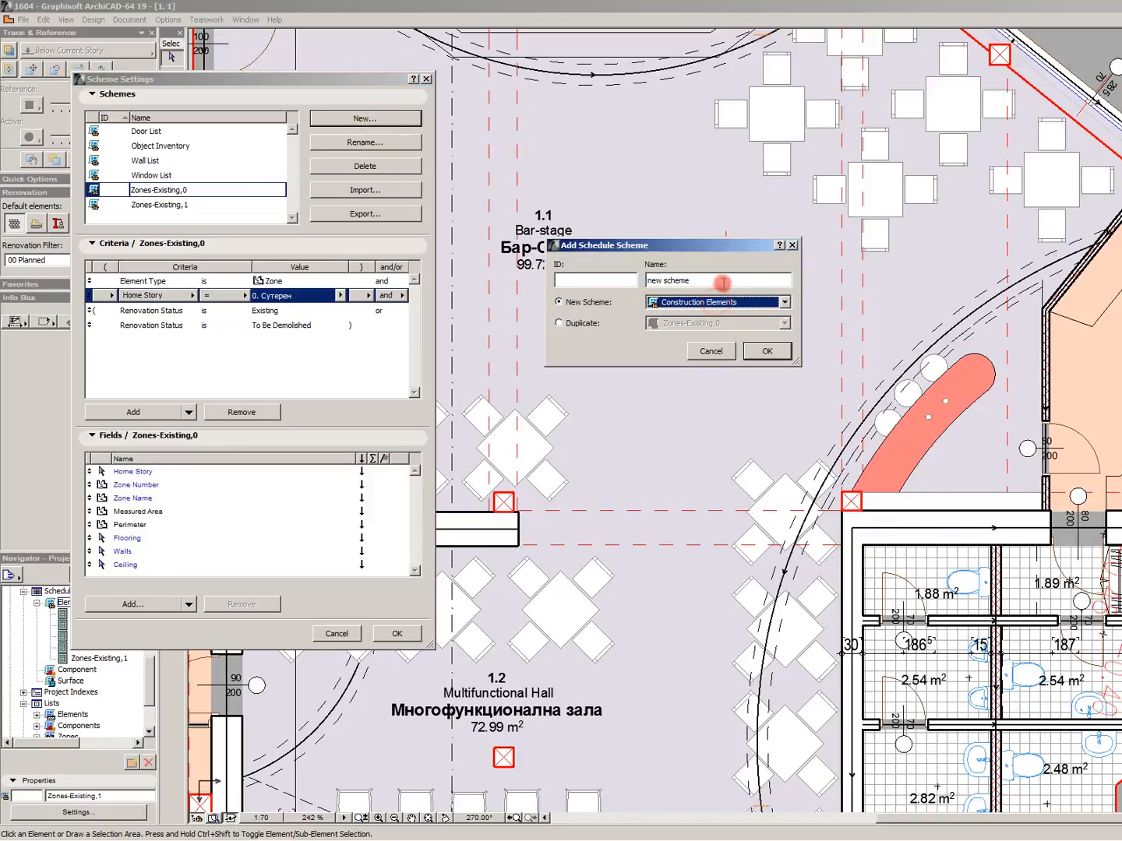
left_click(559, 323)
left_click(712, 322)
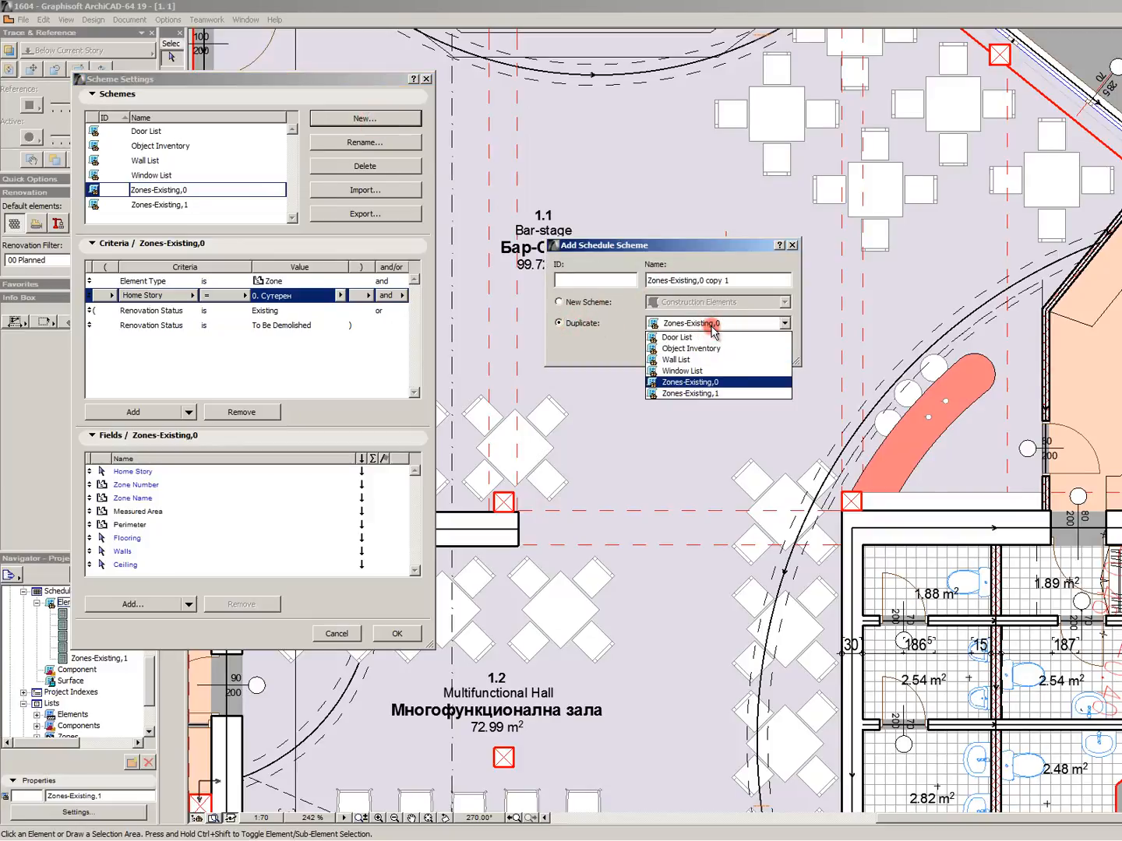
left_click(705, 394)
left_click(736, 278)
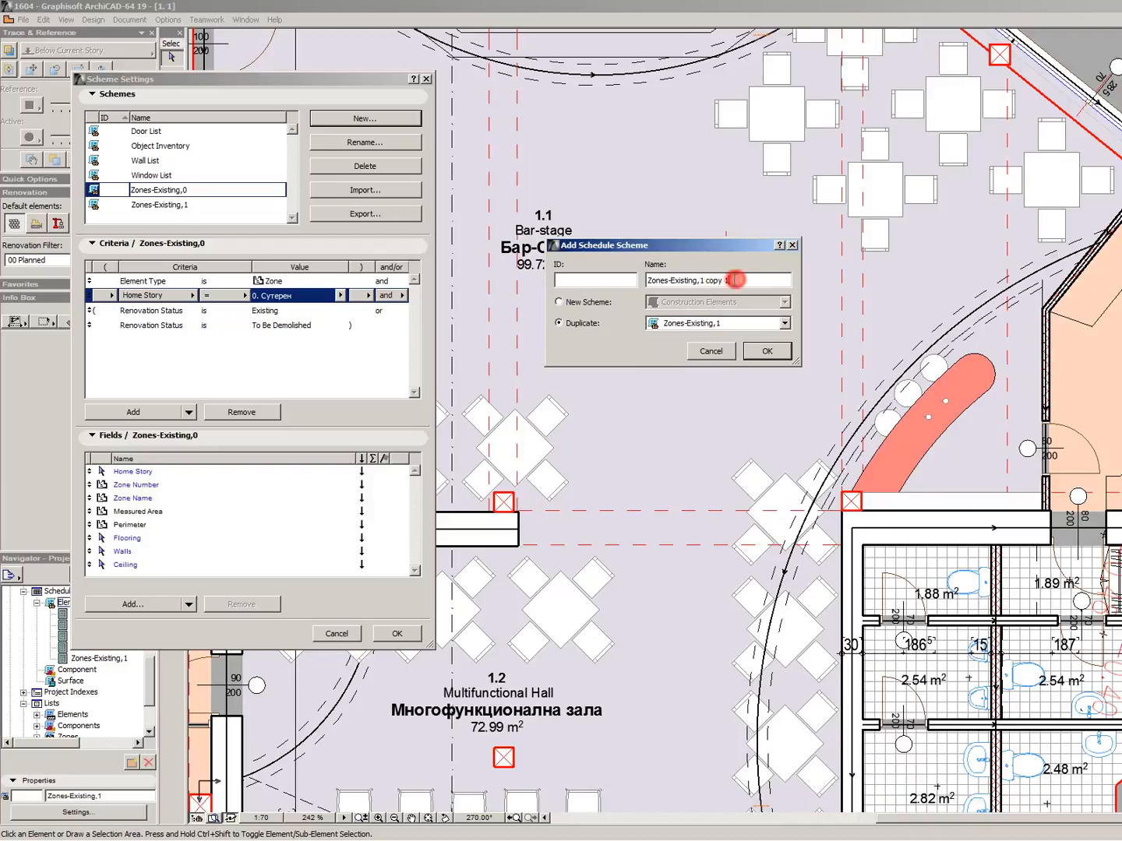
left_click_drag(736, 279, 674, 279)
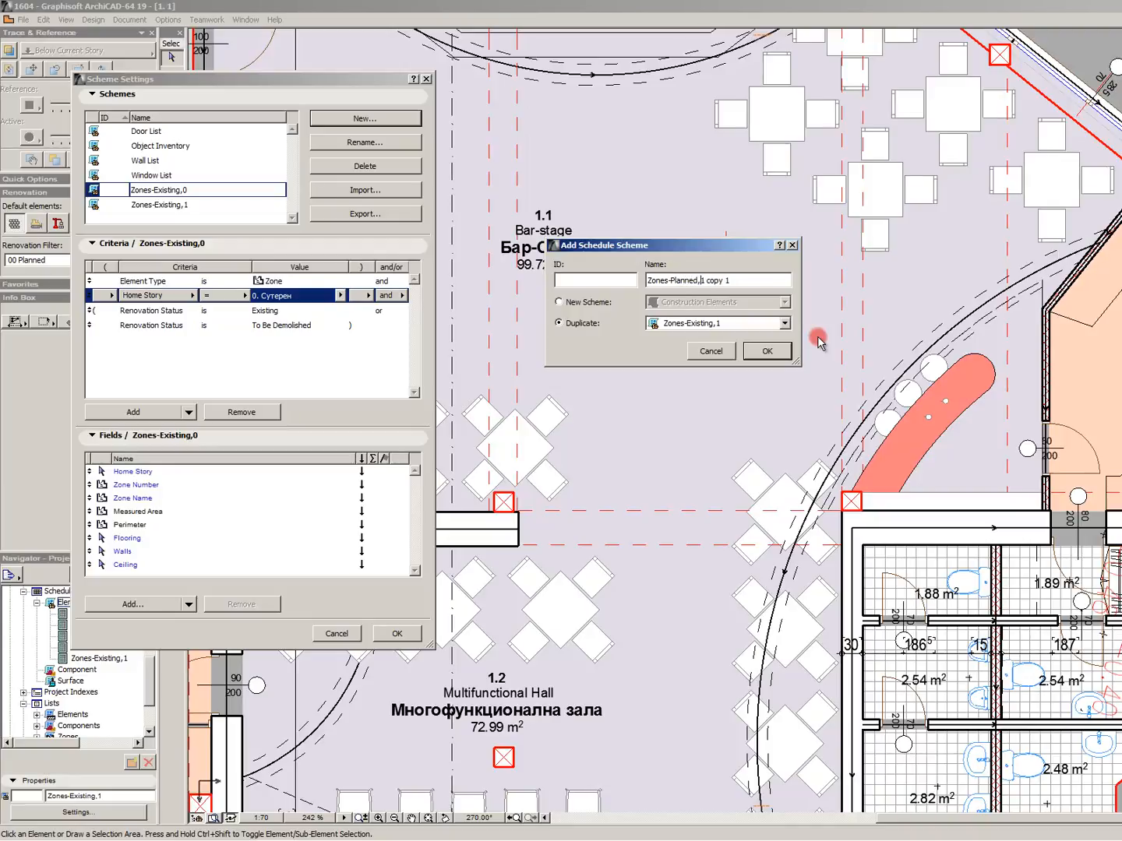
left_click_drag(754, 278, 705, 280)
key("BackSpace")
left_click(760, 353)
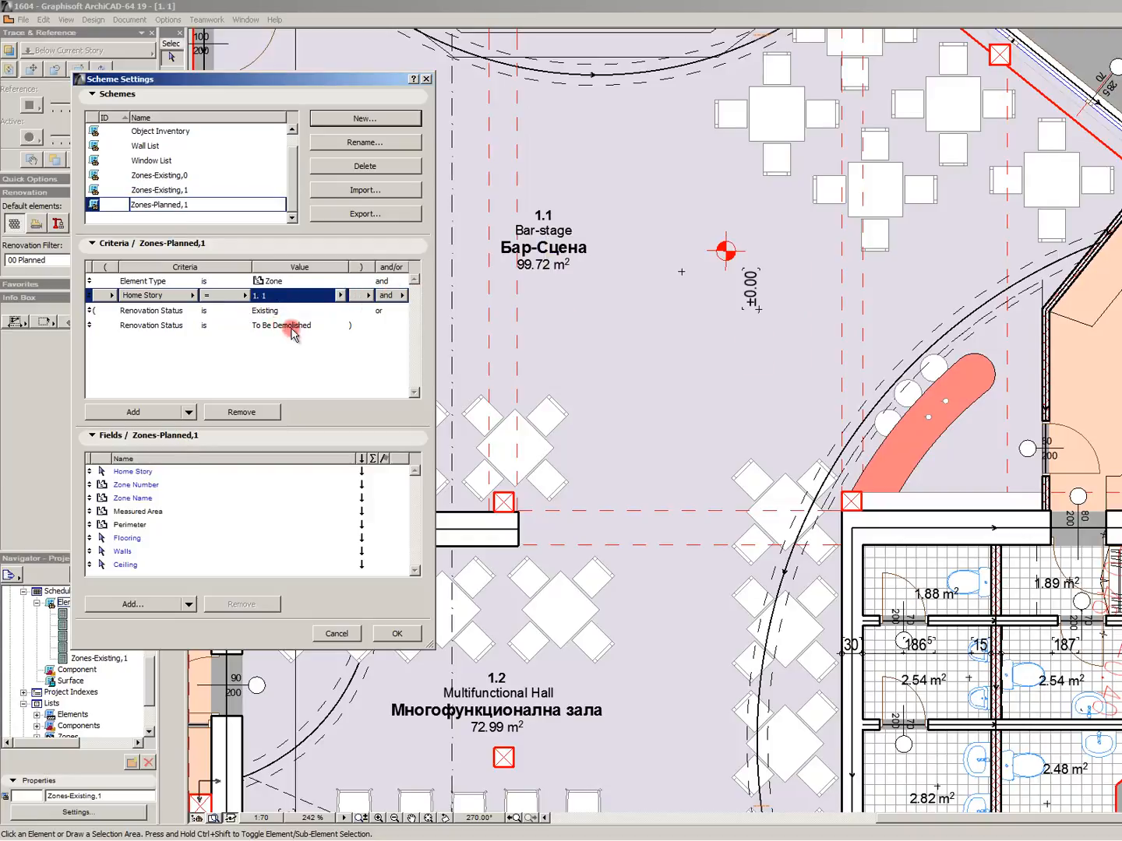
Set the second Renovation Status criterion of the Zones-Planned,1 scheme to New and apply the scheme settings.
left_click(292, 327)
left_click(337, 326)
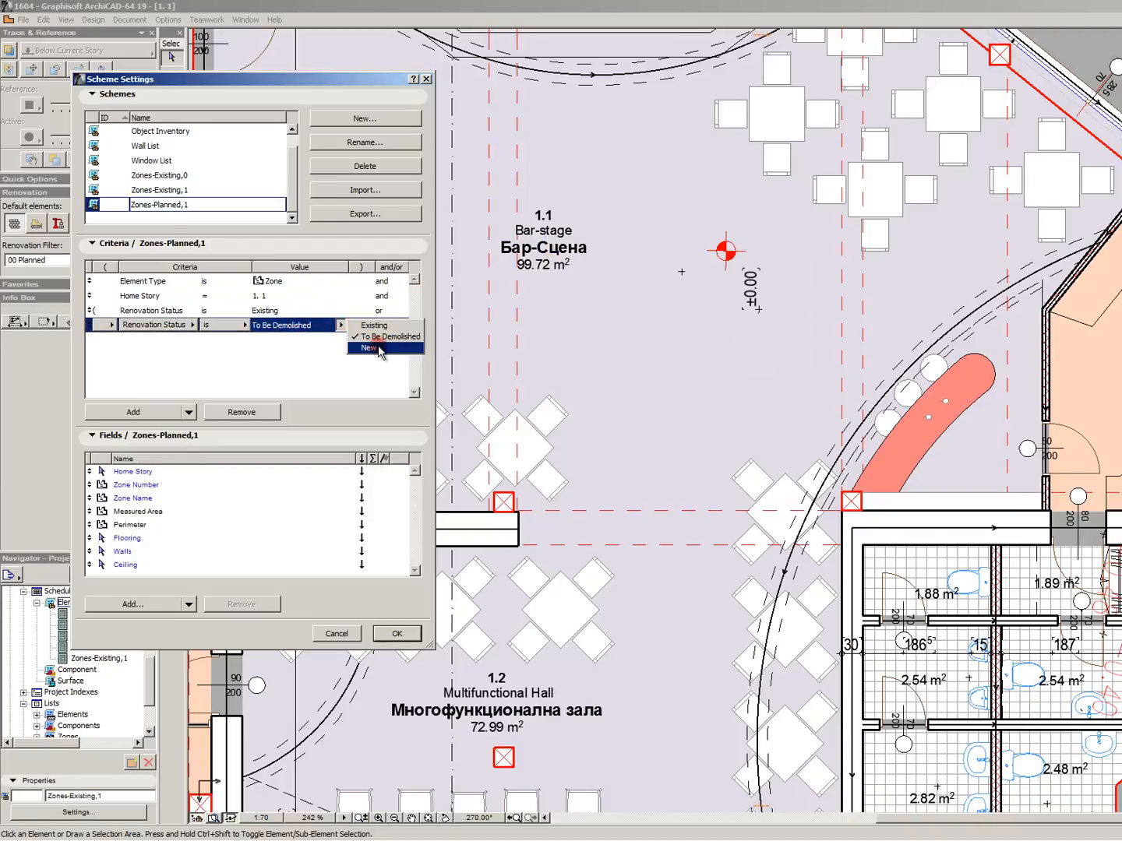
left_click(340, 347)
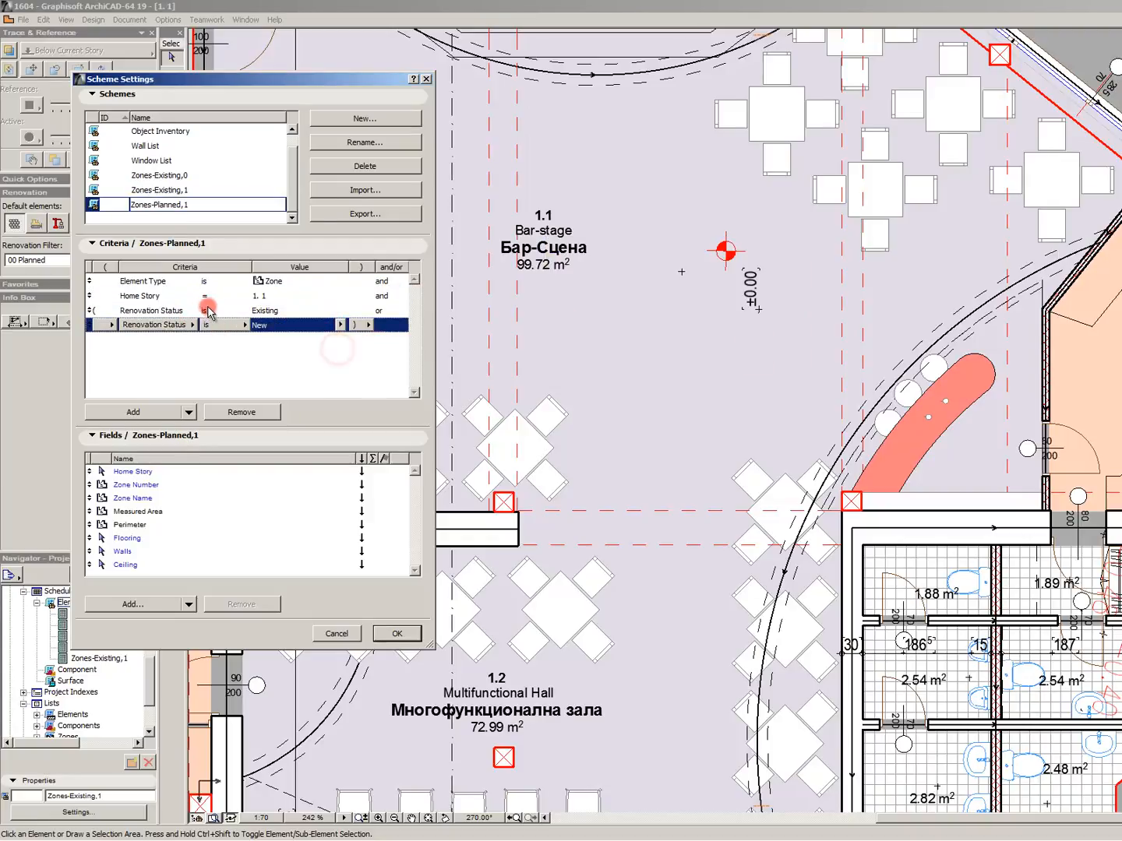
left_click(340, 326)
left_click(330, 354)
left_click(396, 633)
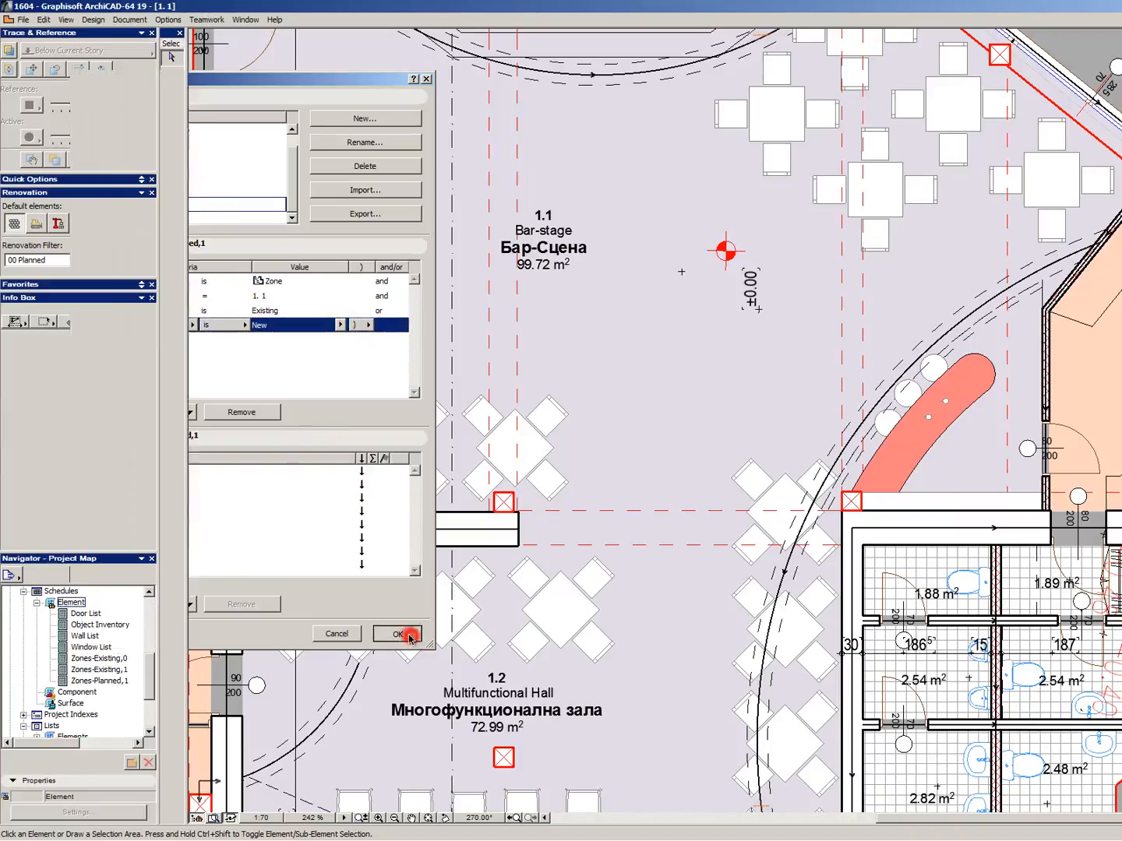
Review the Zones-Planned,1, Zones-Existing,0 and Zones-Existing,1 schedules one after another.
double_click(108, 683)
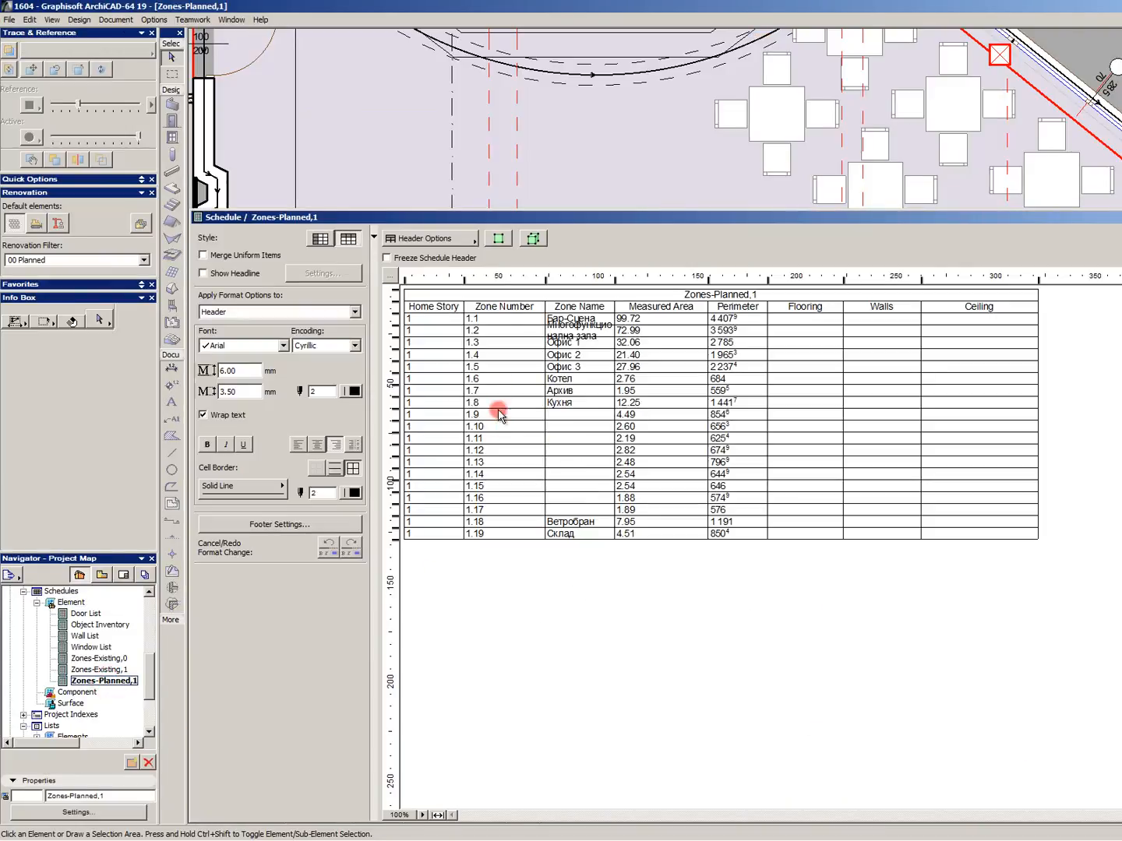
double_click(101, 659)
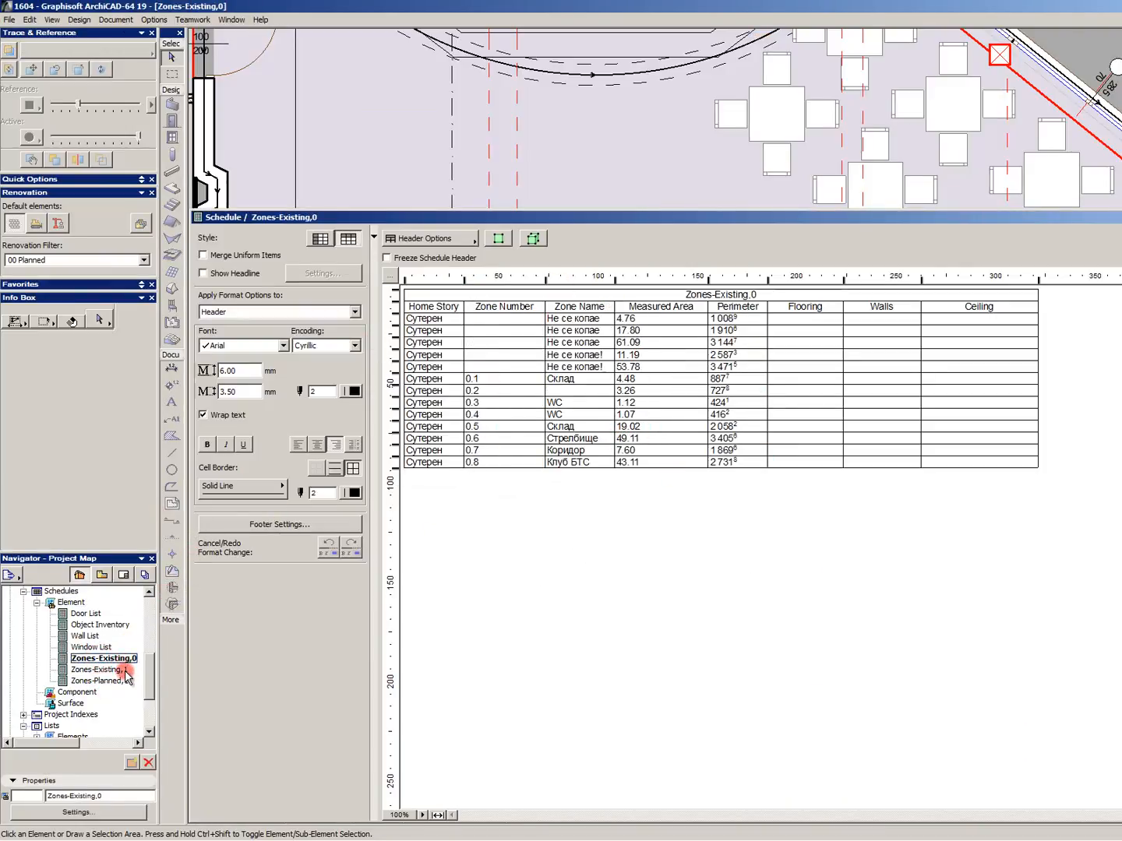
double_click(122, 670)
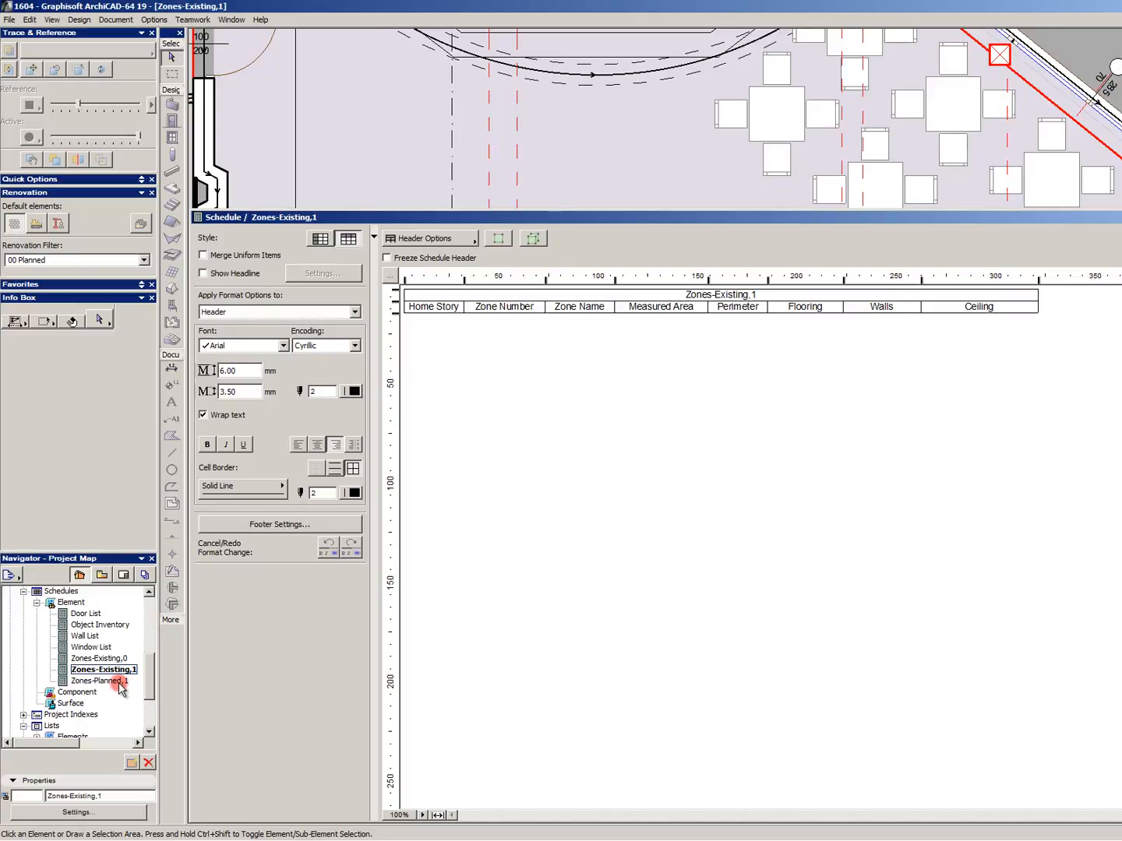
Open the Zones-Planned,1 schedule and widen its Zone Name column so the long zone name fits on one line.
double_click(120, 683)
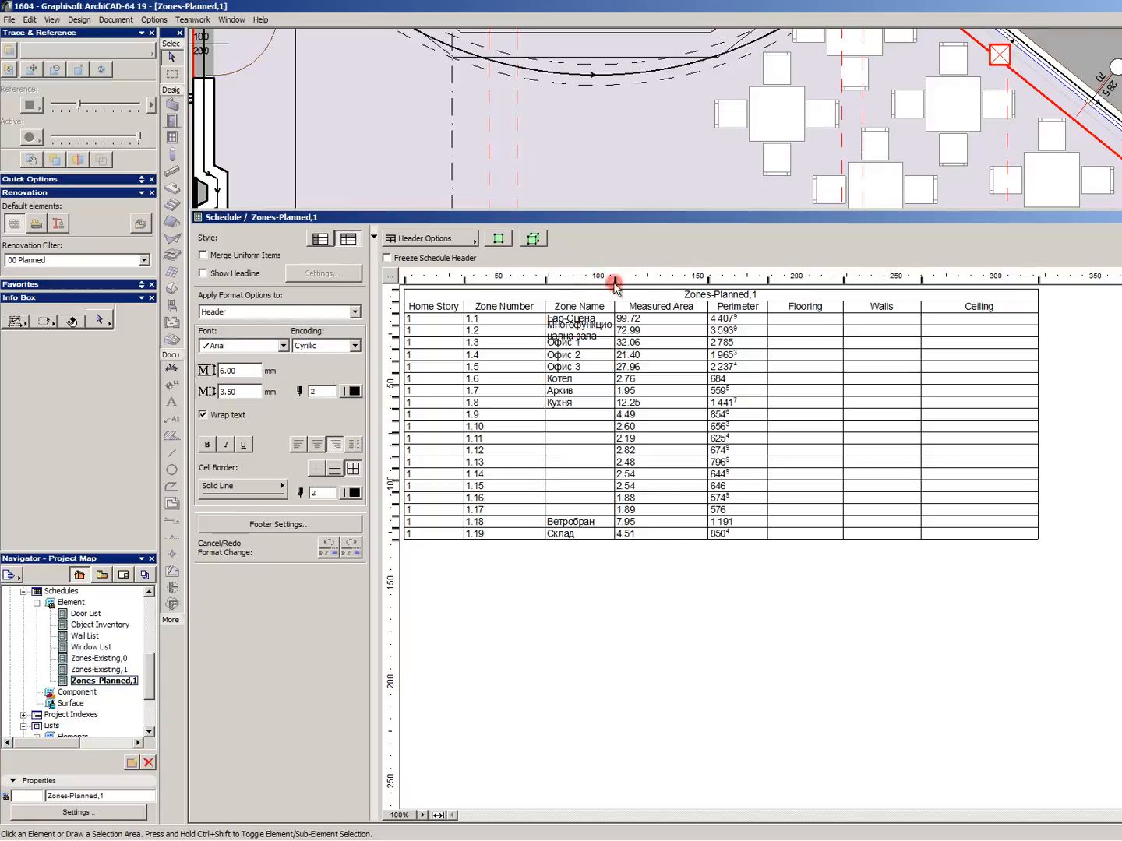
left_click_drag(615, 283, 672, 277)
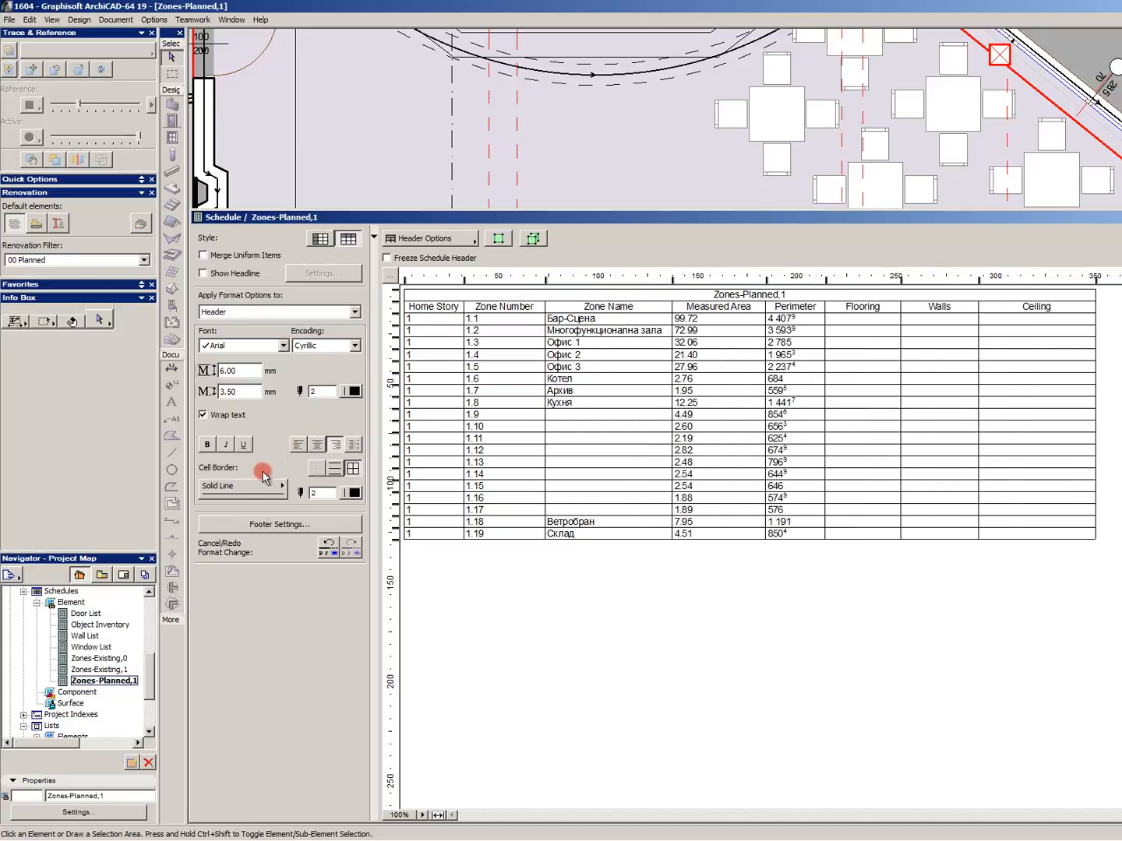
left_click(690, 344)
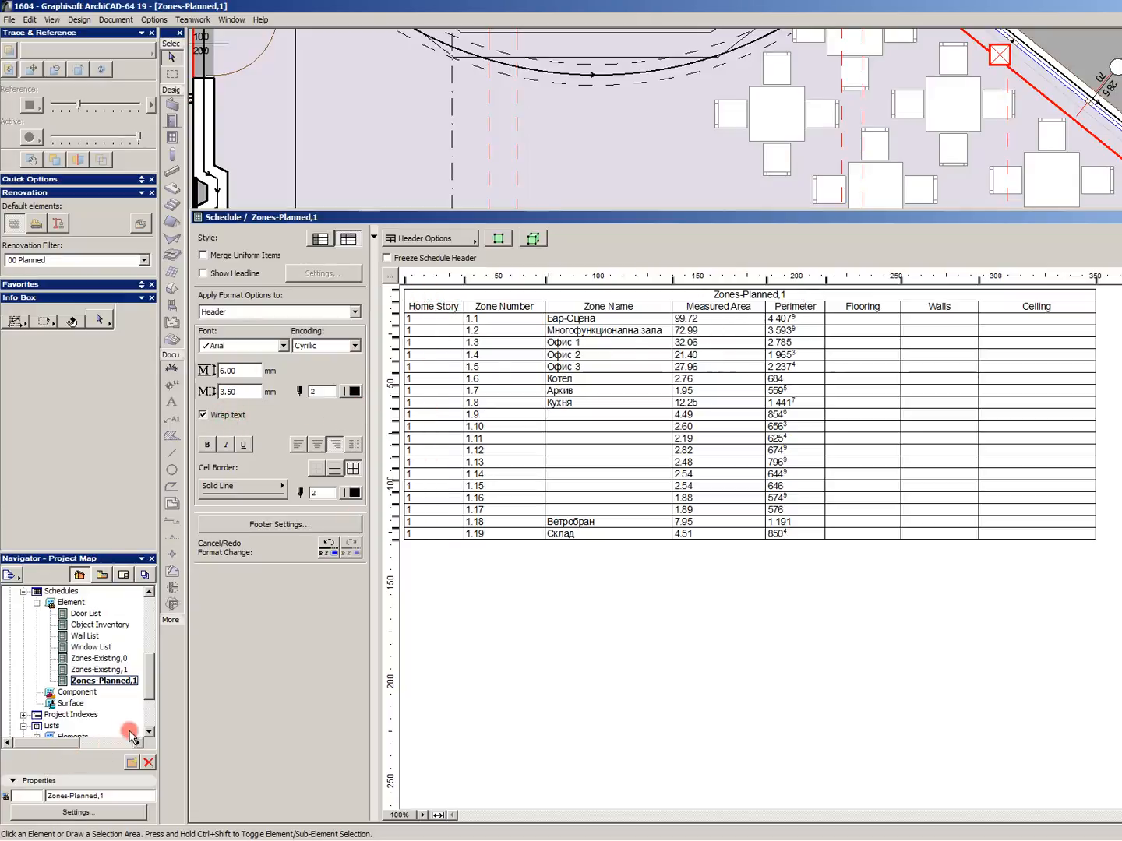
Remove the Home Story field from the Zones-Existing,0 scheme.
left_click(116, 684)
right_click(106, 663)
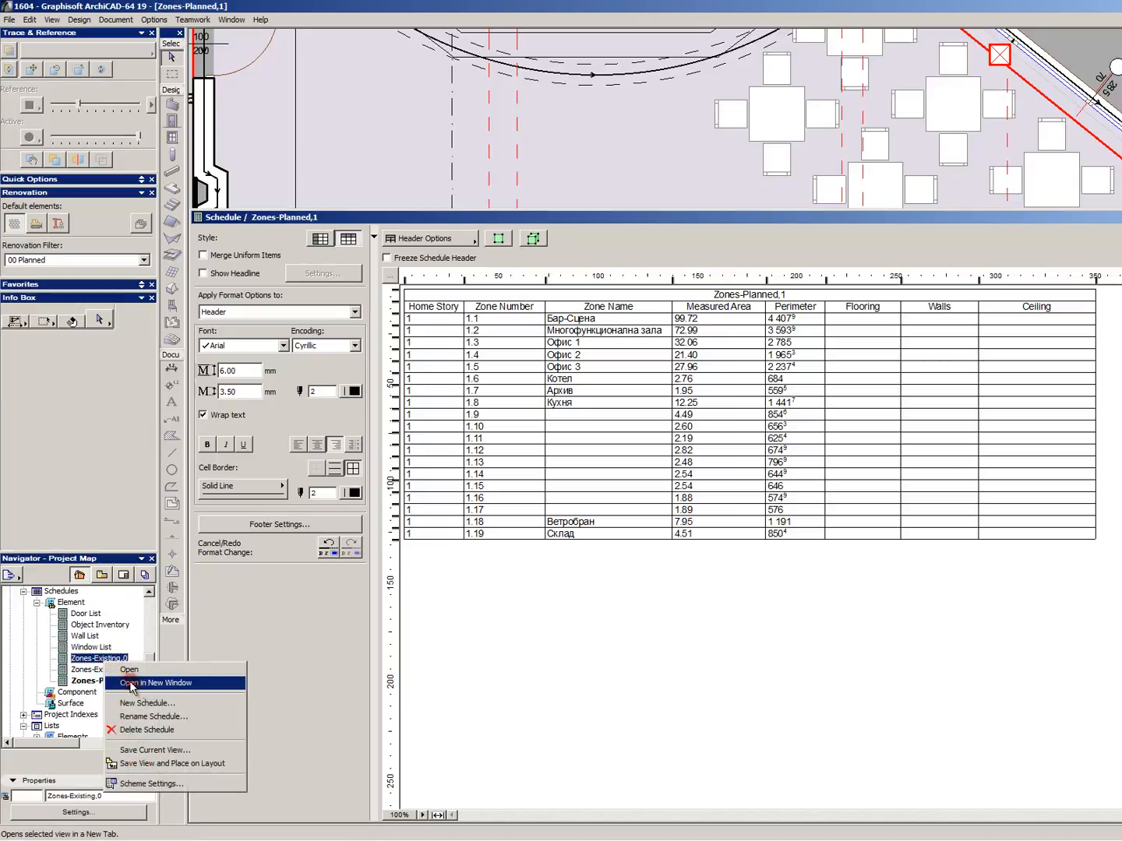
left_click(144, 781)
left_click(148, 472)
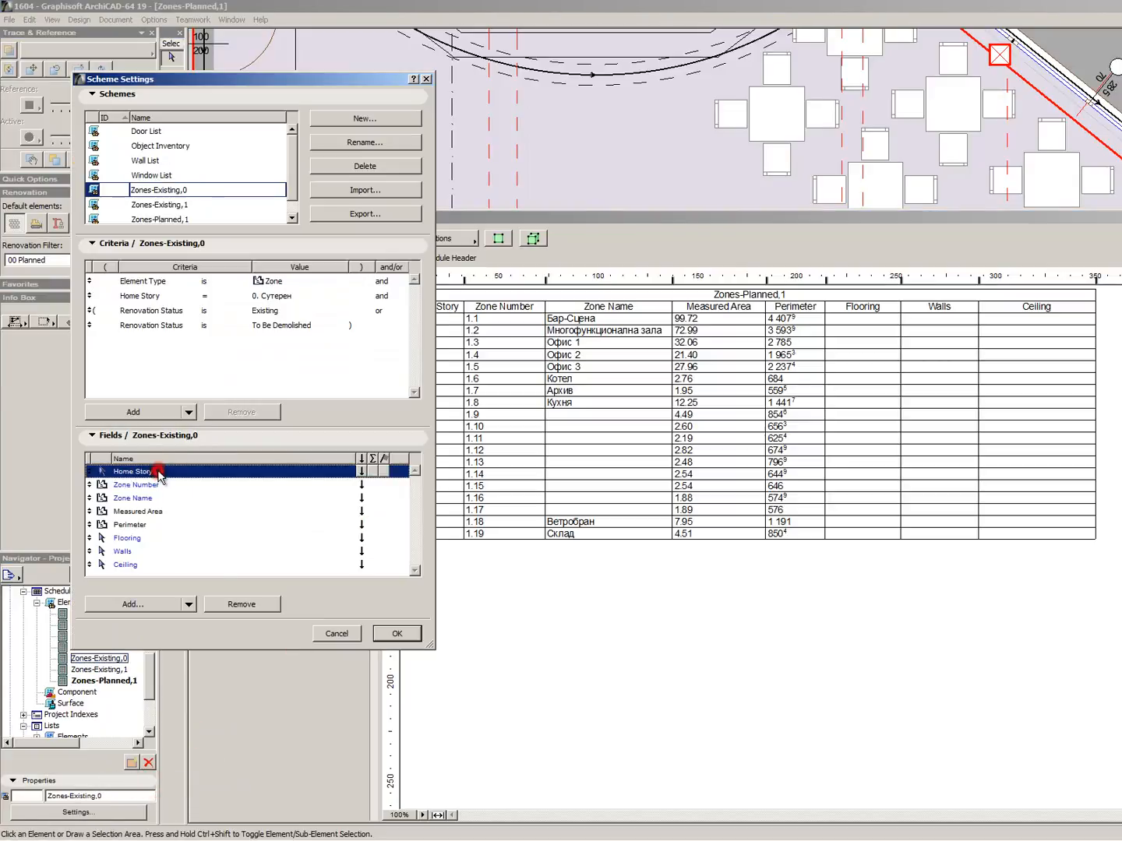
left_click(234, 604)
left_click(396, 633)
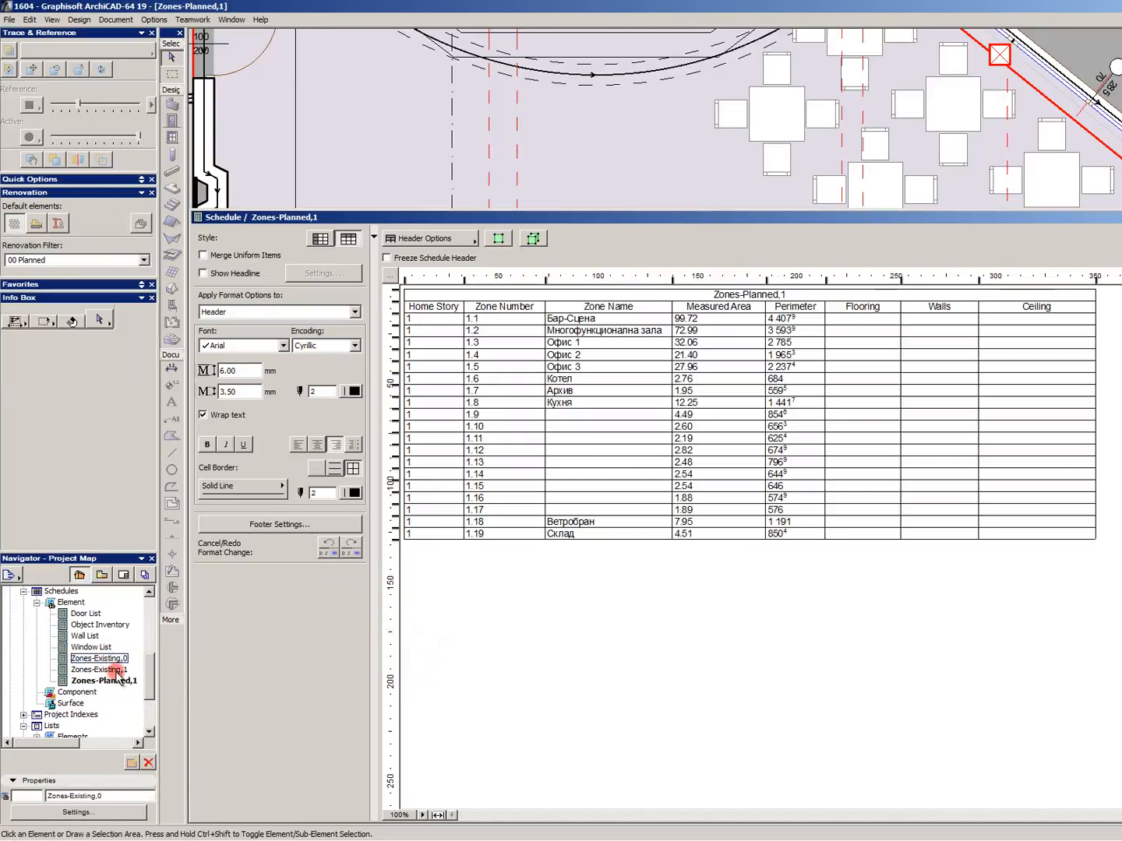
Remove the Home Story field from the Zones-Existing,1 scheme.
double_click(104, 670)
right_click(117, 672)
left_click(160, 795)
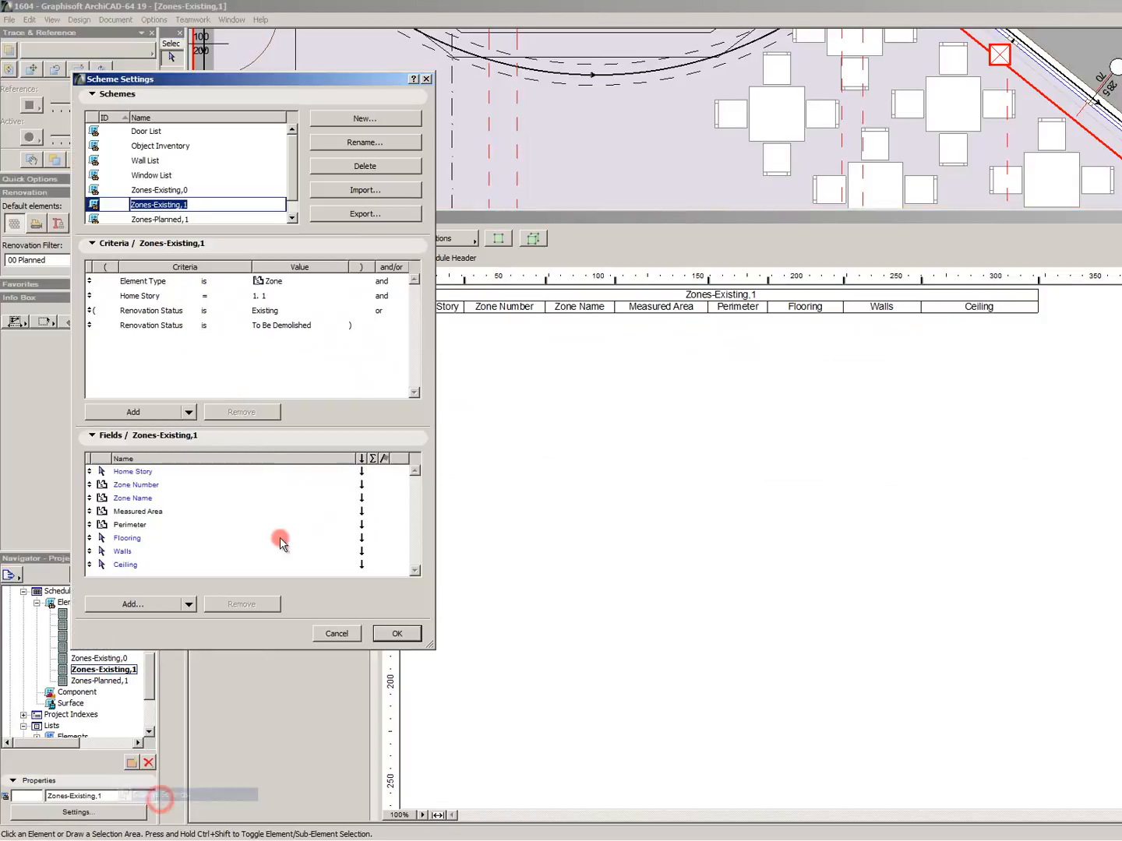
left_click(156, 471)
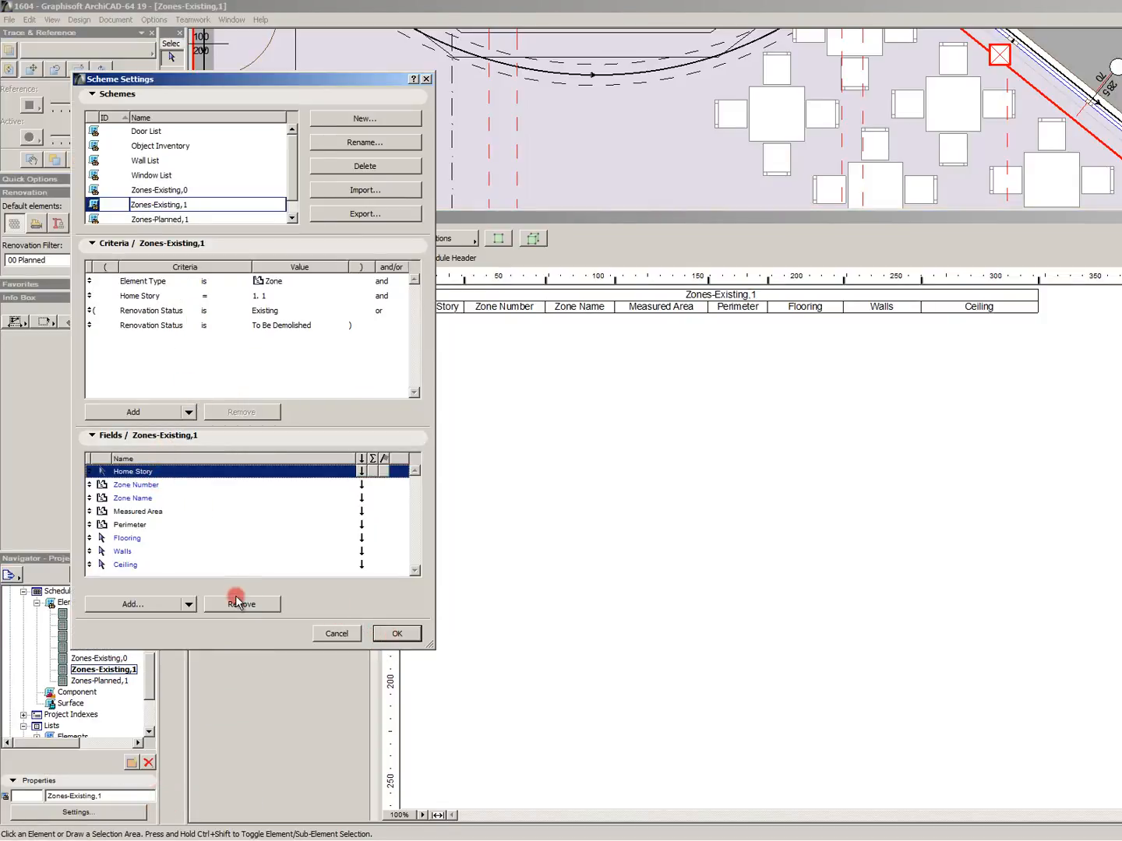
left_click(236, 603)
left_click(396, 633)
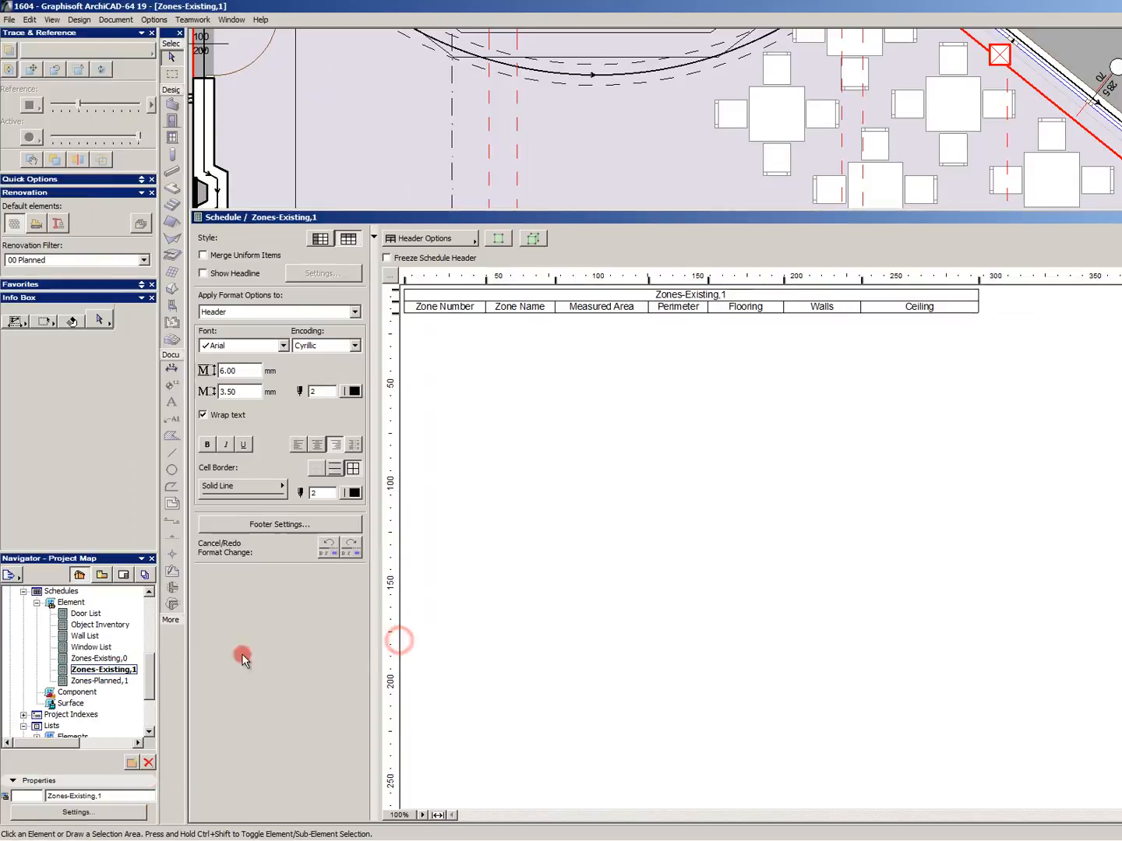
Try to remove the Home Story field from the Zones-Planned,1 scheme.
double_click(94, 681)
right_click(93, 682)
left_click(156, 790)
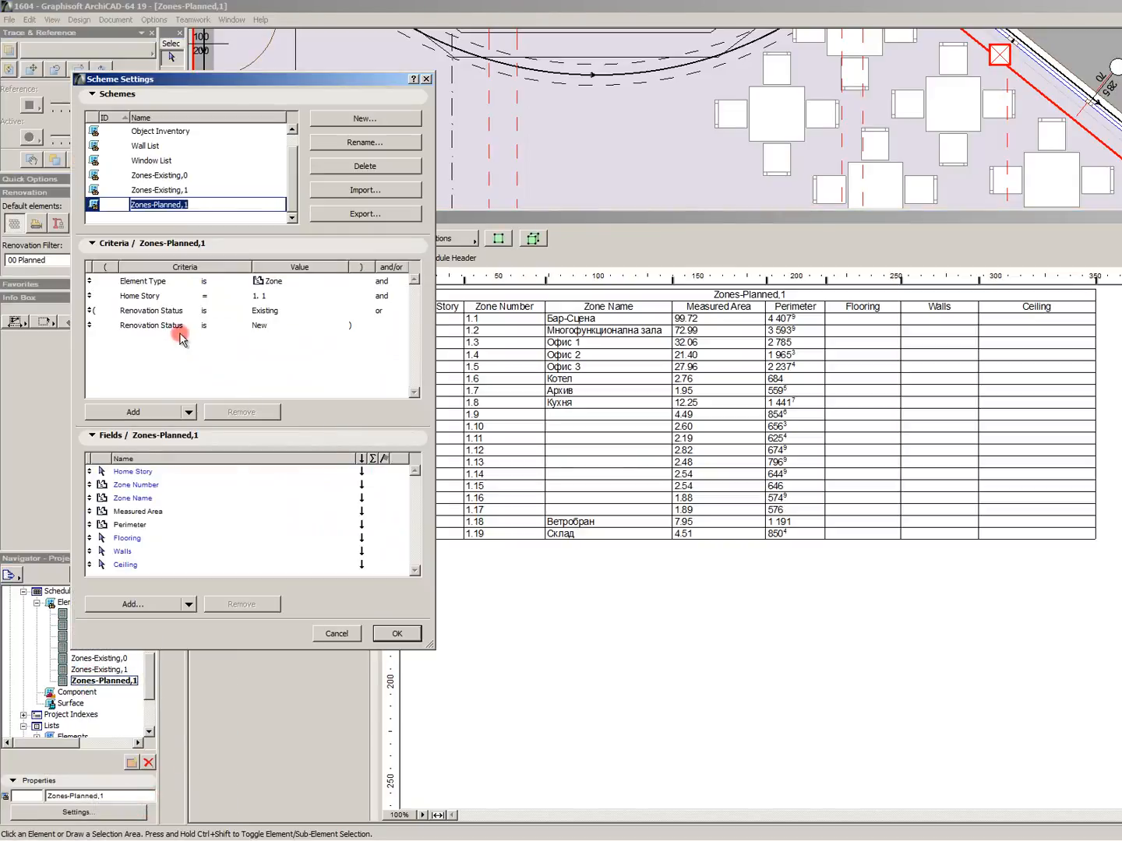
left_click(167, 472)
left_click(396, 633)
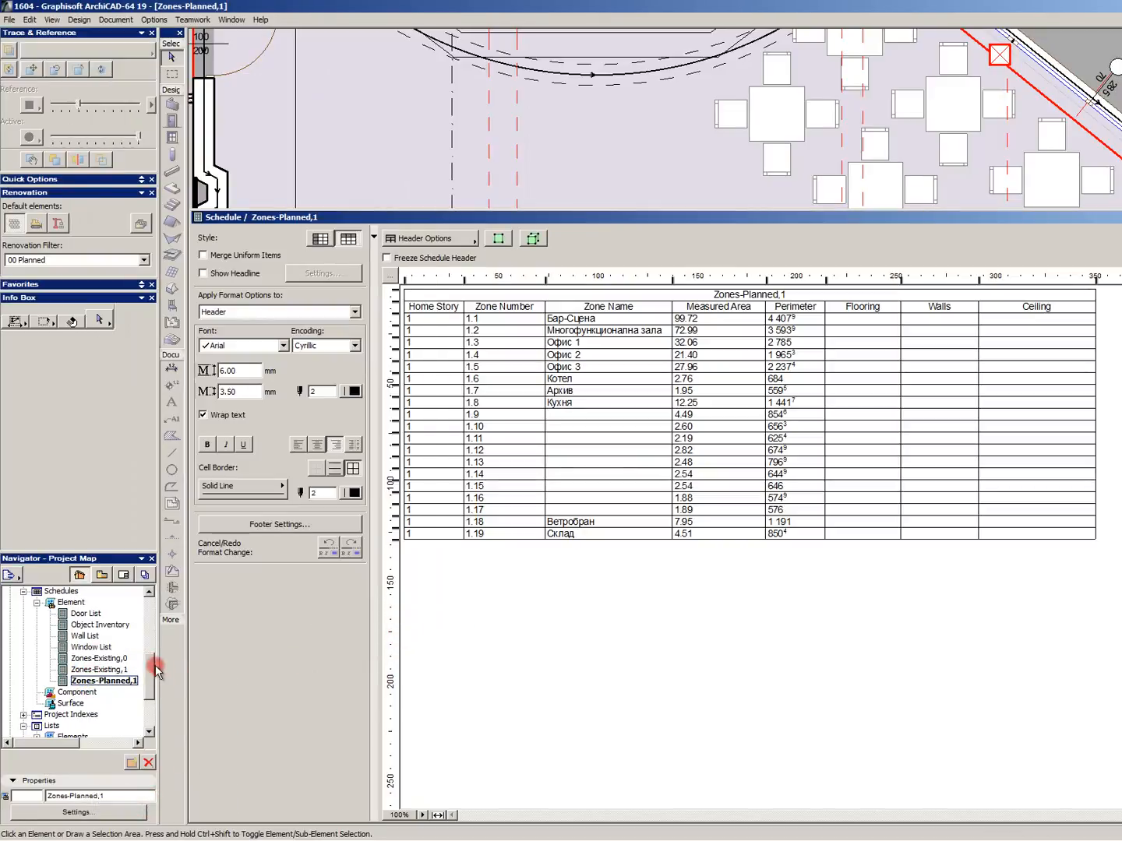
Compare the columns of the Zones-Planned,1 and Zones-Existing,1 schedules.
left_click(115, 670)
left_click(123, 656)
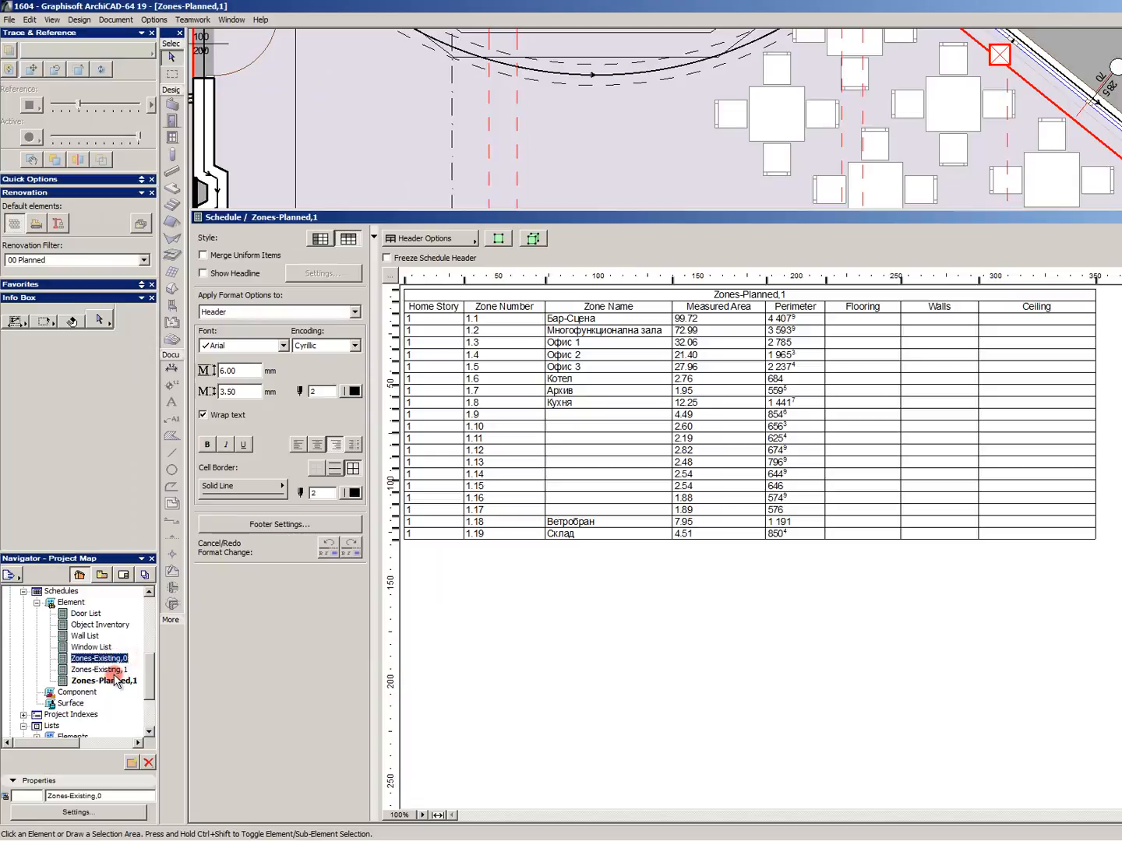
left_click(109, 681)
left_click(117, 670)
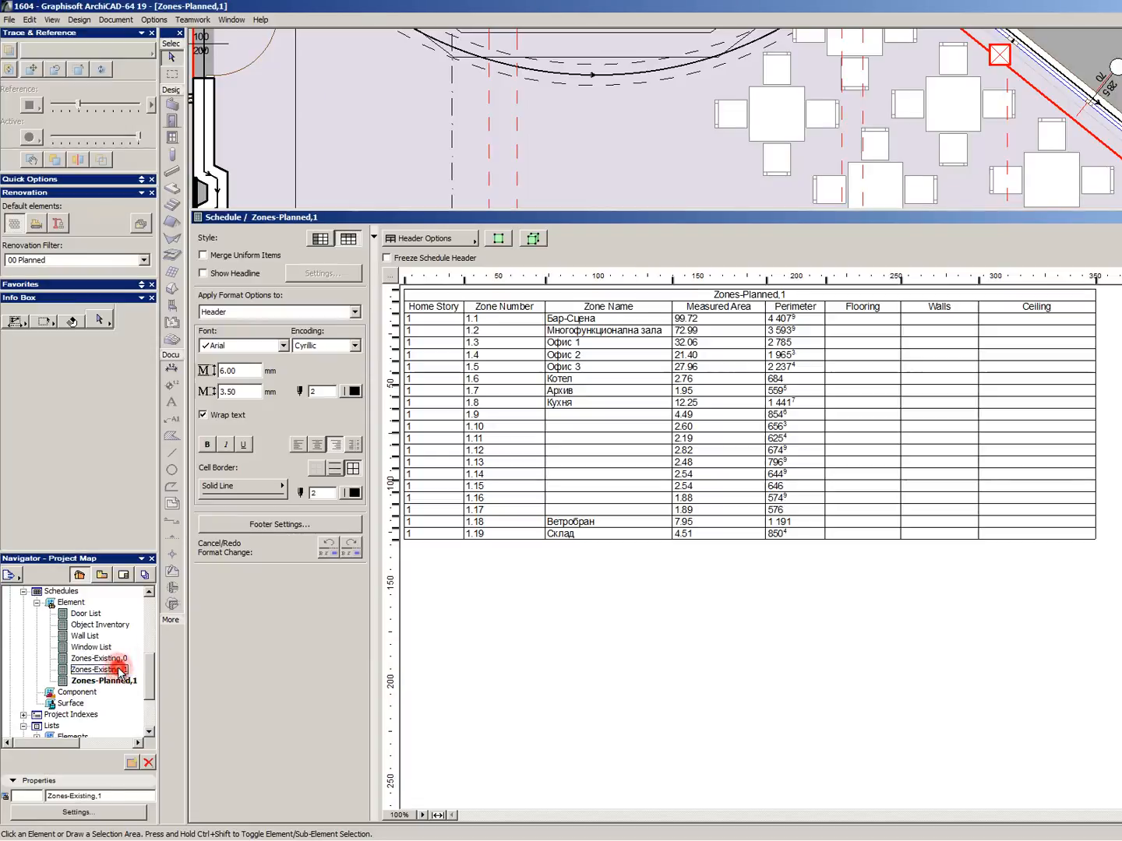
left_click(117, 681)
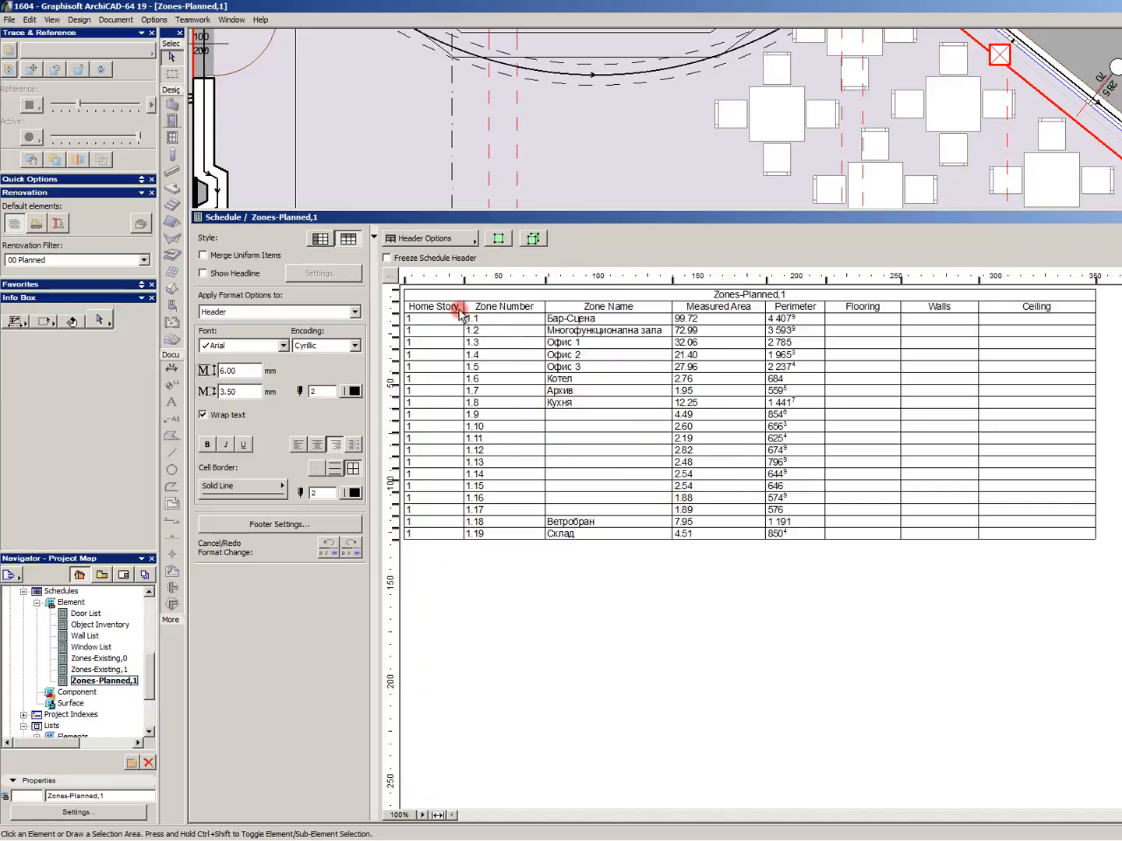
left_click(113, 670)
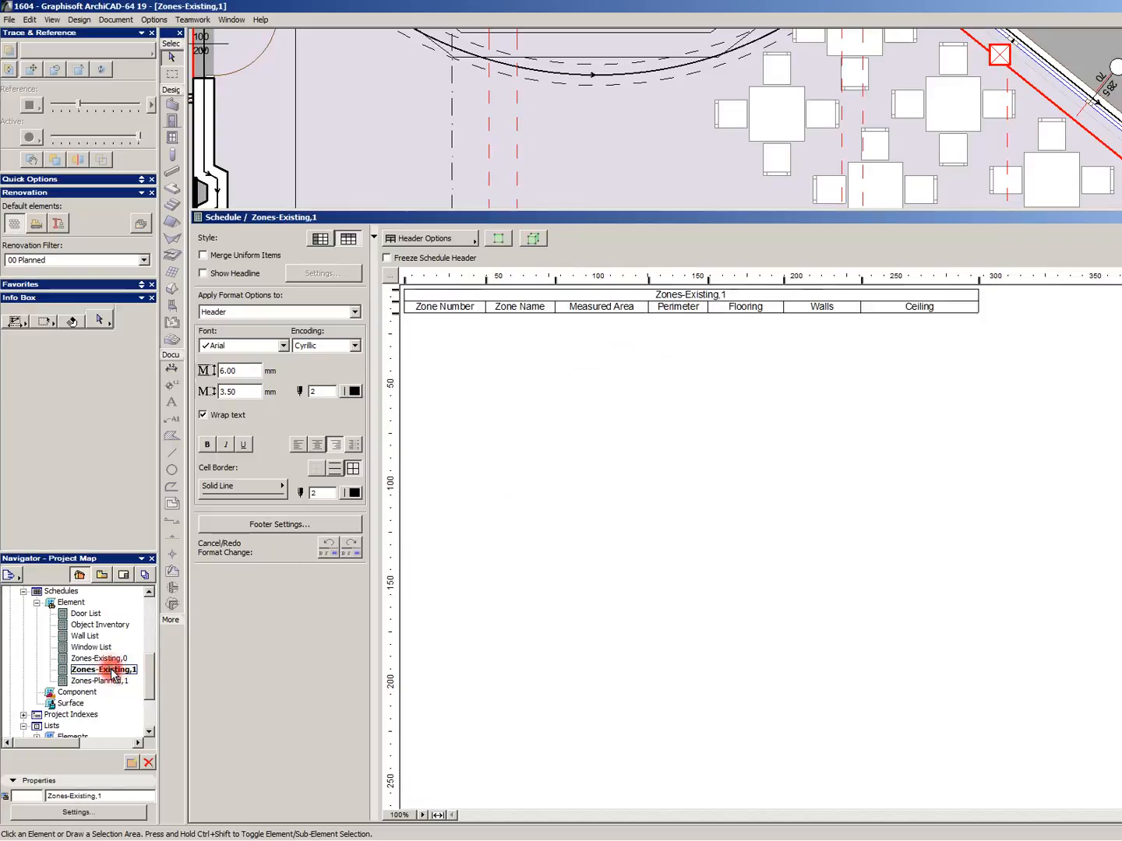
Remove the Home Story field from the Zones-Planned,1 scheme and apply the scheme settings.
left_click(116, 681)
right_click(116, 681)
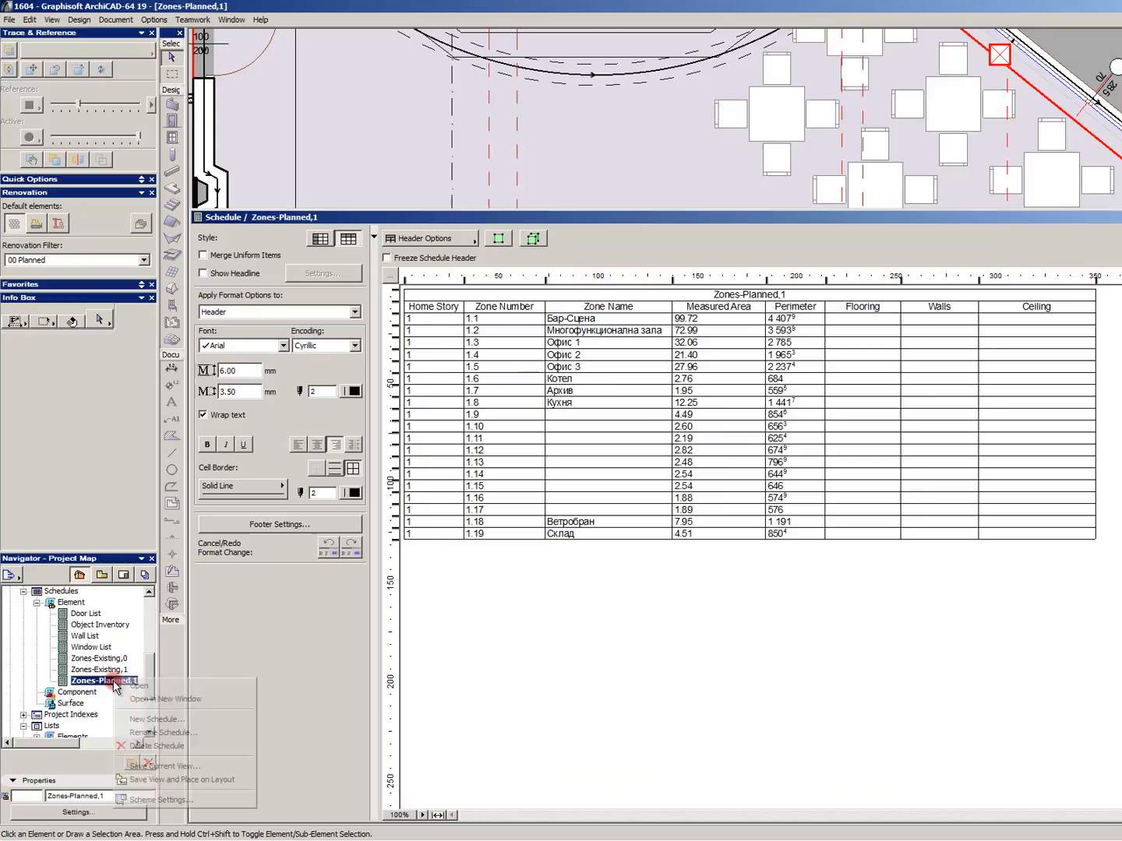
left_click(157, 798)
left_click(143, 471)
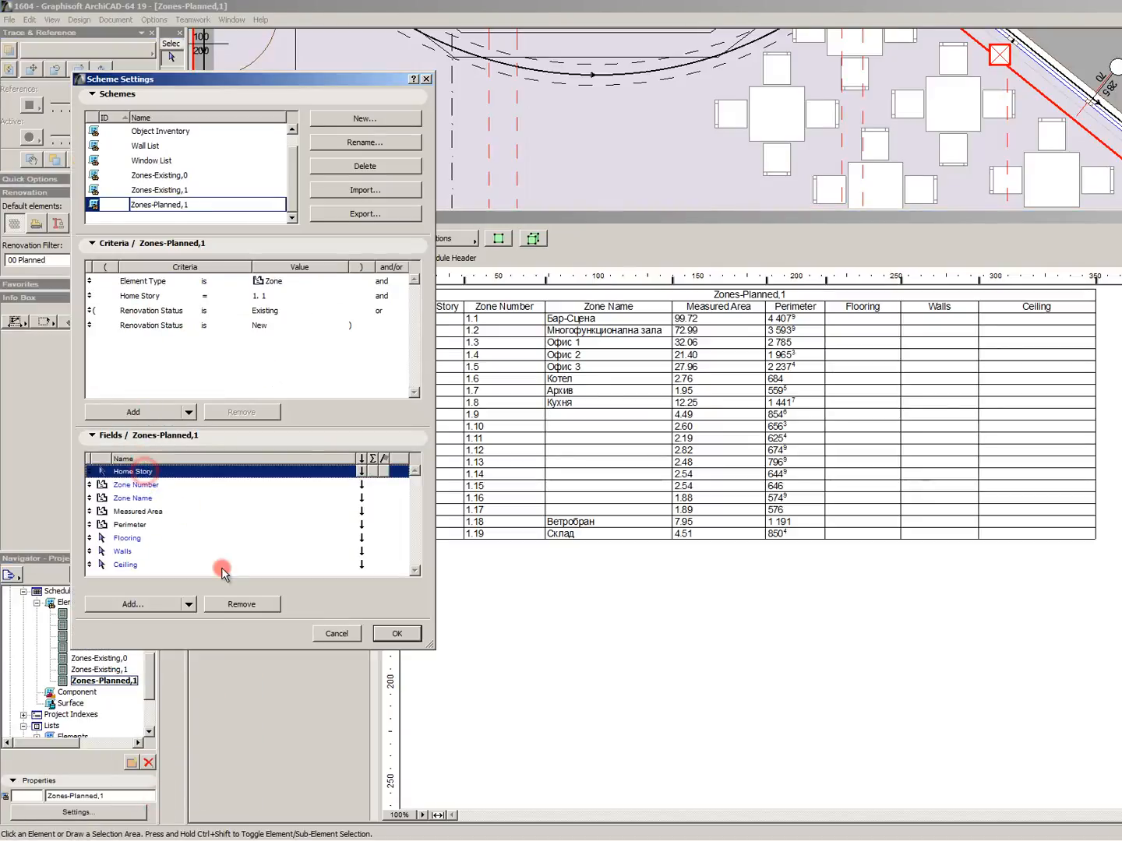
left_click(251, 605)
left_click(393, 632)
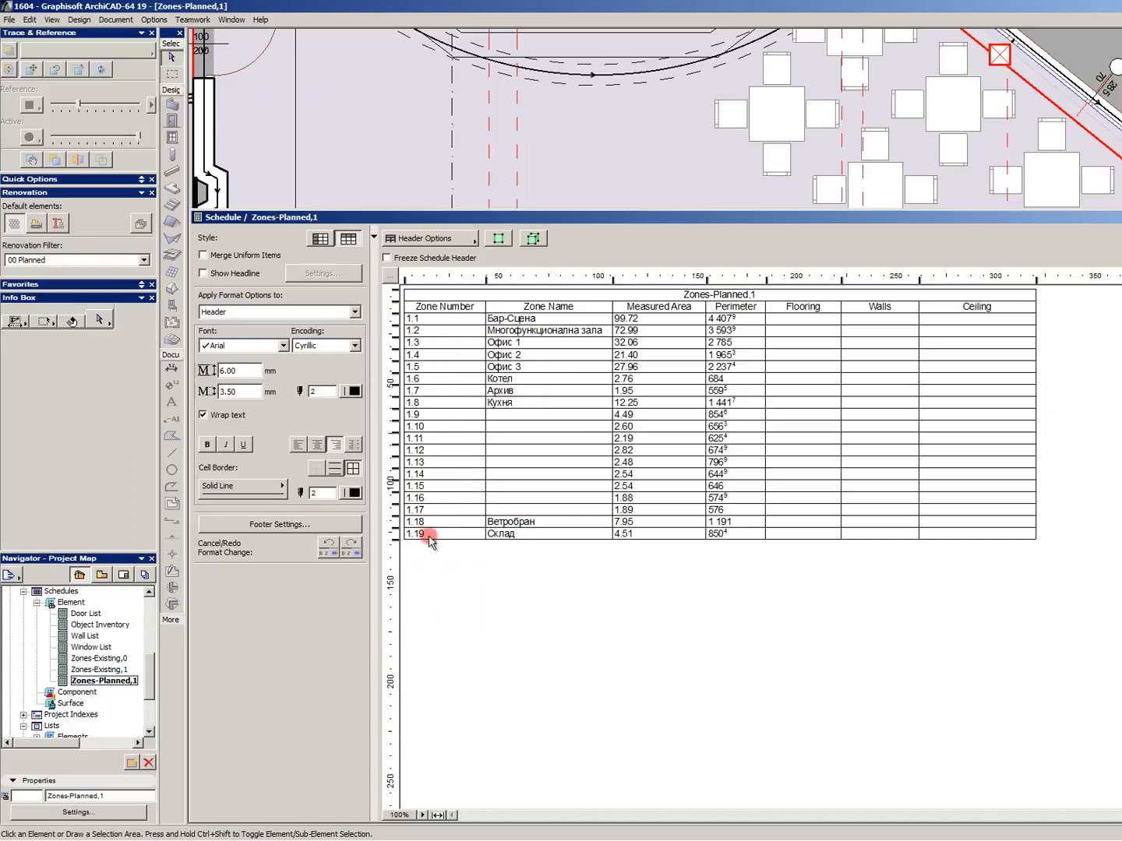
Examine the editable Zone Number, Zone Name and Flooring cells in rows 1.9 to 1.12 of the Zones-Planned,1 schedule.
left_click(515, 415)
right_click(419, 415)
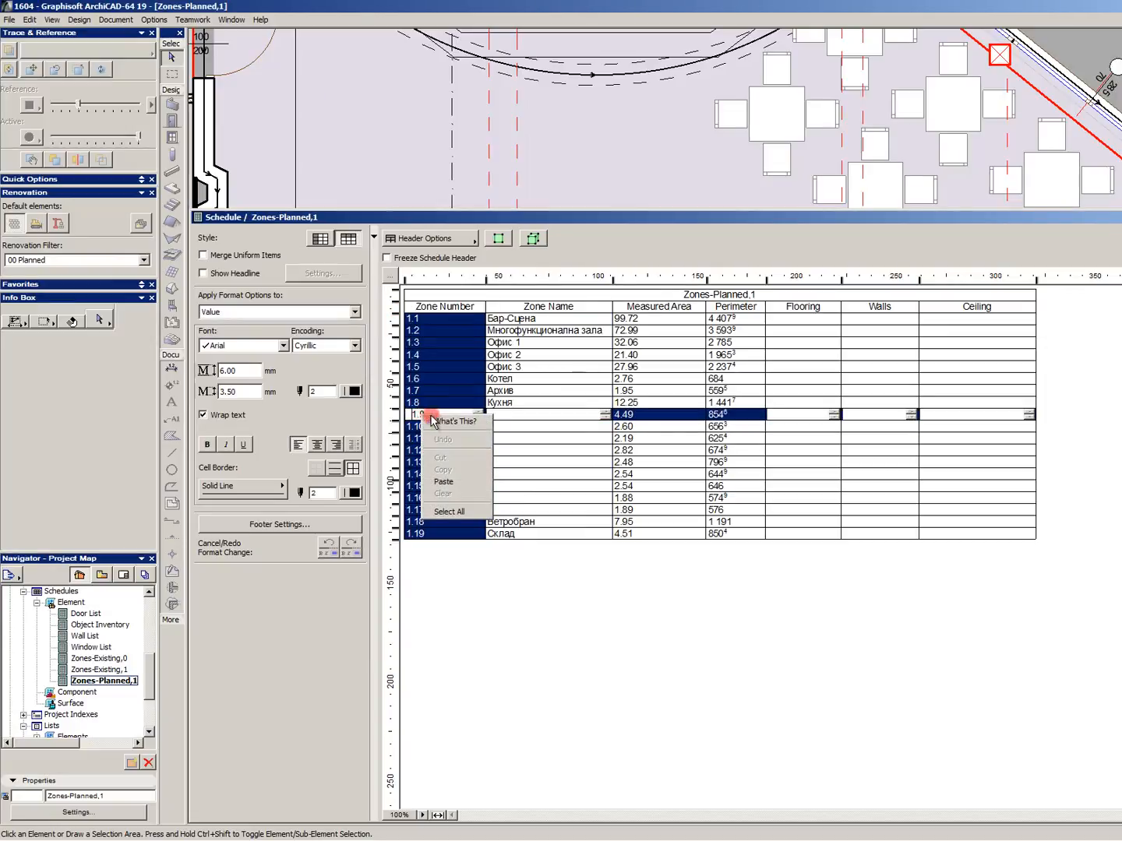
left_click(523, 416)
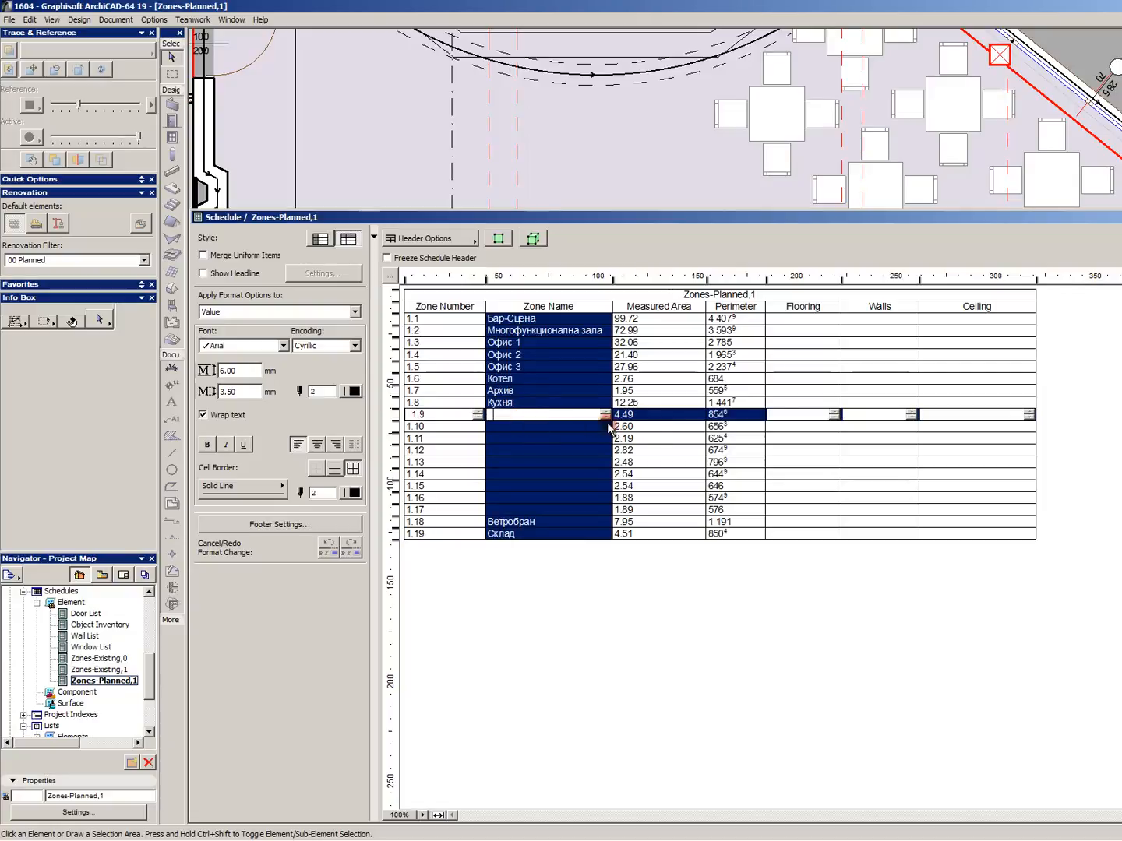
left_click(776, 433)
left_click(775, 432)
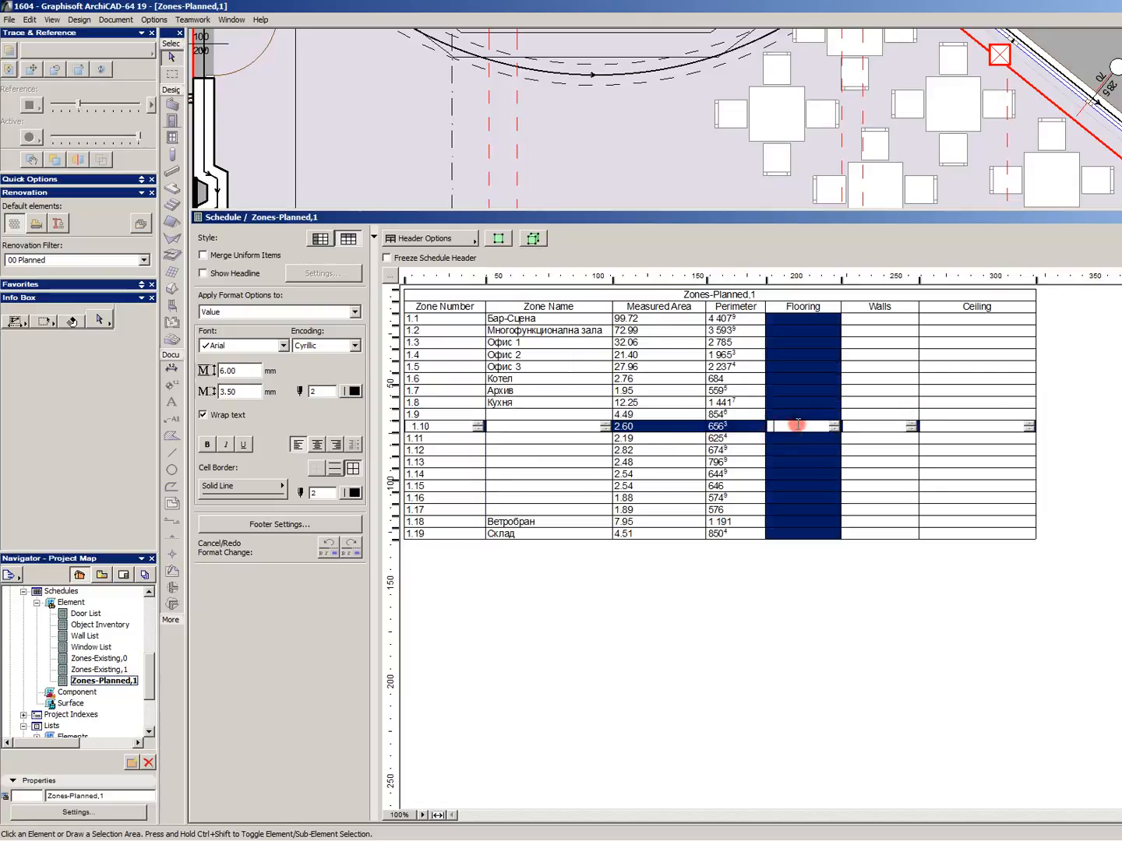
left_click(802, 413)
left_click(795, 455)
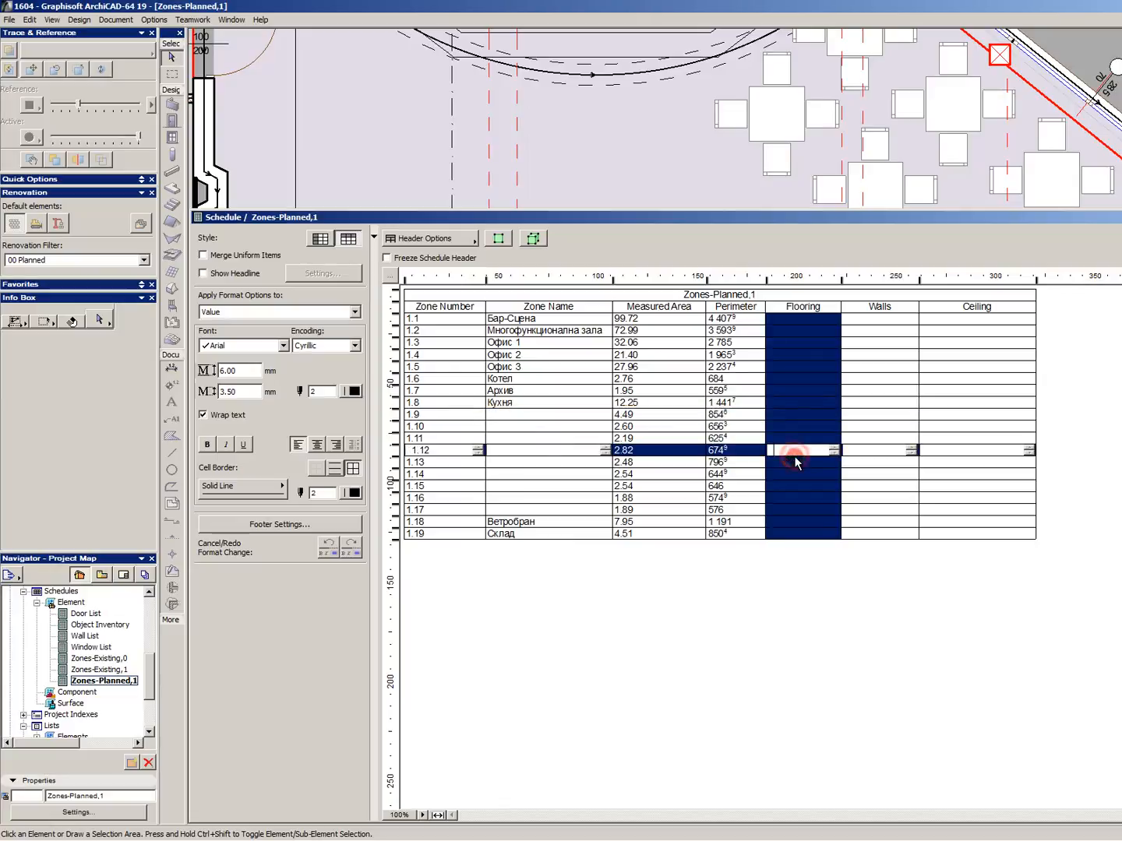
left_click(790, 412)
left_click(781, 429)
left_click(789, 416)
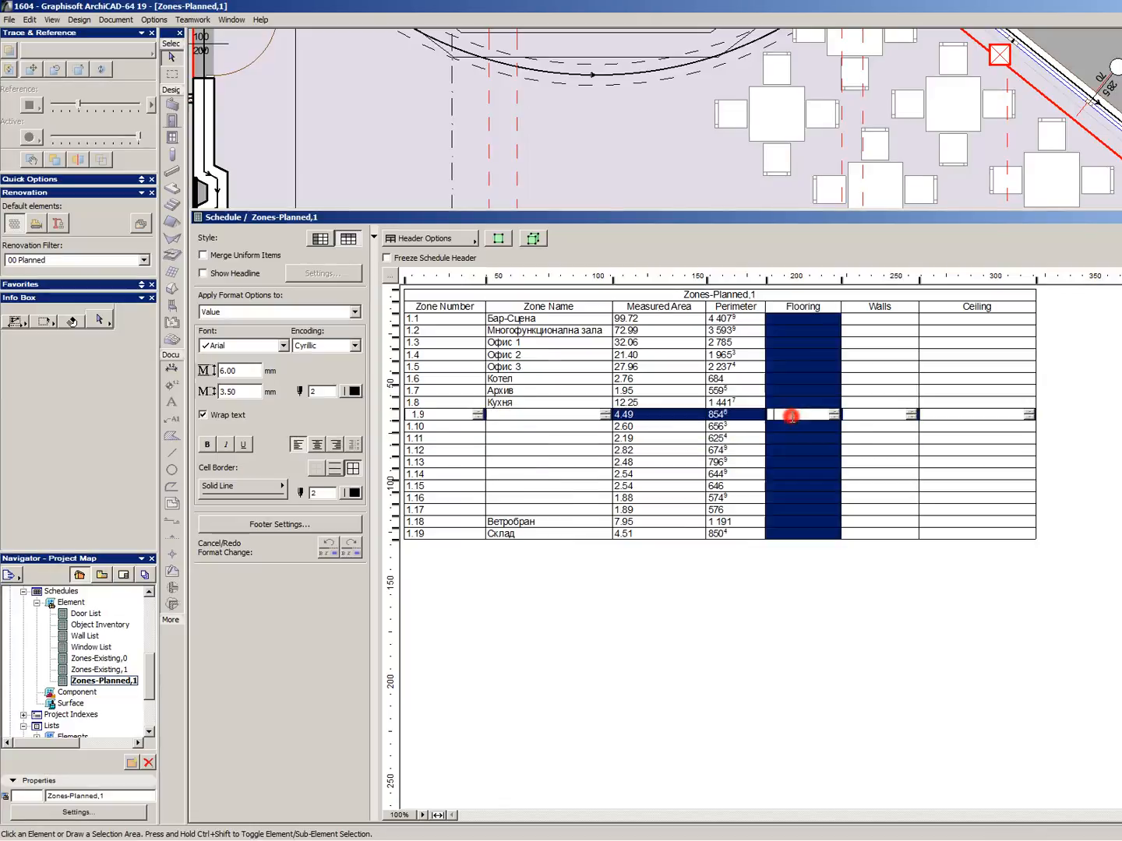
Enter Granite tiles as the flooring of zone 1.1 and copy the same text to zone 1.2.
left_click(794, 319)
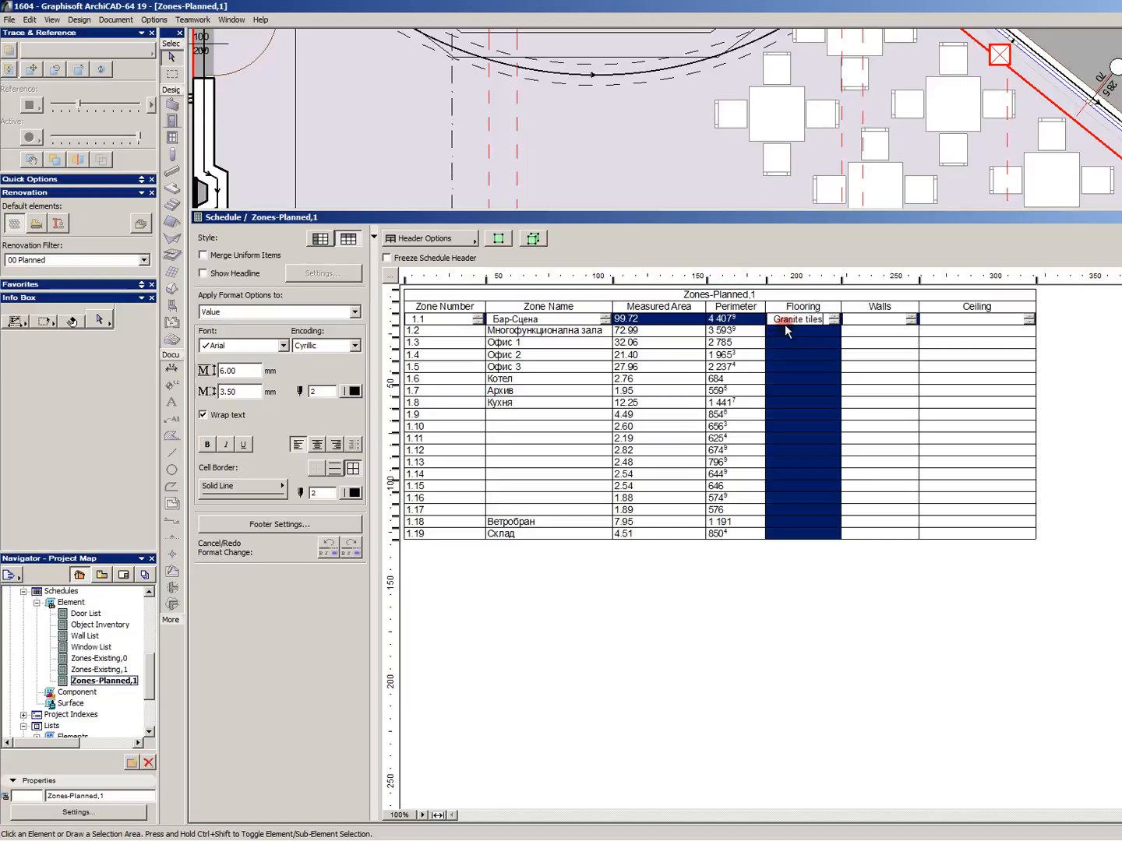
left_click(826, 319)
left_click_drag(824, 320, 762, 315)
key("ctrl+c")
left_click(802, 341)
left_click(790, 331)
key("ctrl+v")
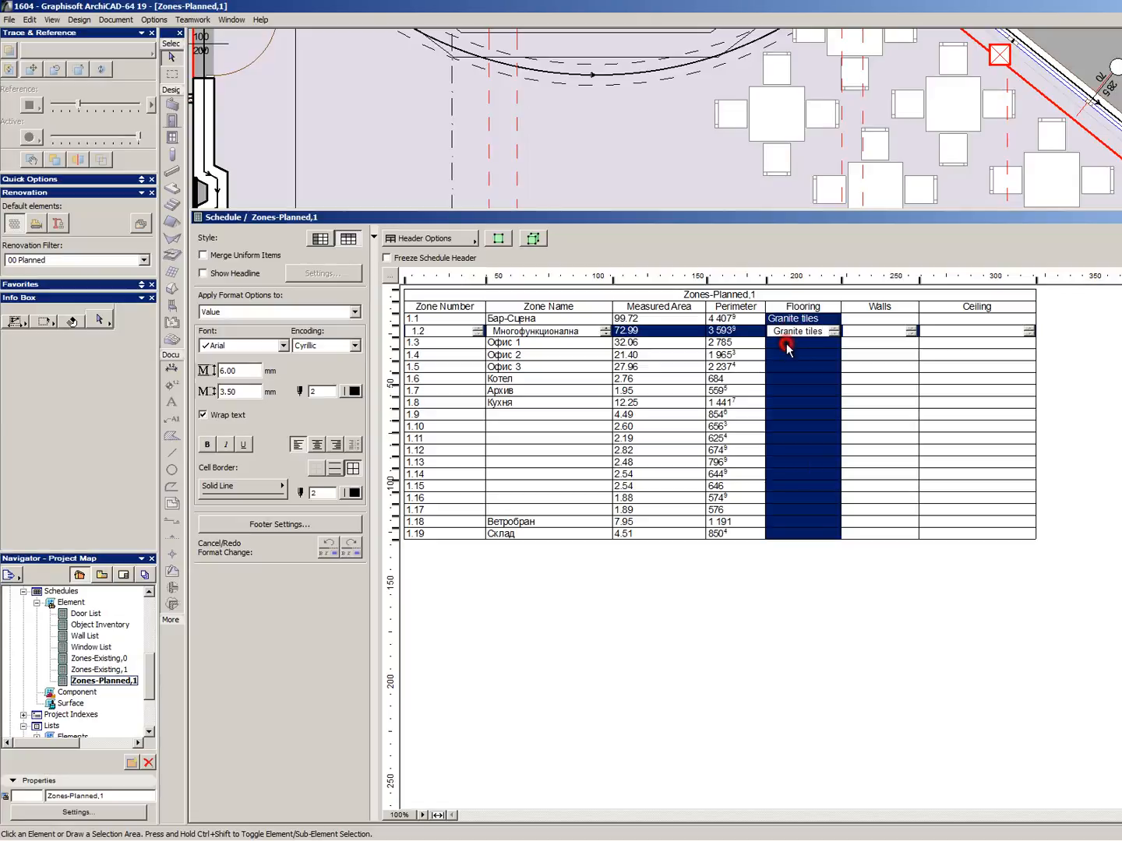
Enter Laminated parquet as the flooring of zone 1.3 (Офис 1) in the Zones-Planned,1 schedule.
left_click(785, 344)
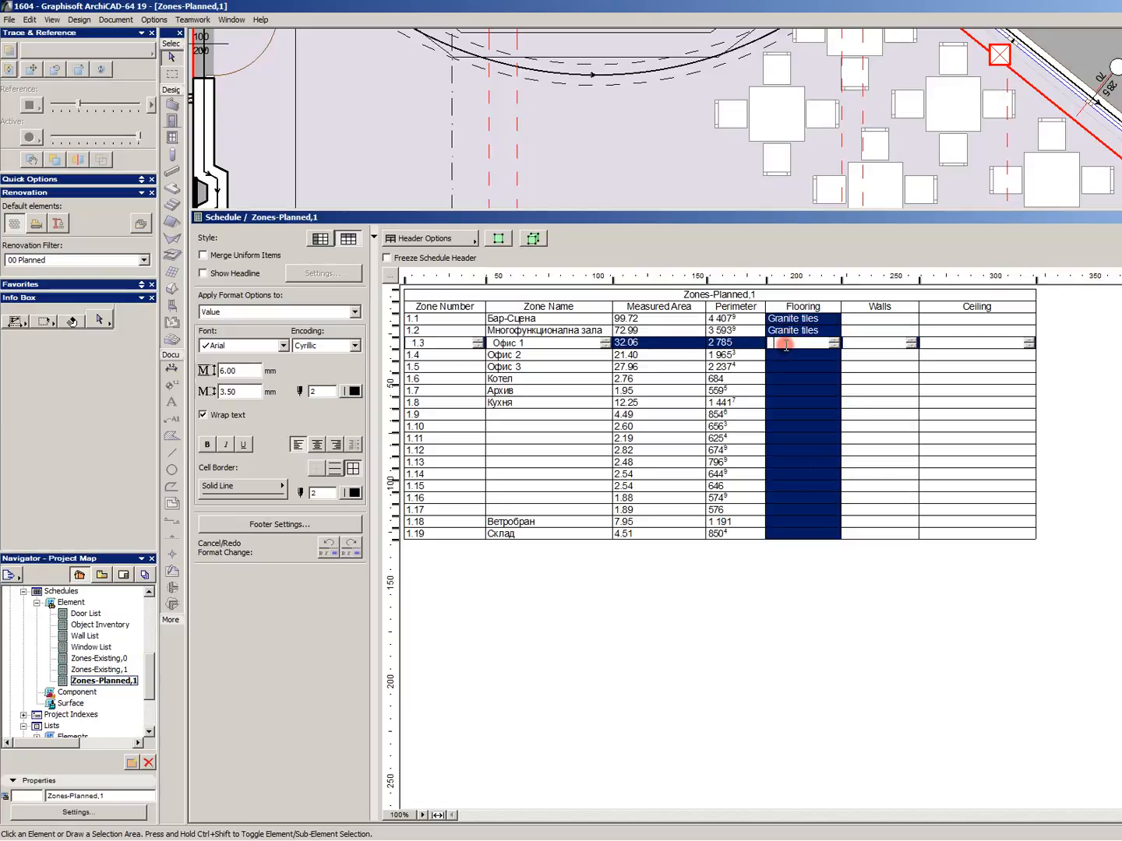
key("BackSpace")
key("BackSpace")
type("par")
left_click(796, 381)
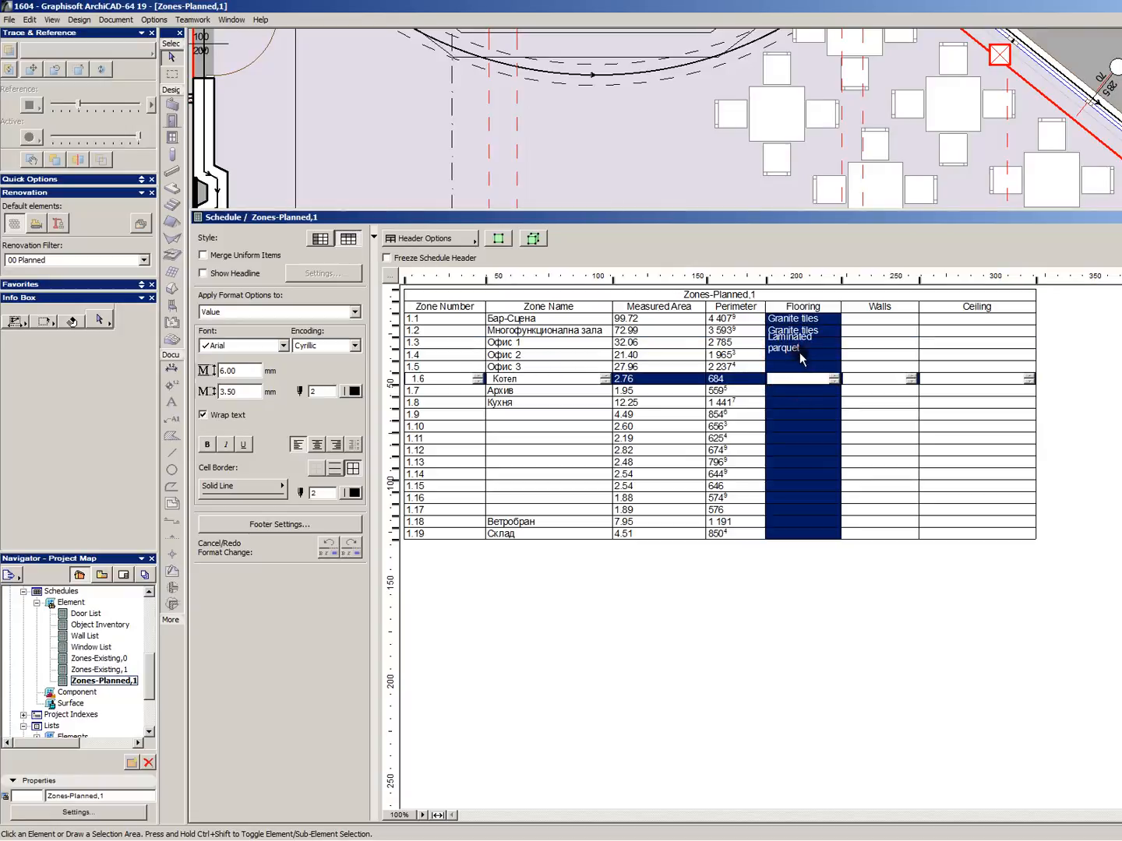
left_click(800, 354)
left_click(803, 343)
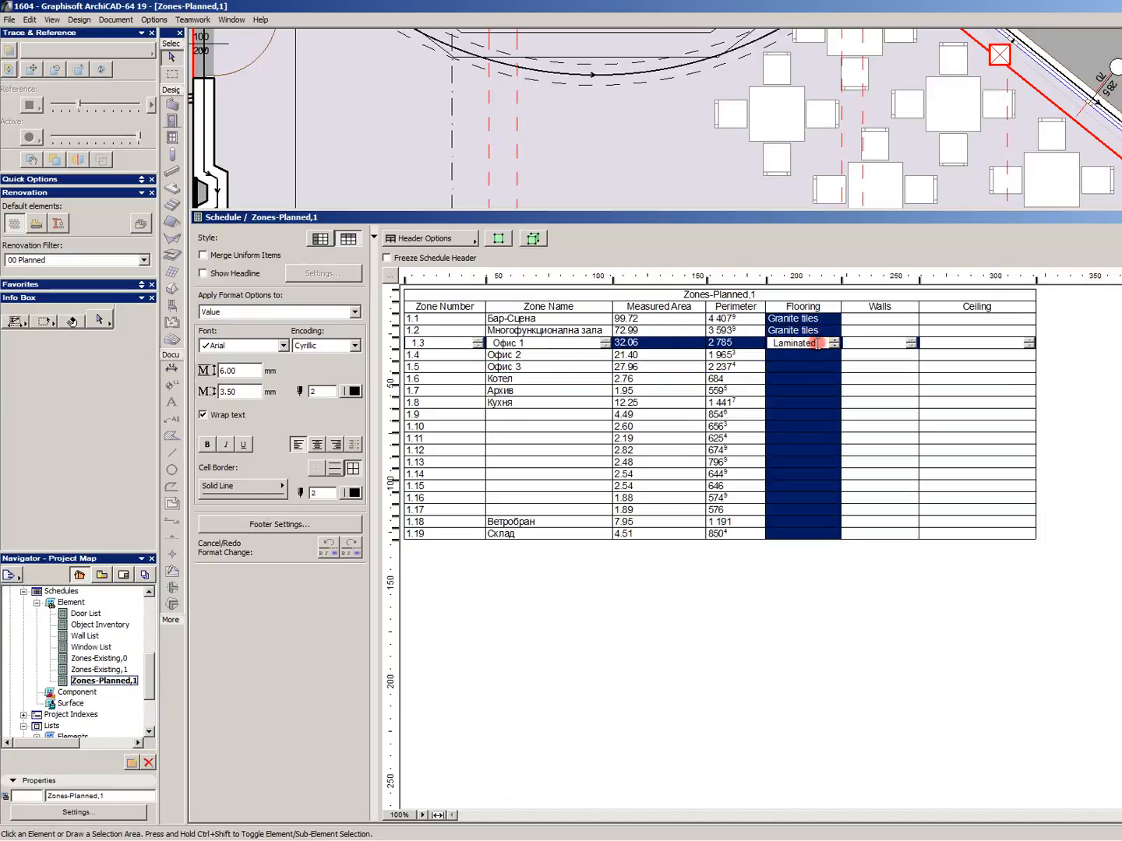
left_click(811, 356)
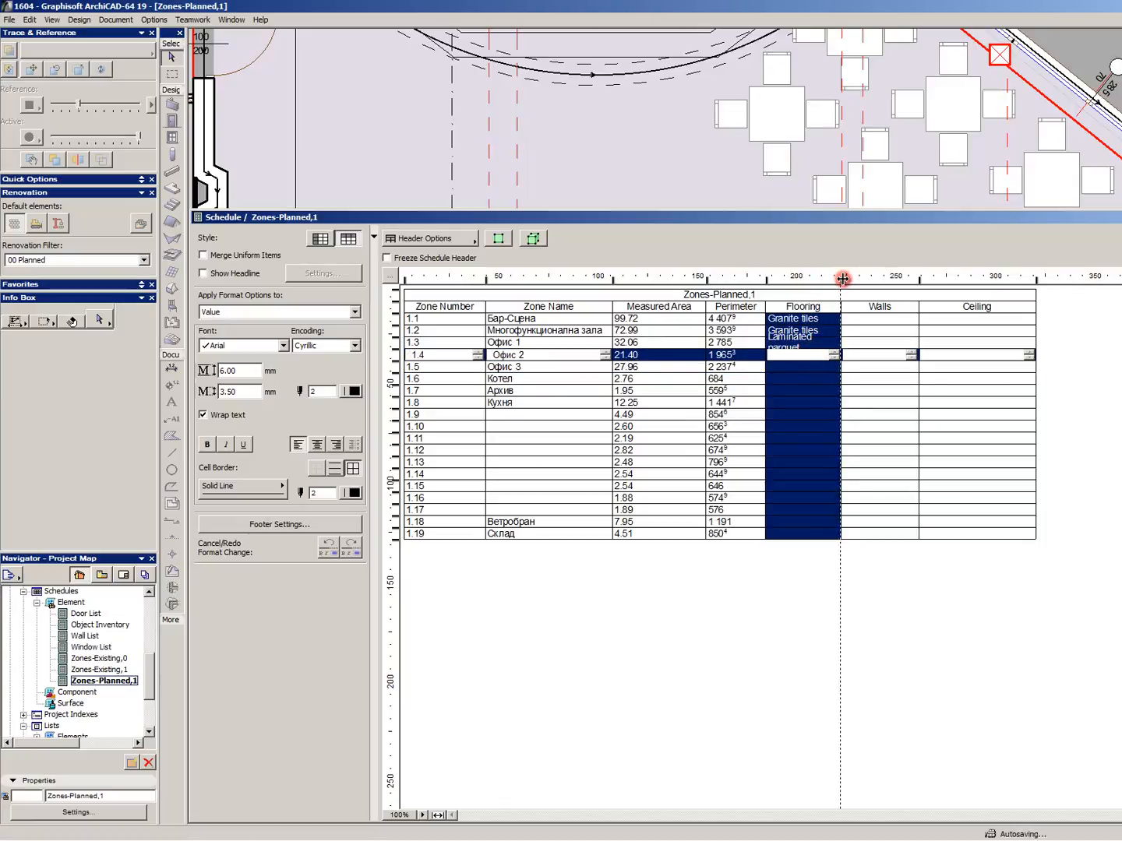
Widen the Flooring column of the Zones-Planned,1 schedule so that Laminated parquet fits on one line.
left_click_drag(888, 278, 889, 278)
left_click(842, 333)
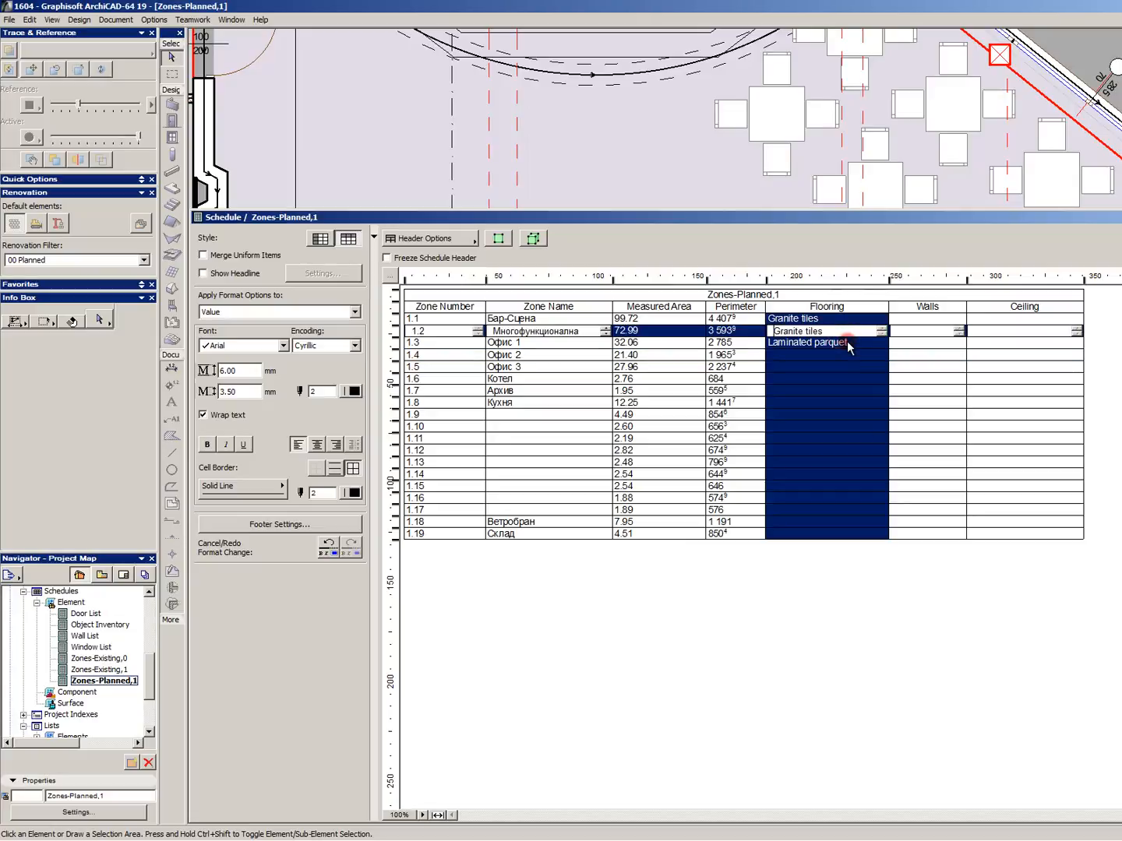
left_click(850, 344)
Enter Laminated parquet as the flooring of zones 1.4 and 1.5, and Ground coat for zone 1.6 (Котел).
left_click(805, 355)
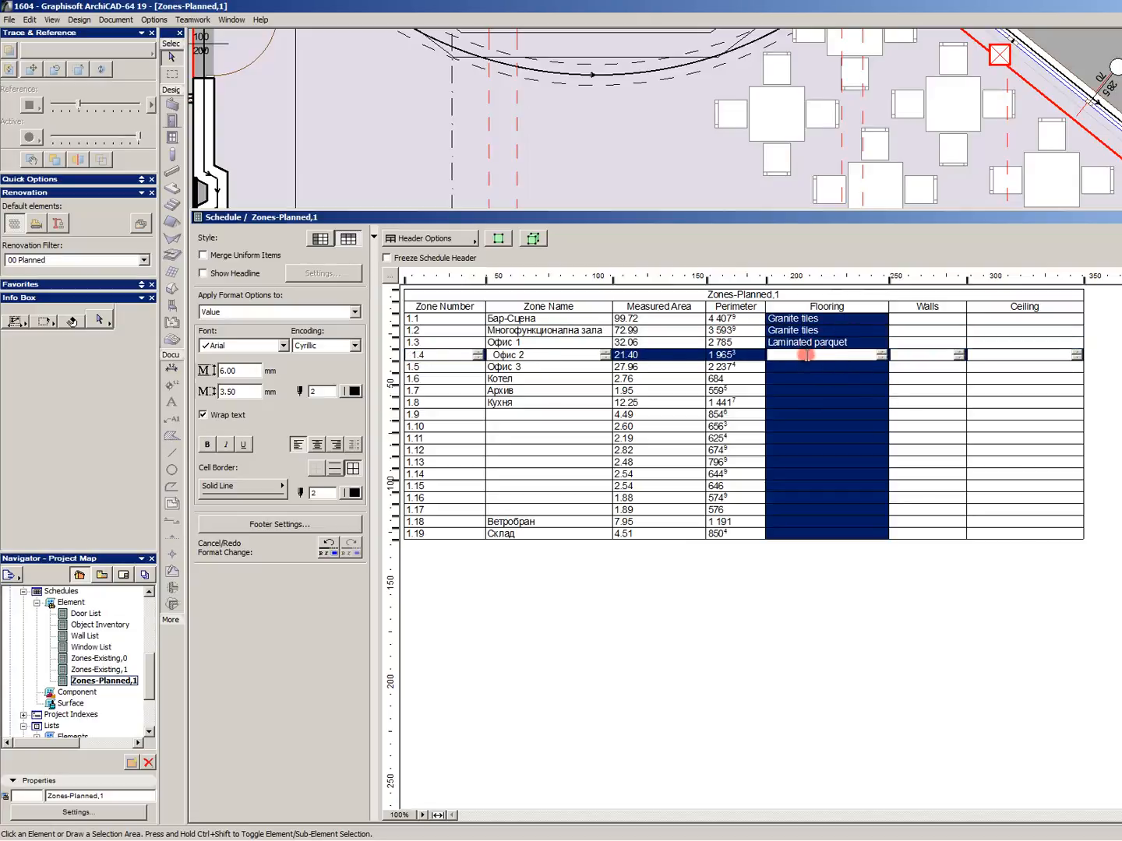
type("Laminated parquet")
left_click(802, 370)
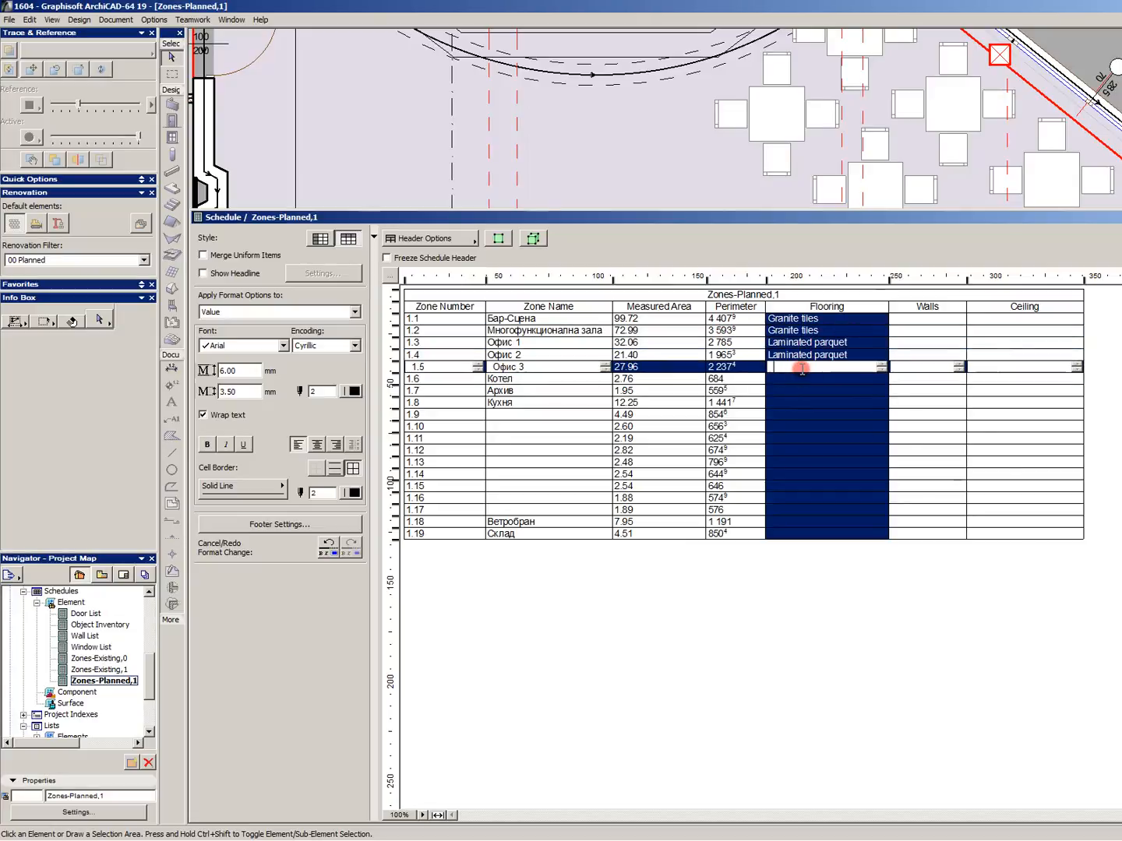
type("Laminated parquet")
left_click(799, 381)
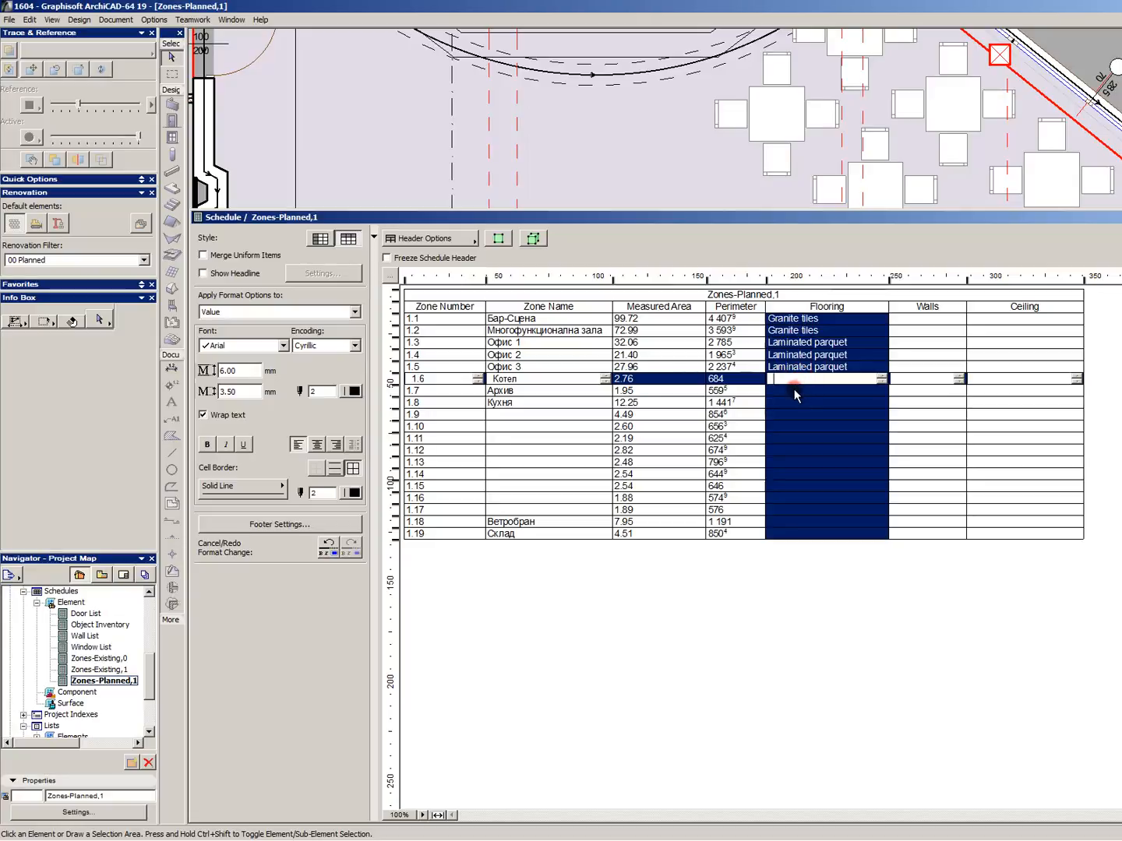
type("Ground coat")
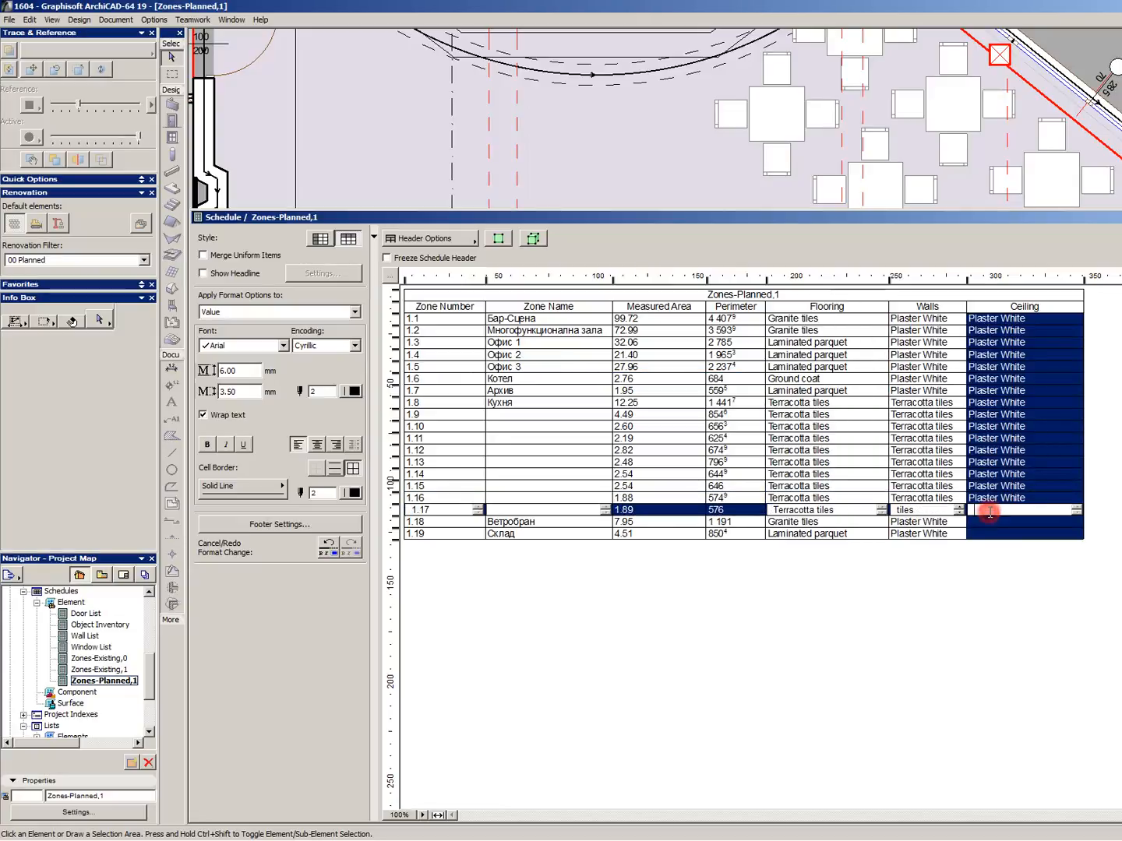
Complete the Ceiling column with Plaster White for zones 1.17 to 1.19 and check the Walls and Ceiling entries.
left_click(990, 532)
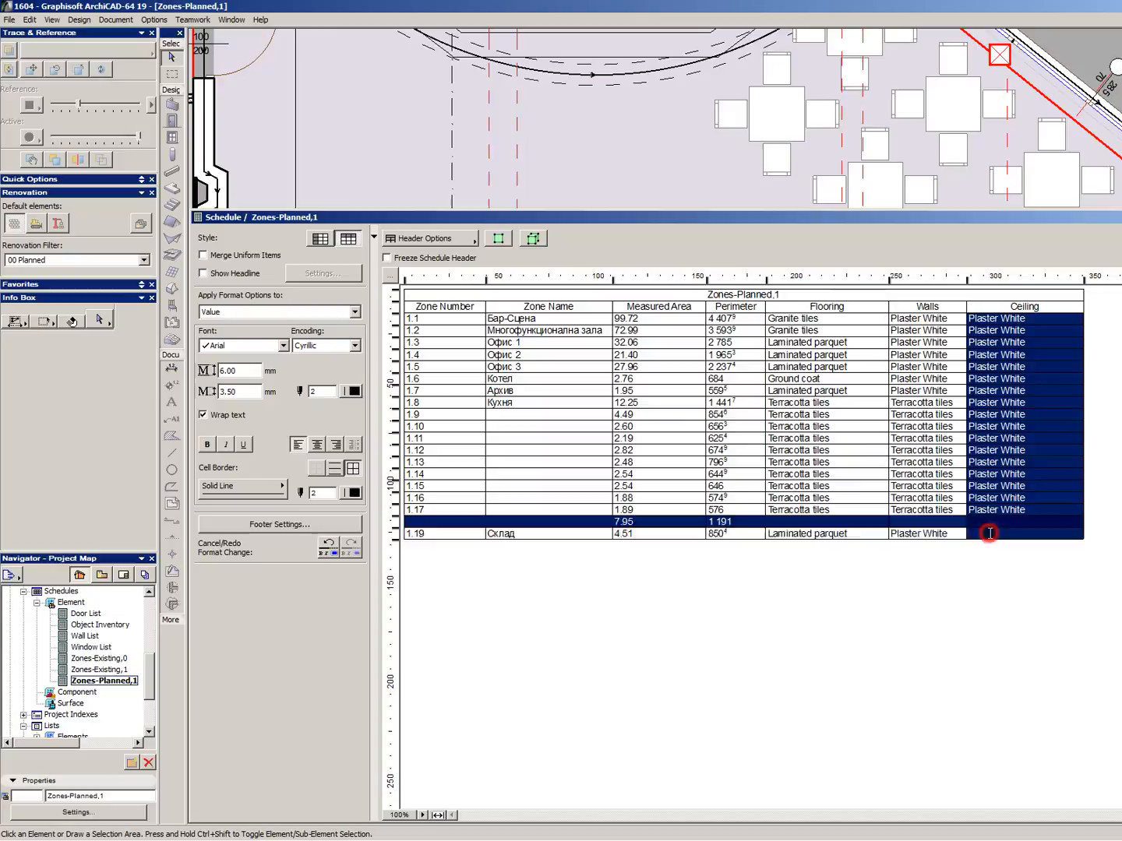
left_click(1009, 486)
left_click(945, 366)
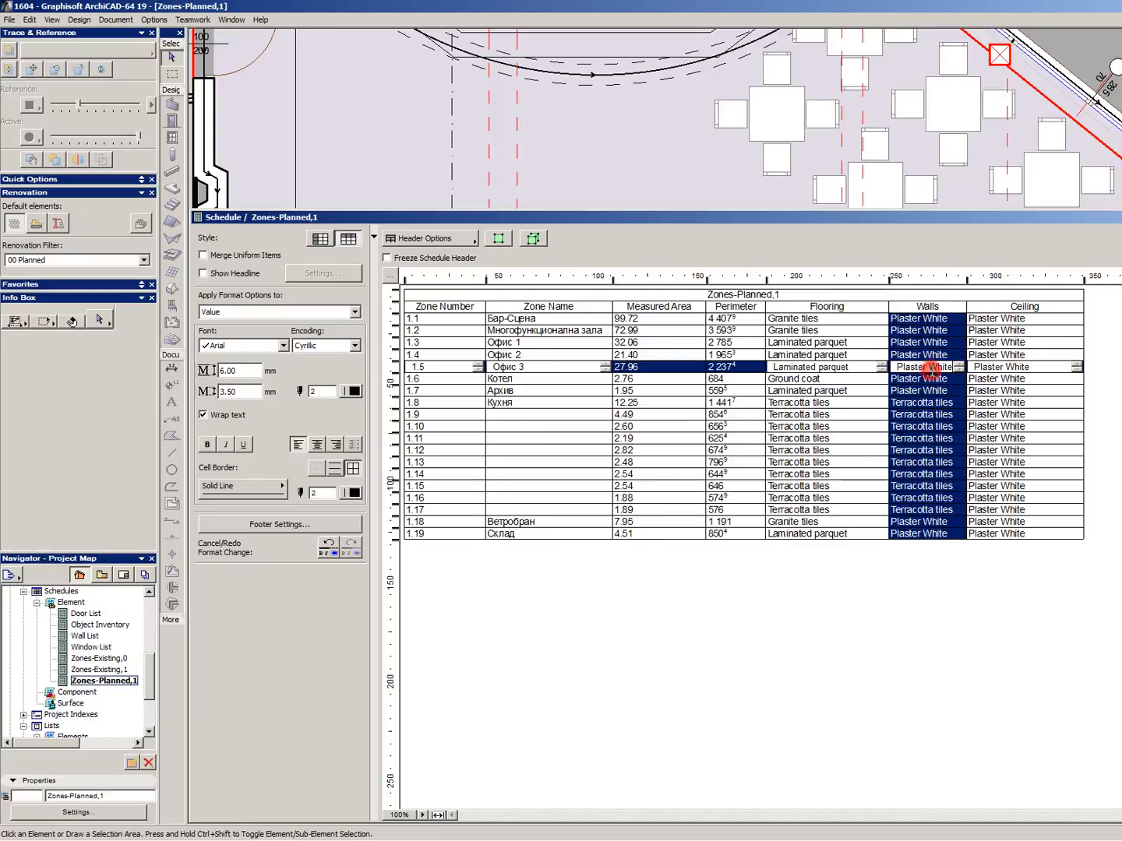
left_click(1015, 416)
left_click(999, 473)
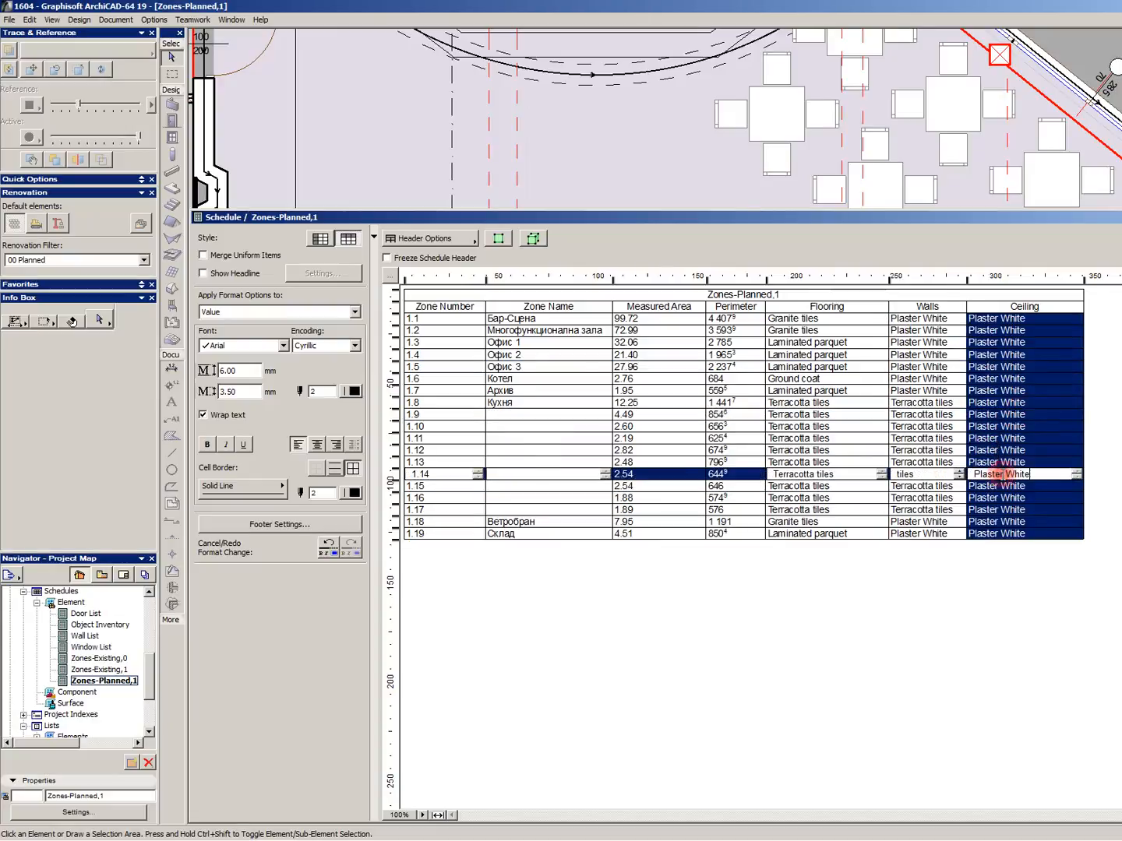
left_click(991, 510)
left_click(992, 533)
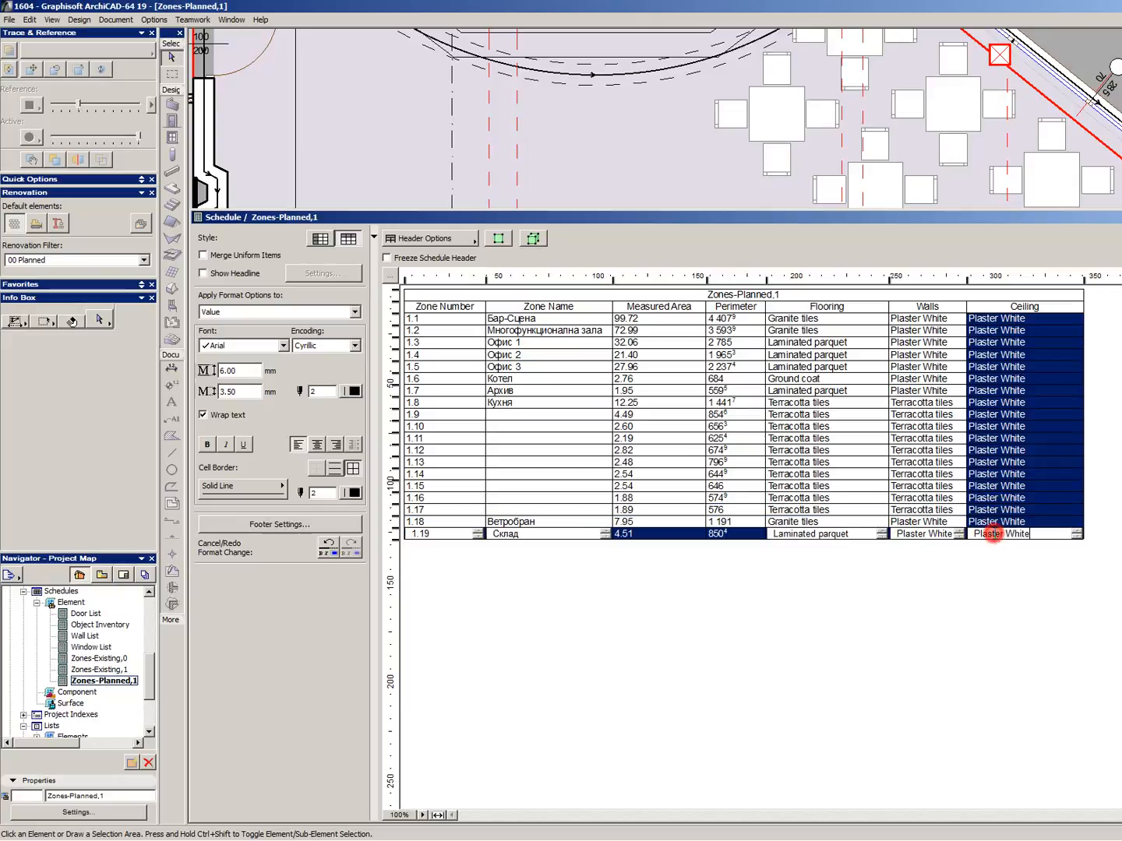